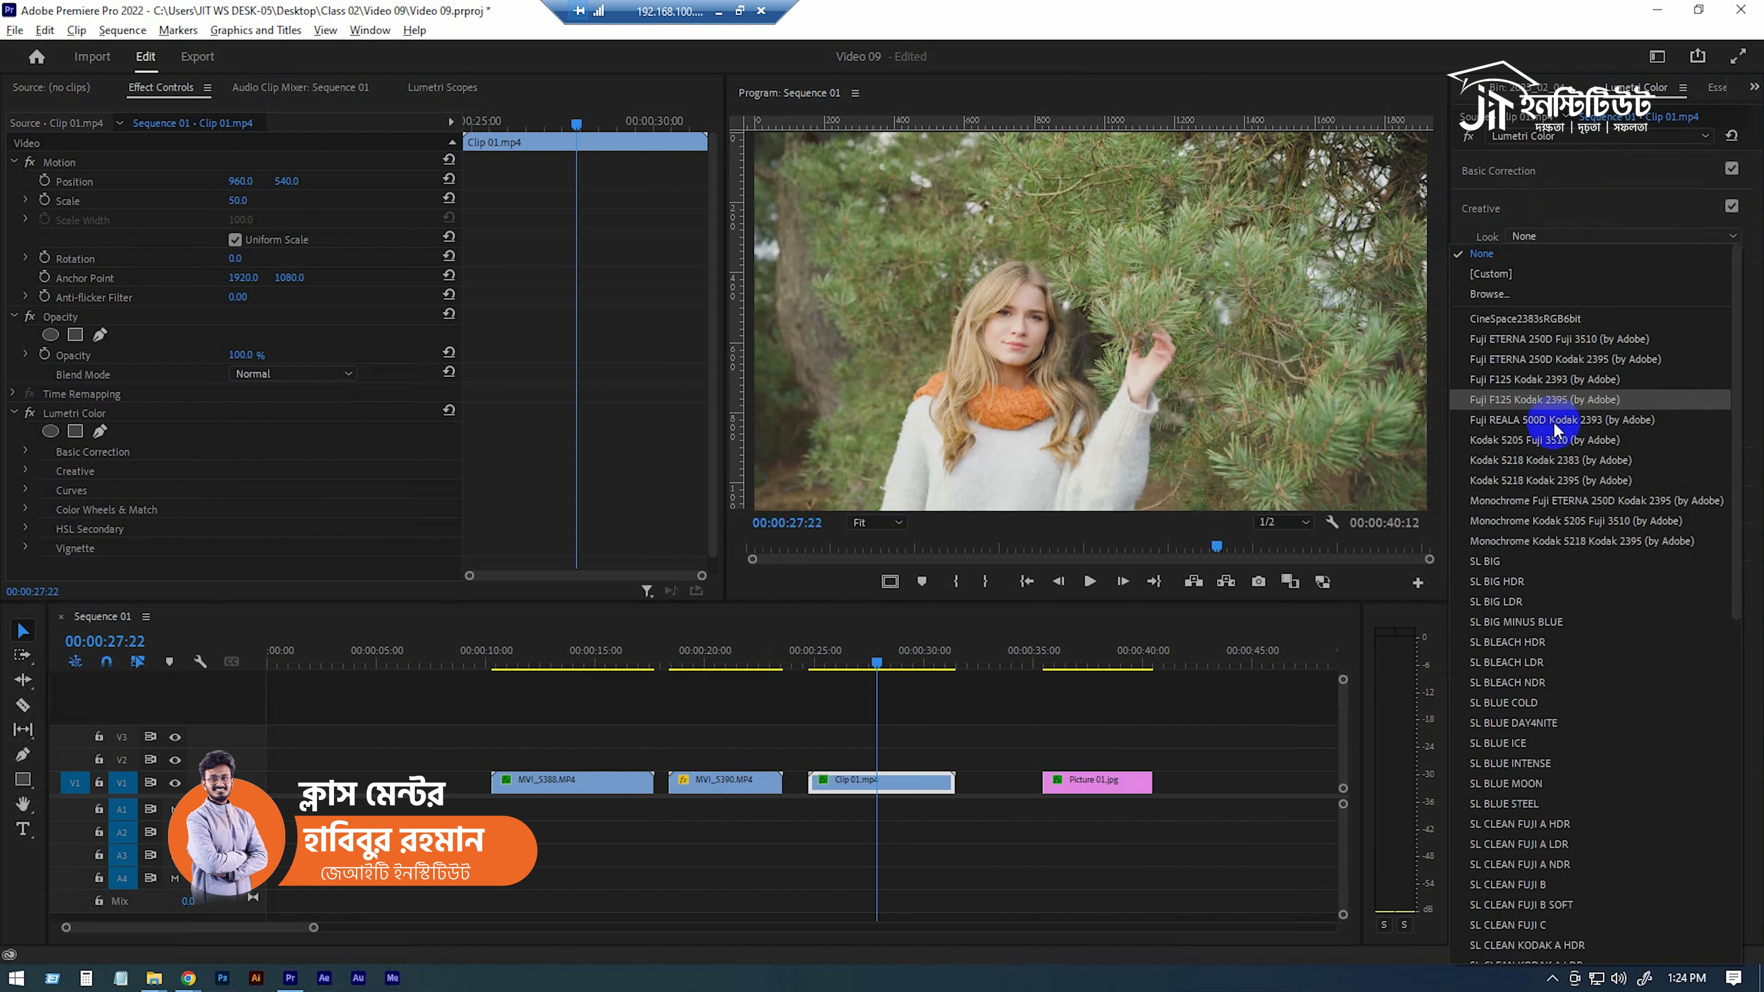
# Preview the available Creative looks for Clip 01.mp4, from CineSpace2383sRGB6bit through the Fuji, Kodak and Monochrome film looks.
pyautogui.scroll(-10, 1571, 969)
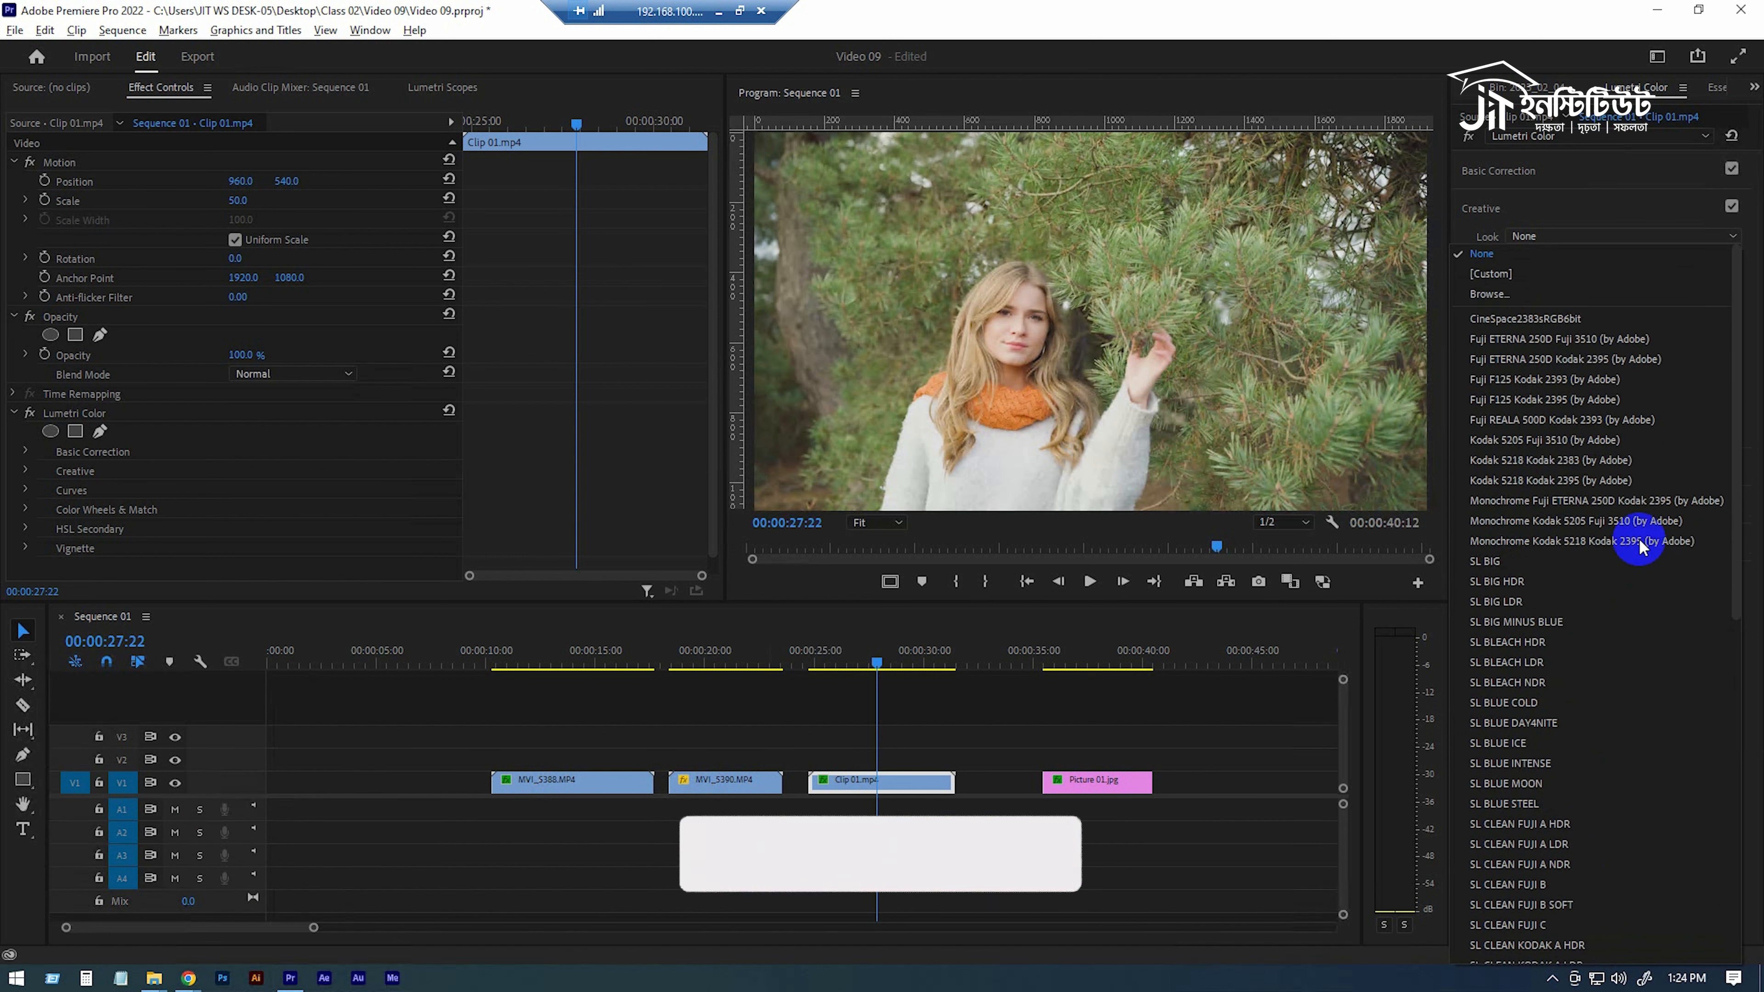
pyautogui.click(1488, 219)
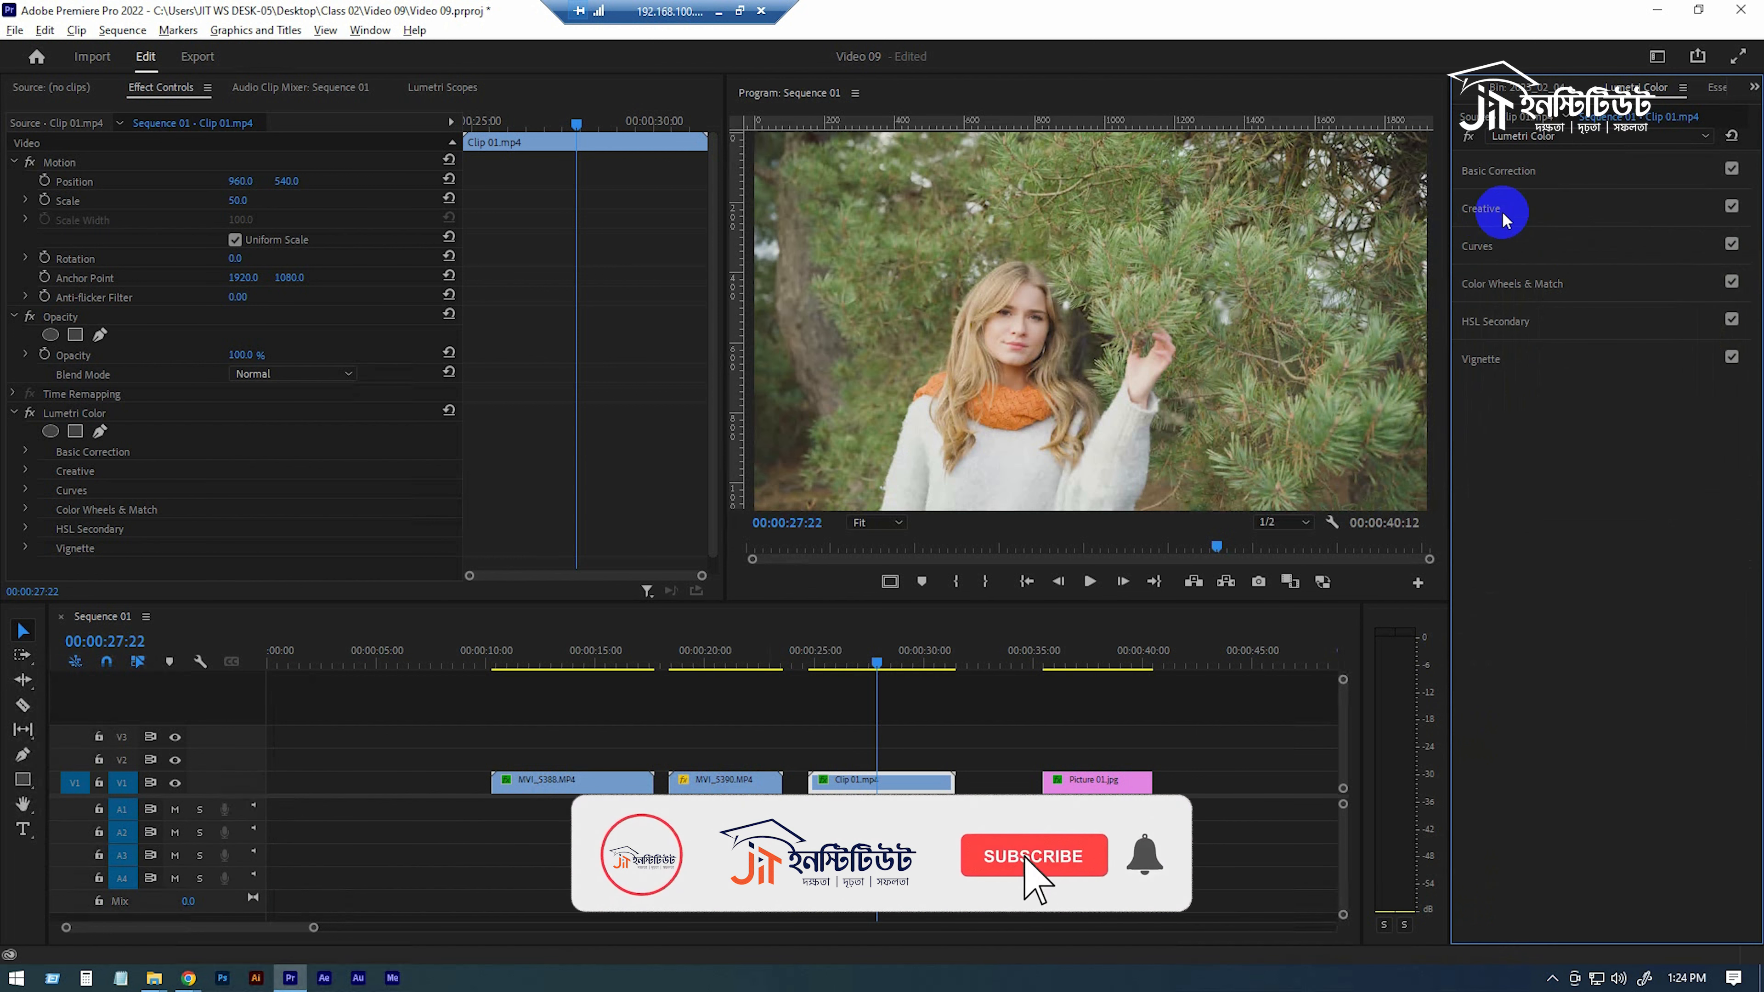
pyautogui.click(1502, 214)
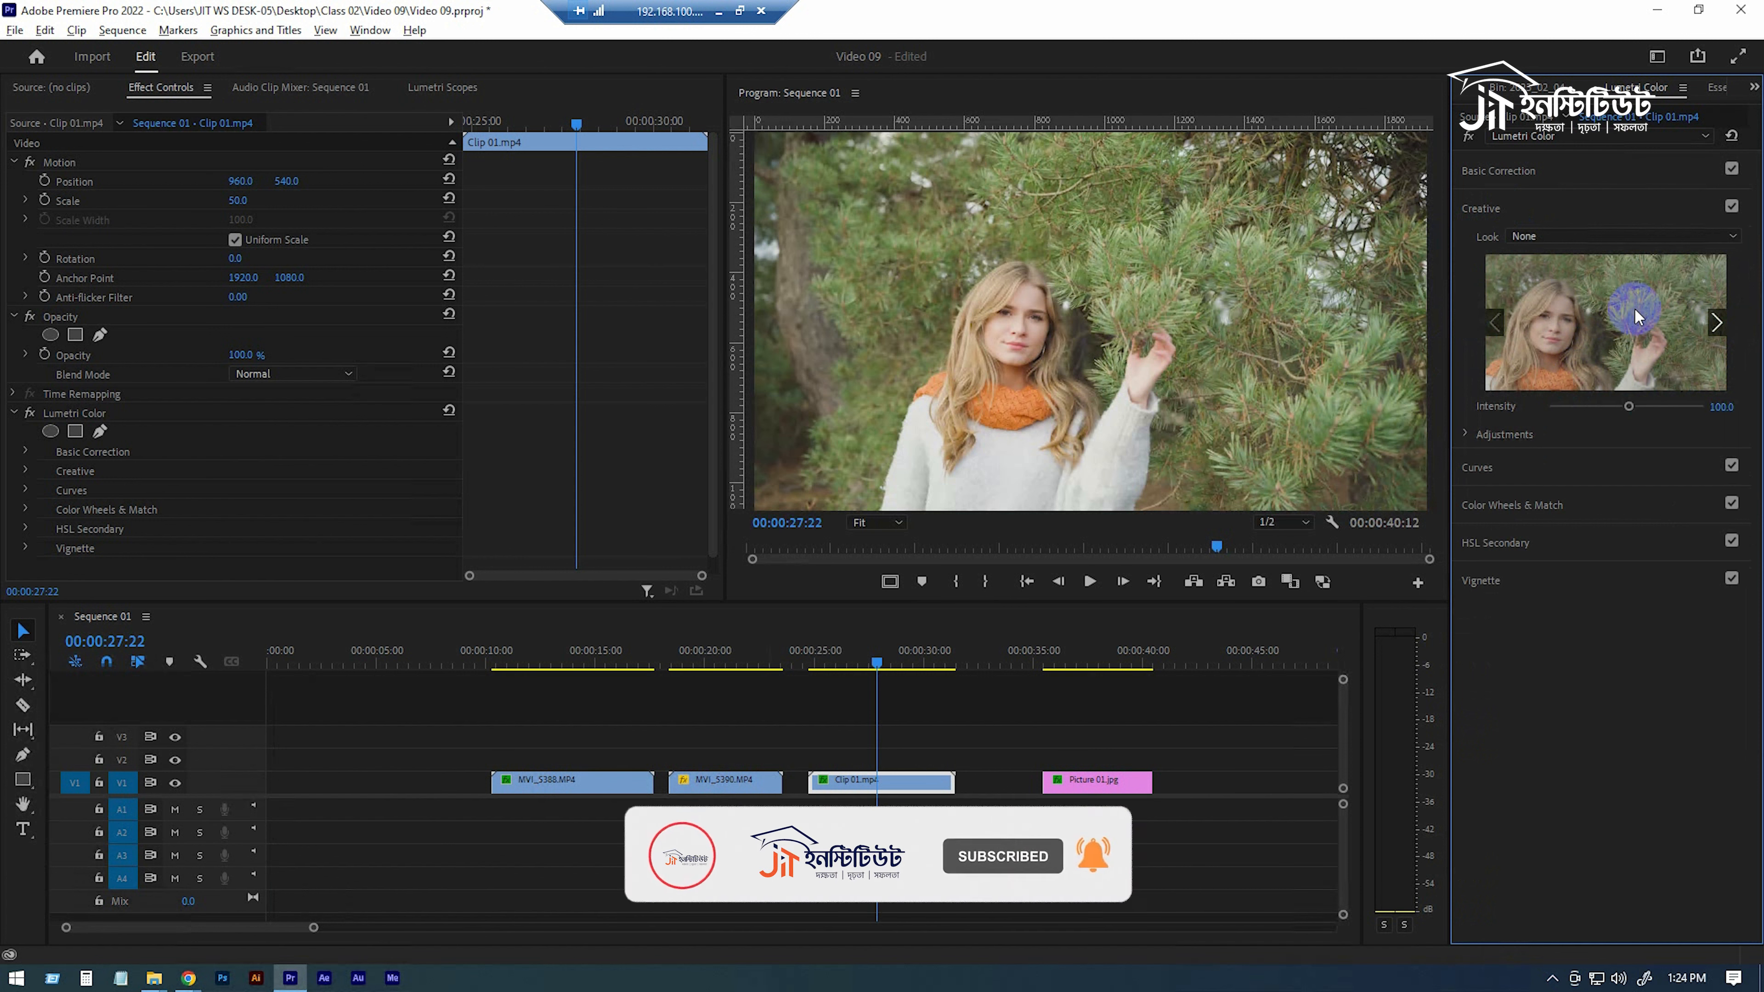
pyautogui.click(1717, 325)
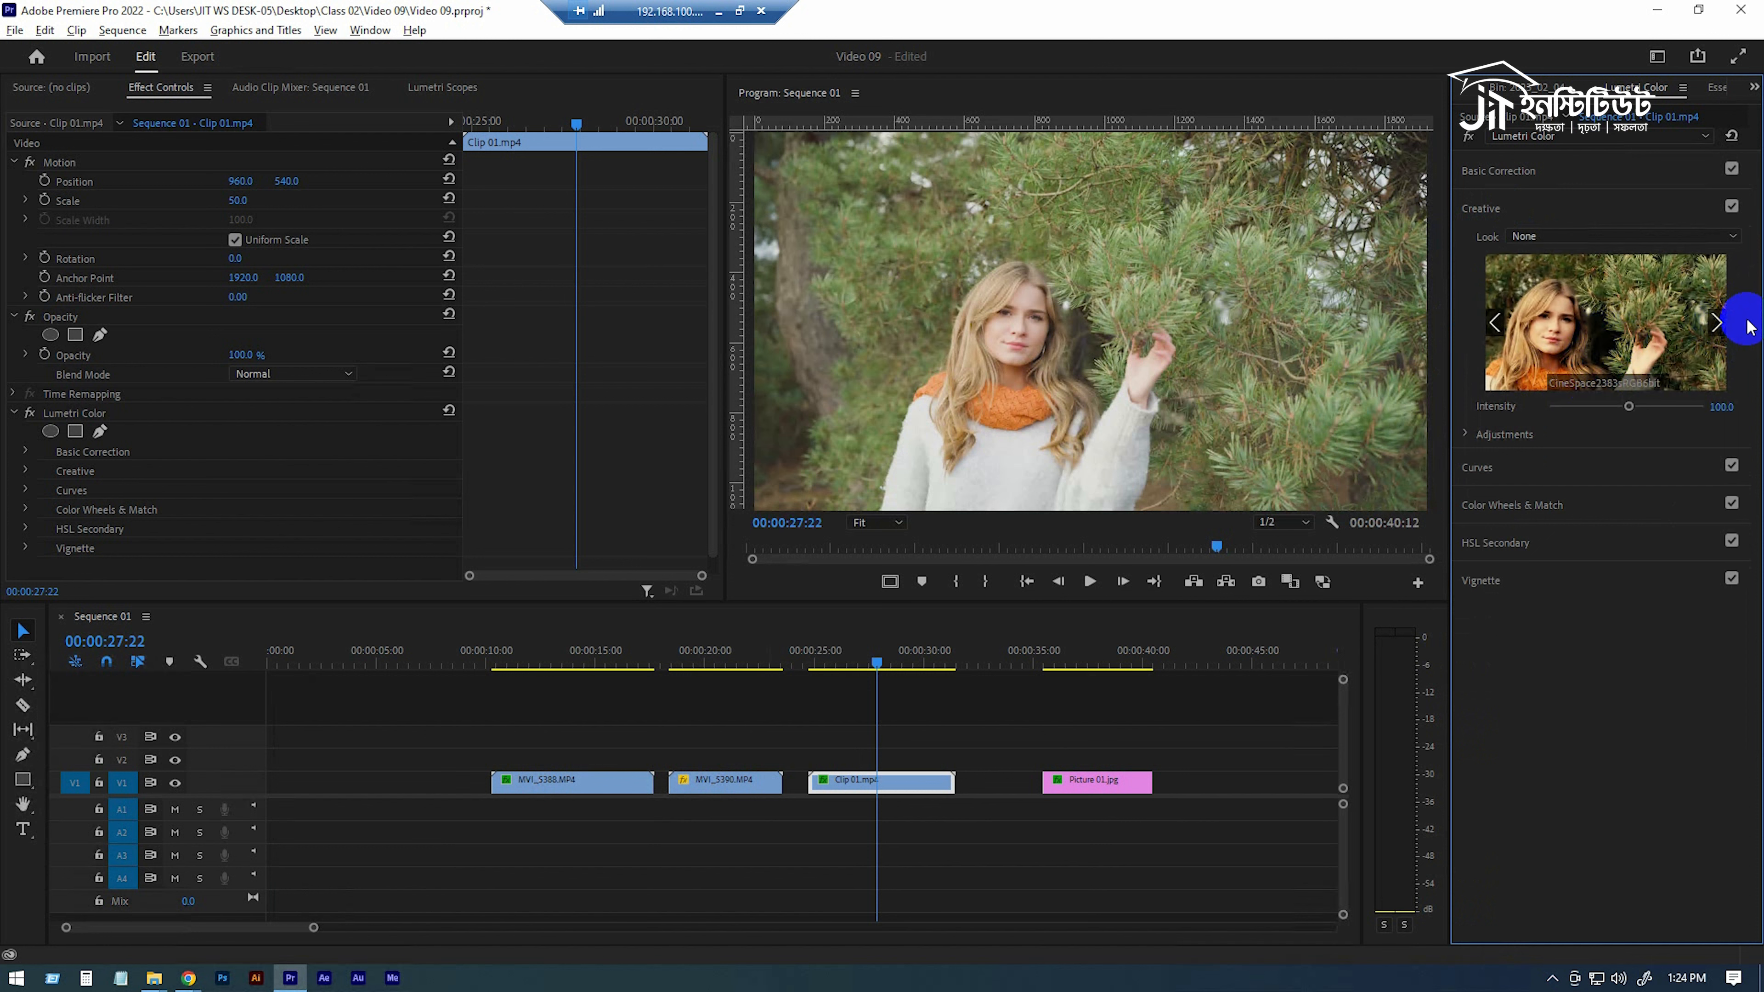
pyautogui.click(1718, 324)
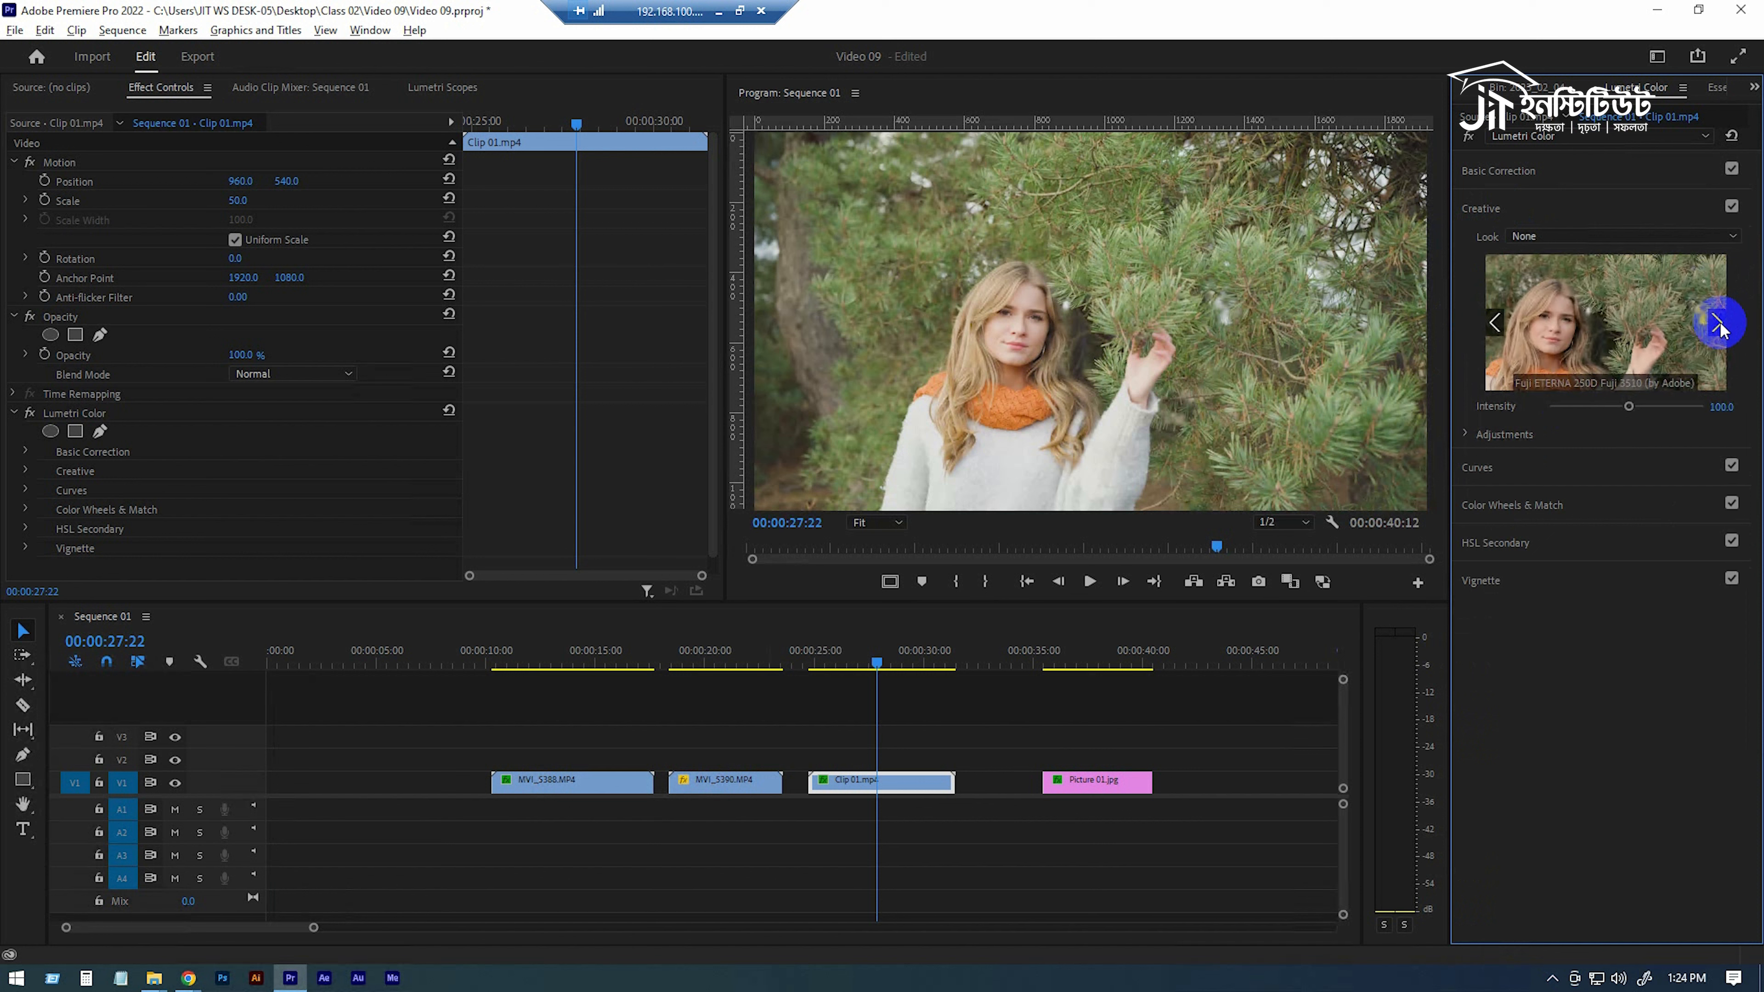
pyautogui.click(1718, 323)
pyautogui.click(1718, 324)
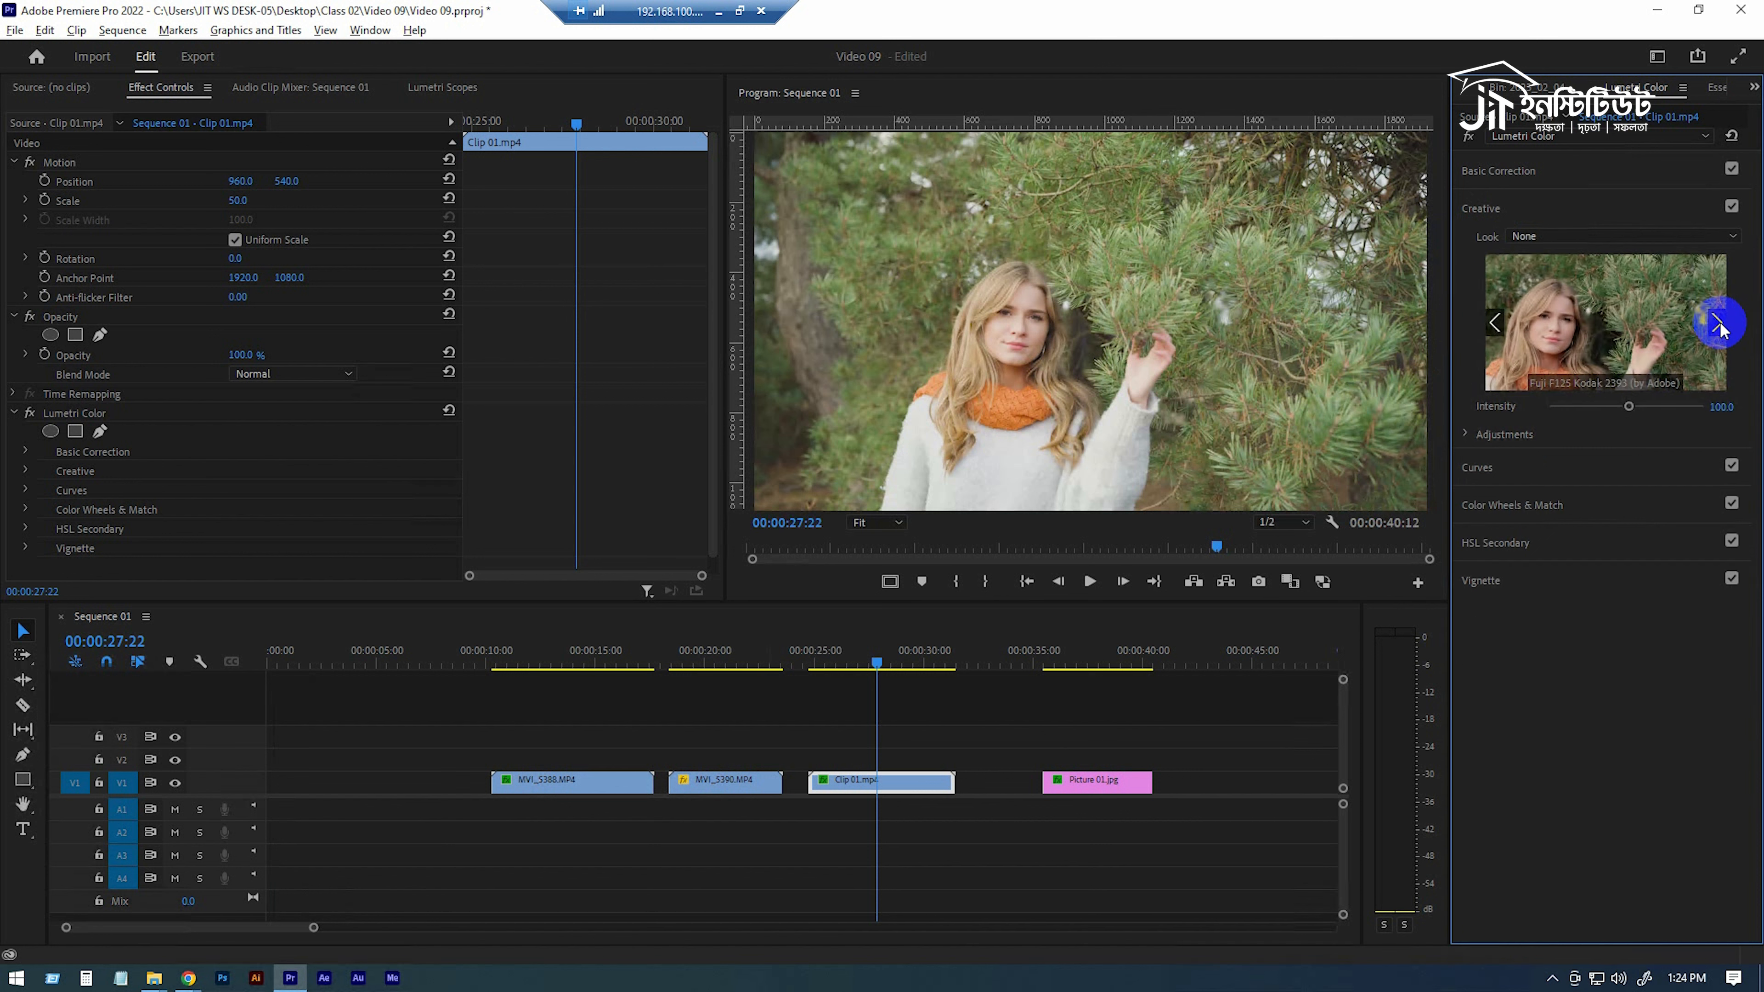
pyautogui.click(1718, 323)
pyautogui.click(1718, 324)
pyautogui.click(1719, 323)
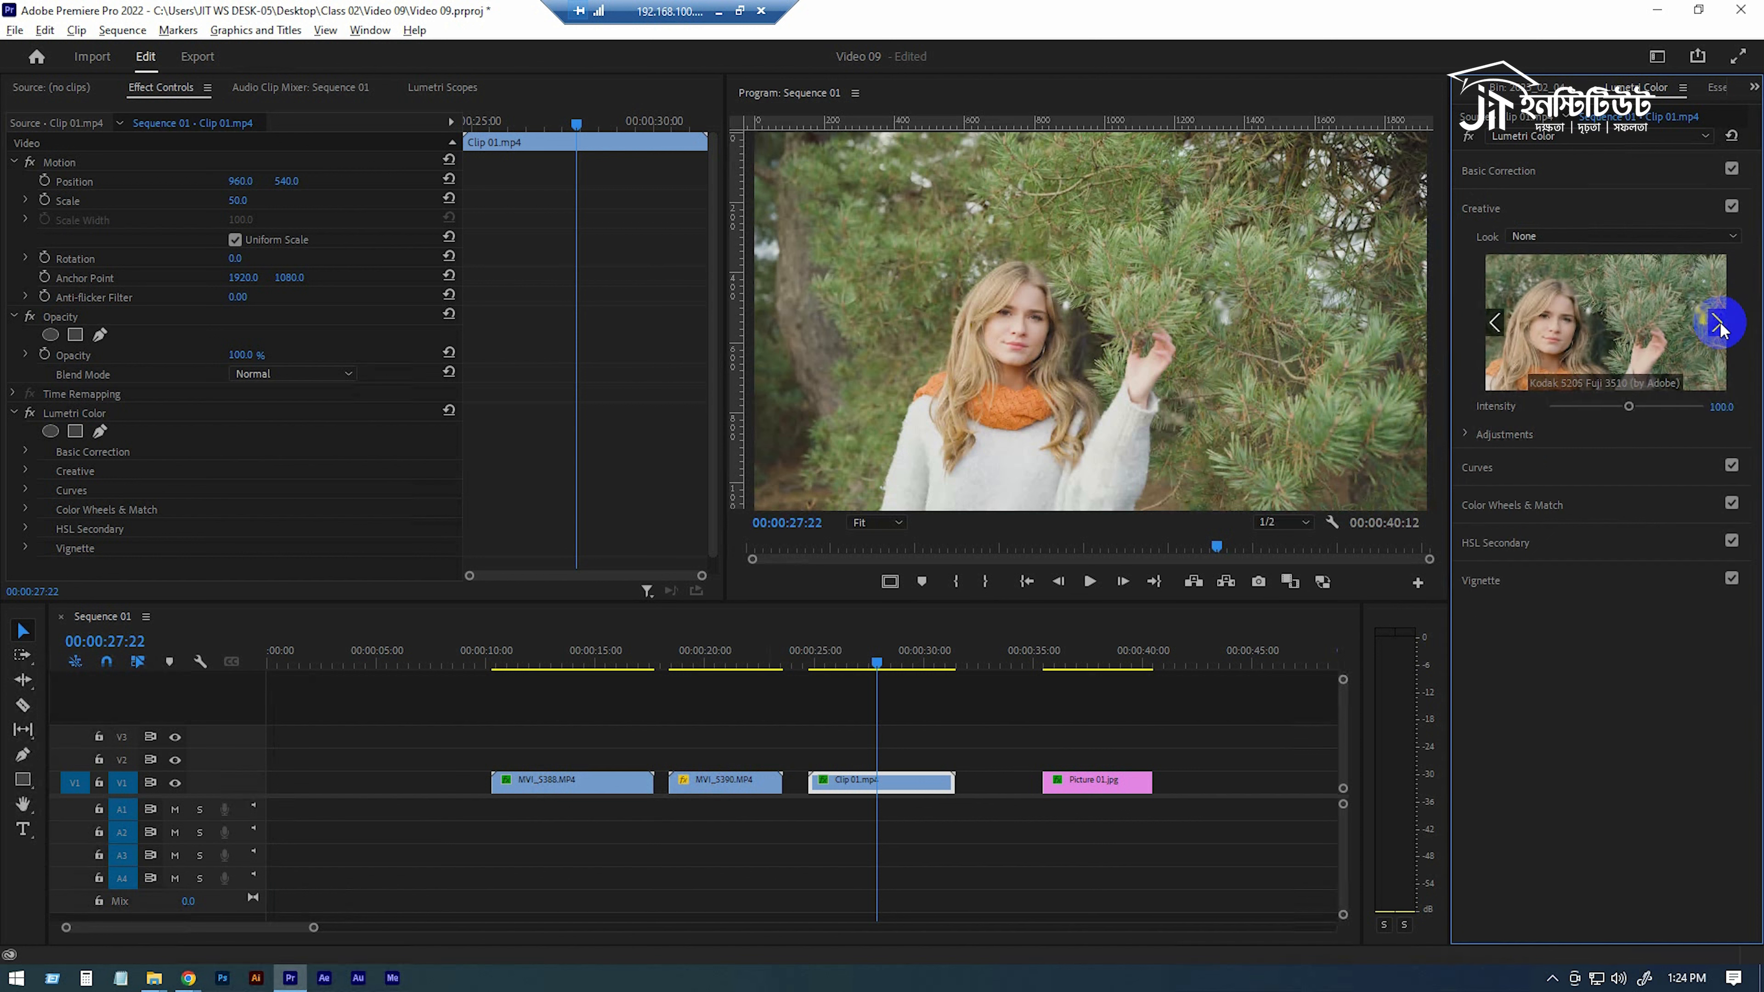
pyautogui.click(1718, 324)
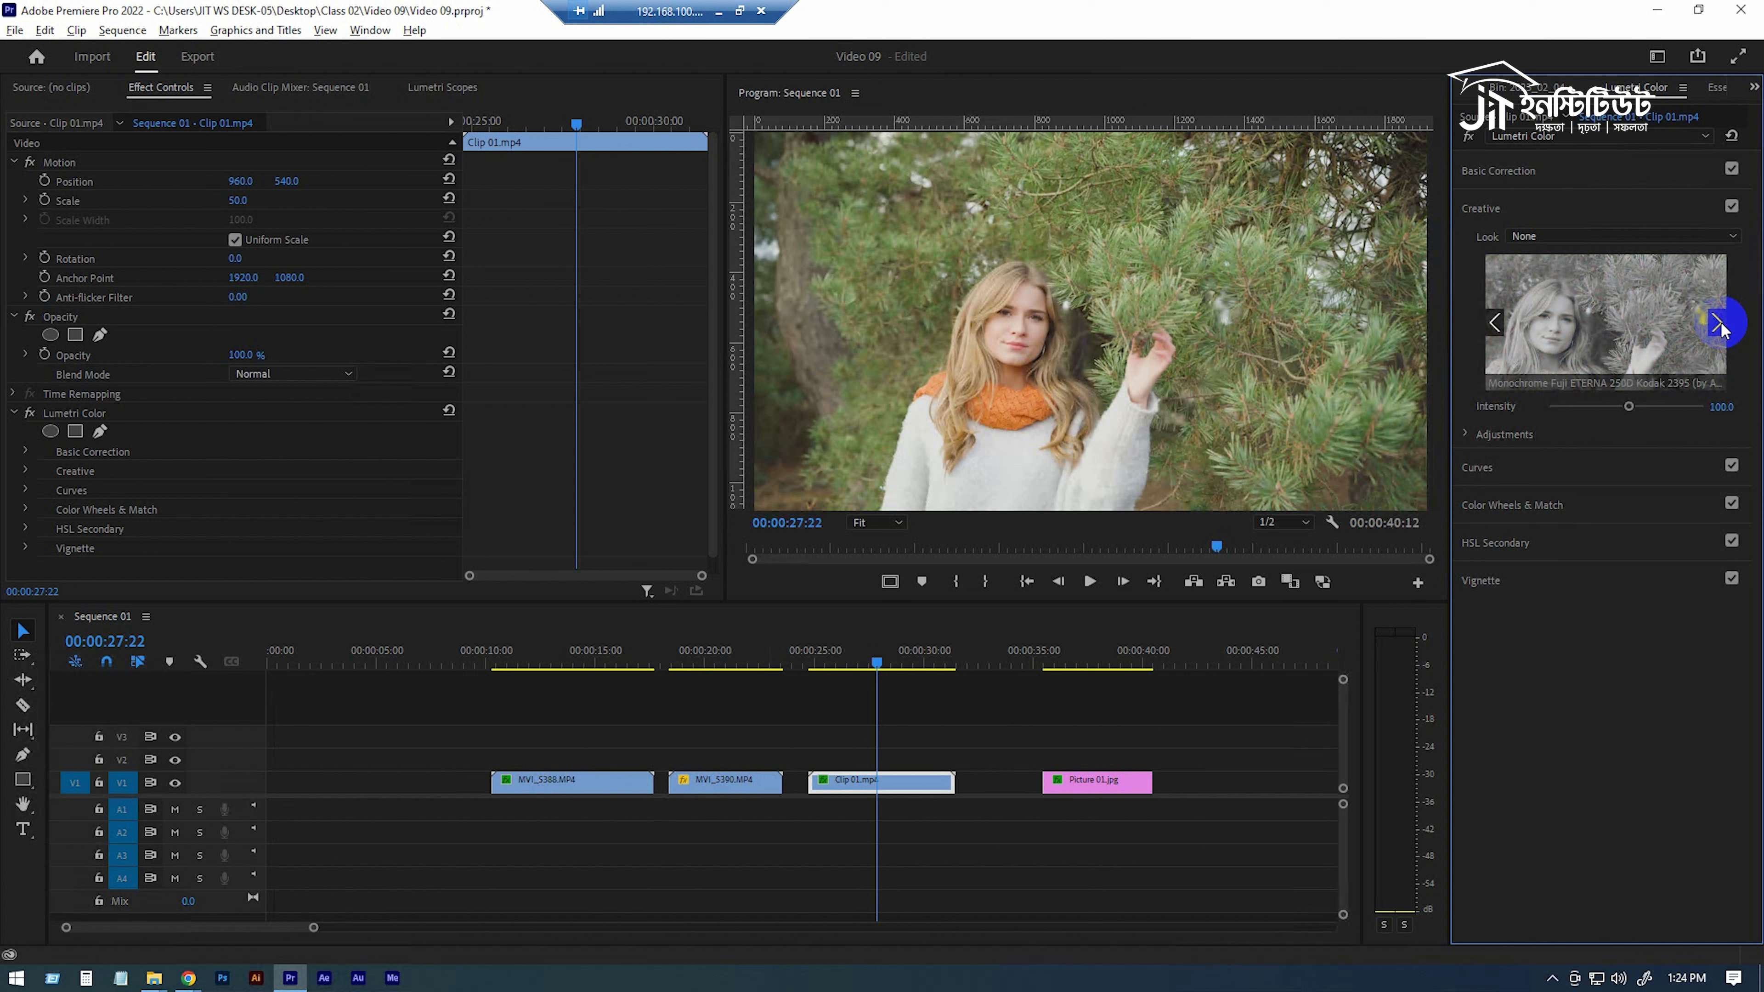
# Try the SL BIG Creative look on Clip 01.mp4, then undo it.
pyautogui.click(1718, 324)
pyautogui.click(1718, 324)
pyautogui.click(1718, 324)
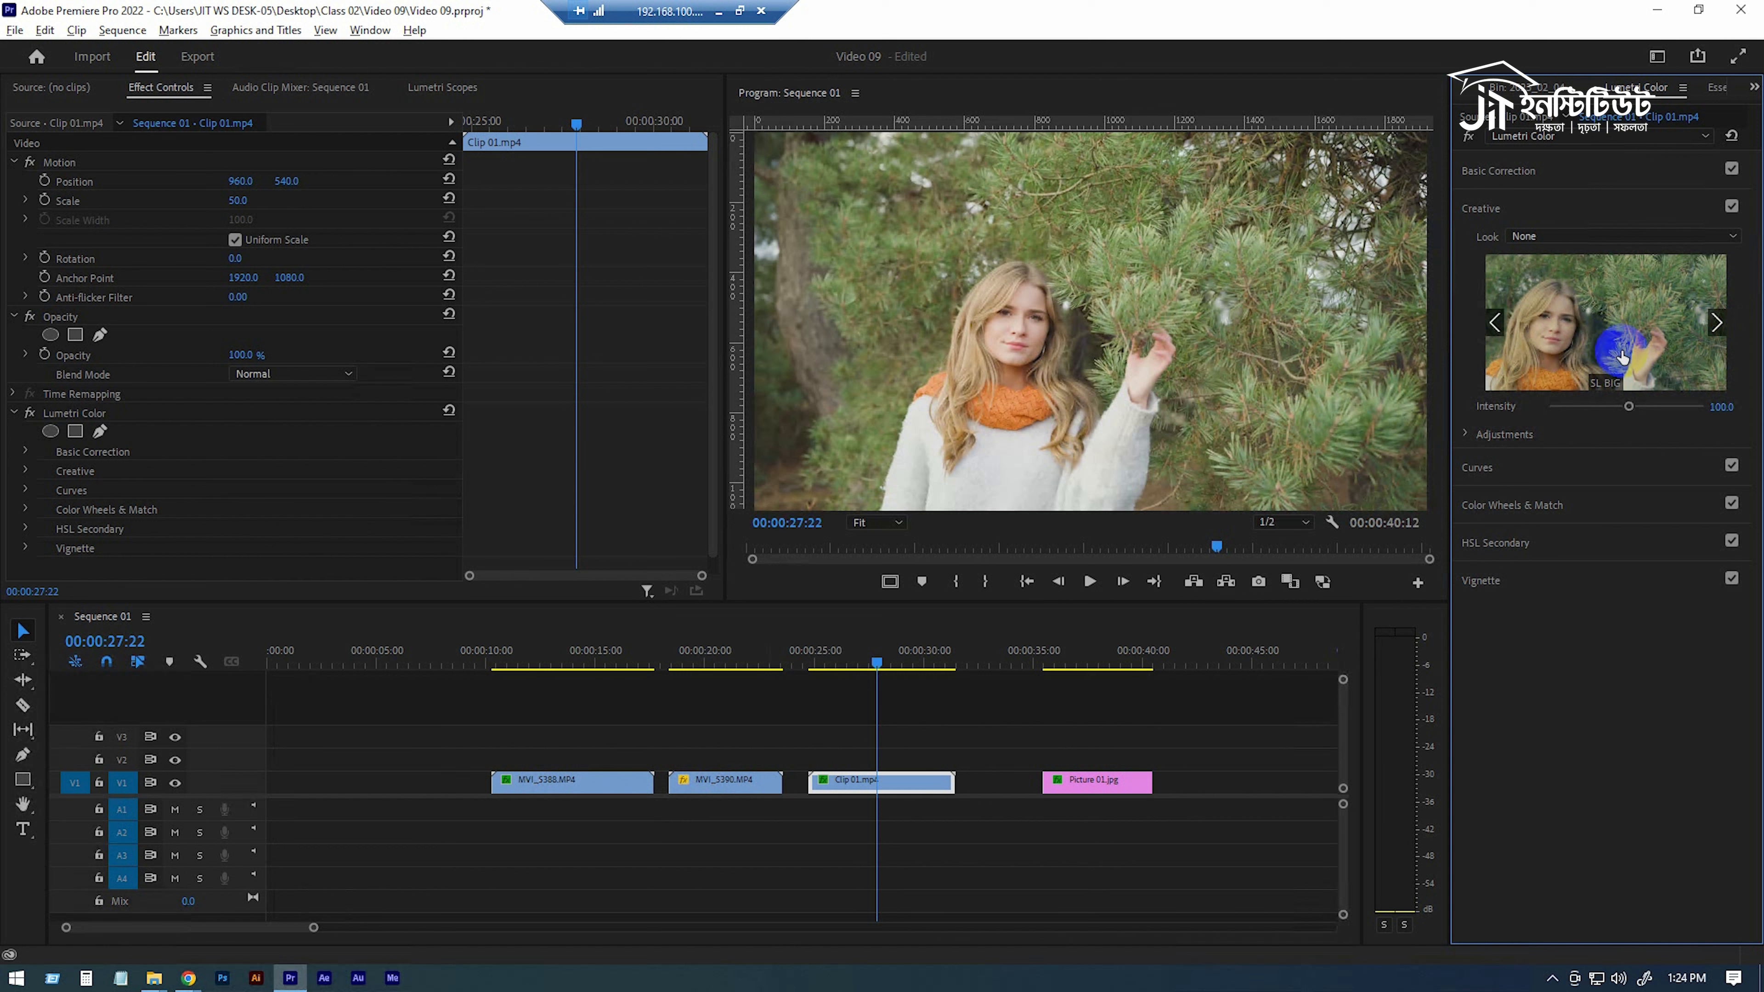
pyautogui.click(1602, 330)
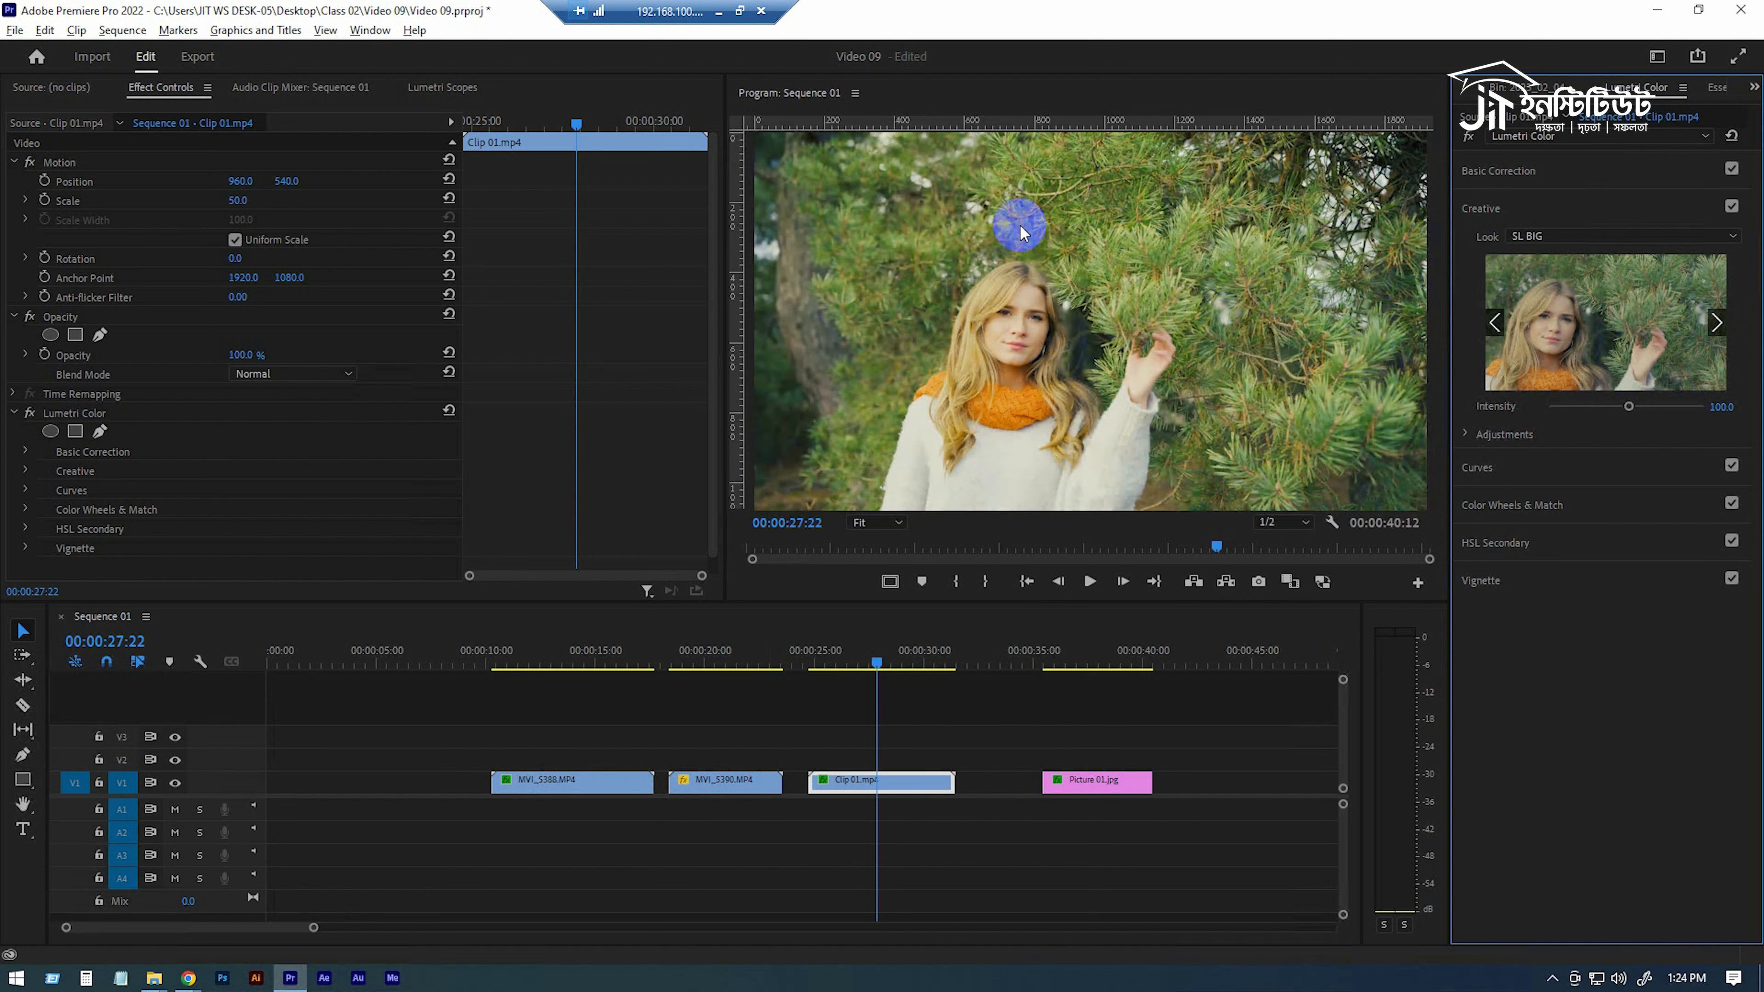
pyautogui.hotkey('ctrl', 'z')
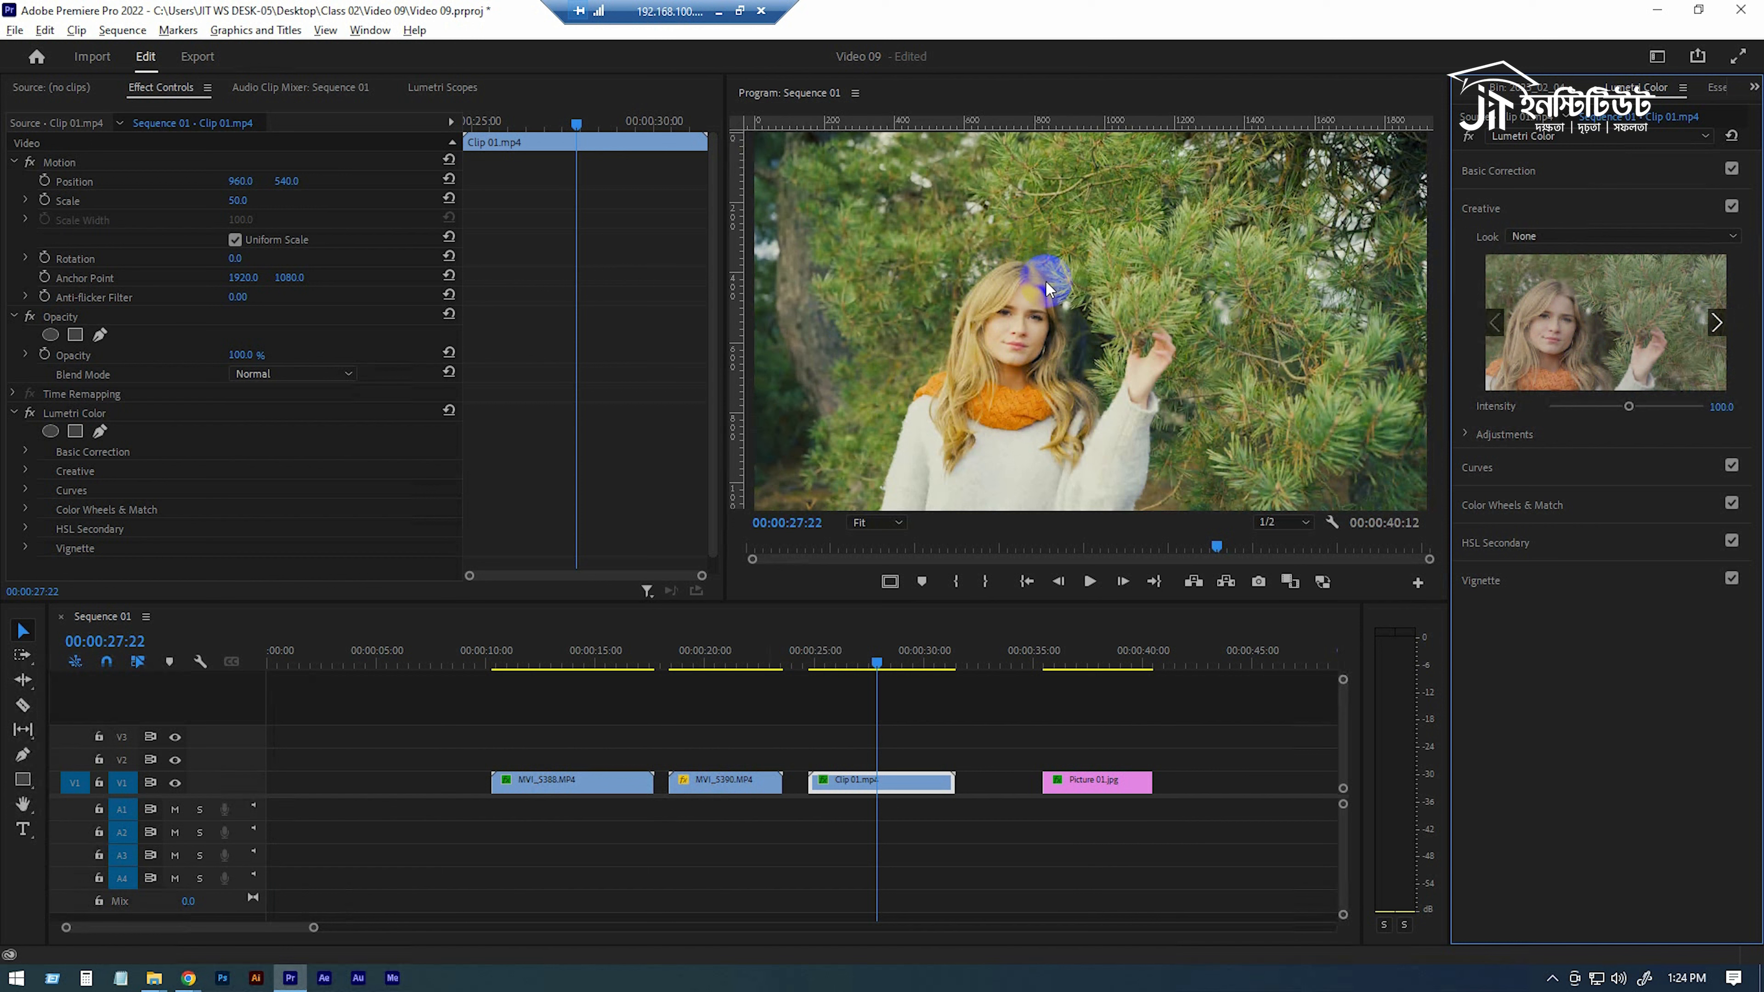
# Try the Basic Correction input LUTs on Clip 01.mp4 from ALEXA_Default_LogC2Rec709 through Phantom_Rec709_Gamma.
pyautogui.click(1541, 173)
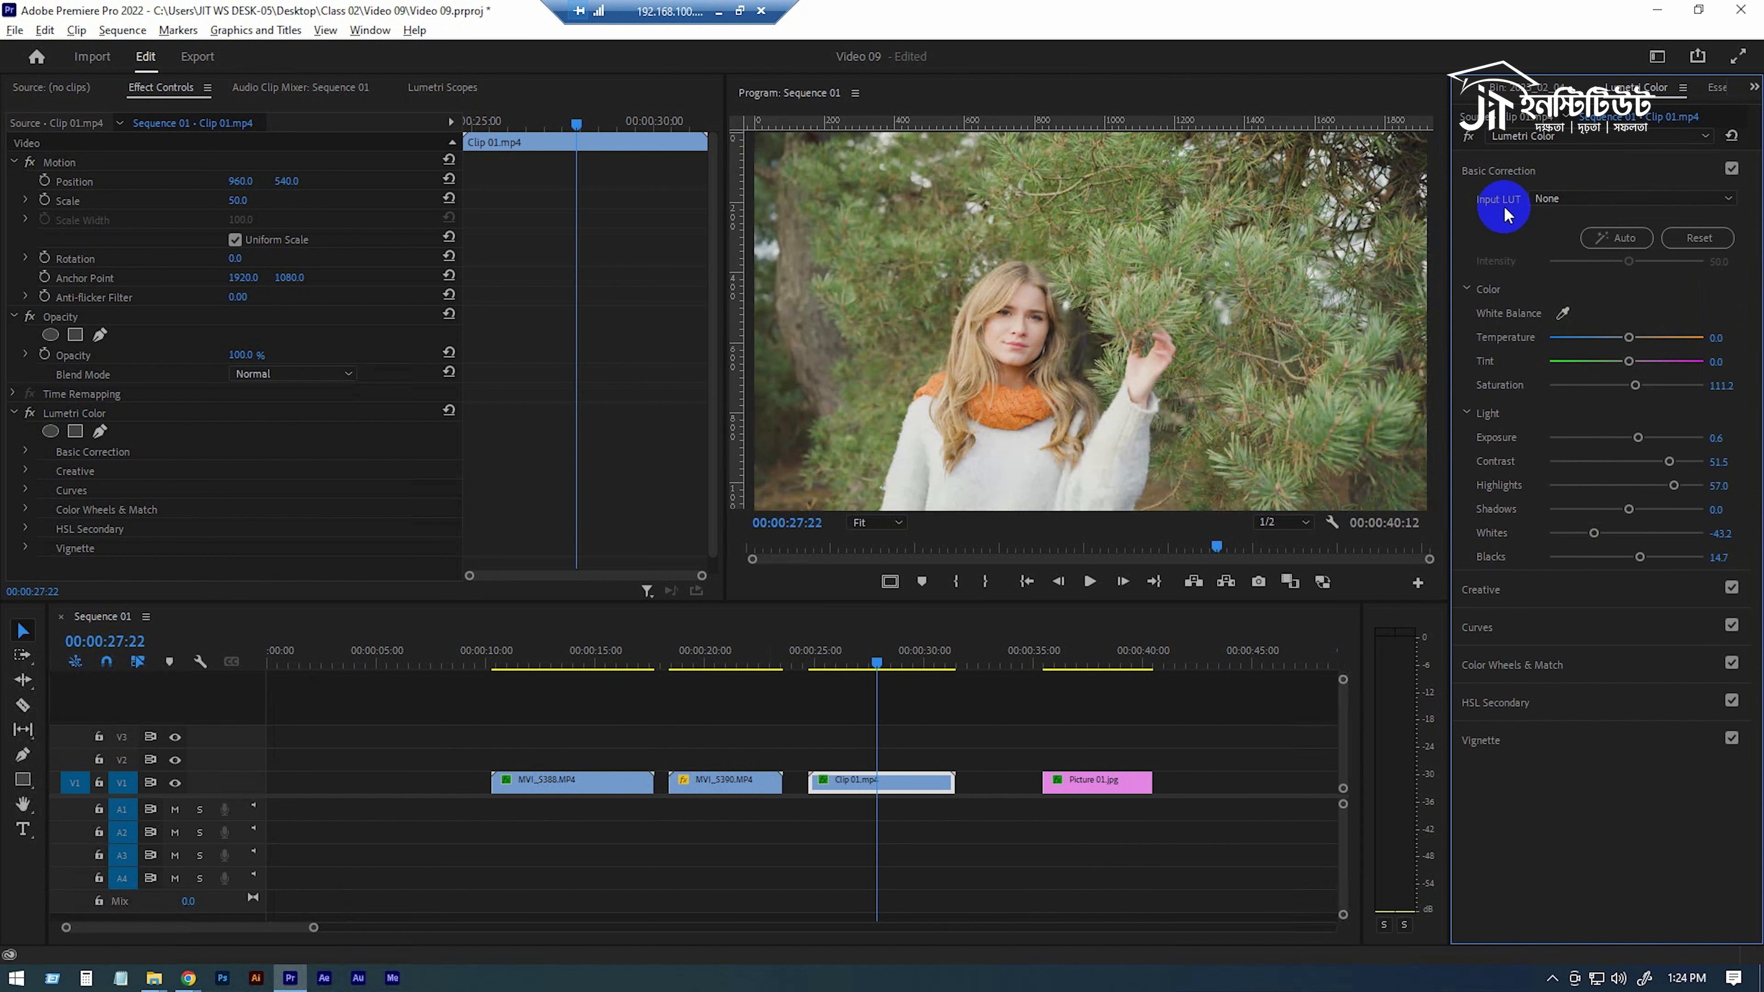
pyautogui.click(1556, 201)
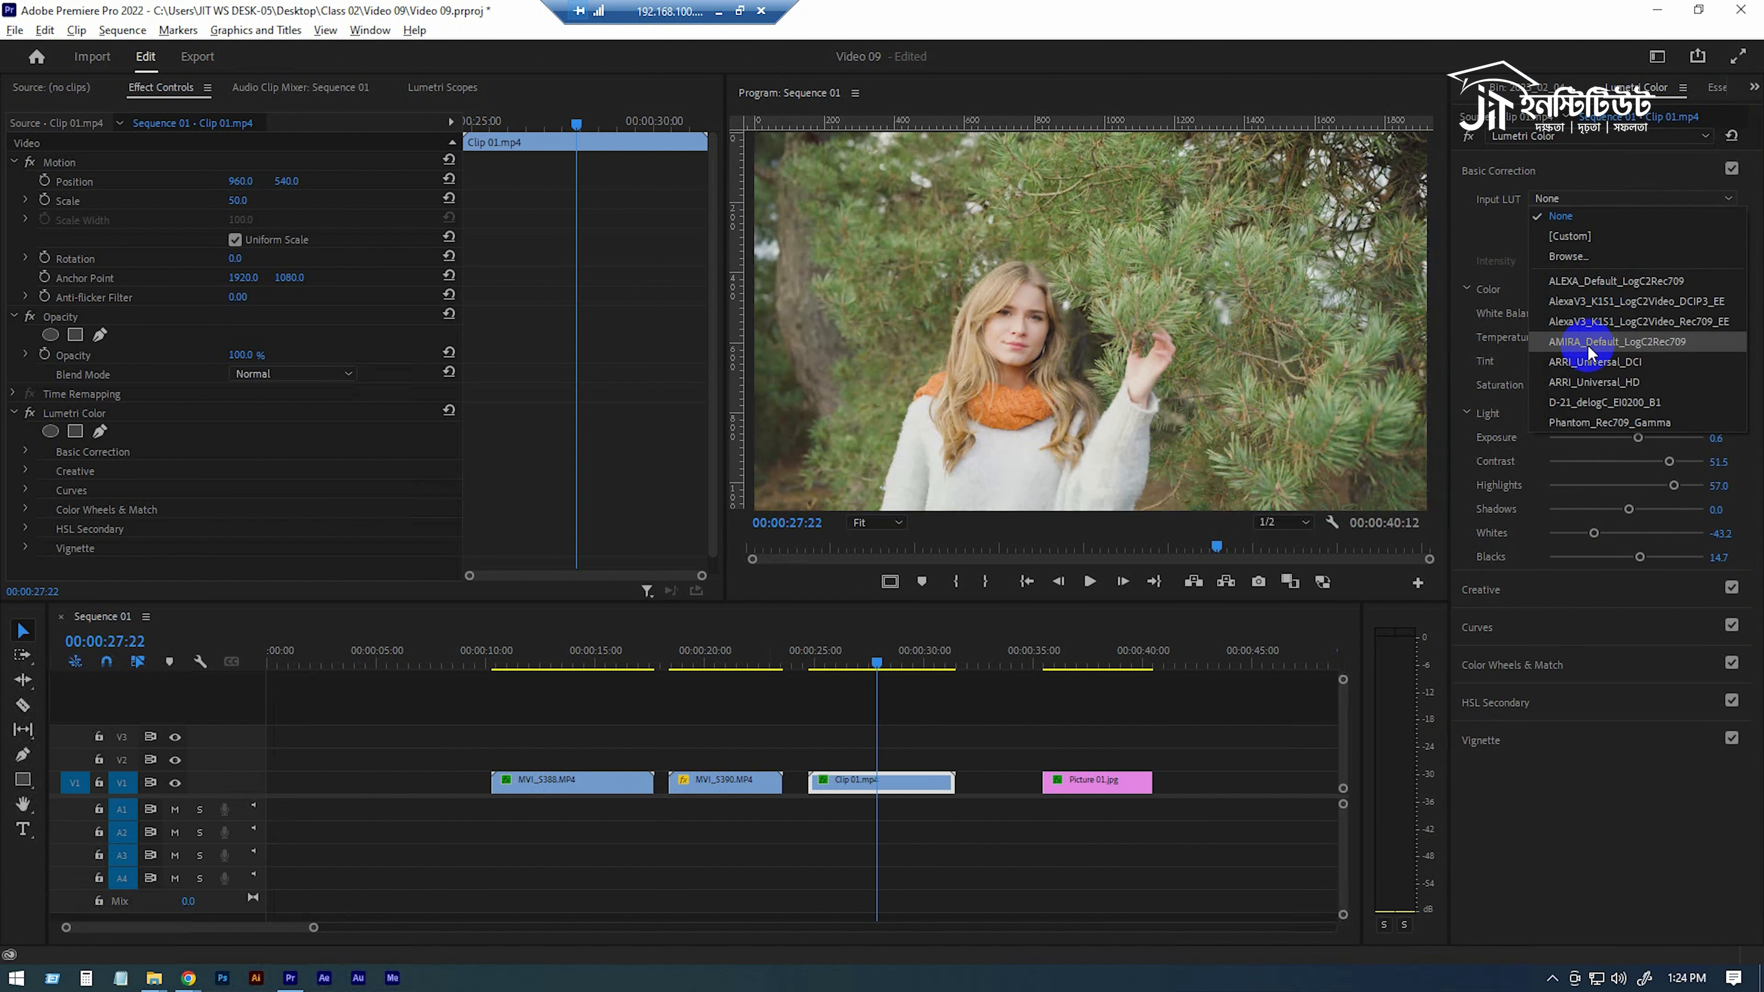
pyautogui.click(1586, 282)
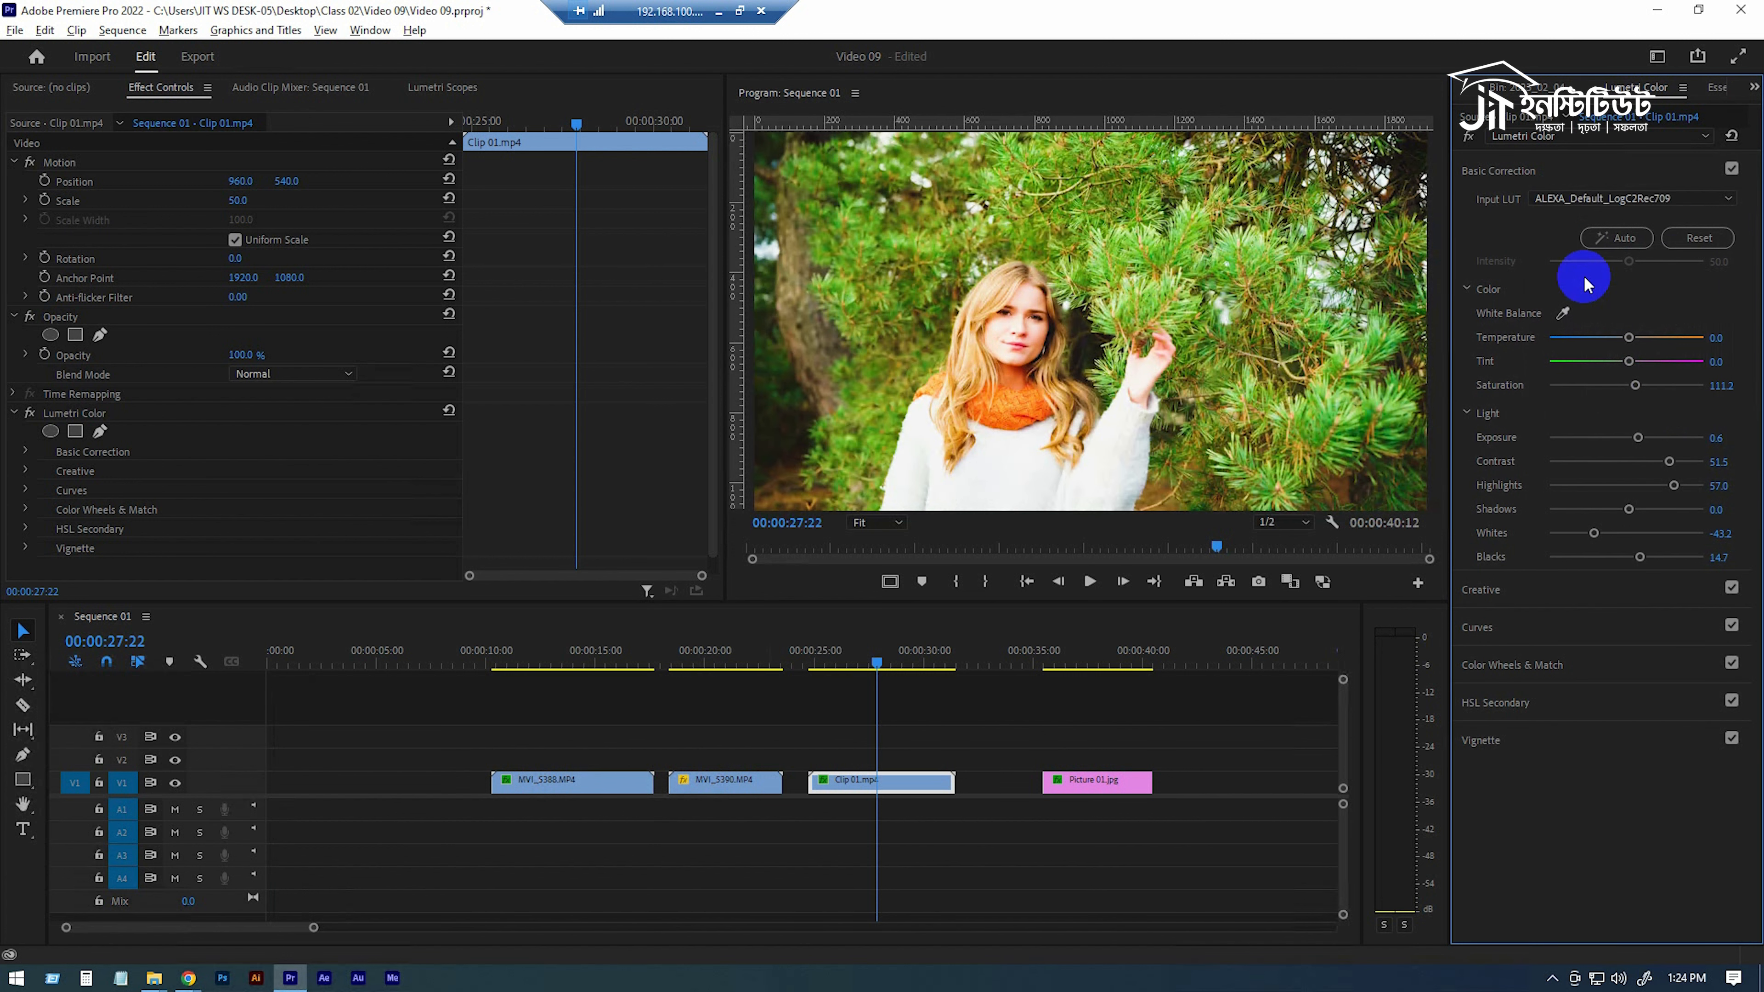
pyautogui.scroll(-1, 1659, 199)
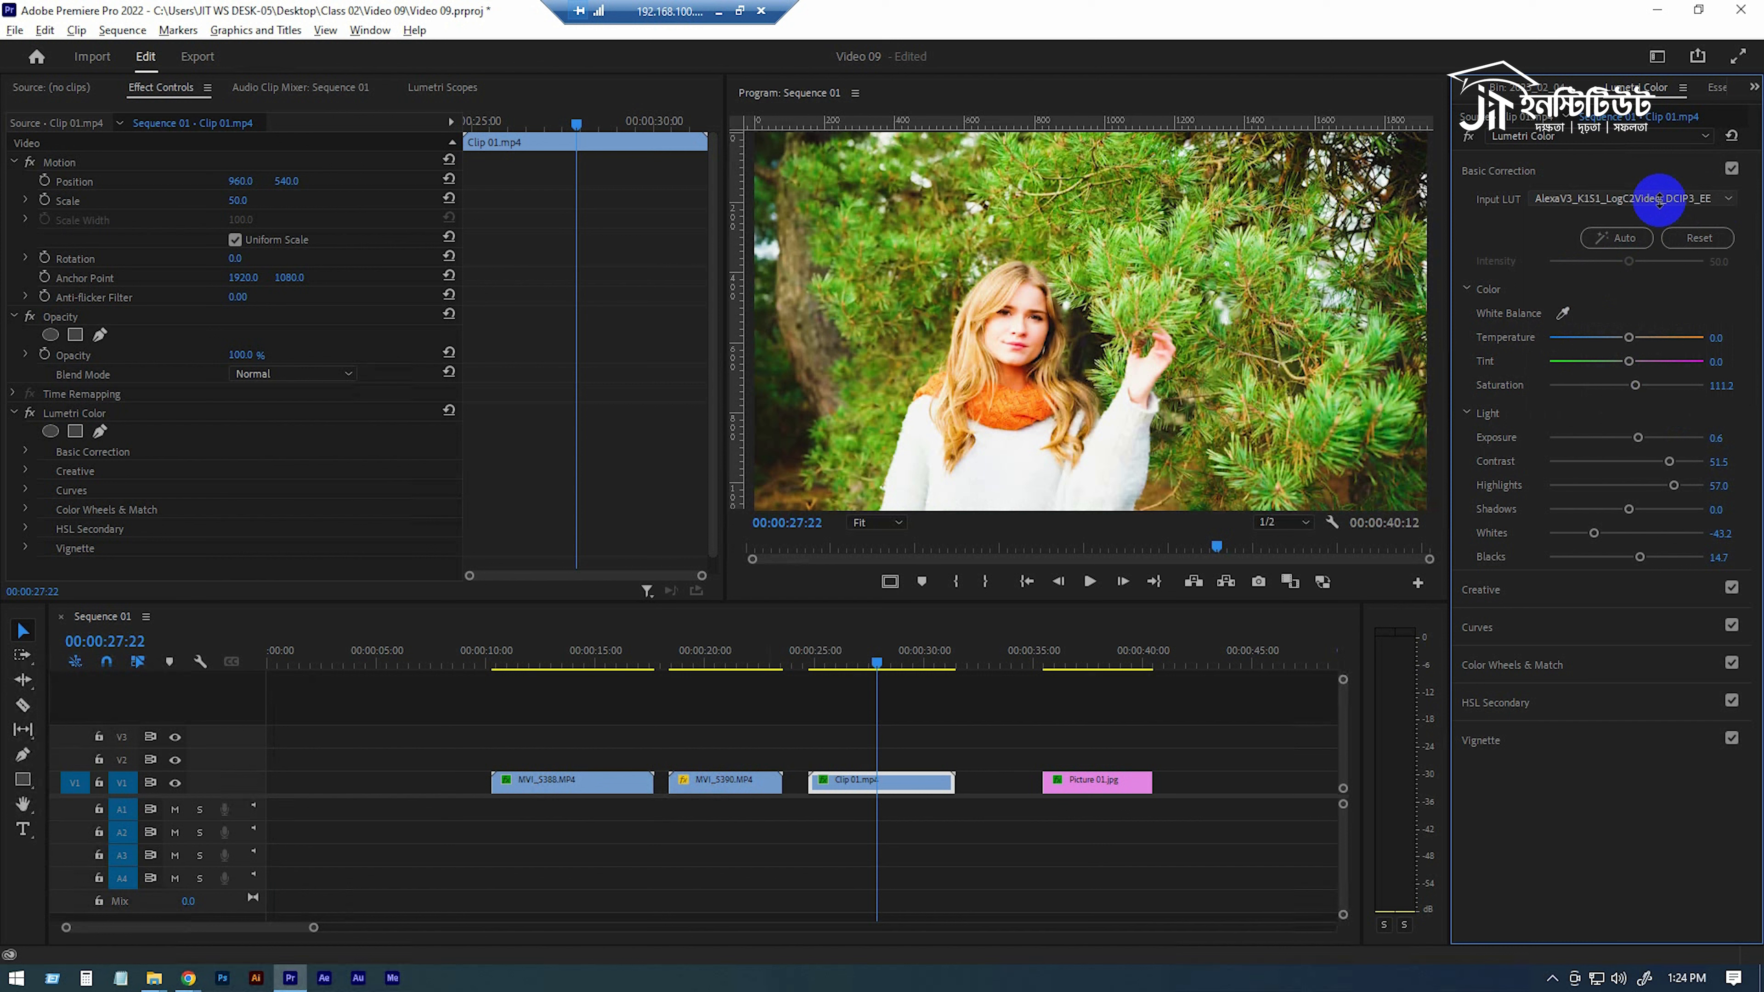
pyautogui.scroll(-1, 1659, 199)
pyautogui.scroll(-1, 1659, 199)
pyautogui.scroll(-1, 1659, 199)
pyautogui.scroll(-1, 1659, 198)
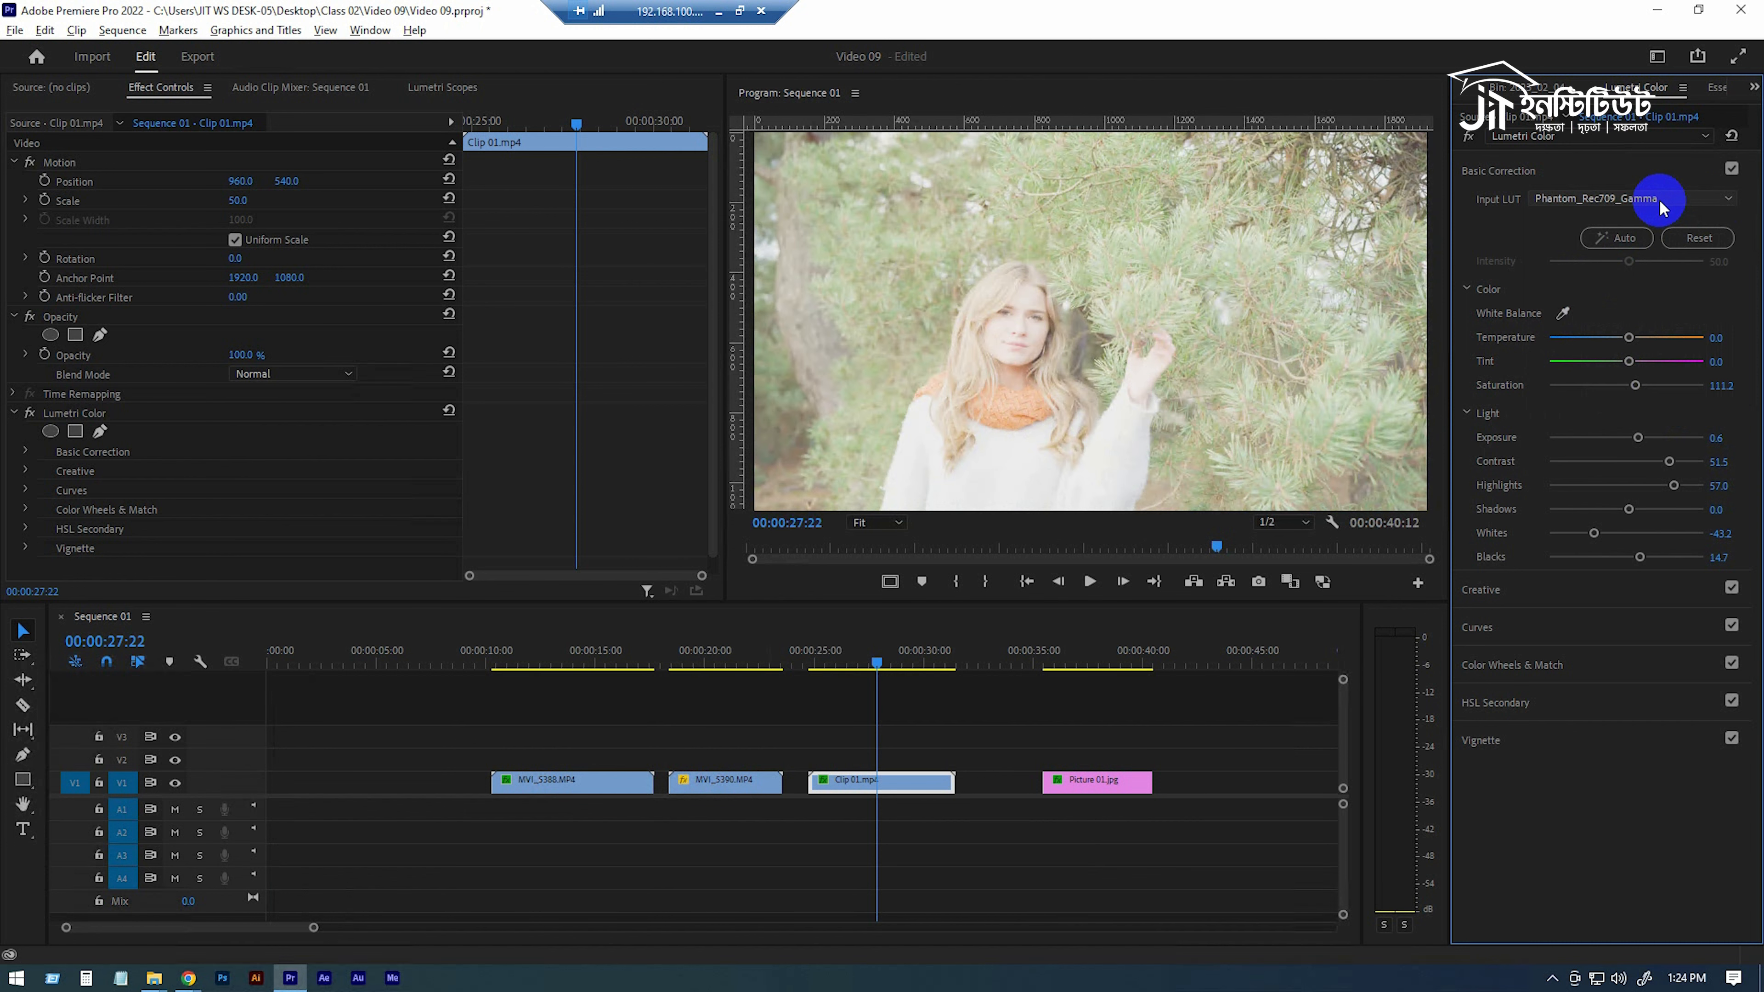
# Reset the clip's input LUT to None and collapse the Basic Correction settings.
pyautogui.click(1619, 198)
pyautogui.click(1575, 221)
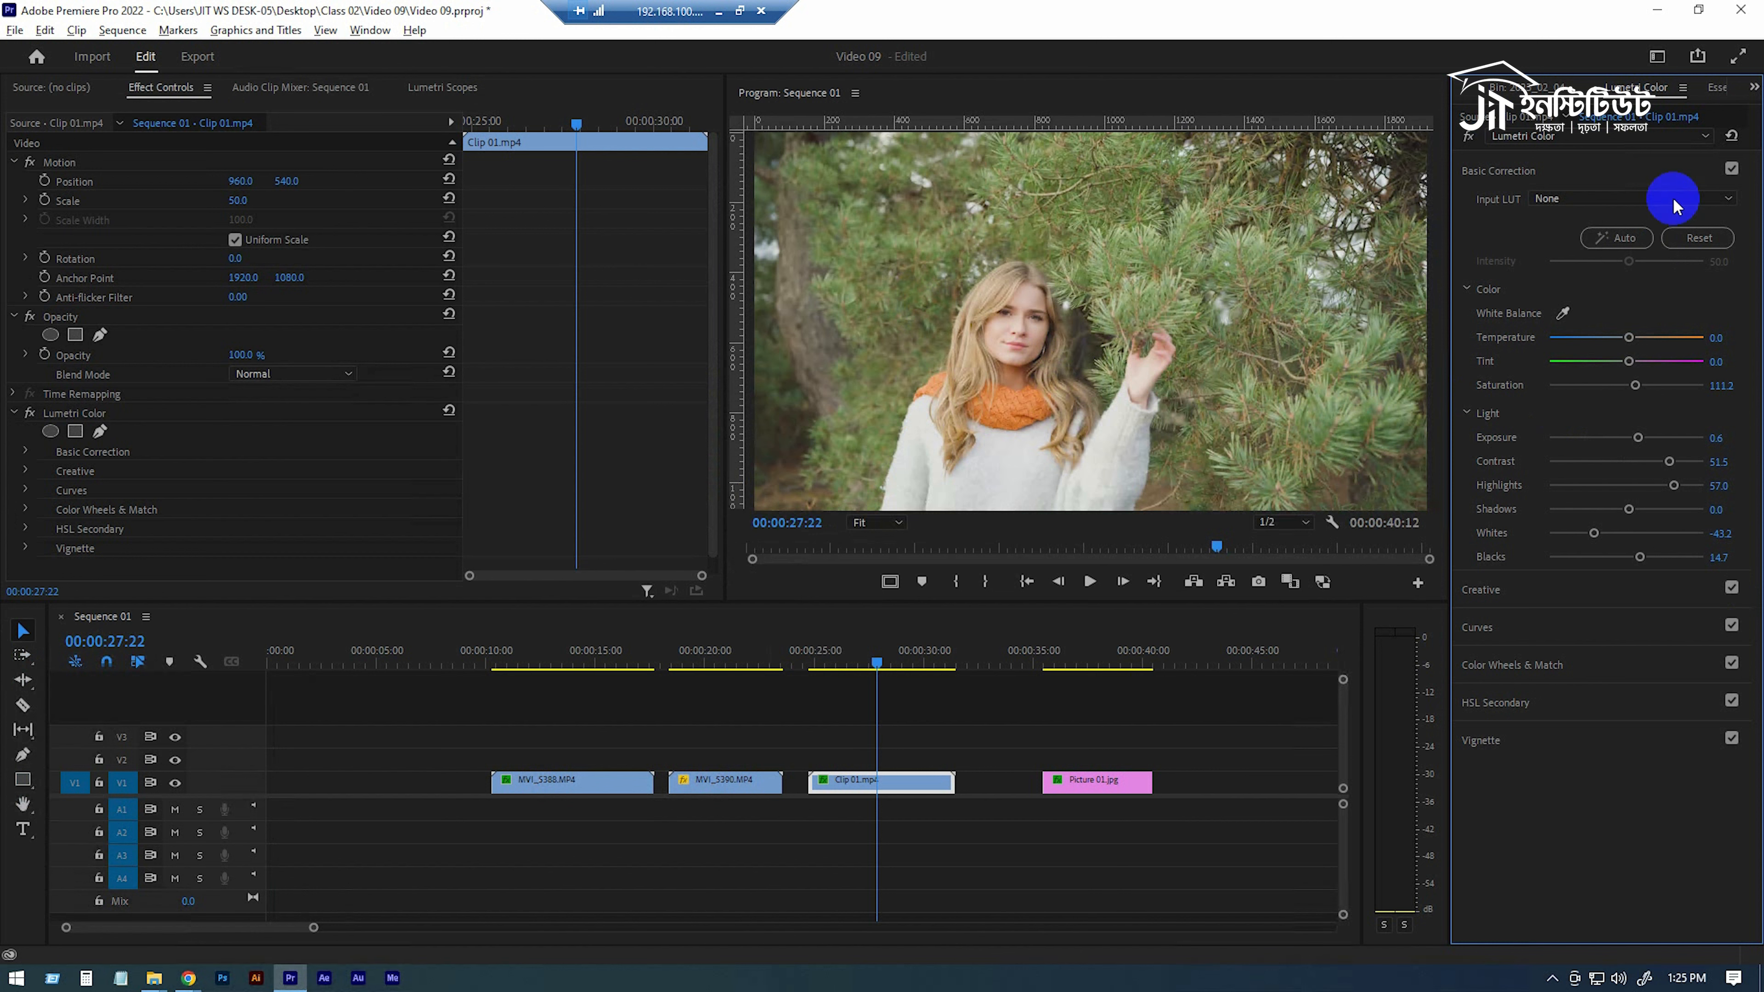
pyautogui.click(1513, 188)
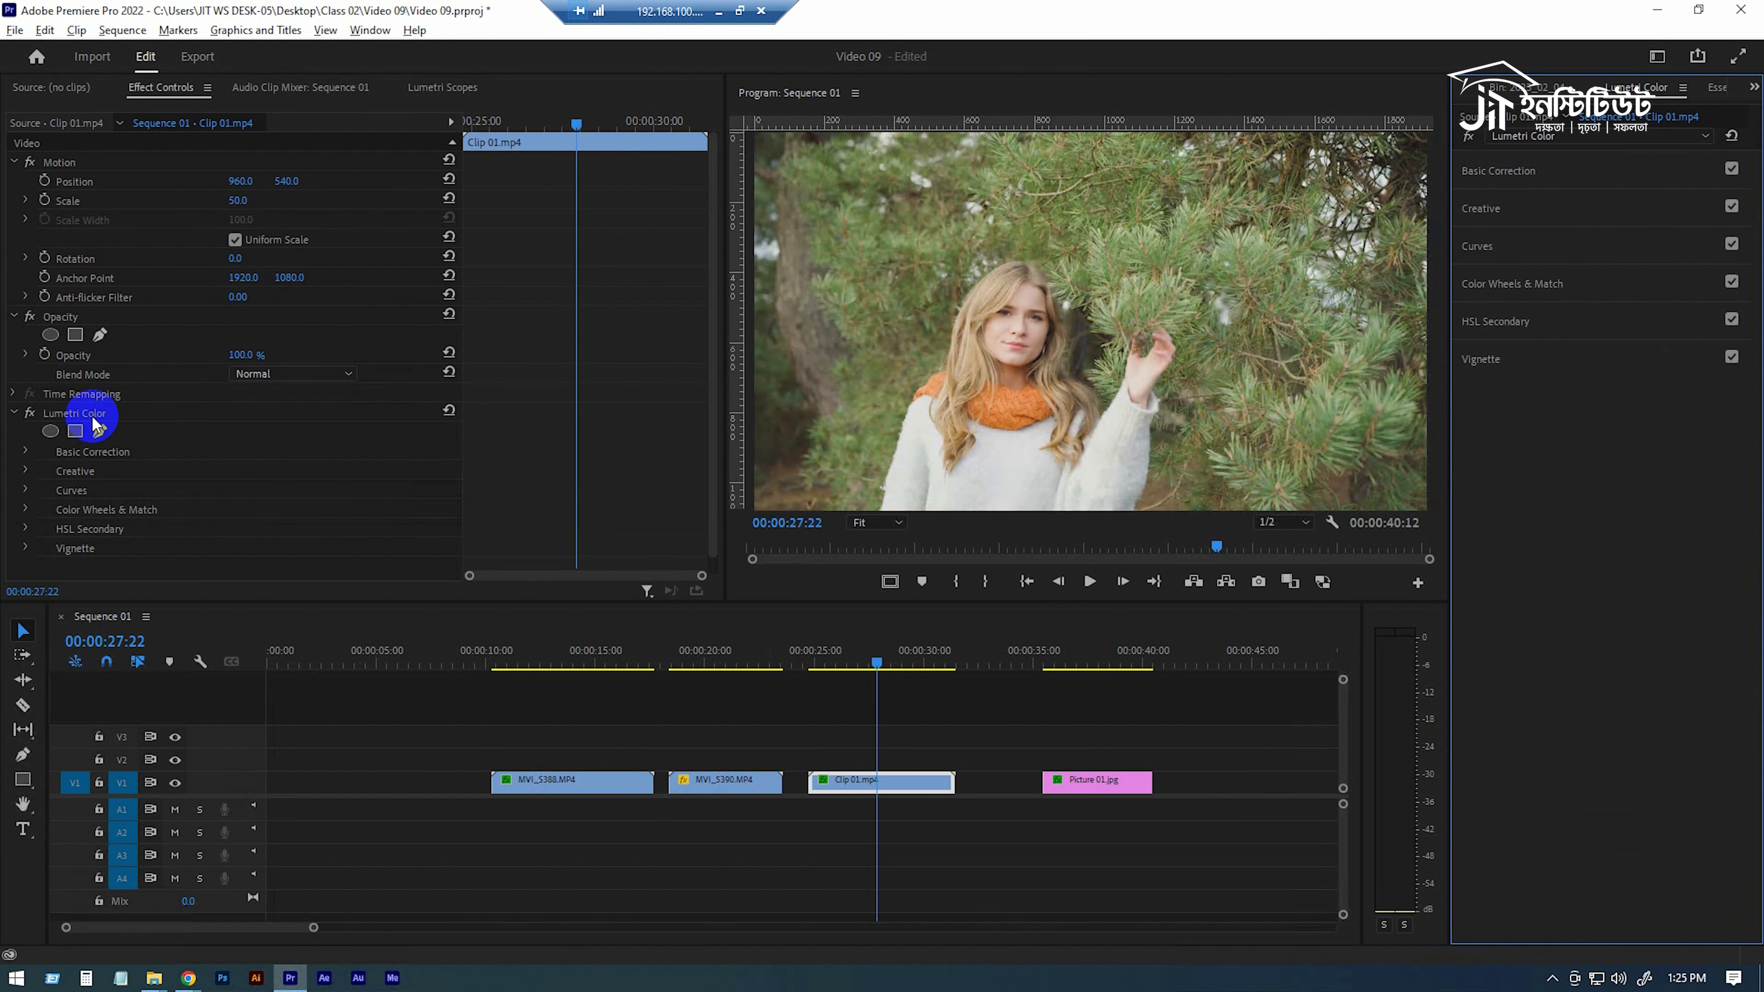
# Save the Lumetri Color effect of Clip 01.mp4 as a preset named Color Preset with type Scale.
pyautogui.rightClick(89, 413)
pyautogui.click(61, 423)
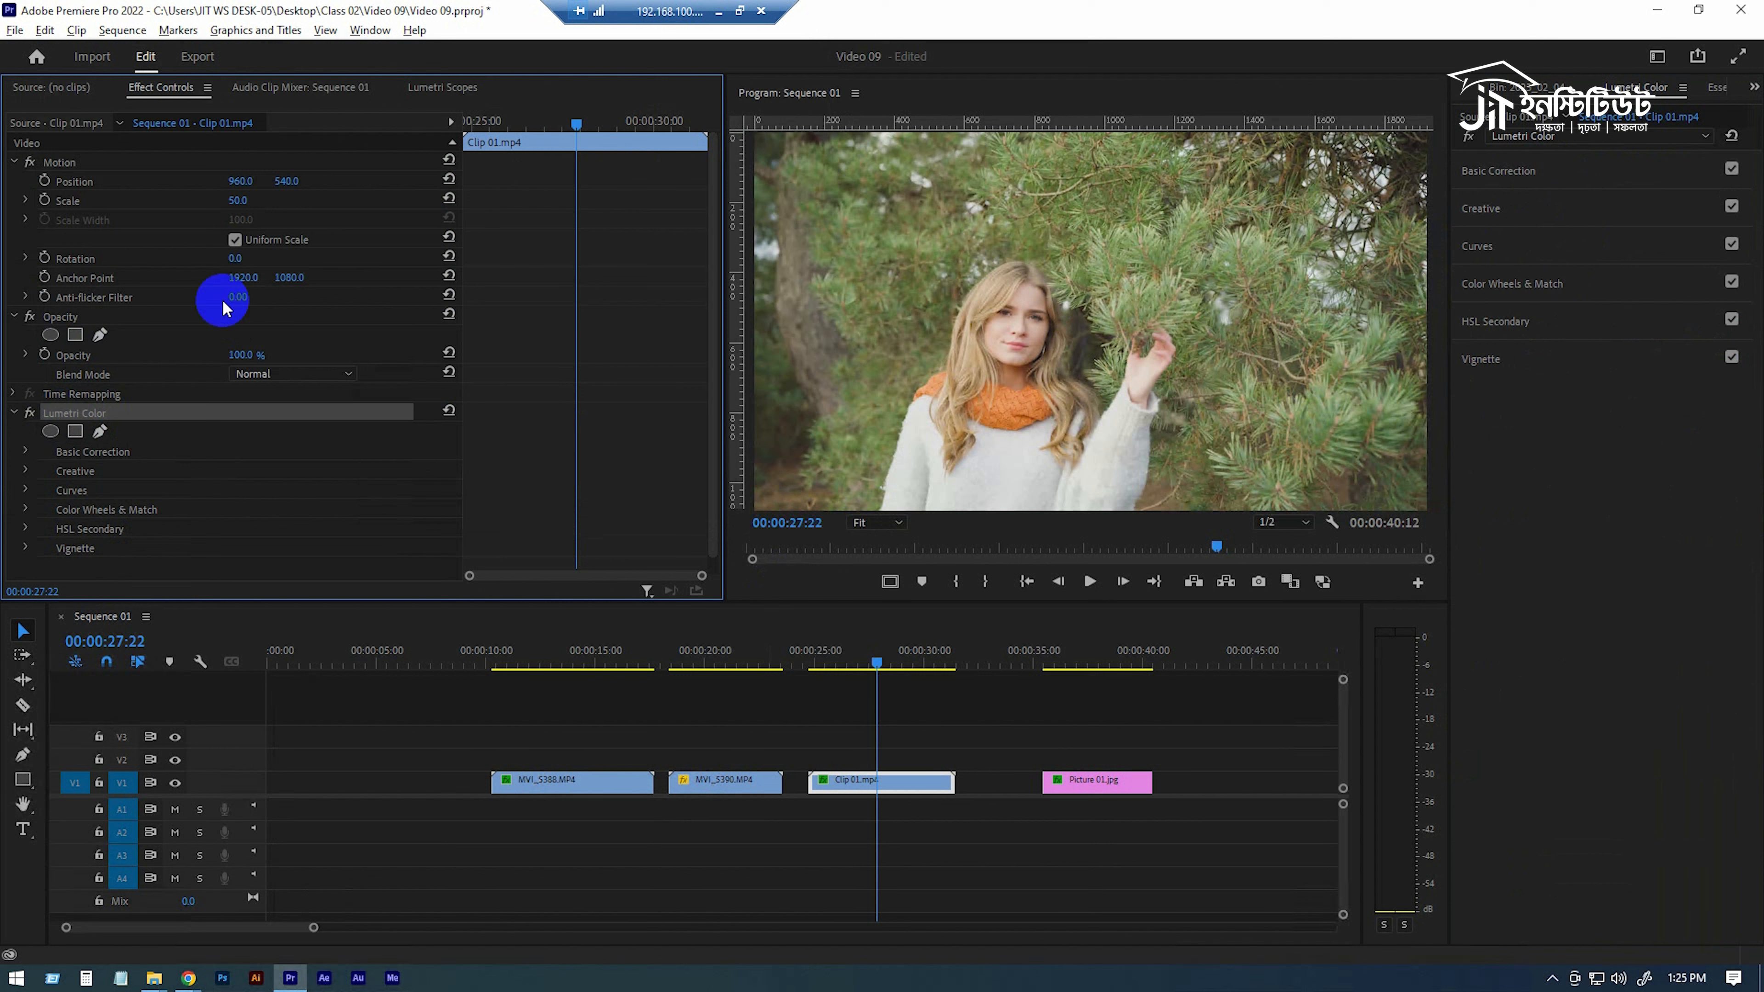
pyautogui.rightClick(106, 415)
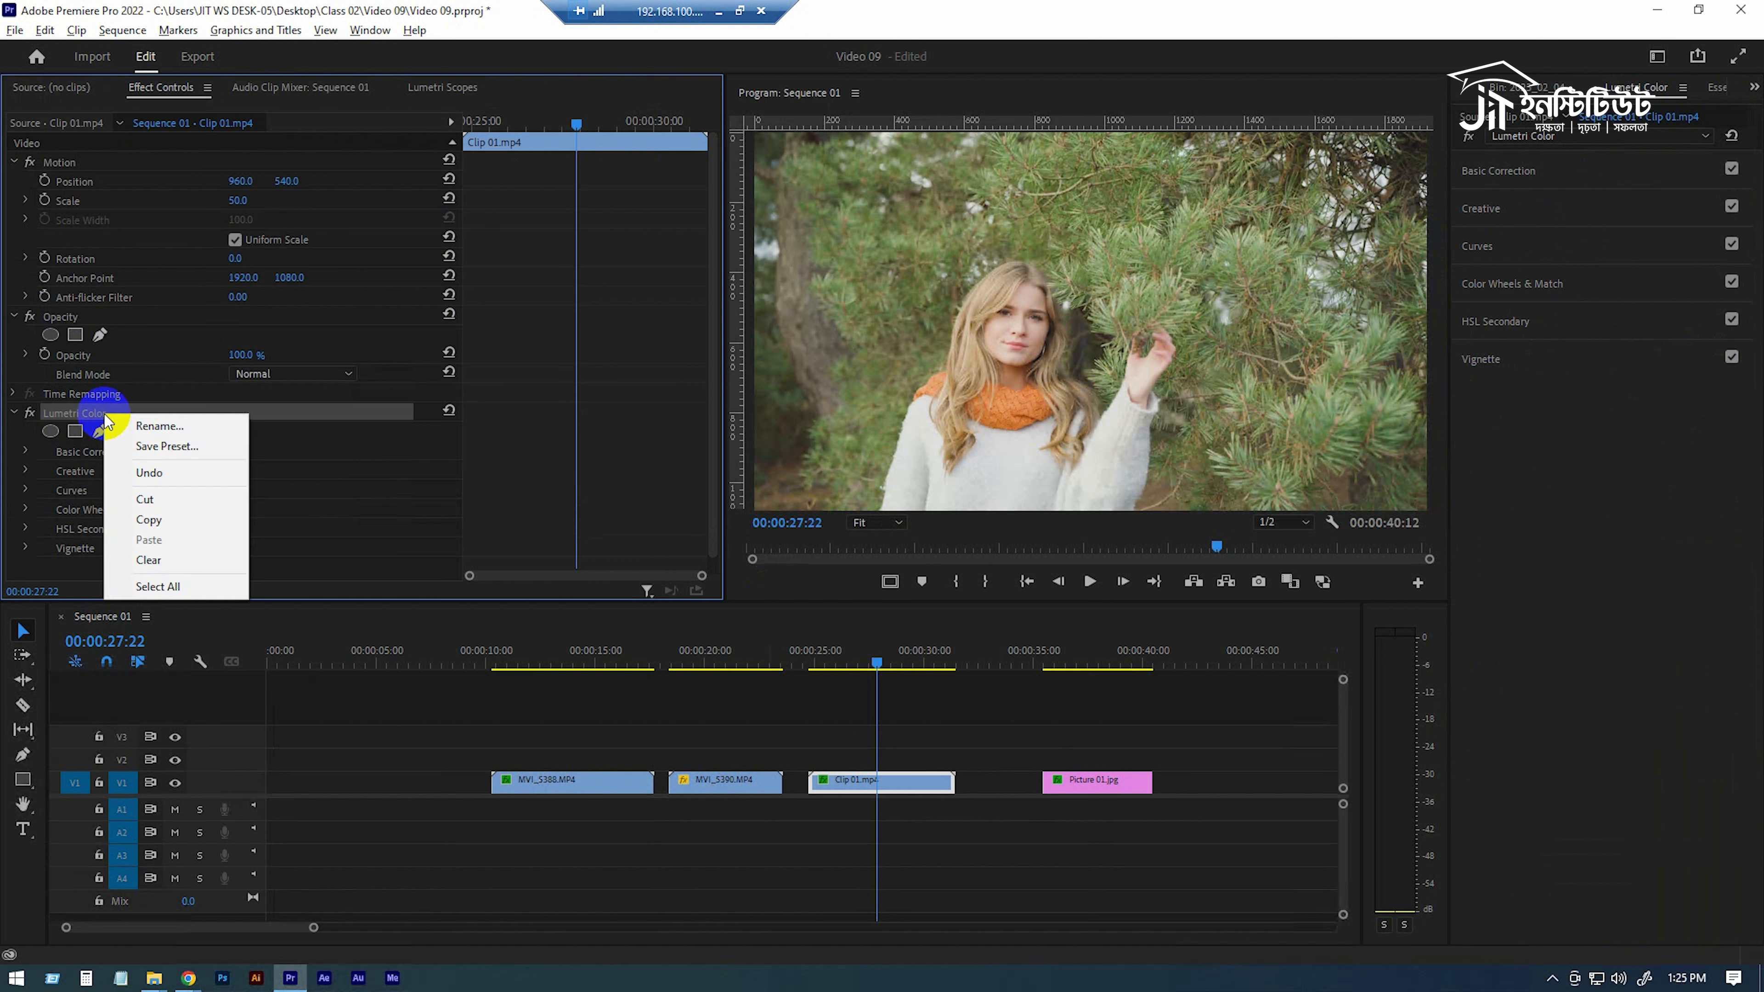
pyautogui.click(159, 447)
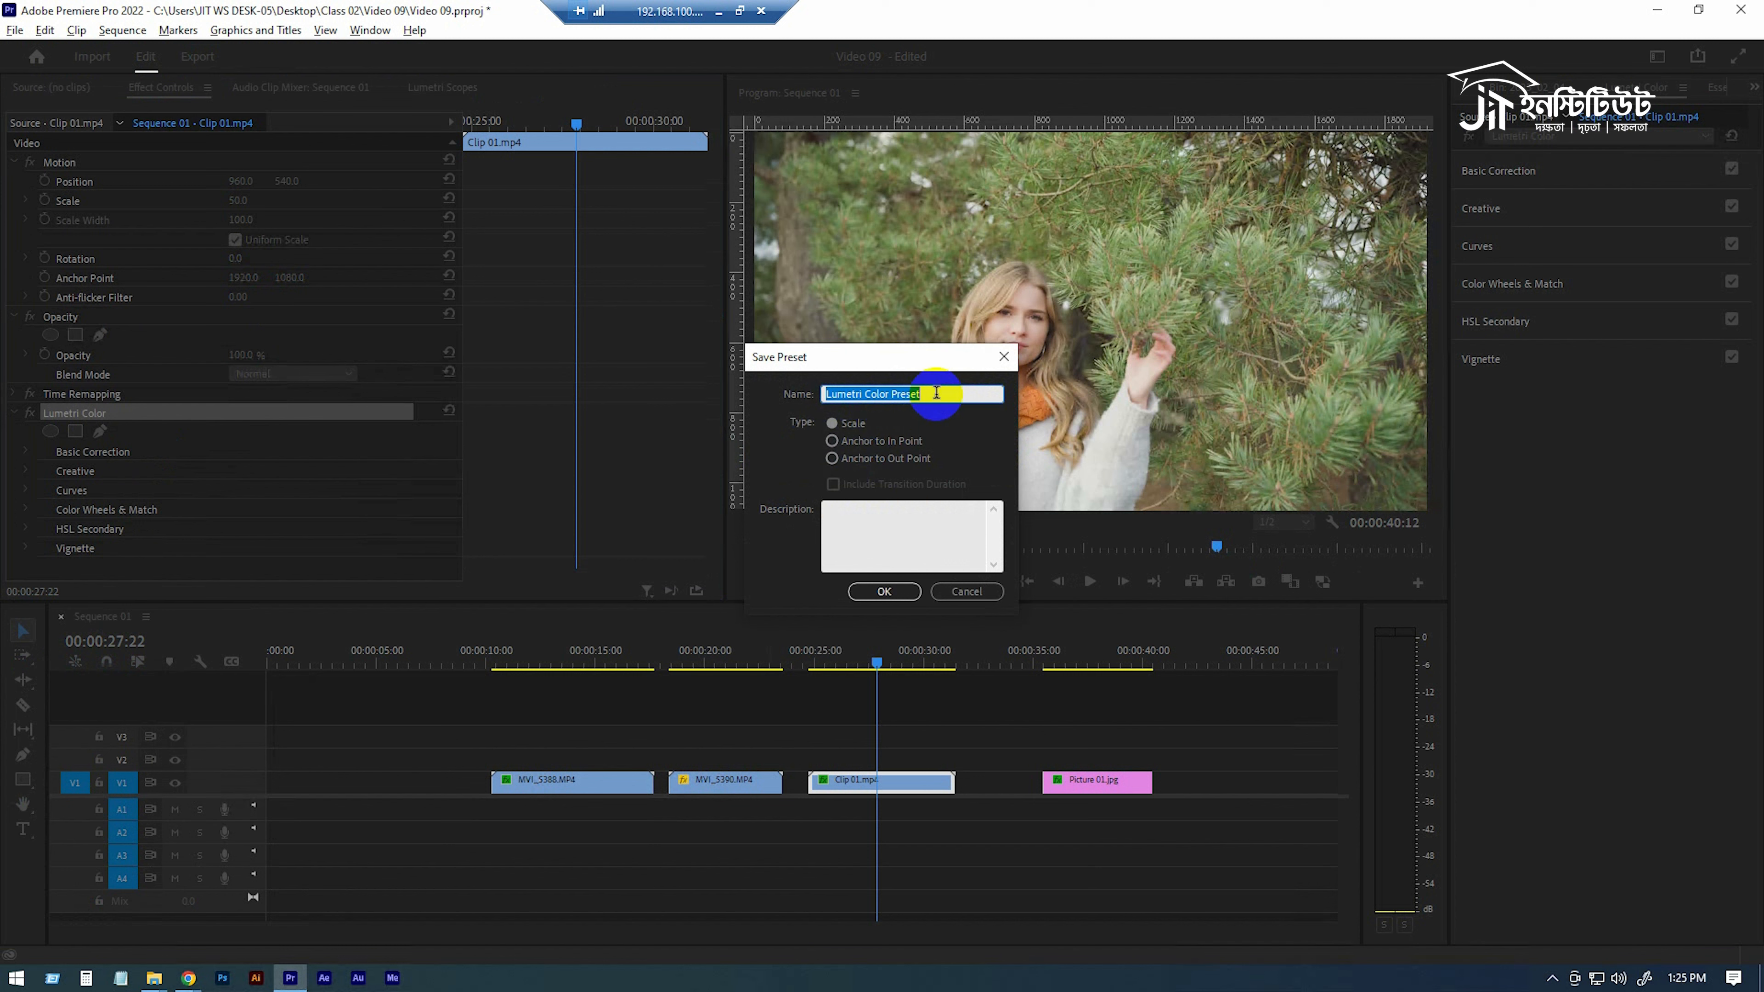
pyautogui.click(866, 395)
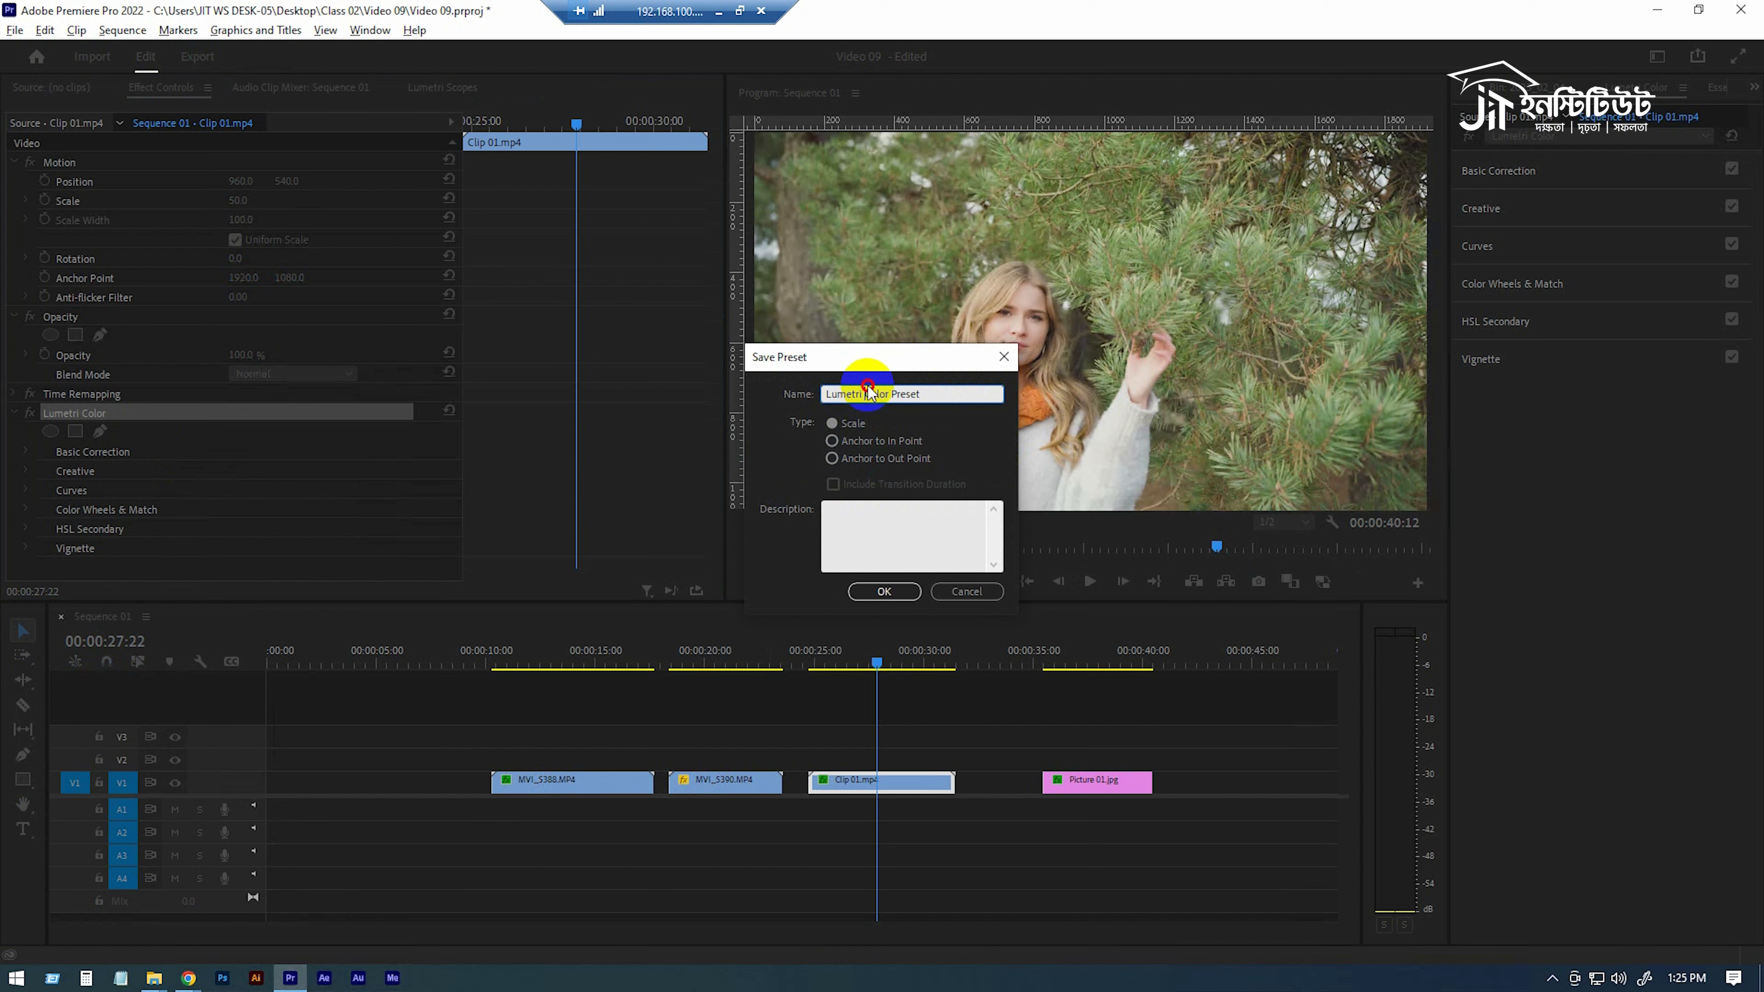
pyautogui.moveTo(861, 394); pyautogui.dragTo(623, 398)
pyautogui.press('BackSpace')
pyautogui.click(889, 595)
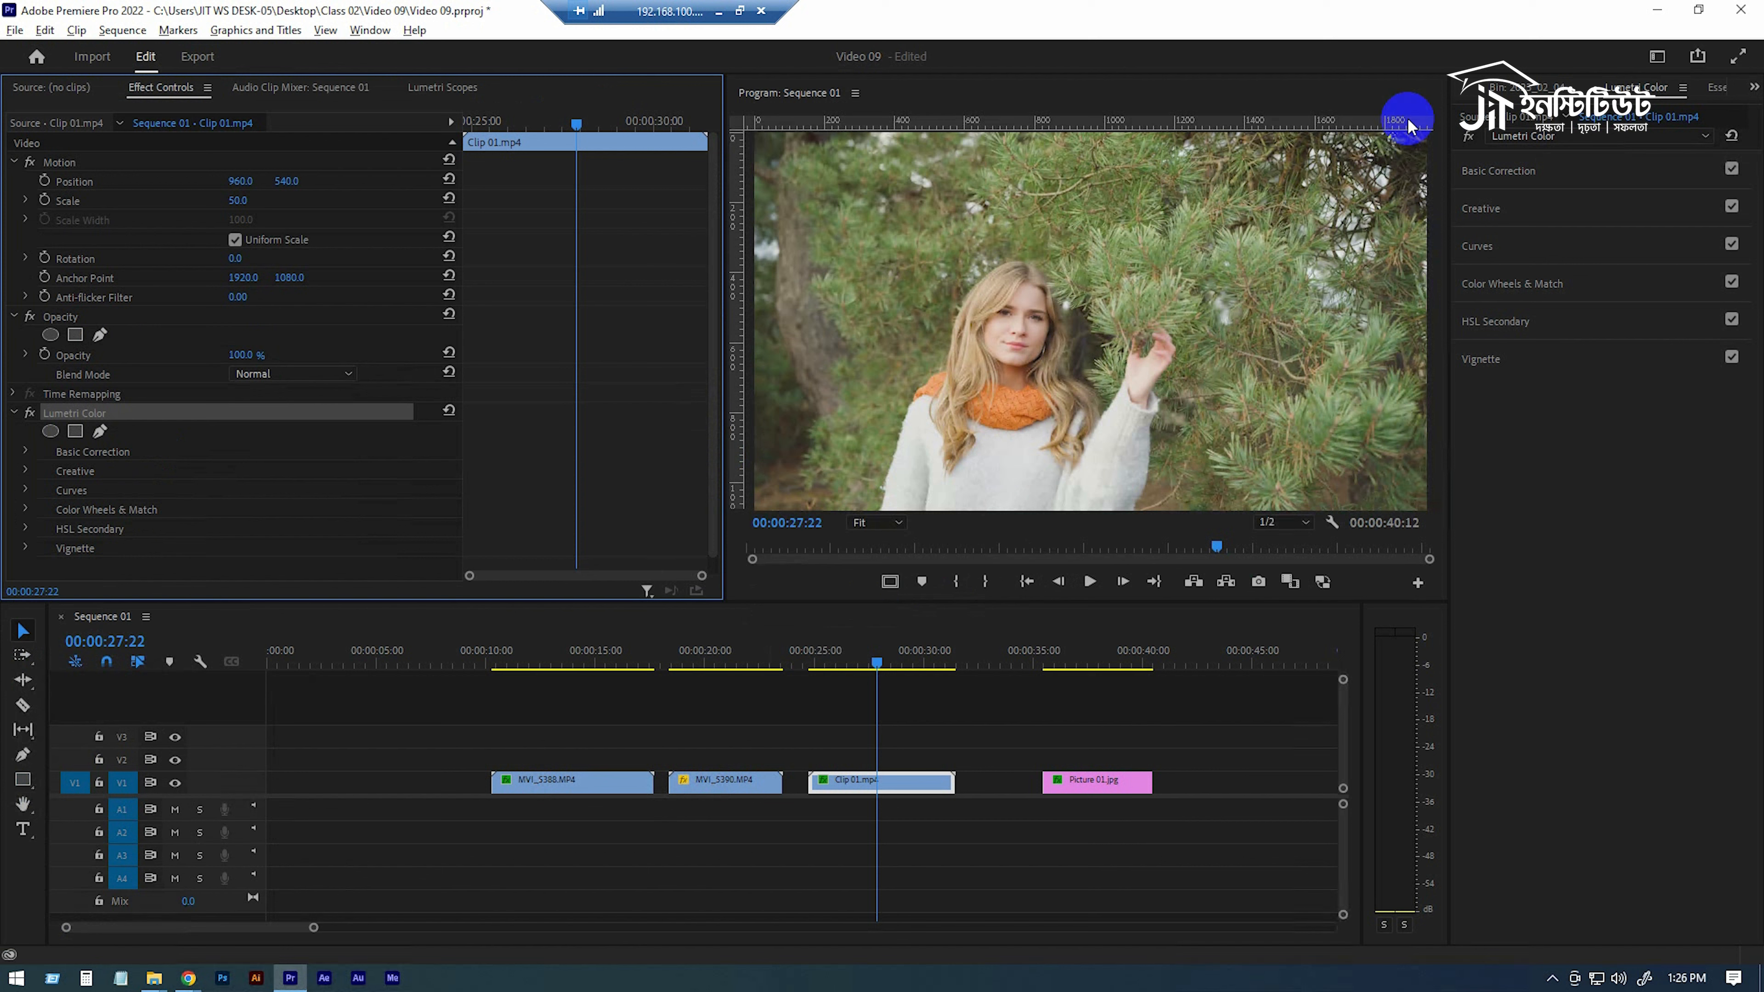
# Expand the Presets folder in the effects library and select Color Preset.
pyautogui.click(1714, 90)
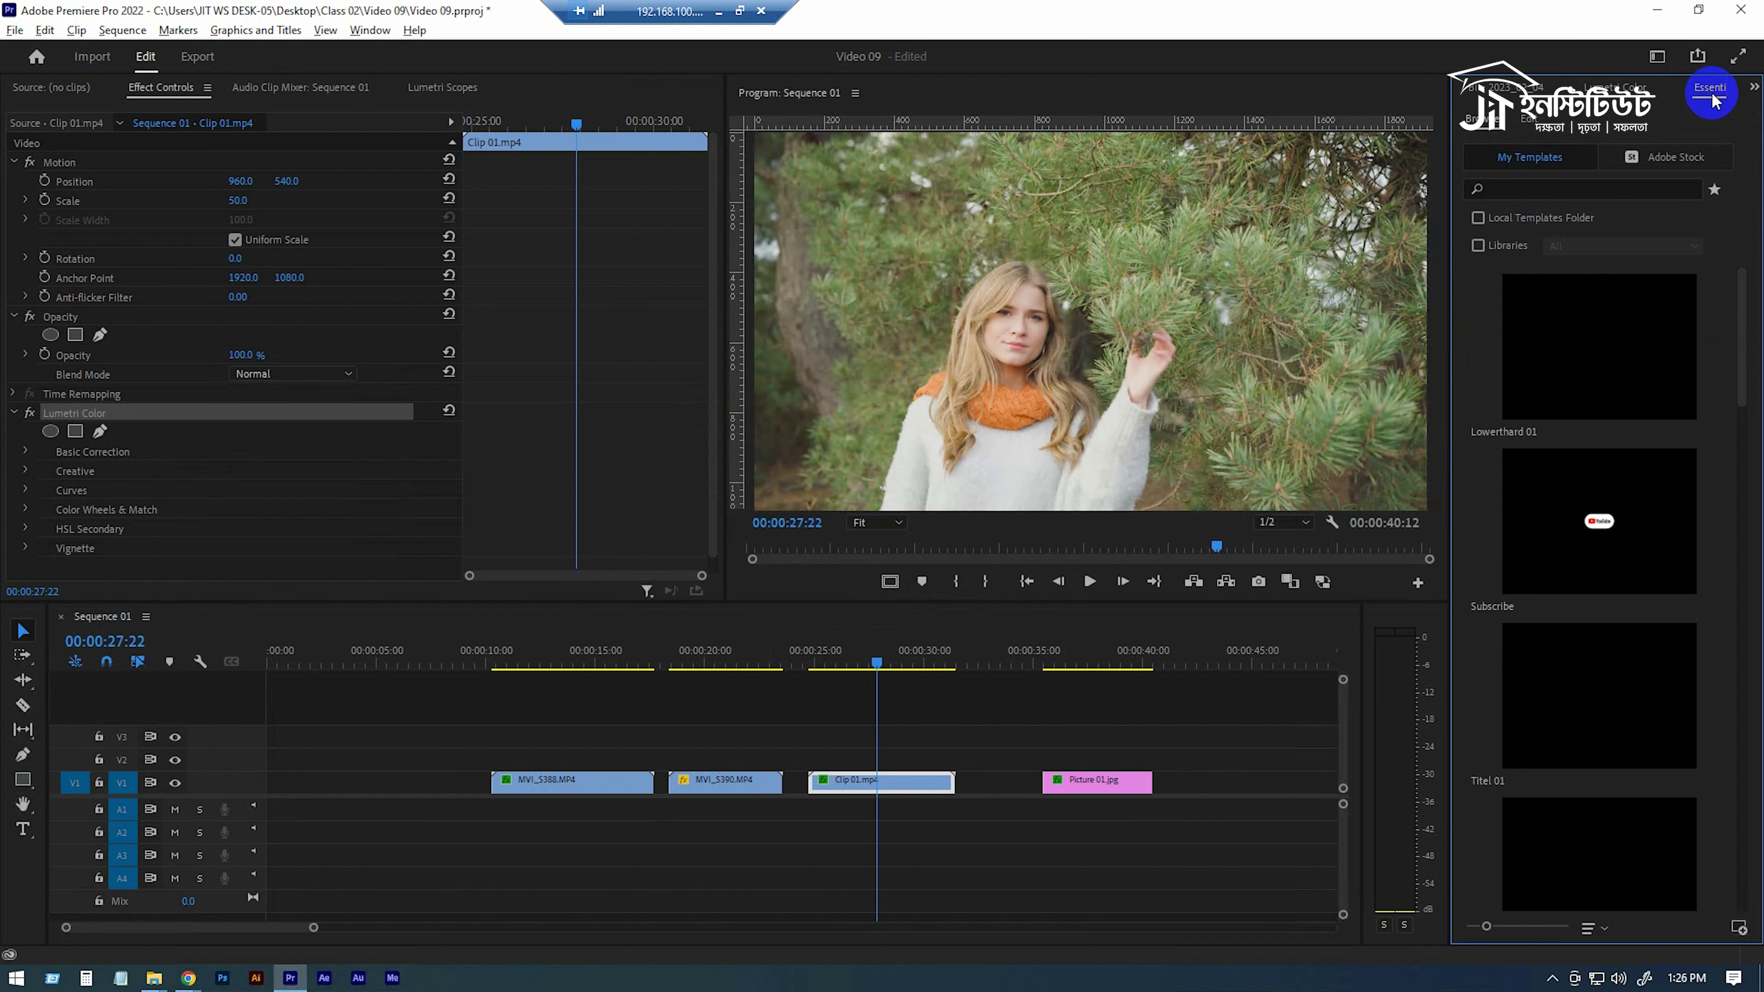
pyautogui.click(1713, 91)
pyautogui.doubleClick(1525, 136)
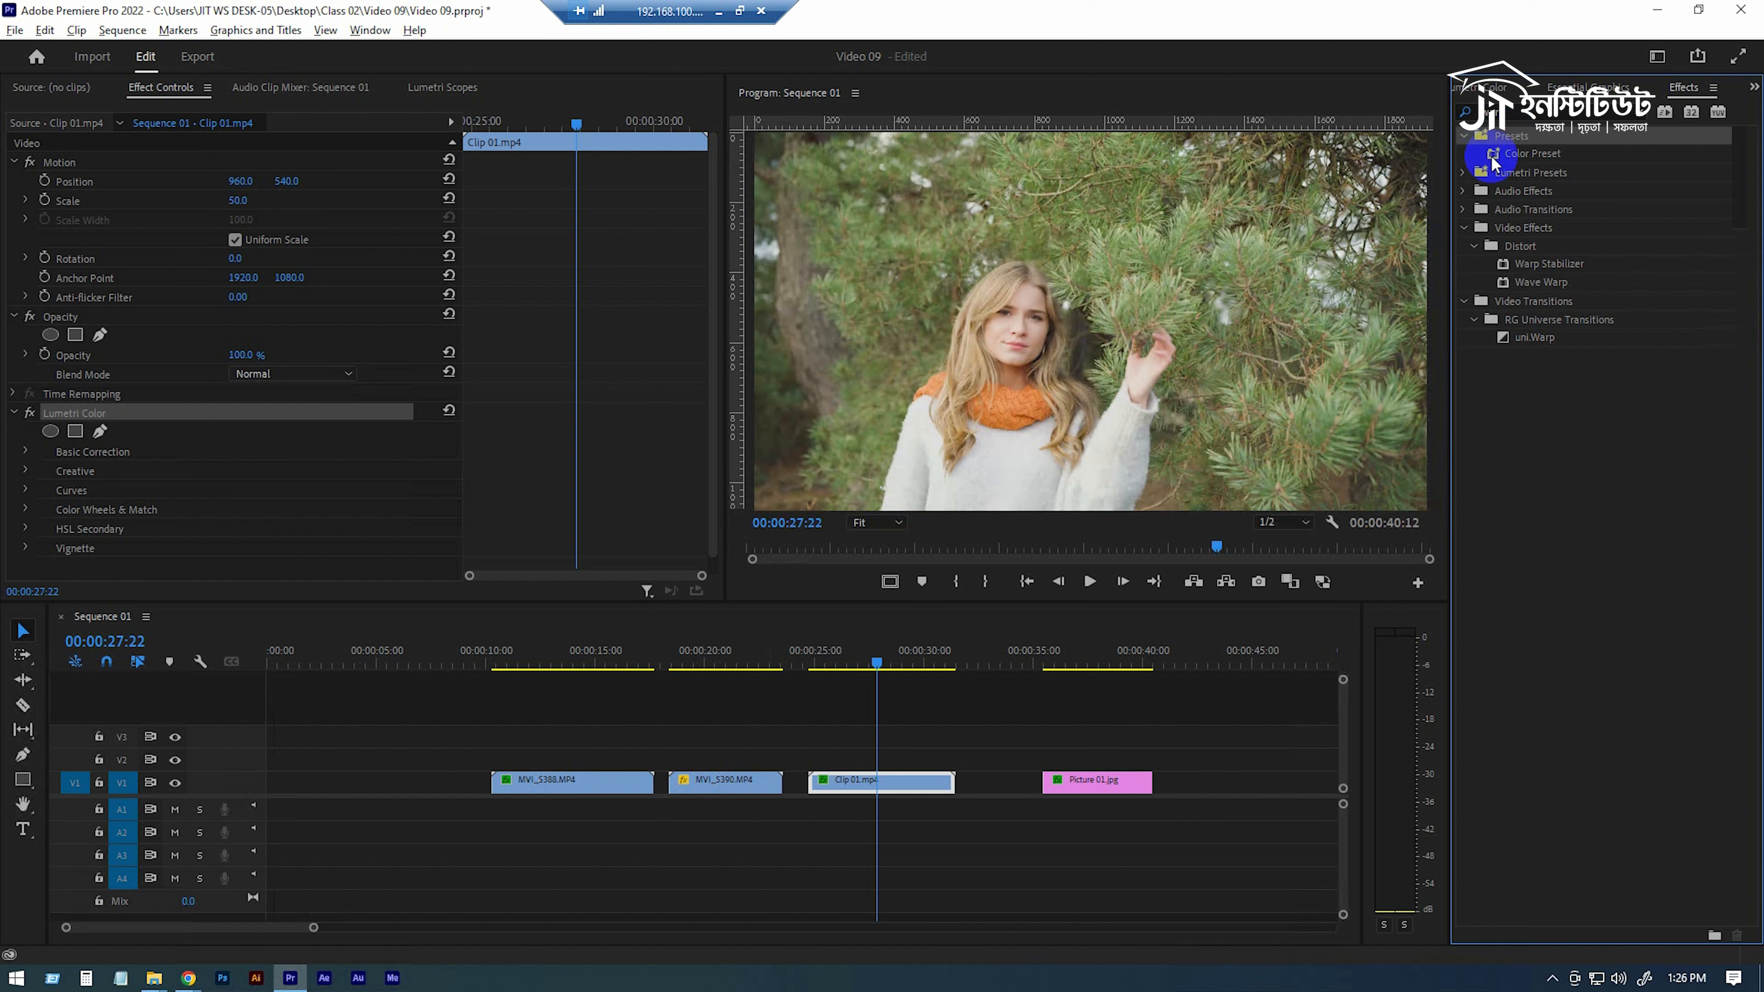
pyautogui.click(1541, 156)
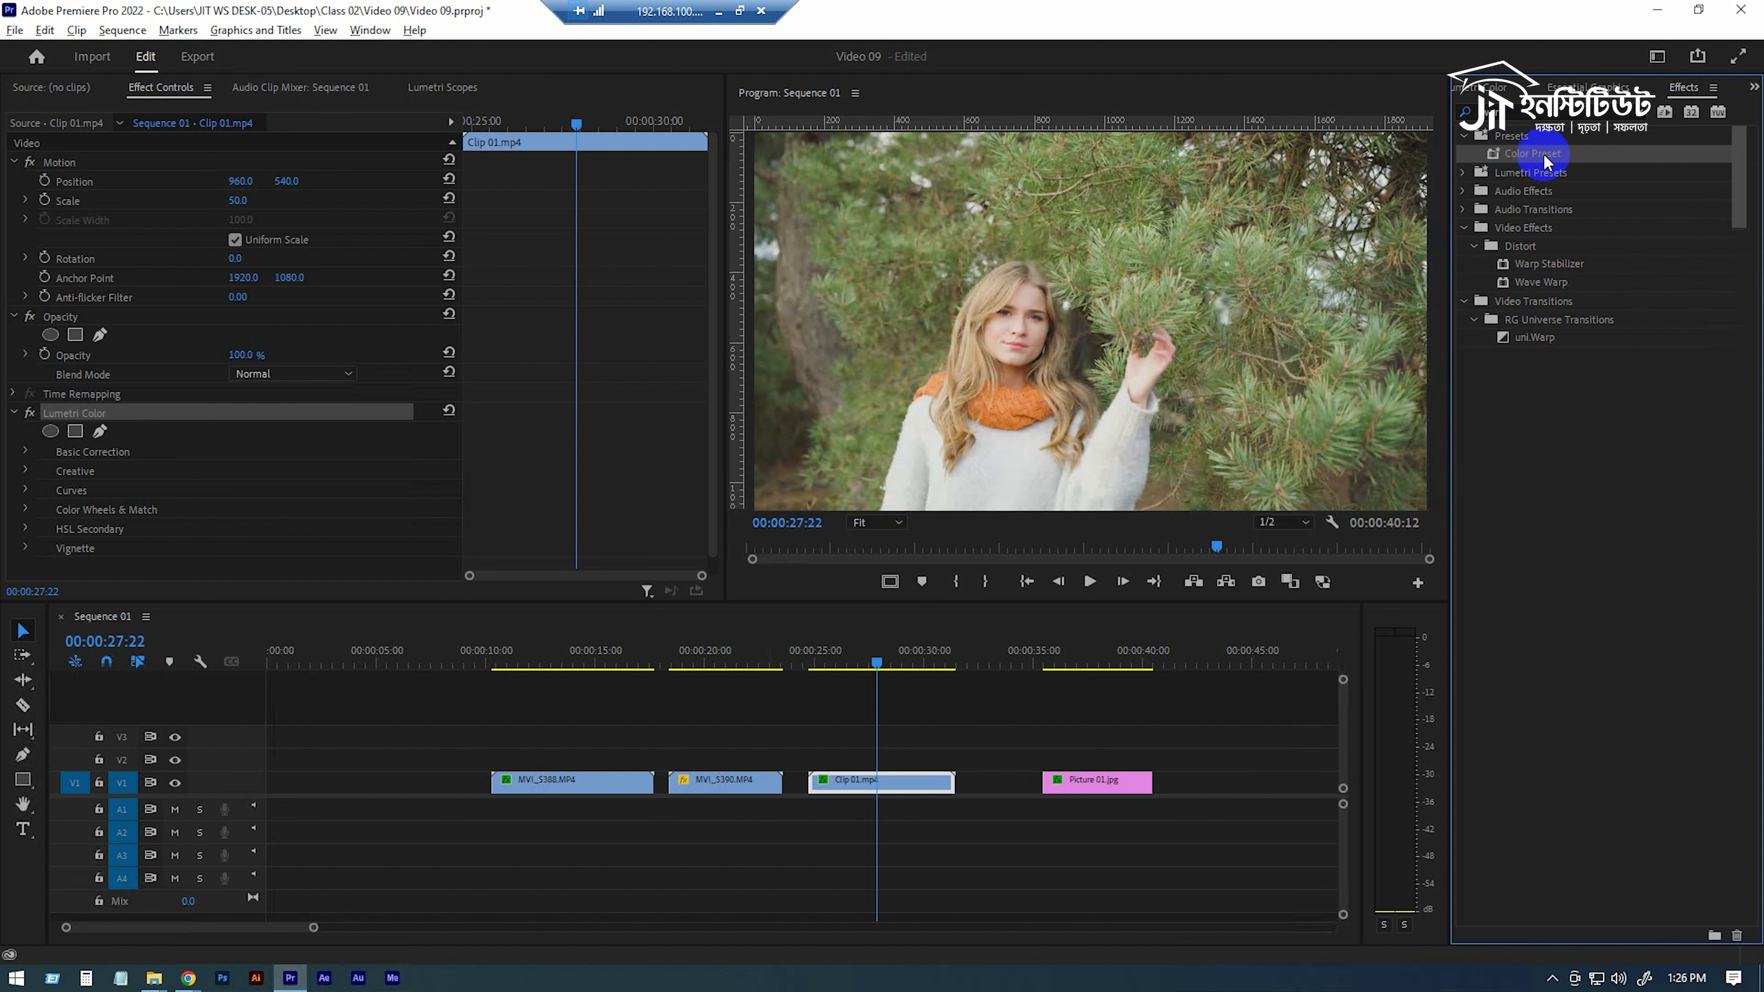
# Replace the Lumetri Color effect on Clip 01.mp4 with the saved Color Preset.
pyautogui.moveTo(1547, 162); pyautogui.dragTo(75, 417)
pyautogui.press('Delete')
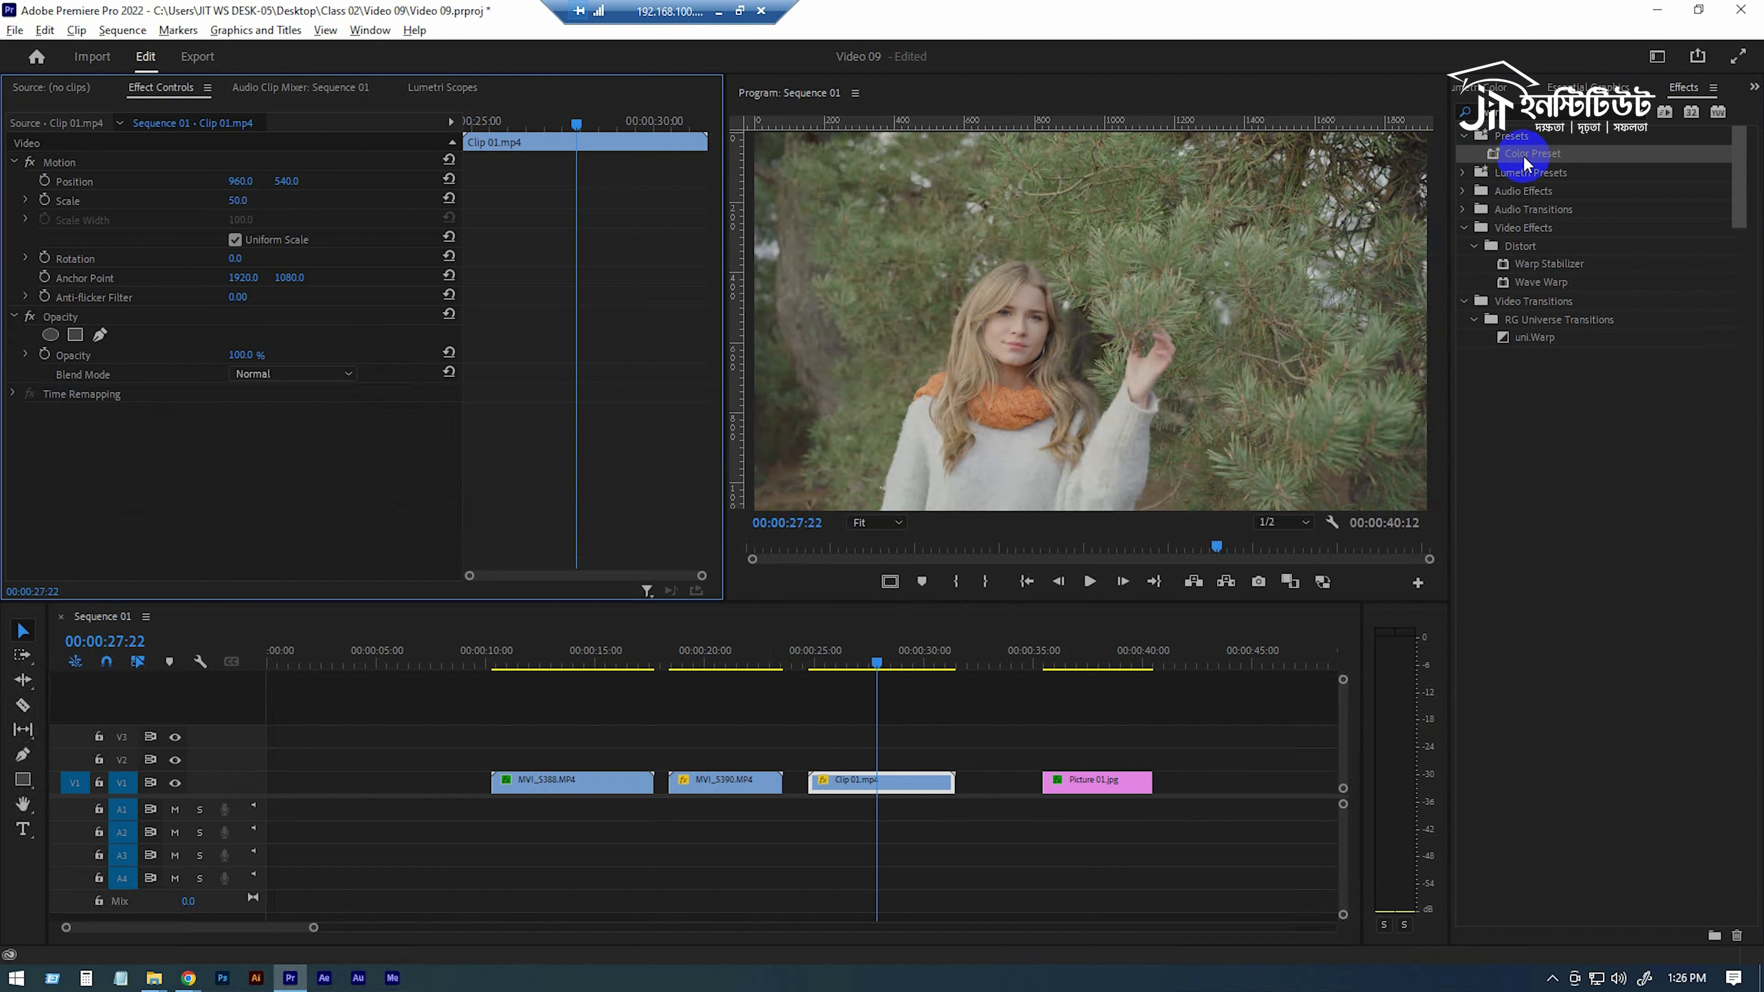
pyautogui.moveTo(1524, 155); pyautogui.dragTo(167, 396)
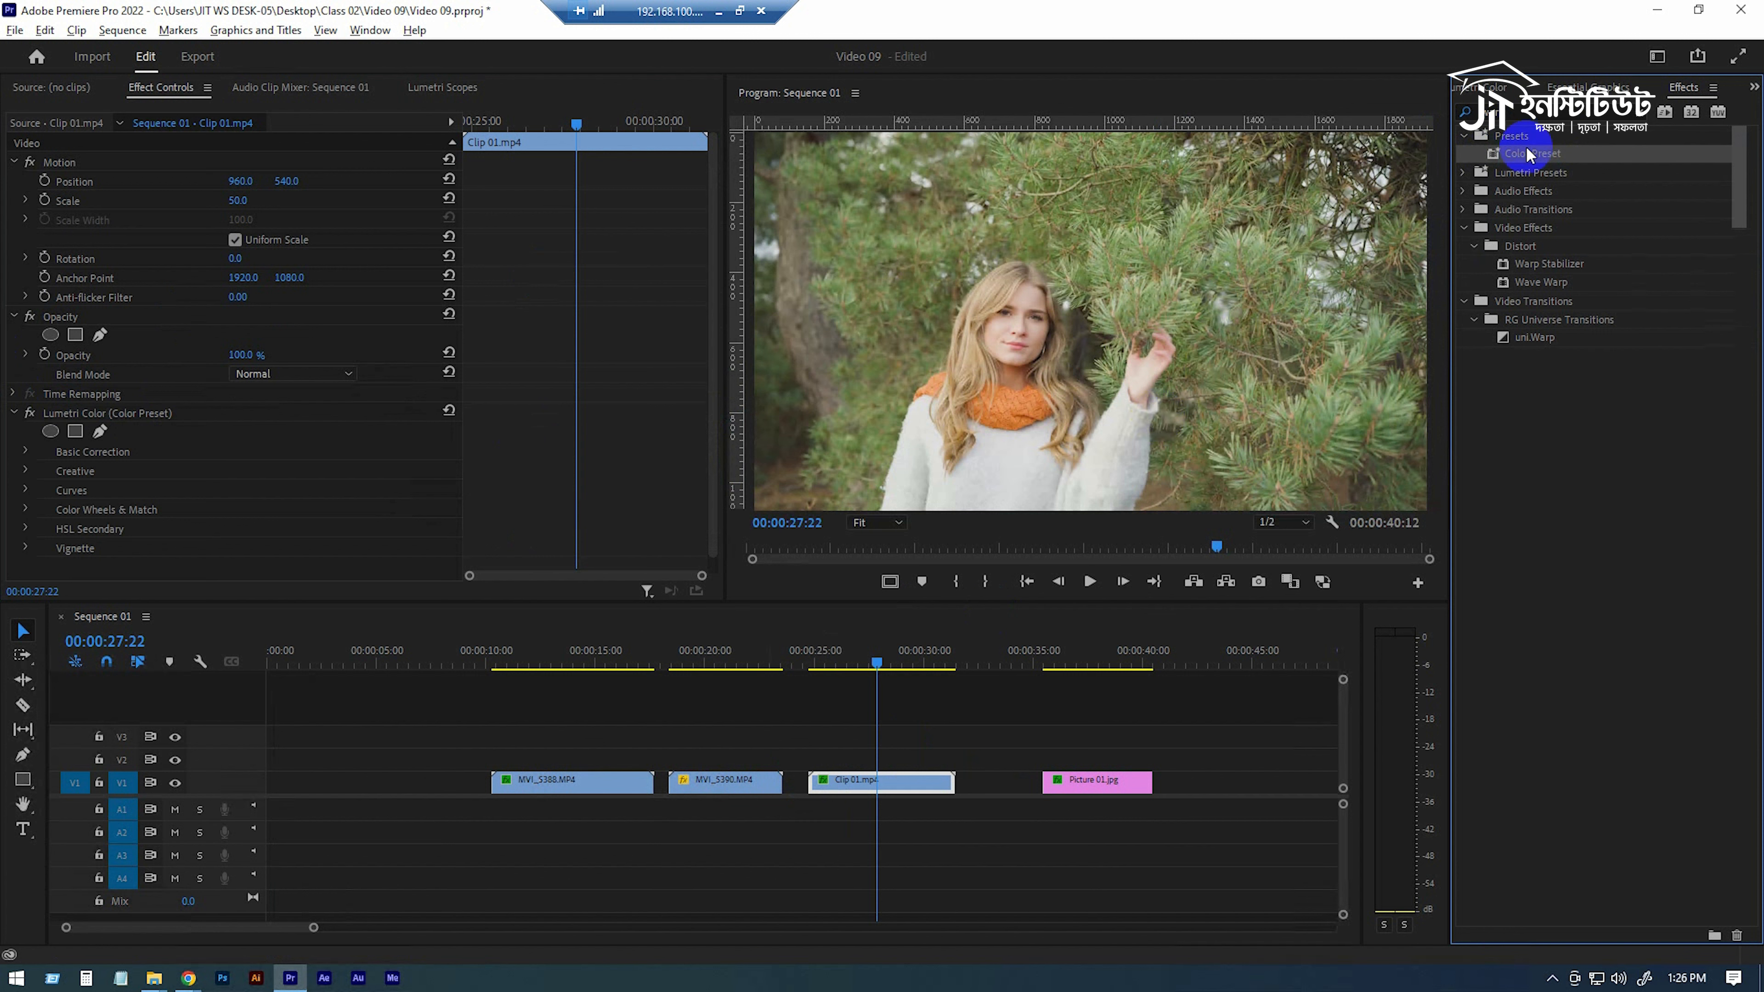
# Export Color Preset to the Desktop folder Class 02\Video 09 as Color.prfpset.
pyautogui.rightClick(1531, 165)
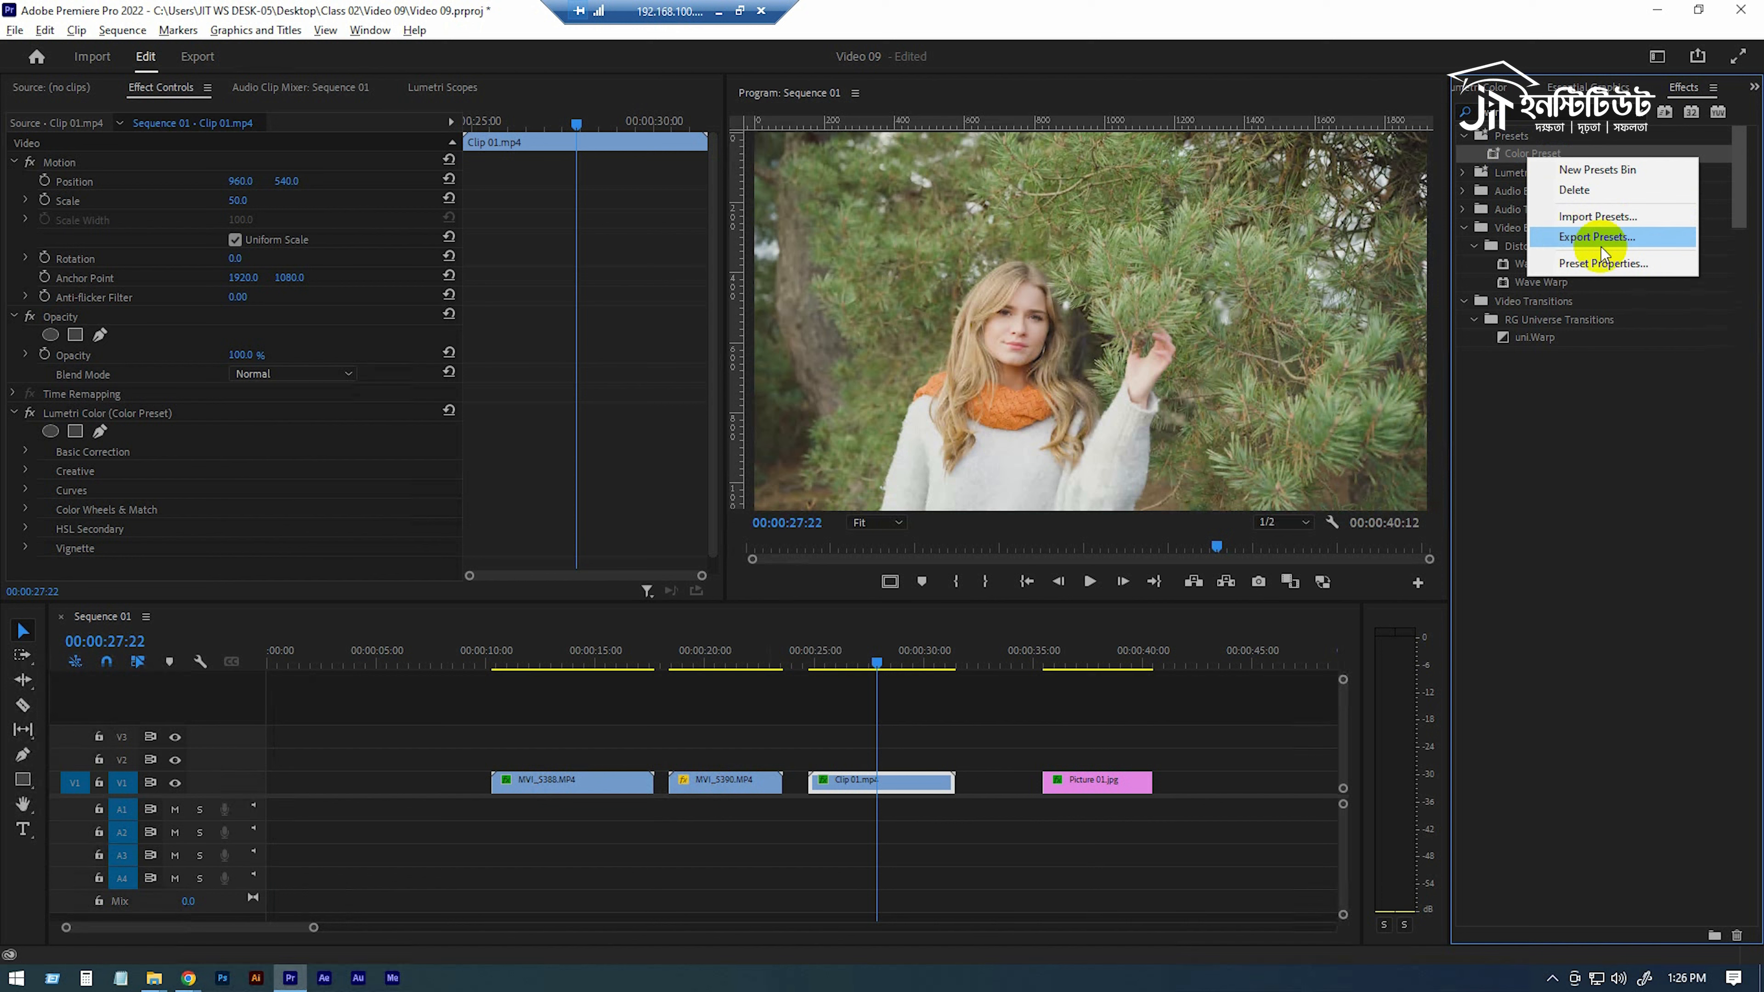
pyautogui.click(1587, 240)
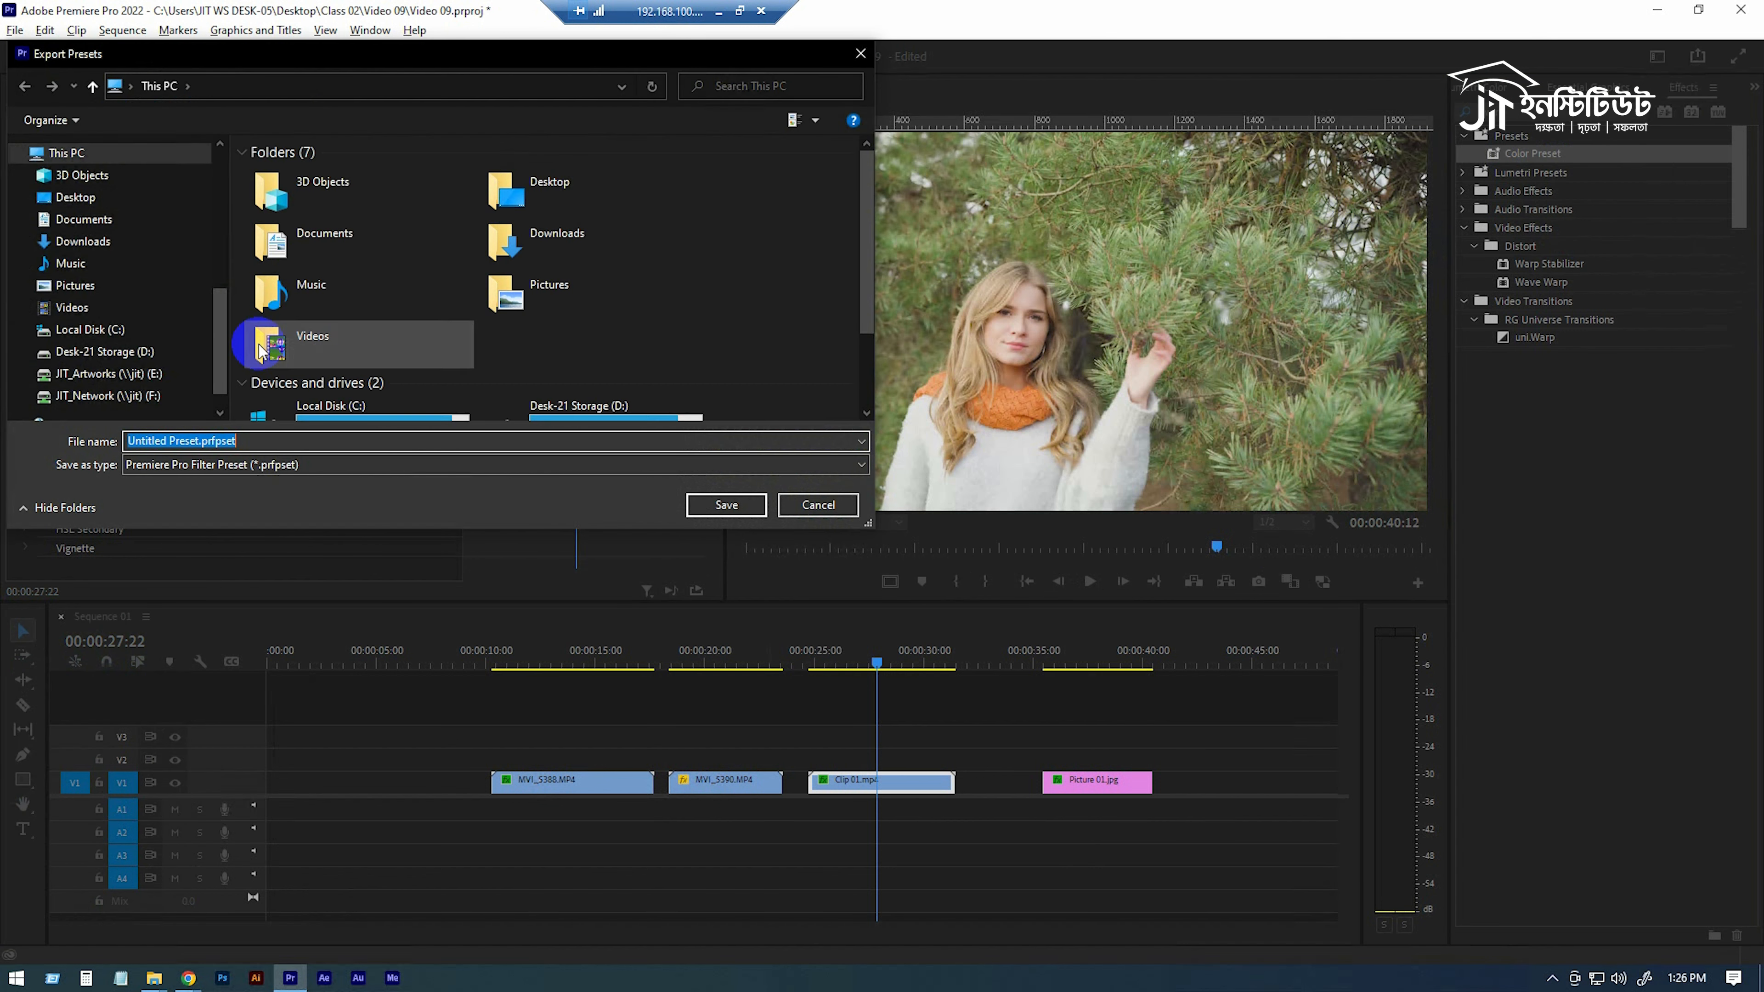
pyautogui.scroll(-3, 582, 406)
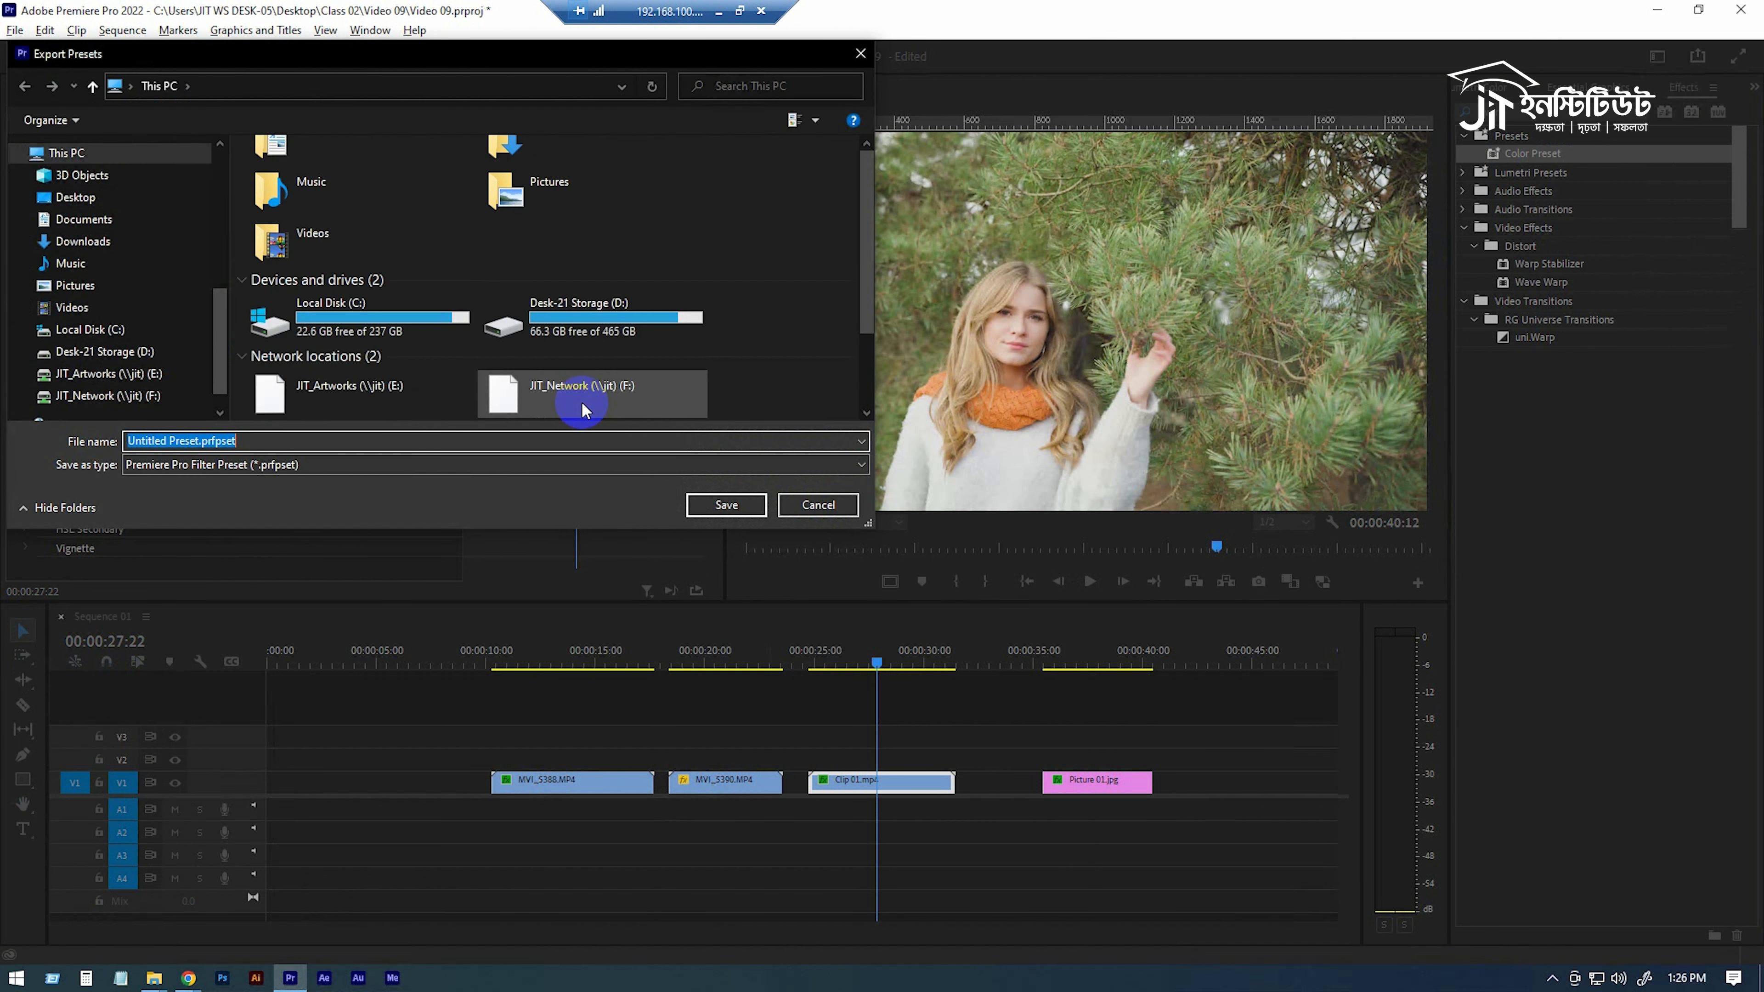
pyautogui.click(73, 197)
pyautogui.doubleClick(305, 212)
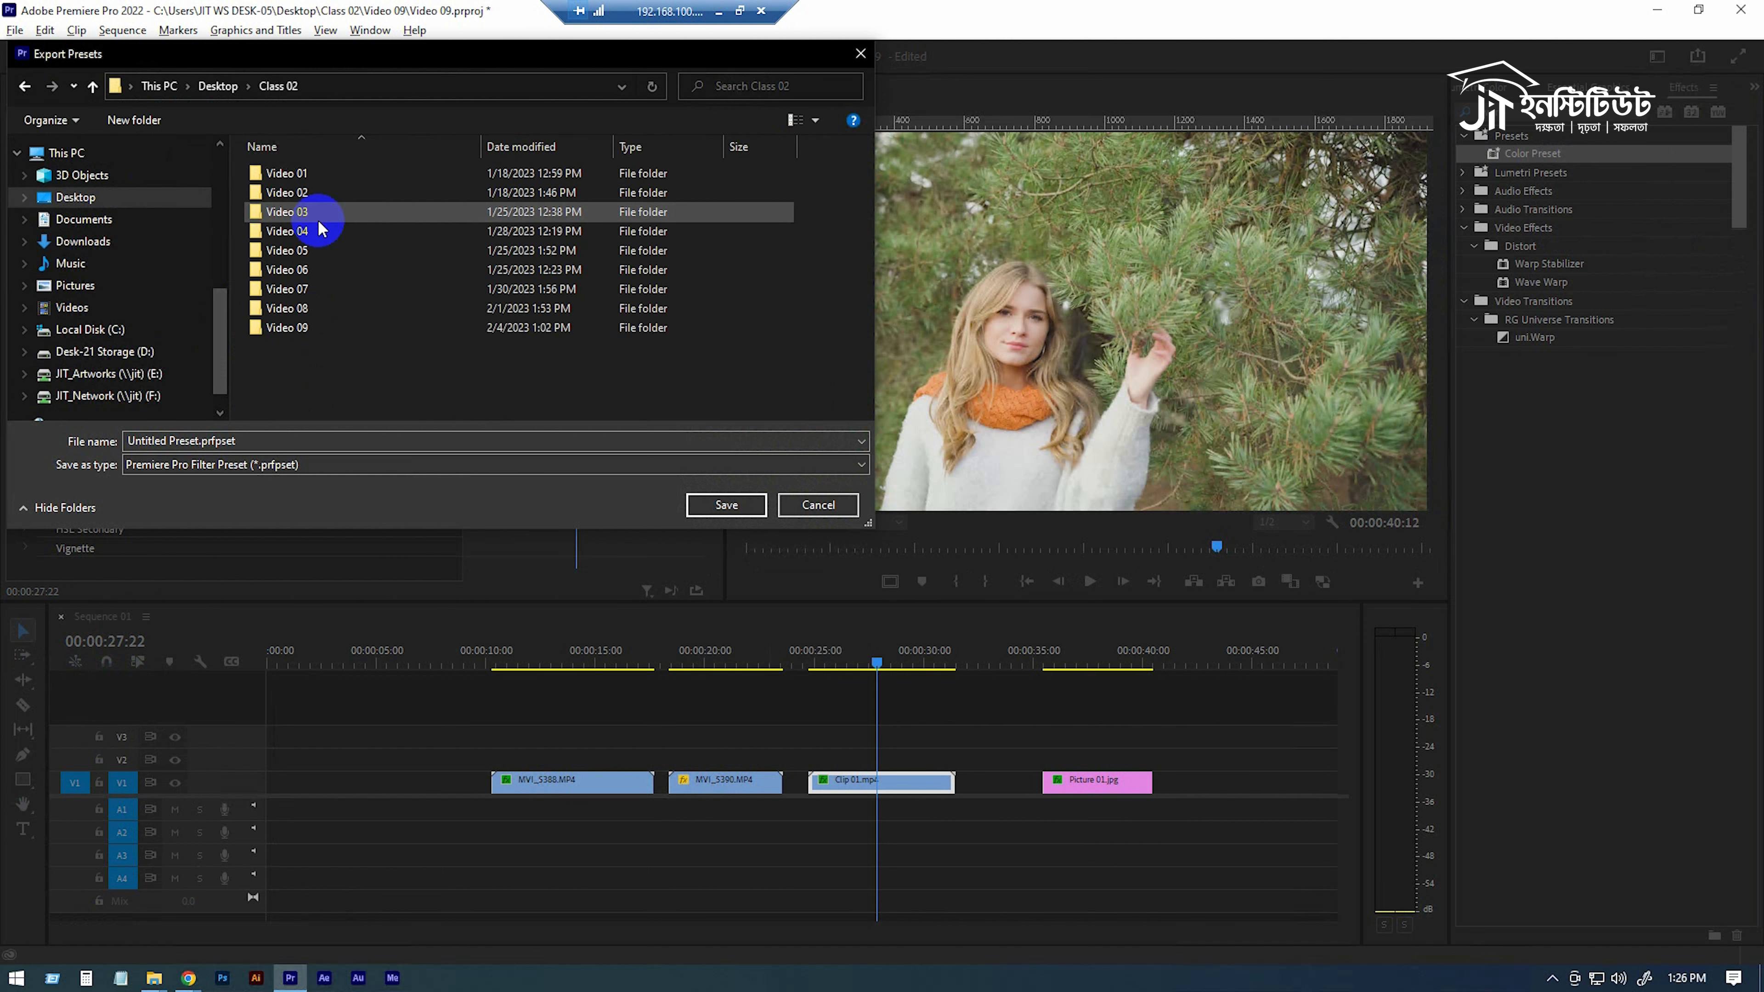
pyautogui.doubleClick(316, 328)
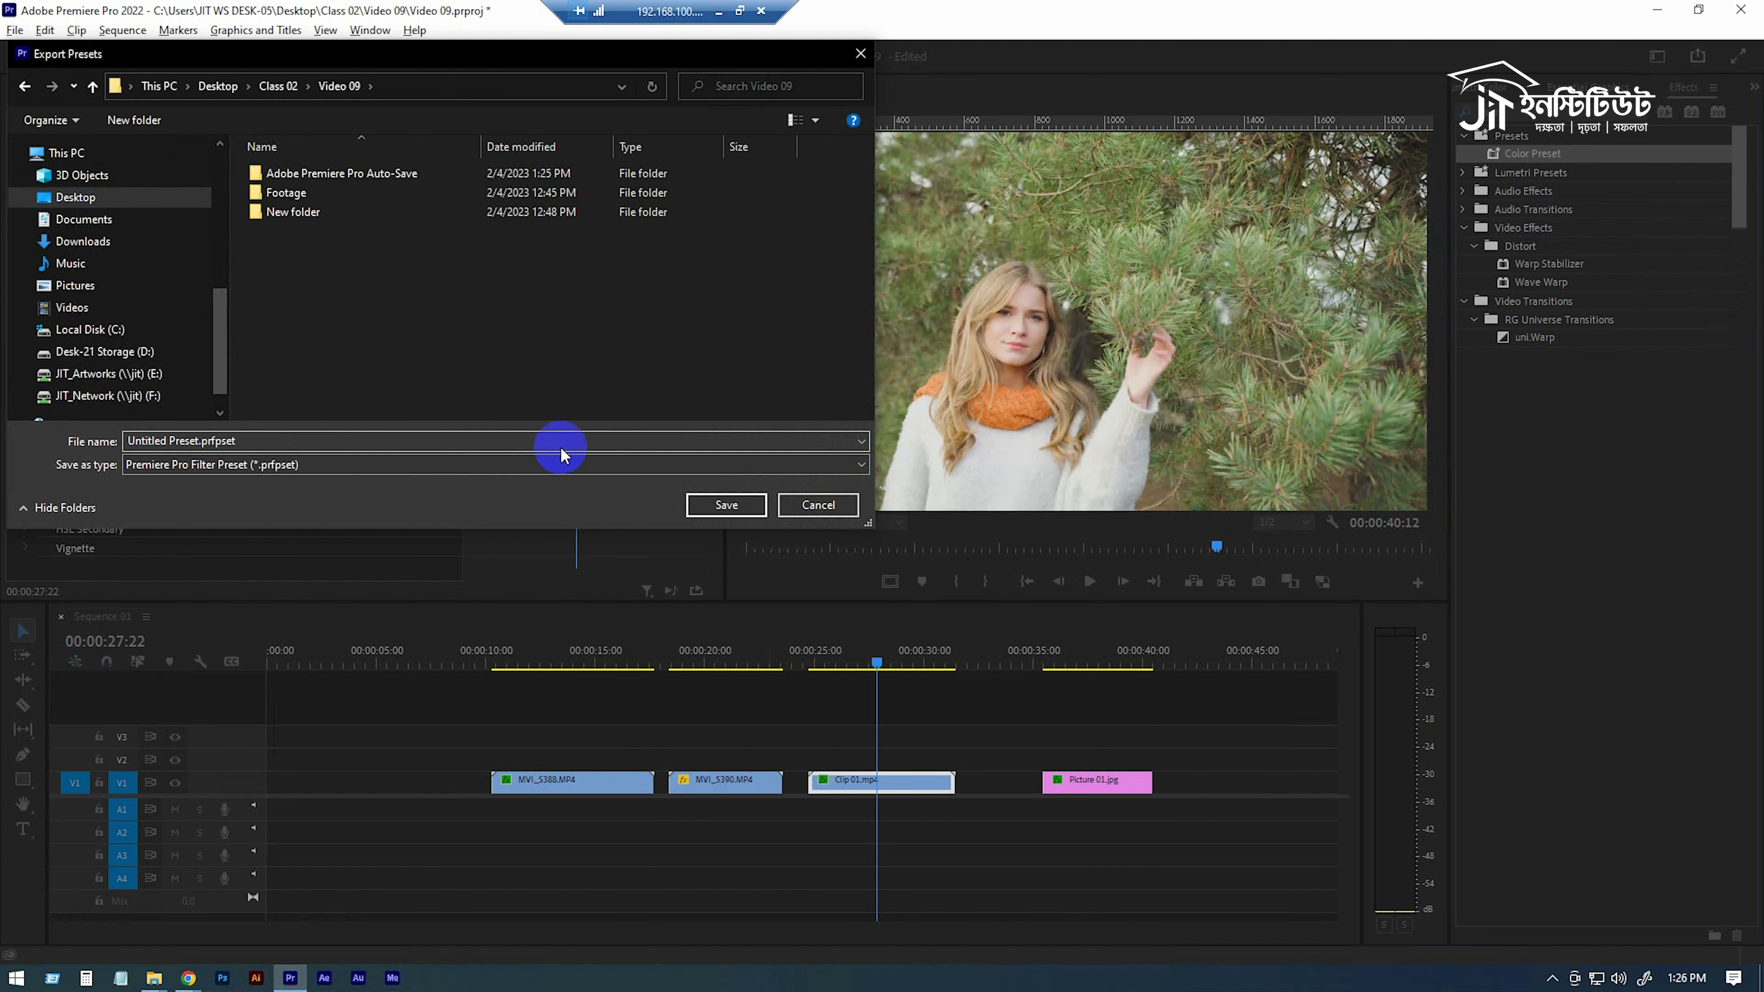
pyautogui.moveTo(201, 444); pyautogui.dragTo(3, 429)
pyautogui.write('Color')
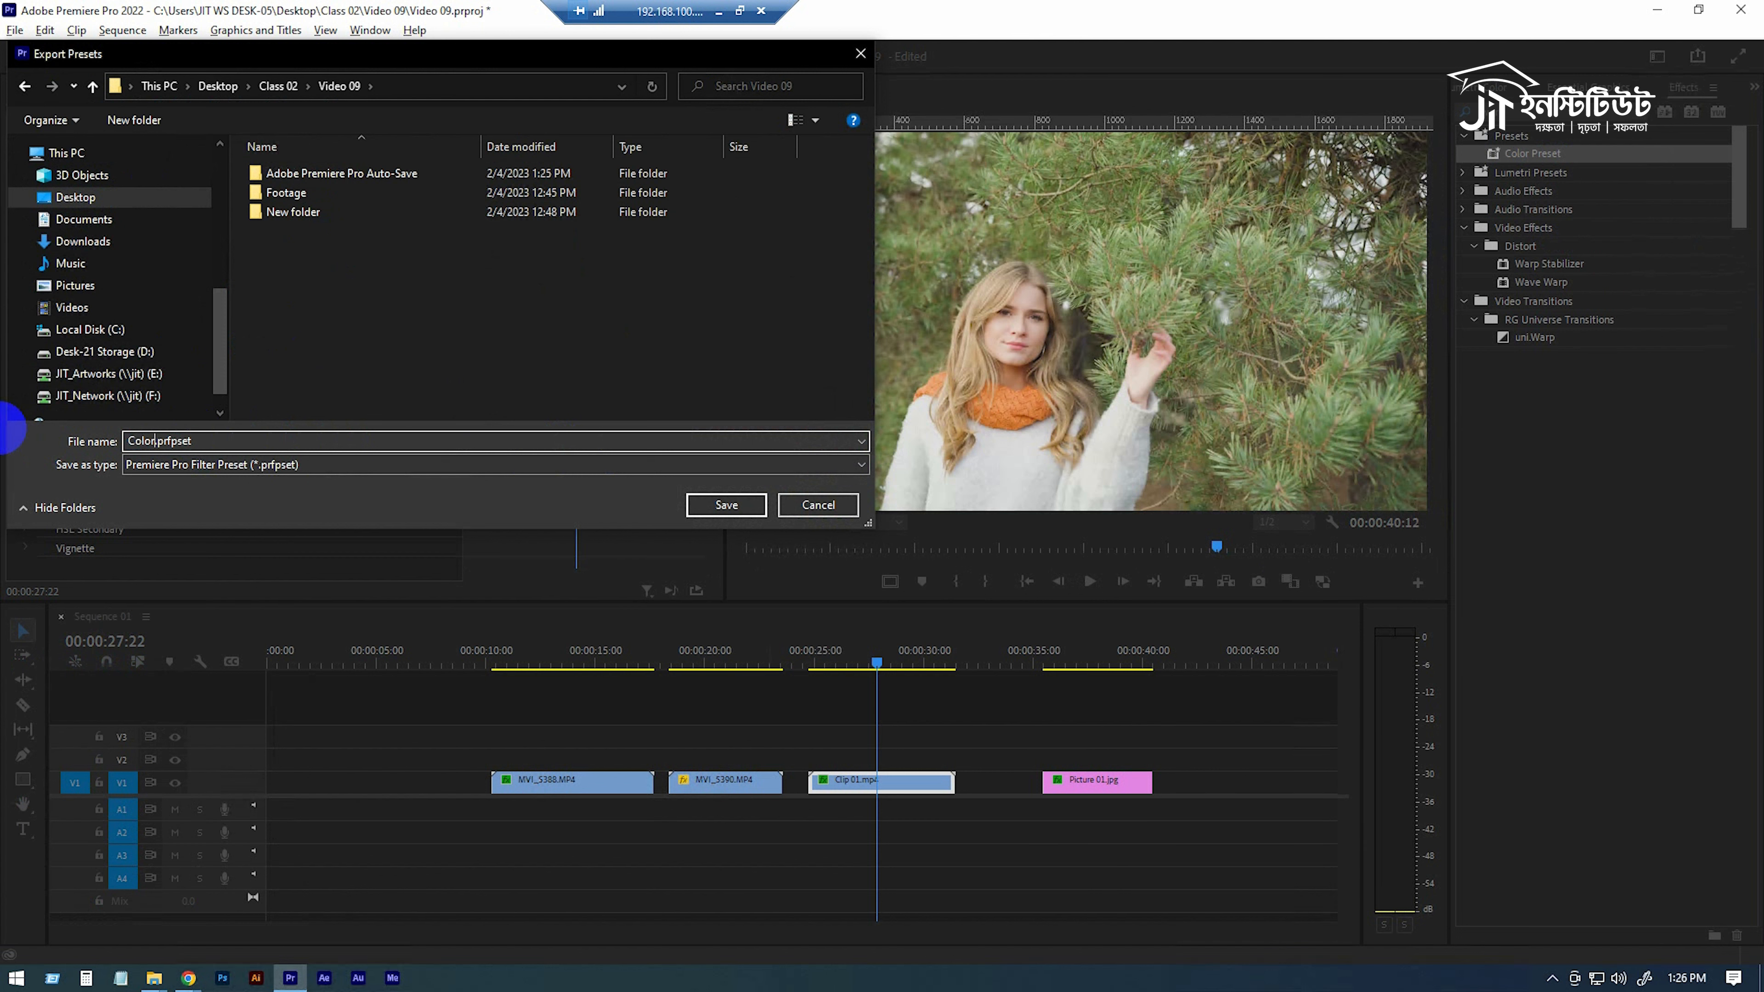
pyautogui.press('Return')
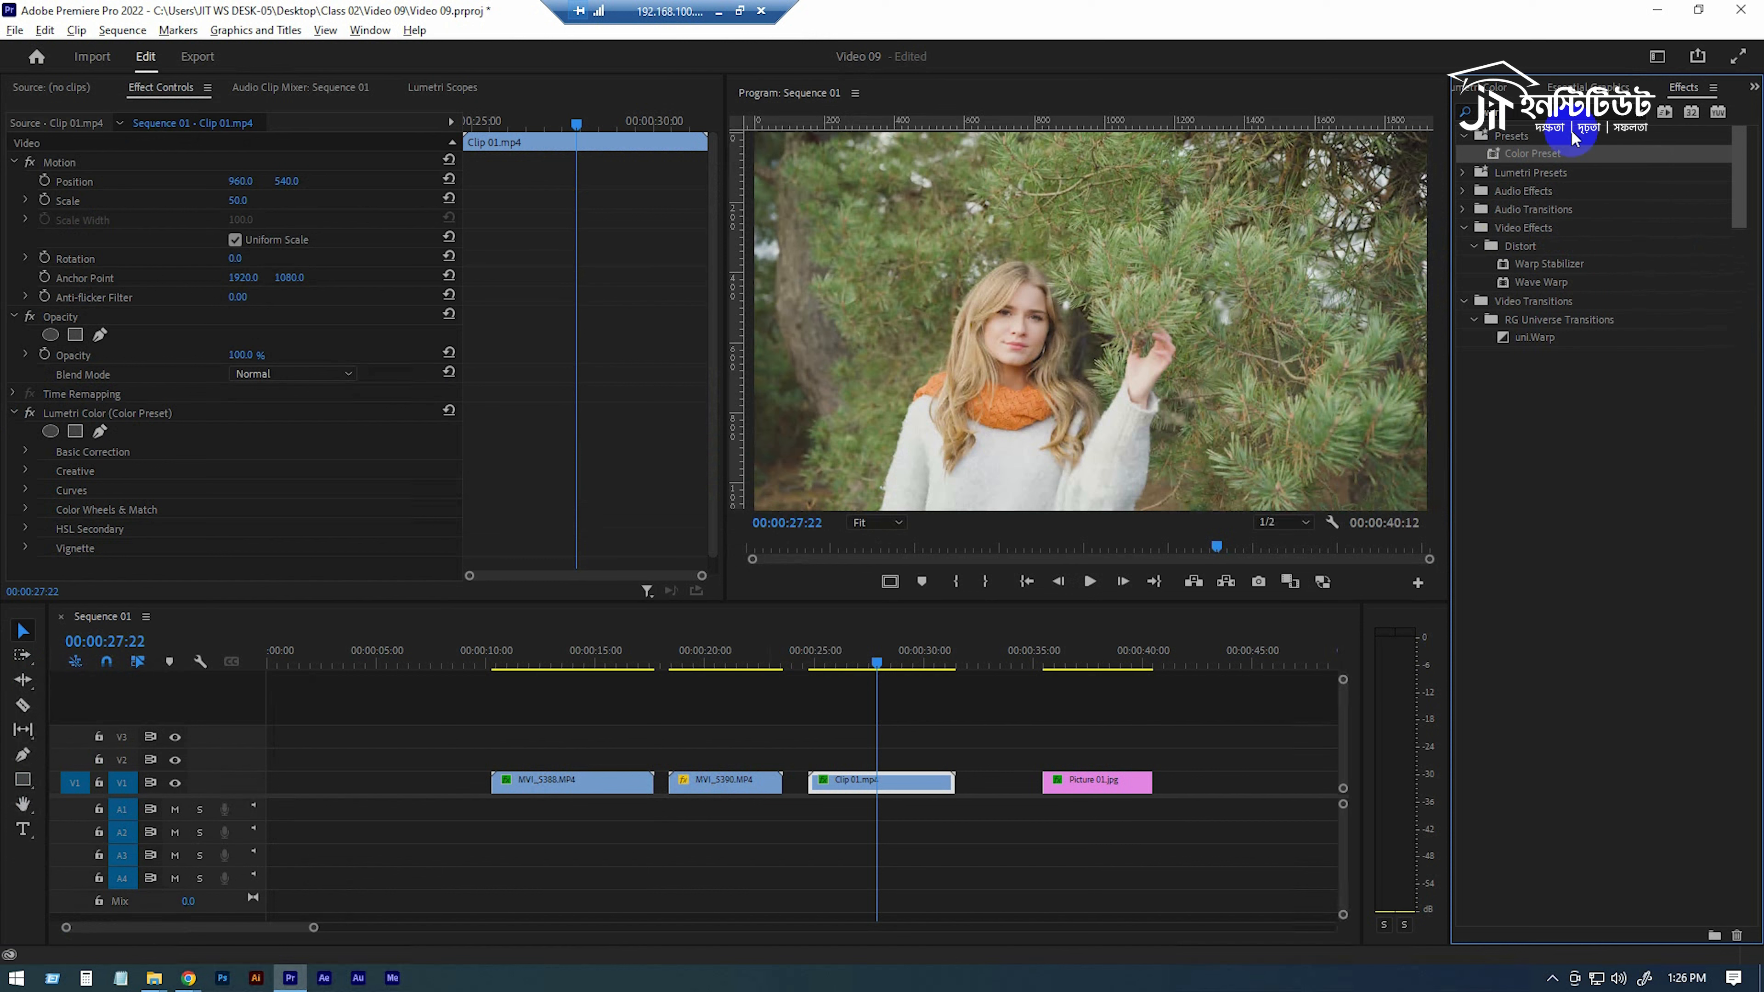
# Delete Color Preset from the Presets folder and remove the Lumetri Color effect from Clip 01.mp4.
pyautogui.click(1541, 161)
pyautogui.click(1575, 157)
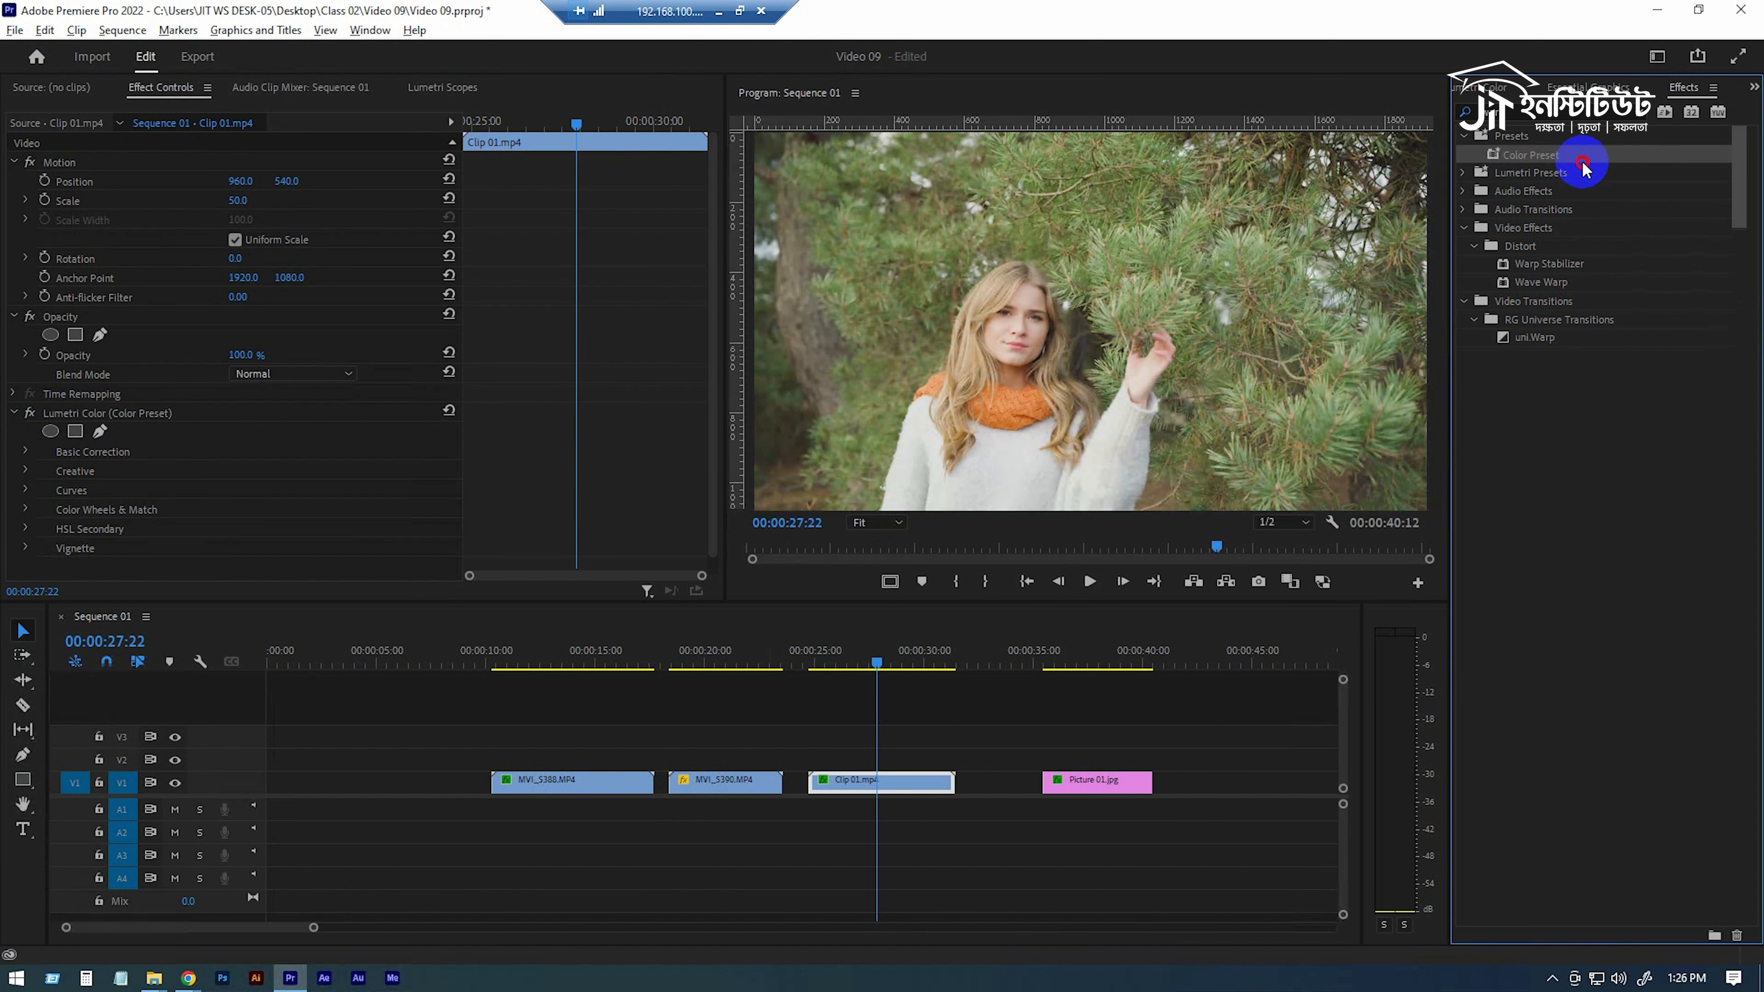
pyautogui.press('Return')
pyautogui.press('Delete')
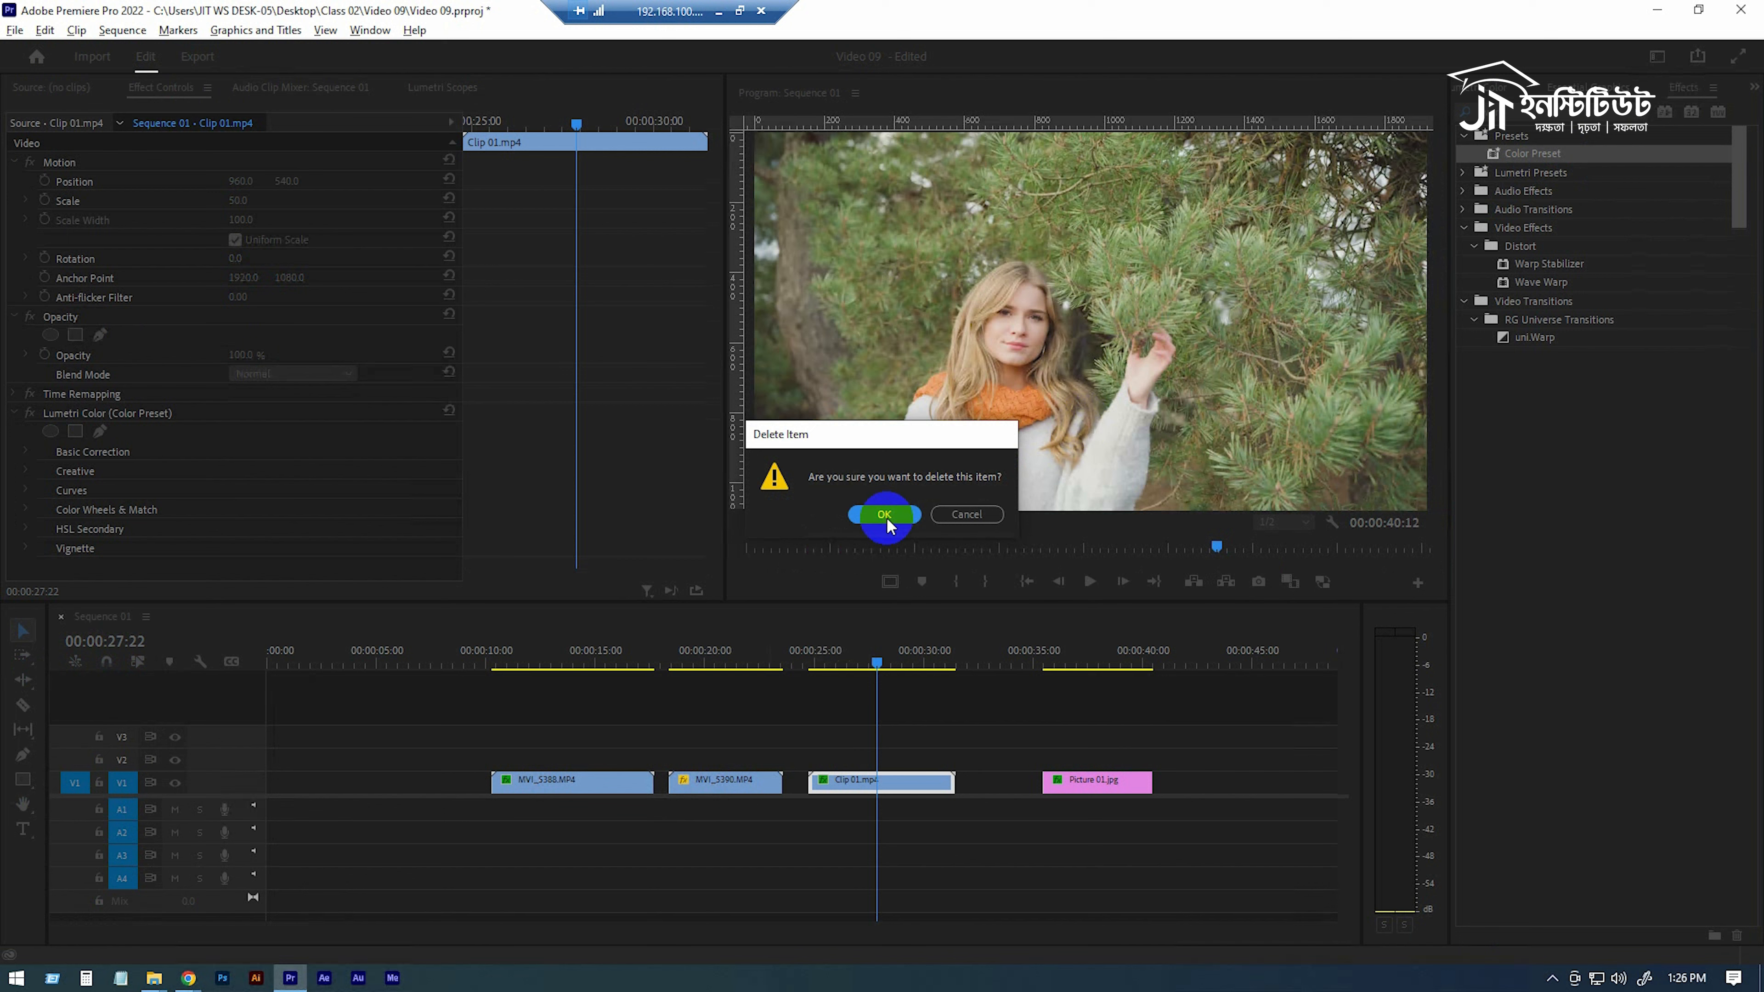
pyautogui.click(871, 515)
pyautogui.click(97, 414)
pyautogui.press('Delete')
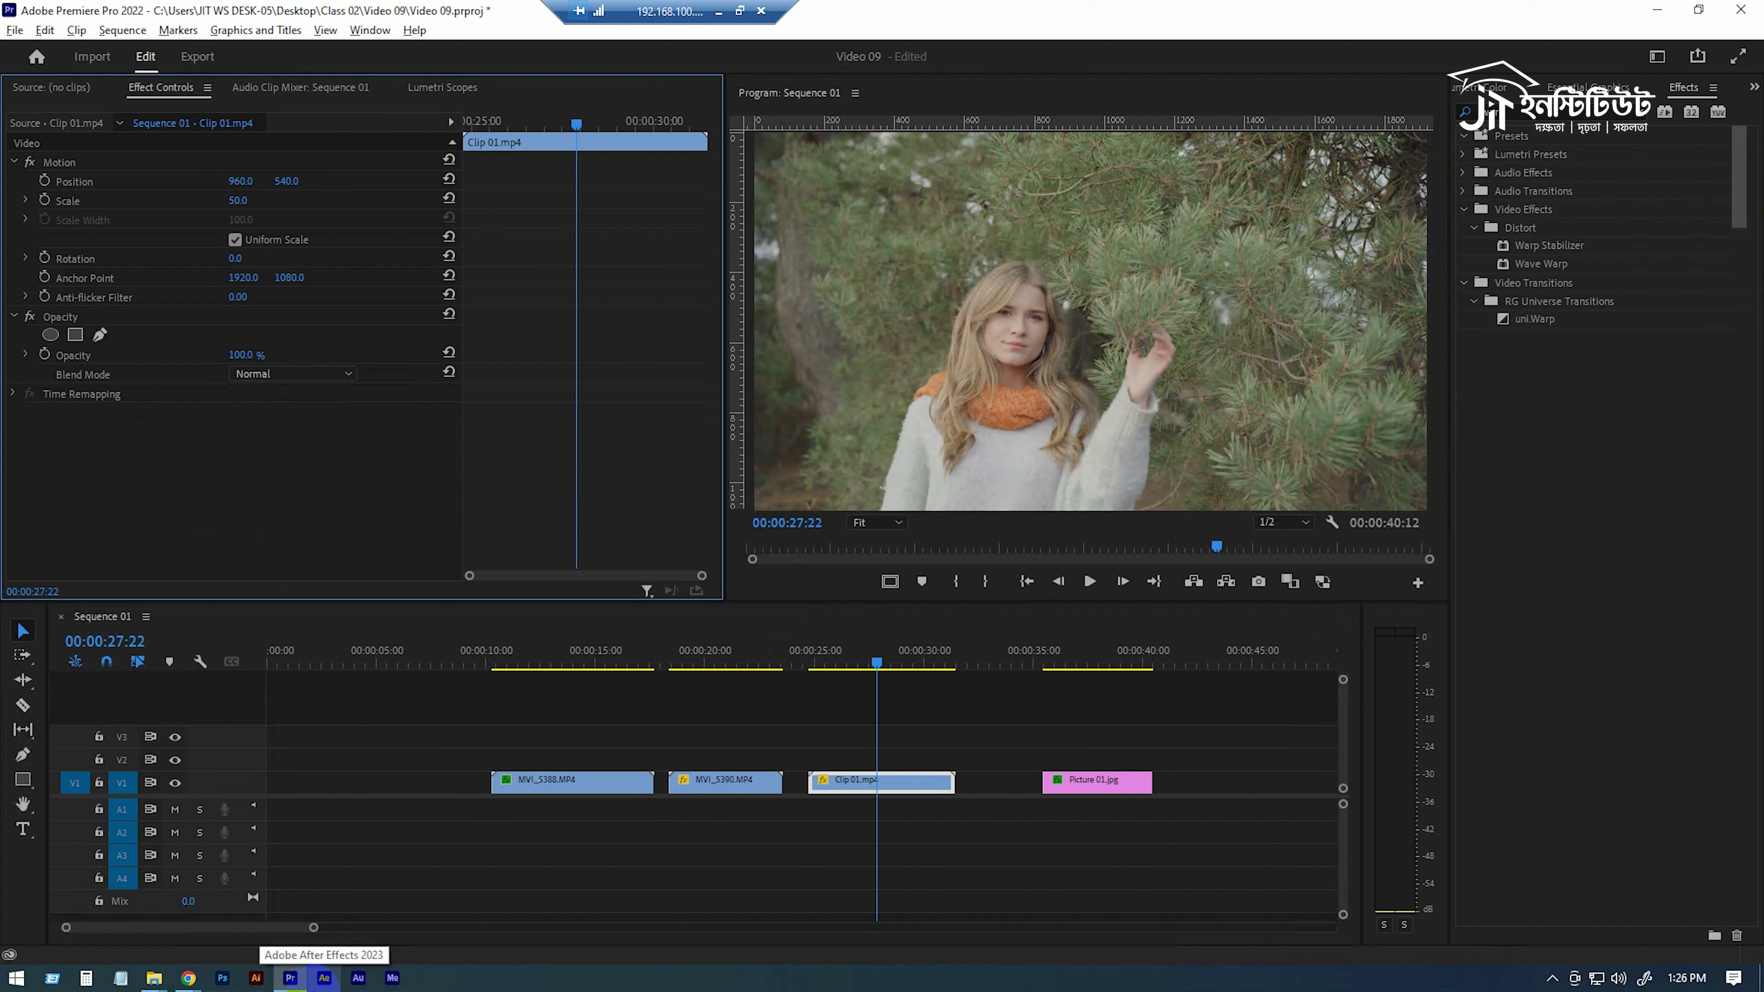
# Import Color.prfpset from the Desktop folder Class 02\Video 09 into the effects library and expand the Presets folder.
pyautogui.click(1503, 139)
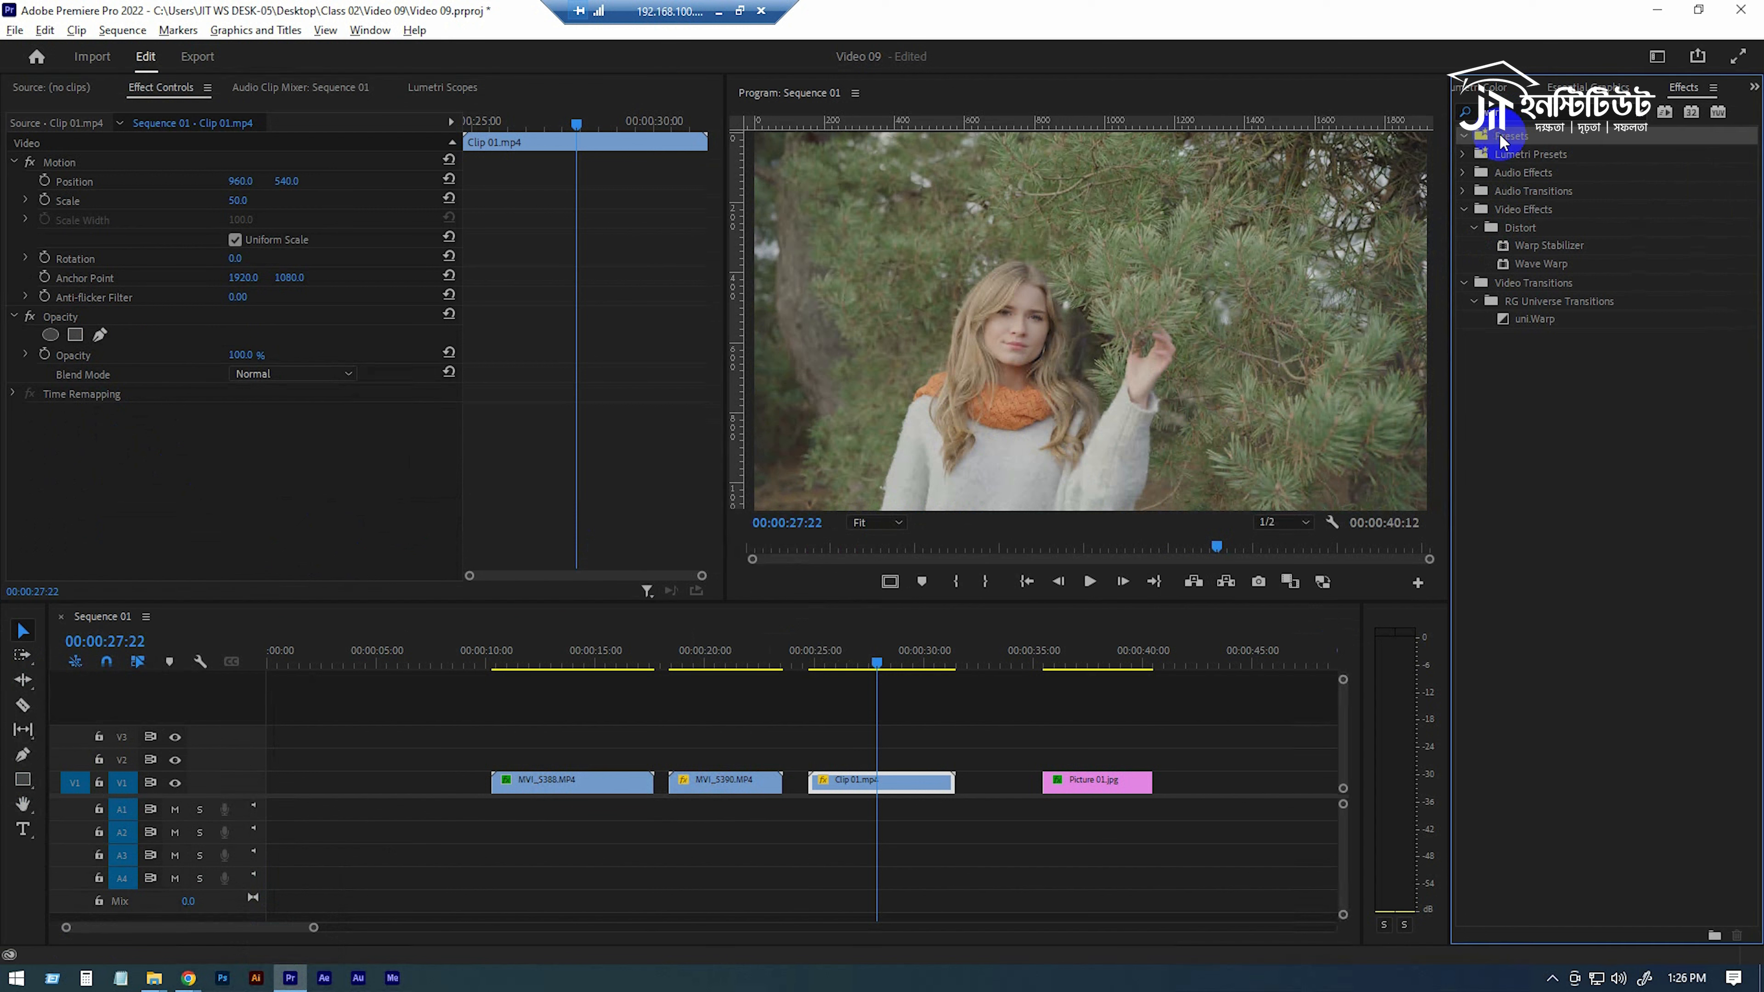
pyautogui.rightClick(1537, 142)
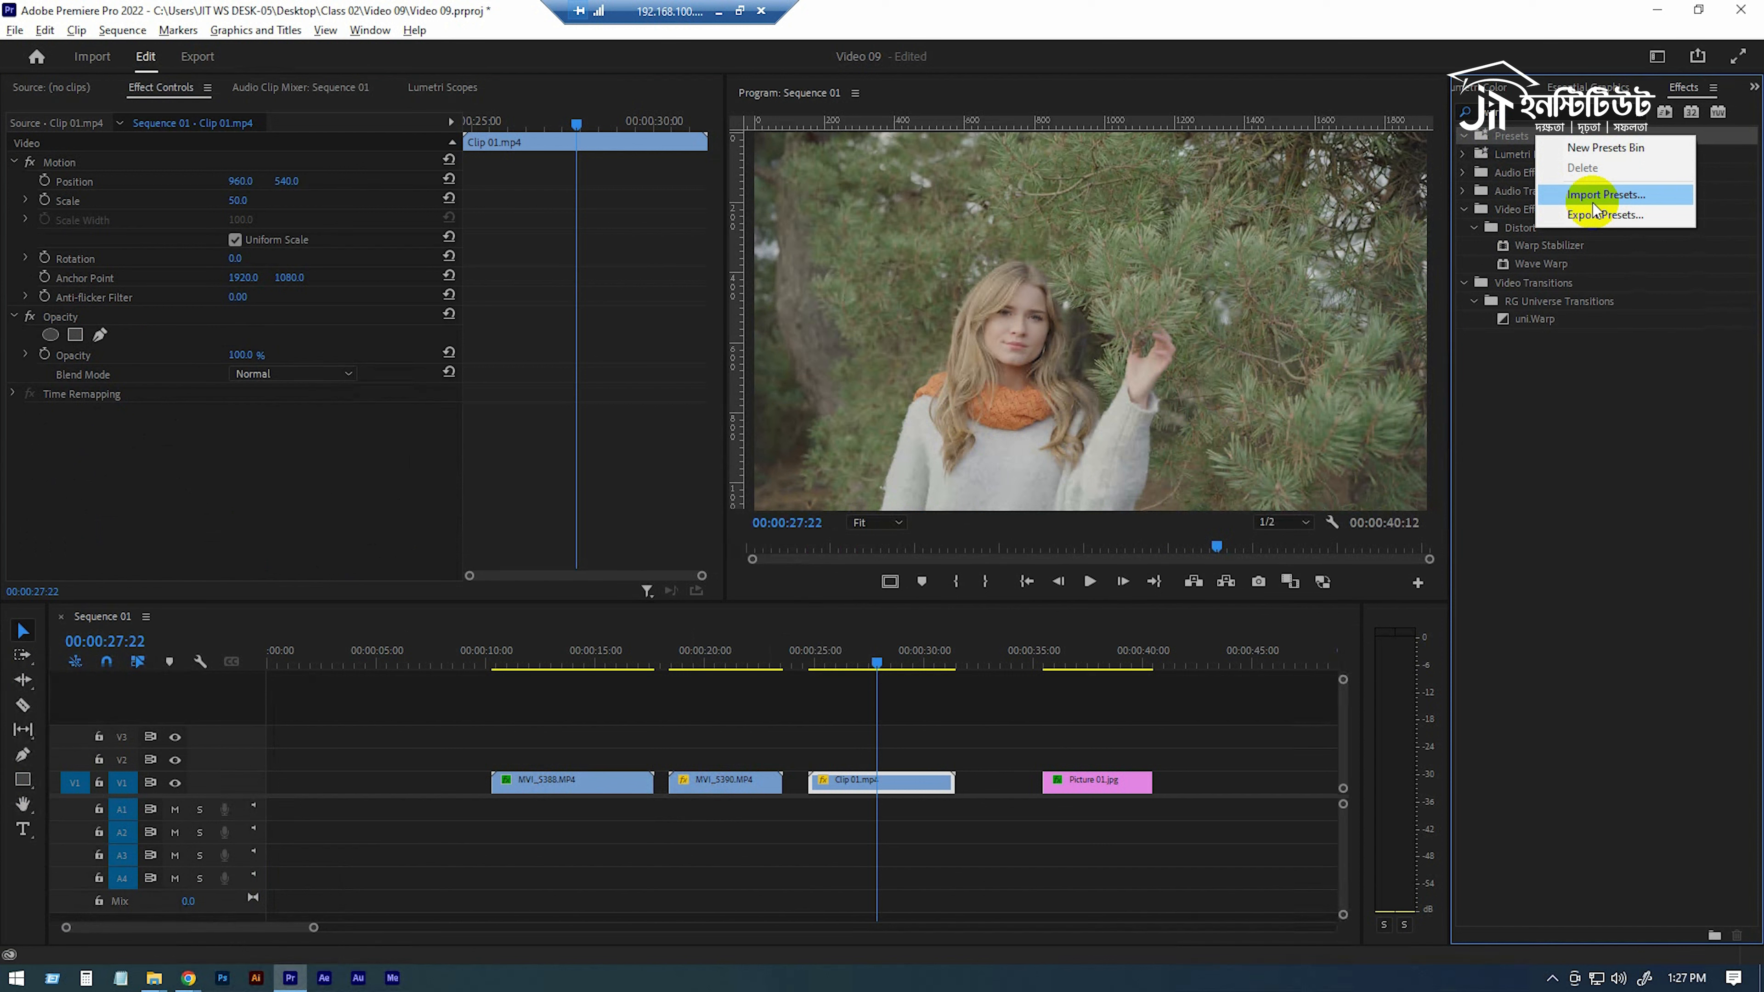
pyautogui.click(1639, 113)
pyautogui.rightClick(1559, 132)
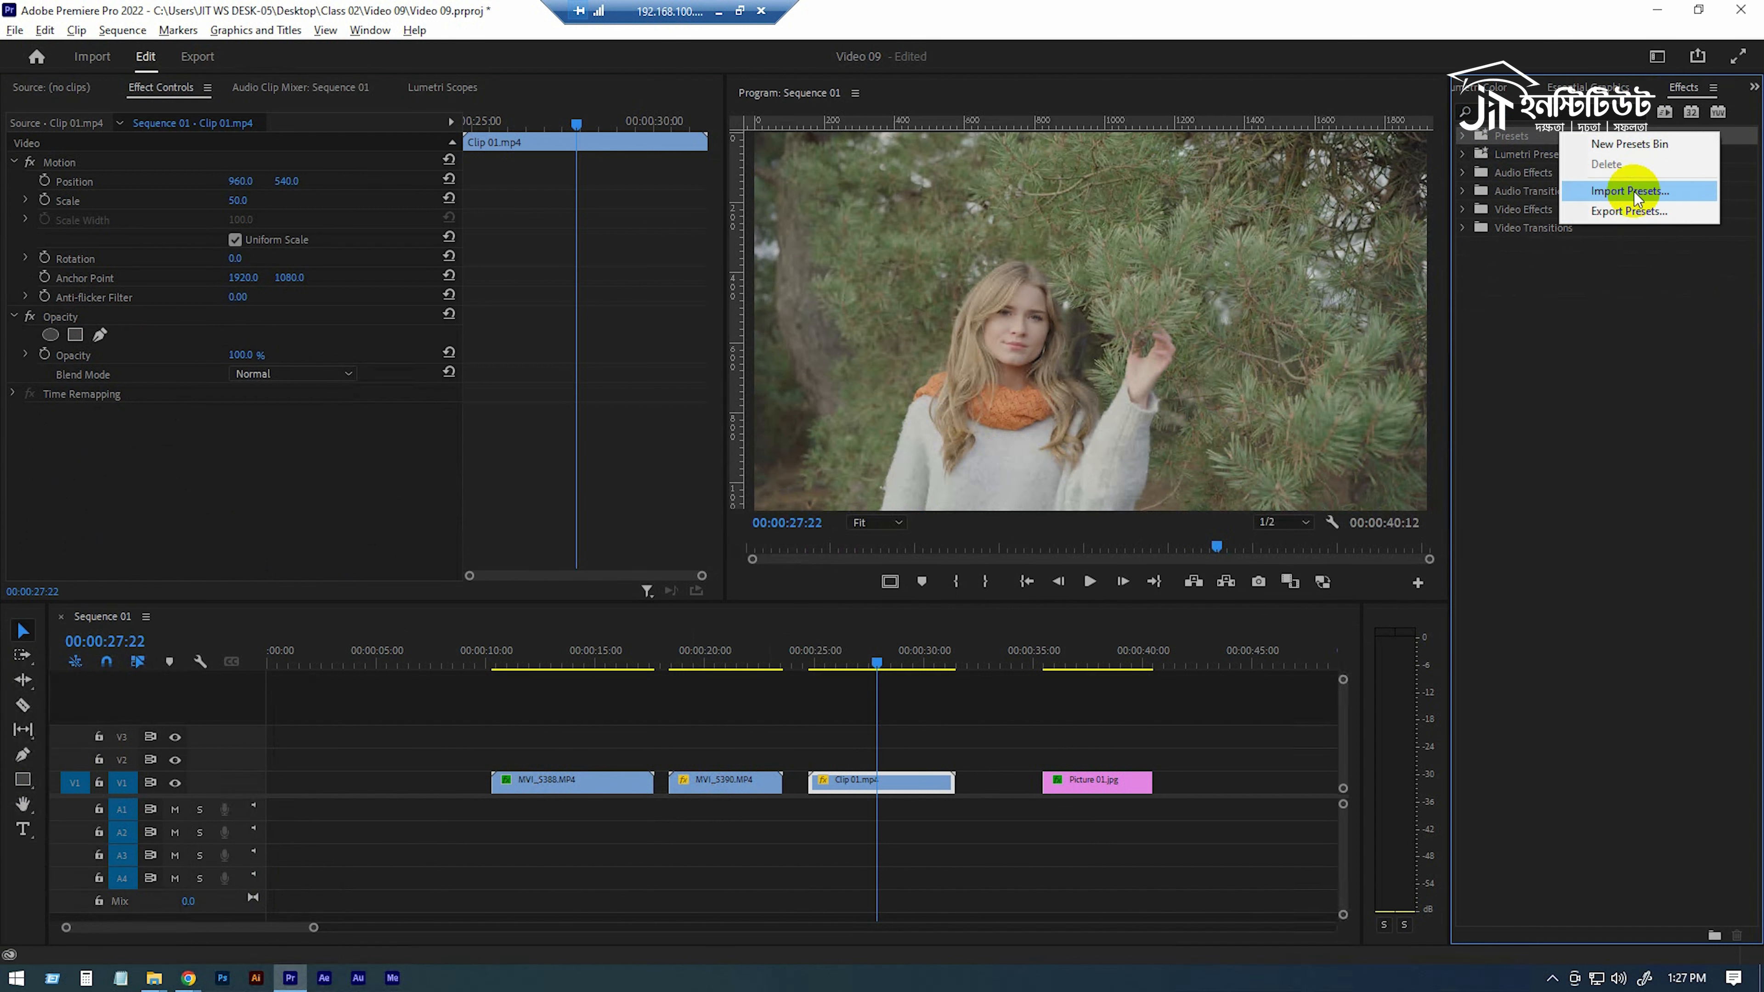
pyautogui.click(1632, 191)
pyautogui.click(378, 206)
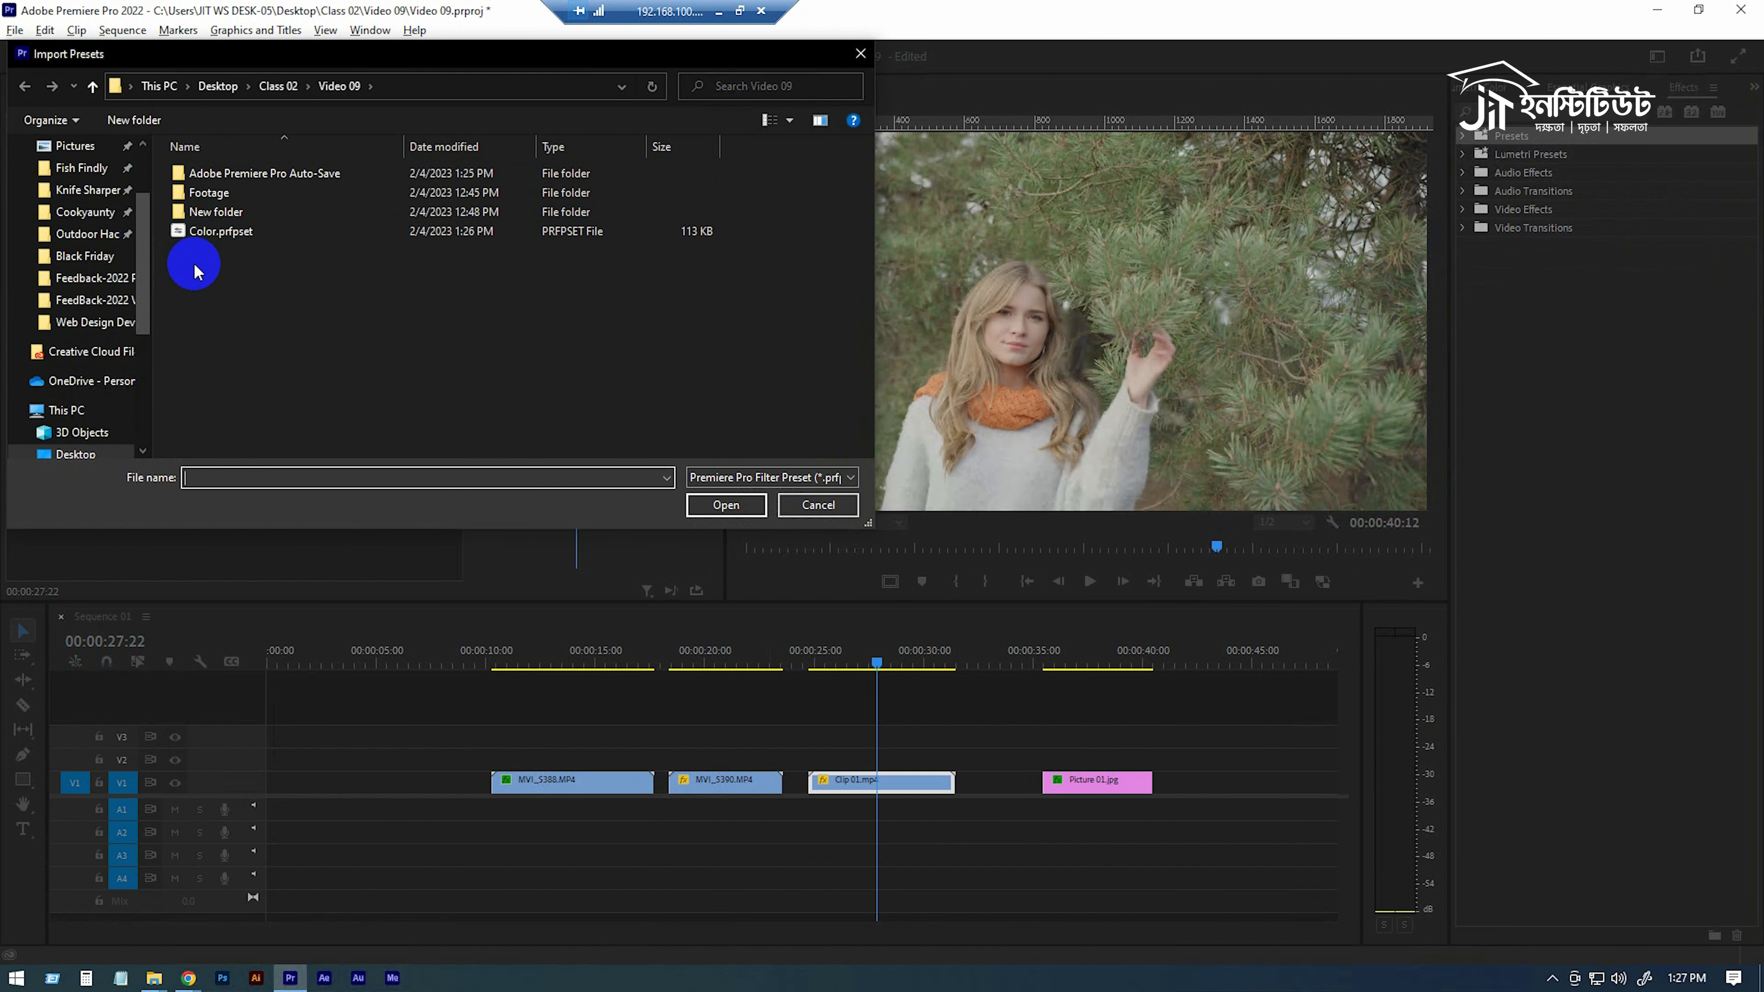
pyautogui.click(220, 234)
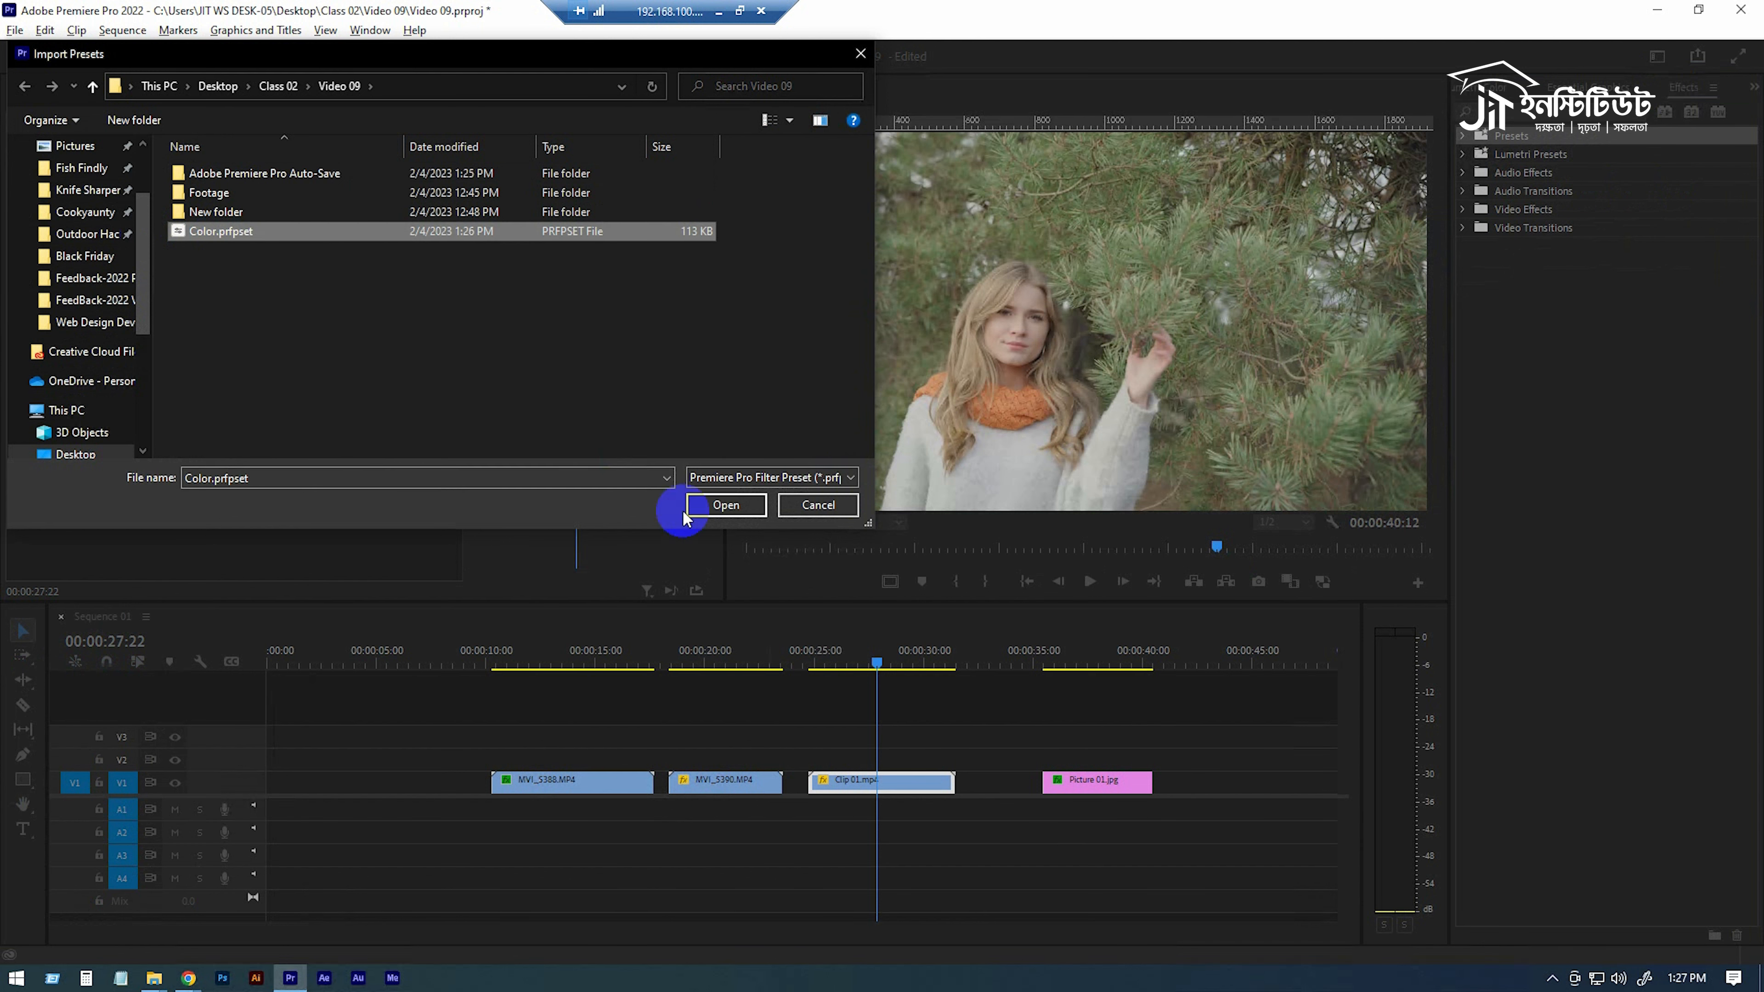
pyautogui.click(726, 507)
pyautogui.click(1468, 139)
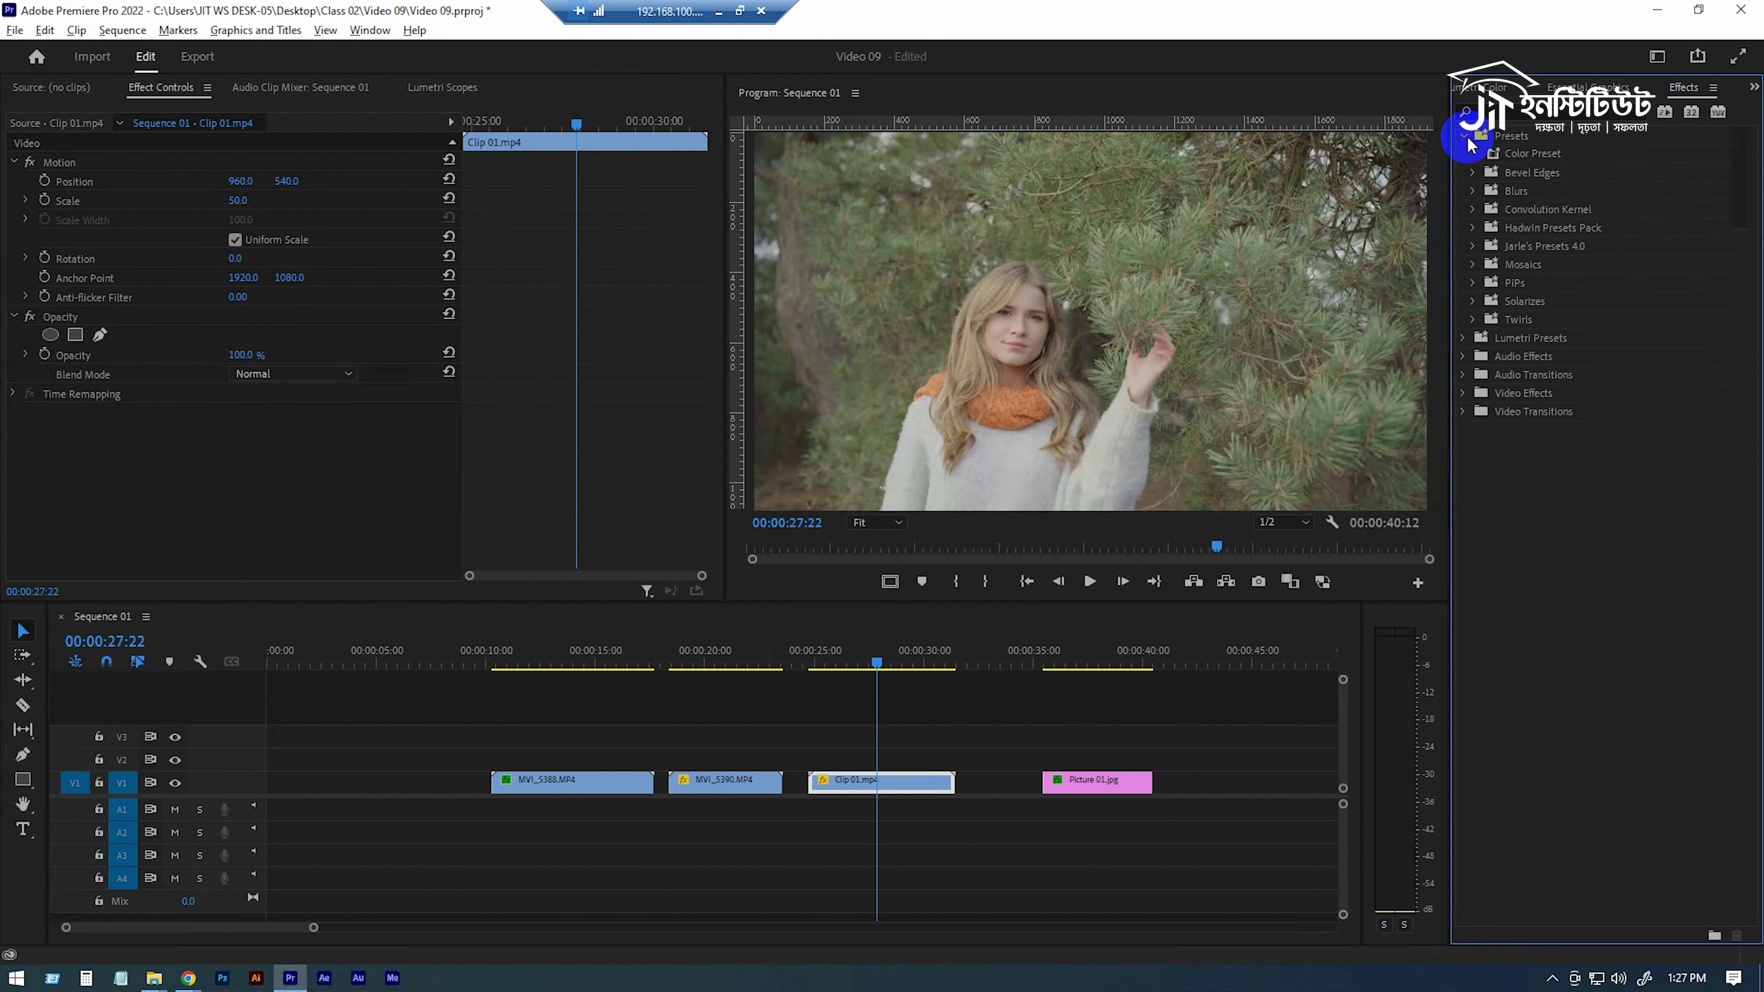
# Apply the imported Color Preset to Clip 01.mp4 and undo its application.
pyautogui.click(1521, 153)
pyautogui.moveTo(1519, 159); pyautogui.dragTo(202, 506)
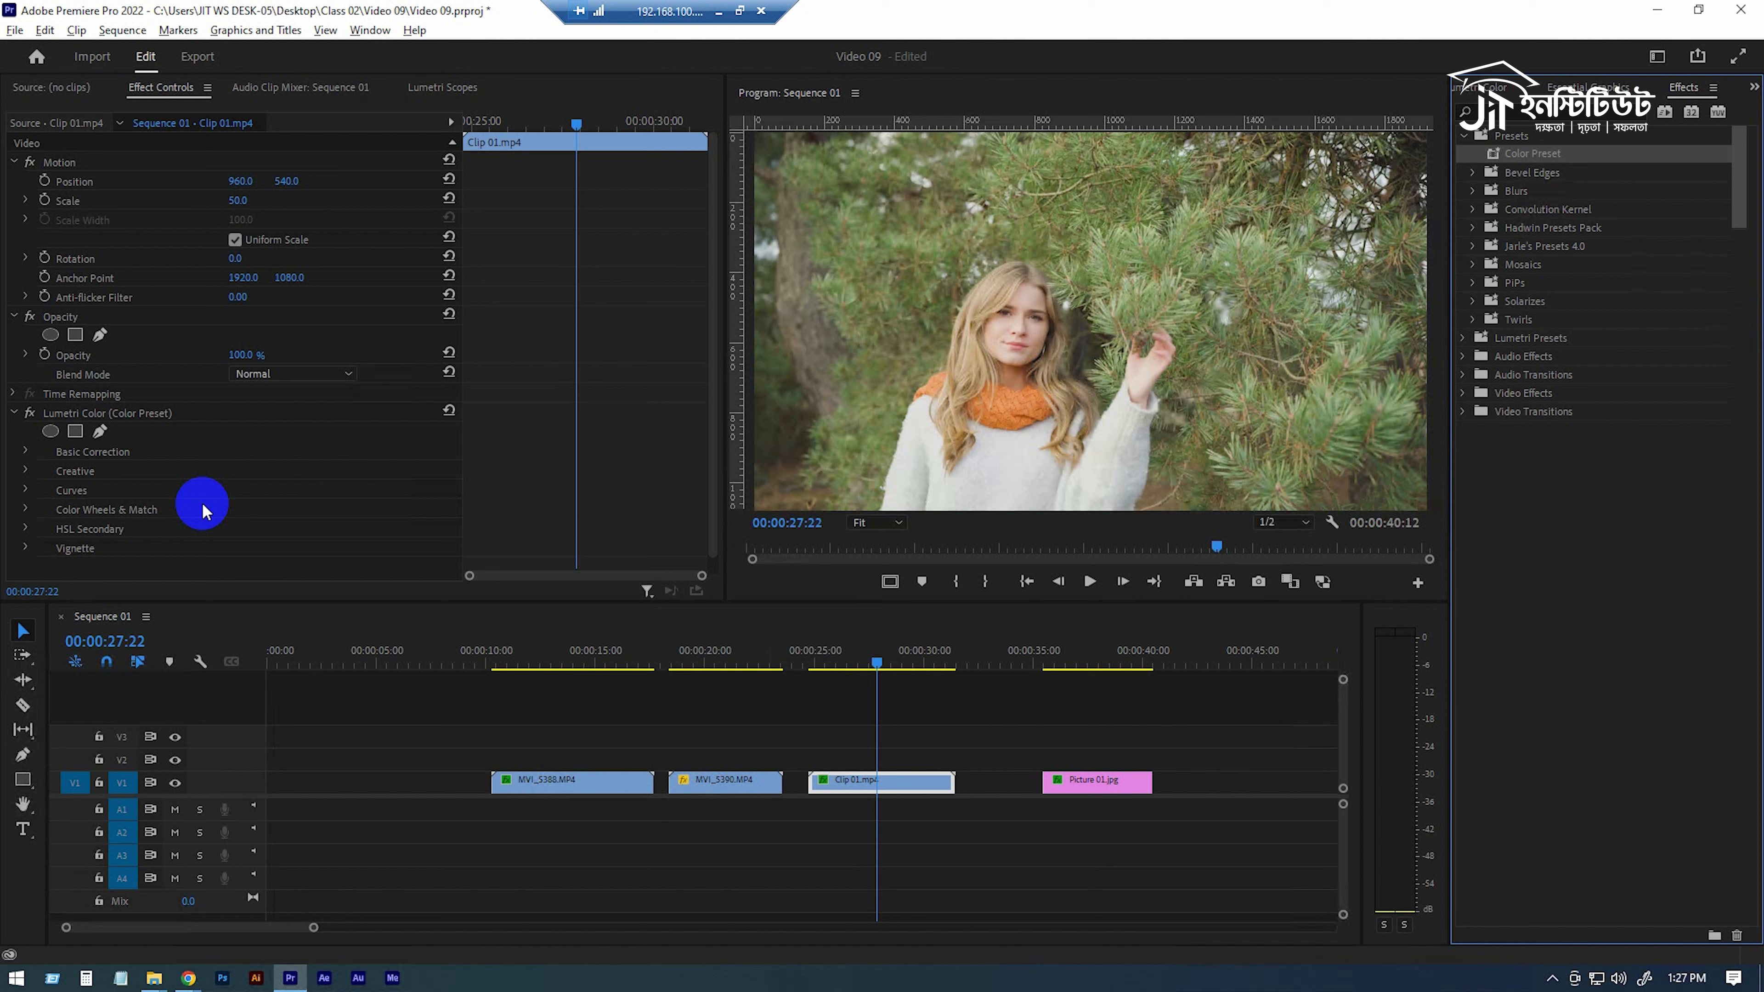
pyautogui.hotkey('ctrl', 'z')
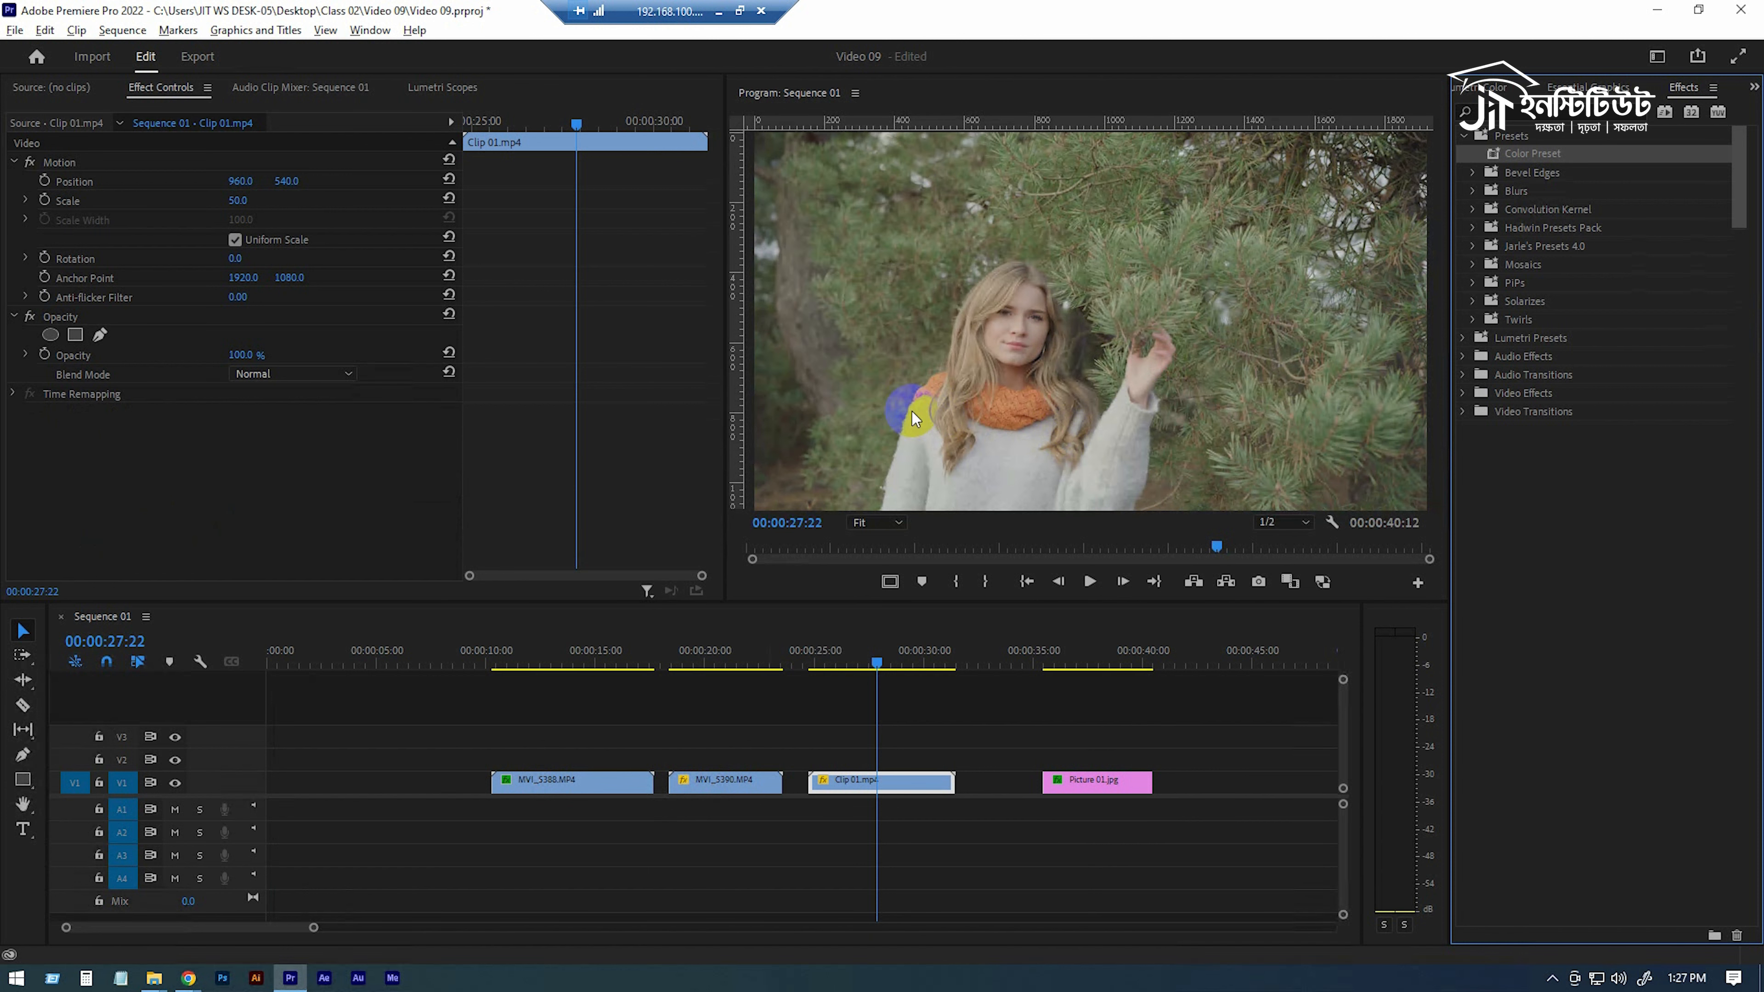
pyautogui.click(1531, 154)
pyautogui.click(1546, 175)
pyautogui.click(1562, 153)
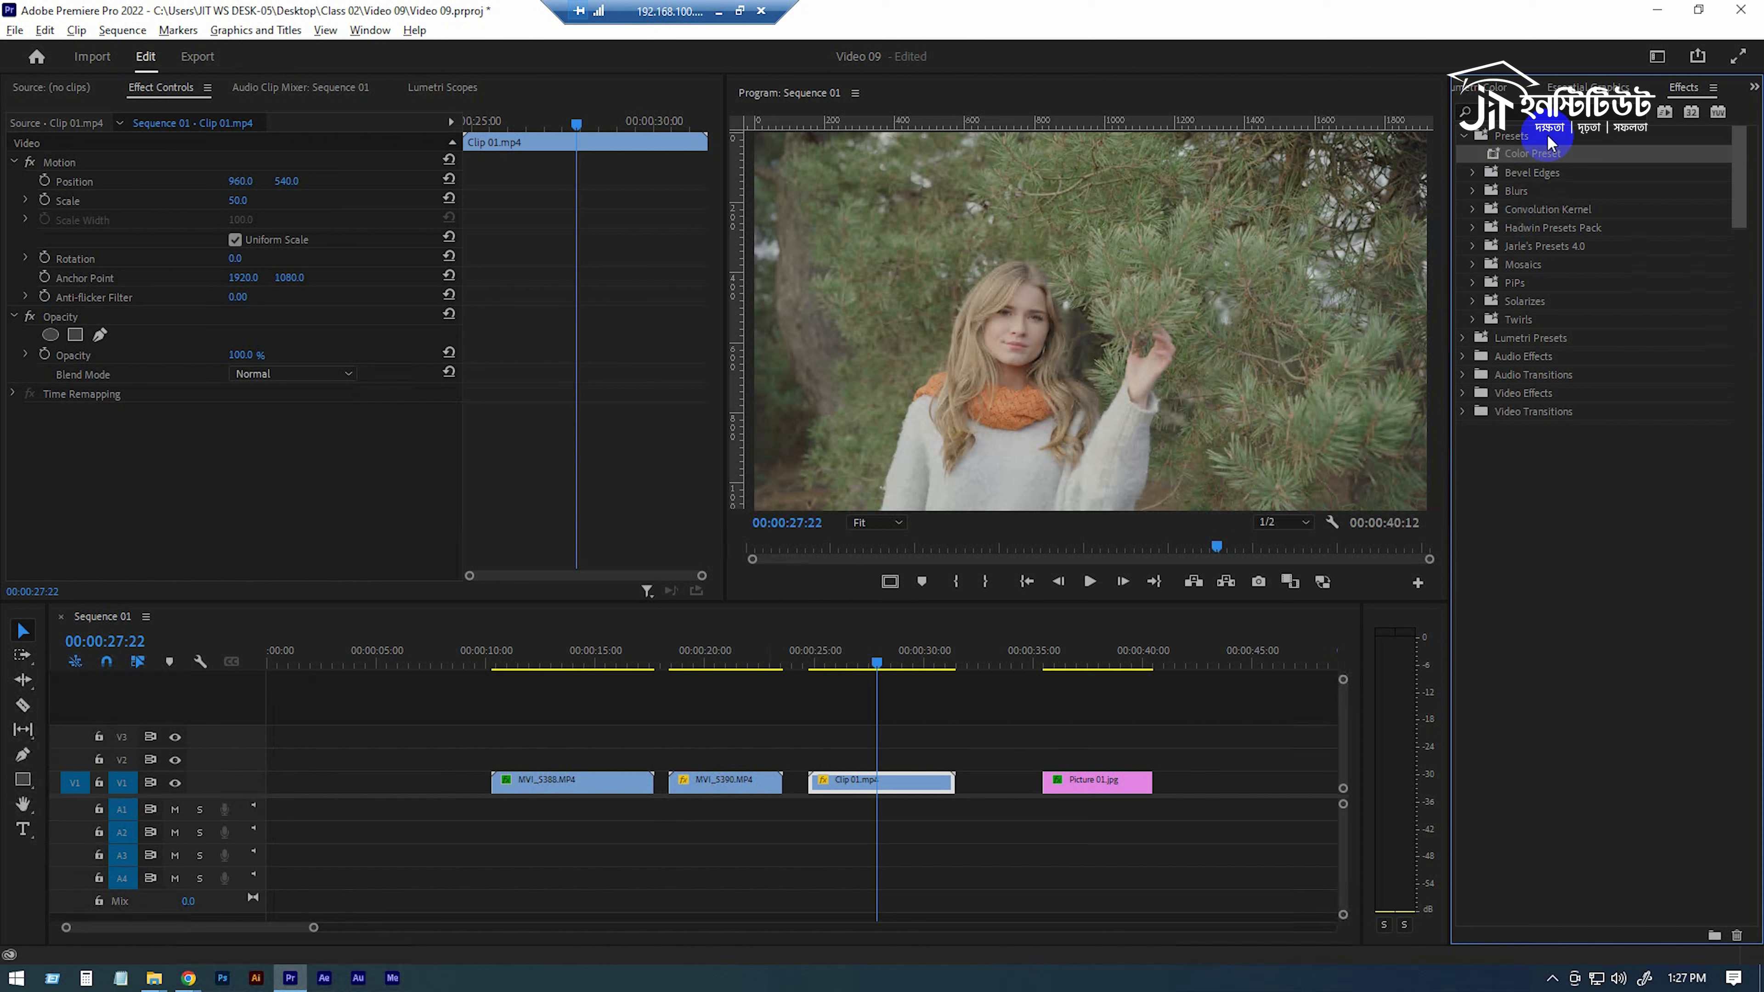
# Undo the recent edits on Clip 01.mp4 back to its Lumetri Color grade with Input LUT None.
pyautogui.click(1516, 89)
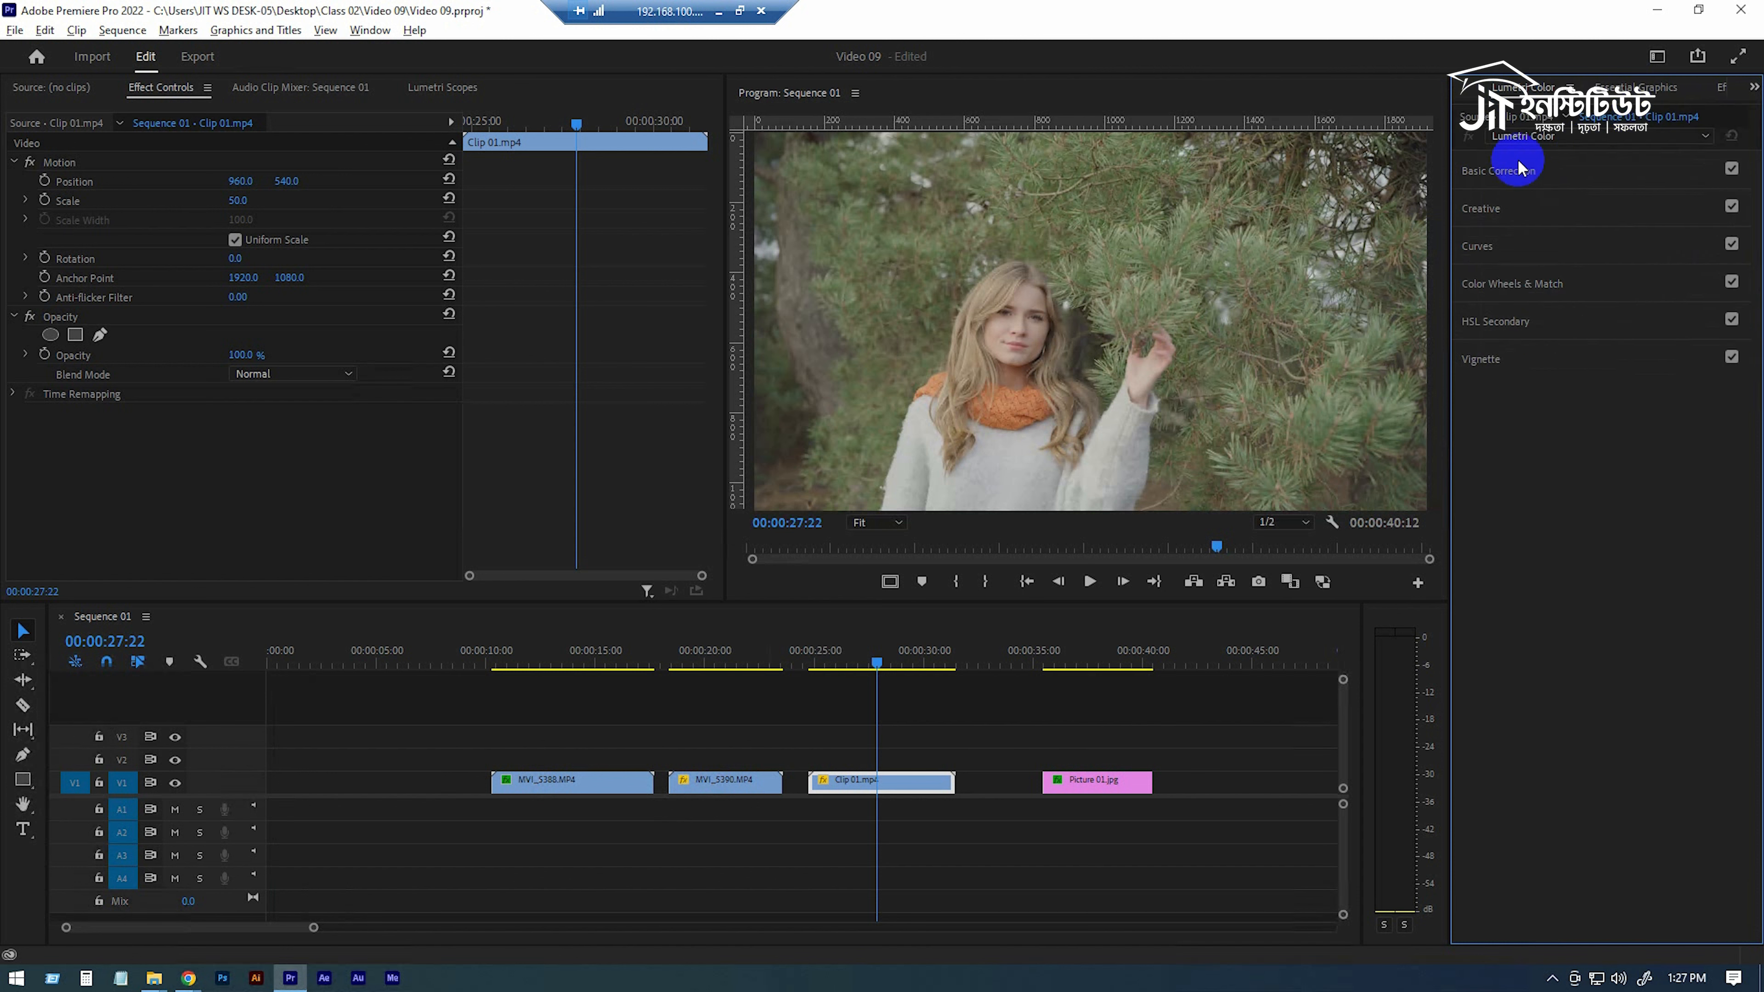
pyautogui.click(1621, 170)
pyautogui.hotkey('ctrl', 'z')
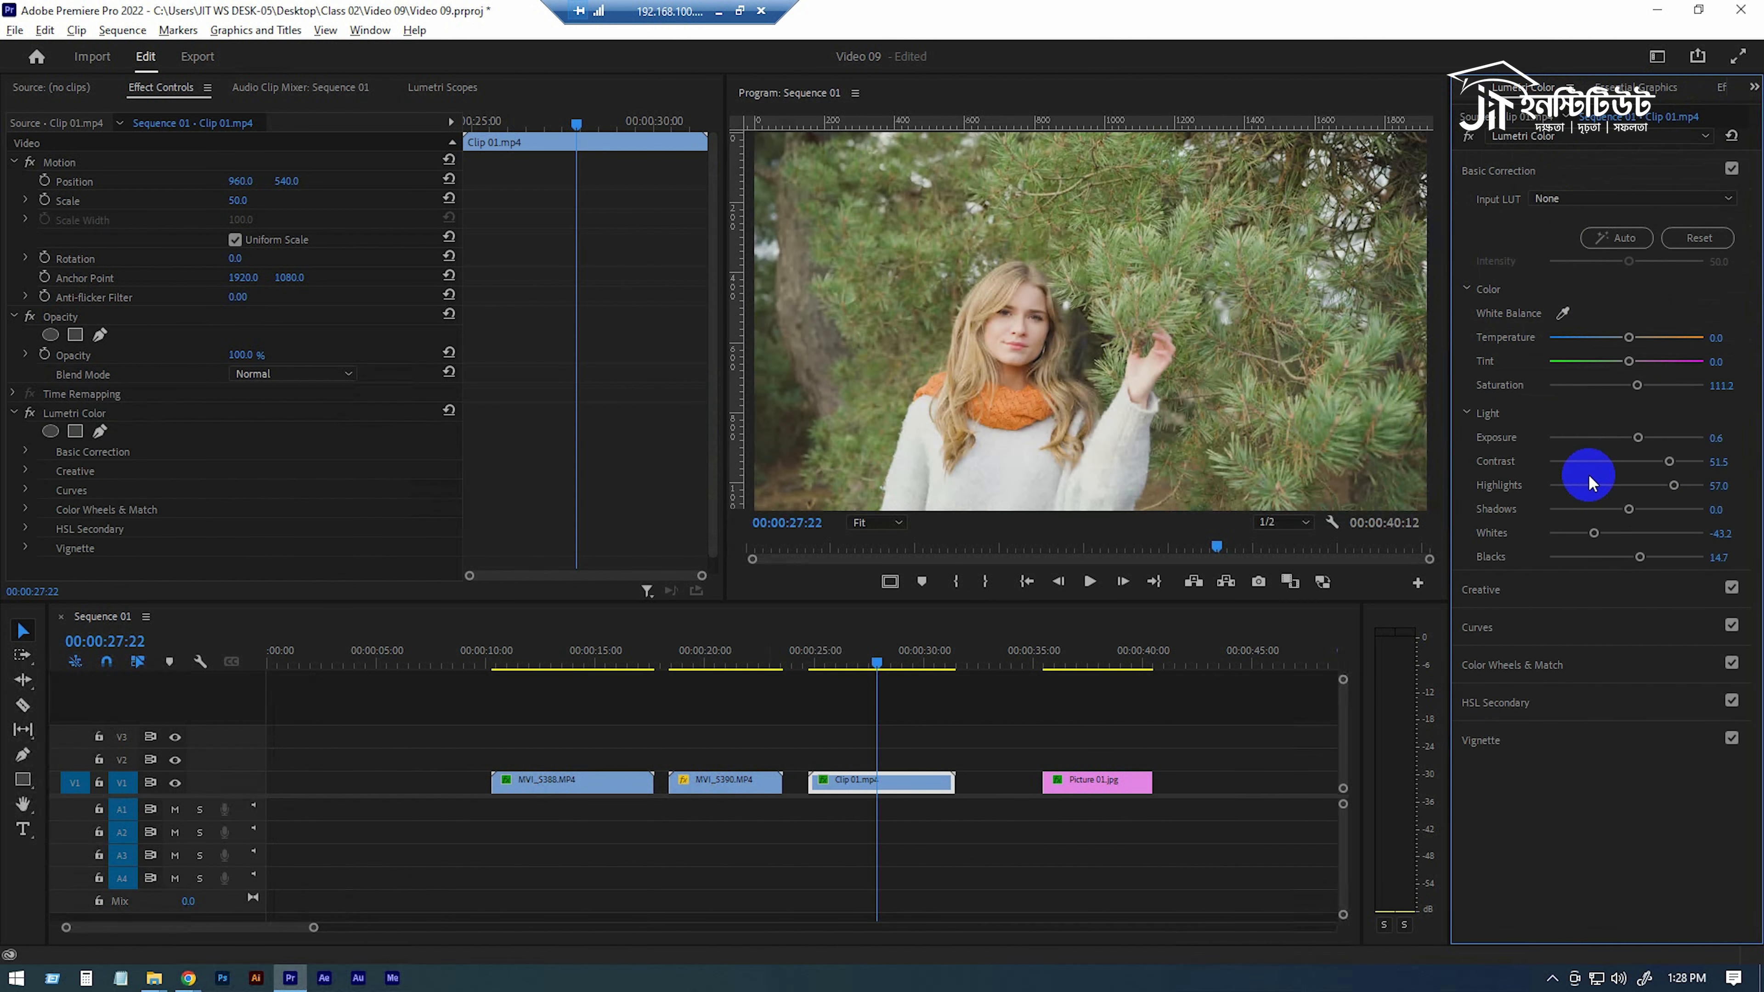
pyautogui.hotkey('ctrl', 'z')
pyautogui.hotkey('ctrl', 'z')
pyautogui.hotkey('ctrl', 'z')
pyautogui.hotkey('ctrl', 'z')
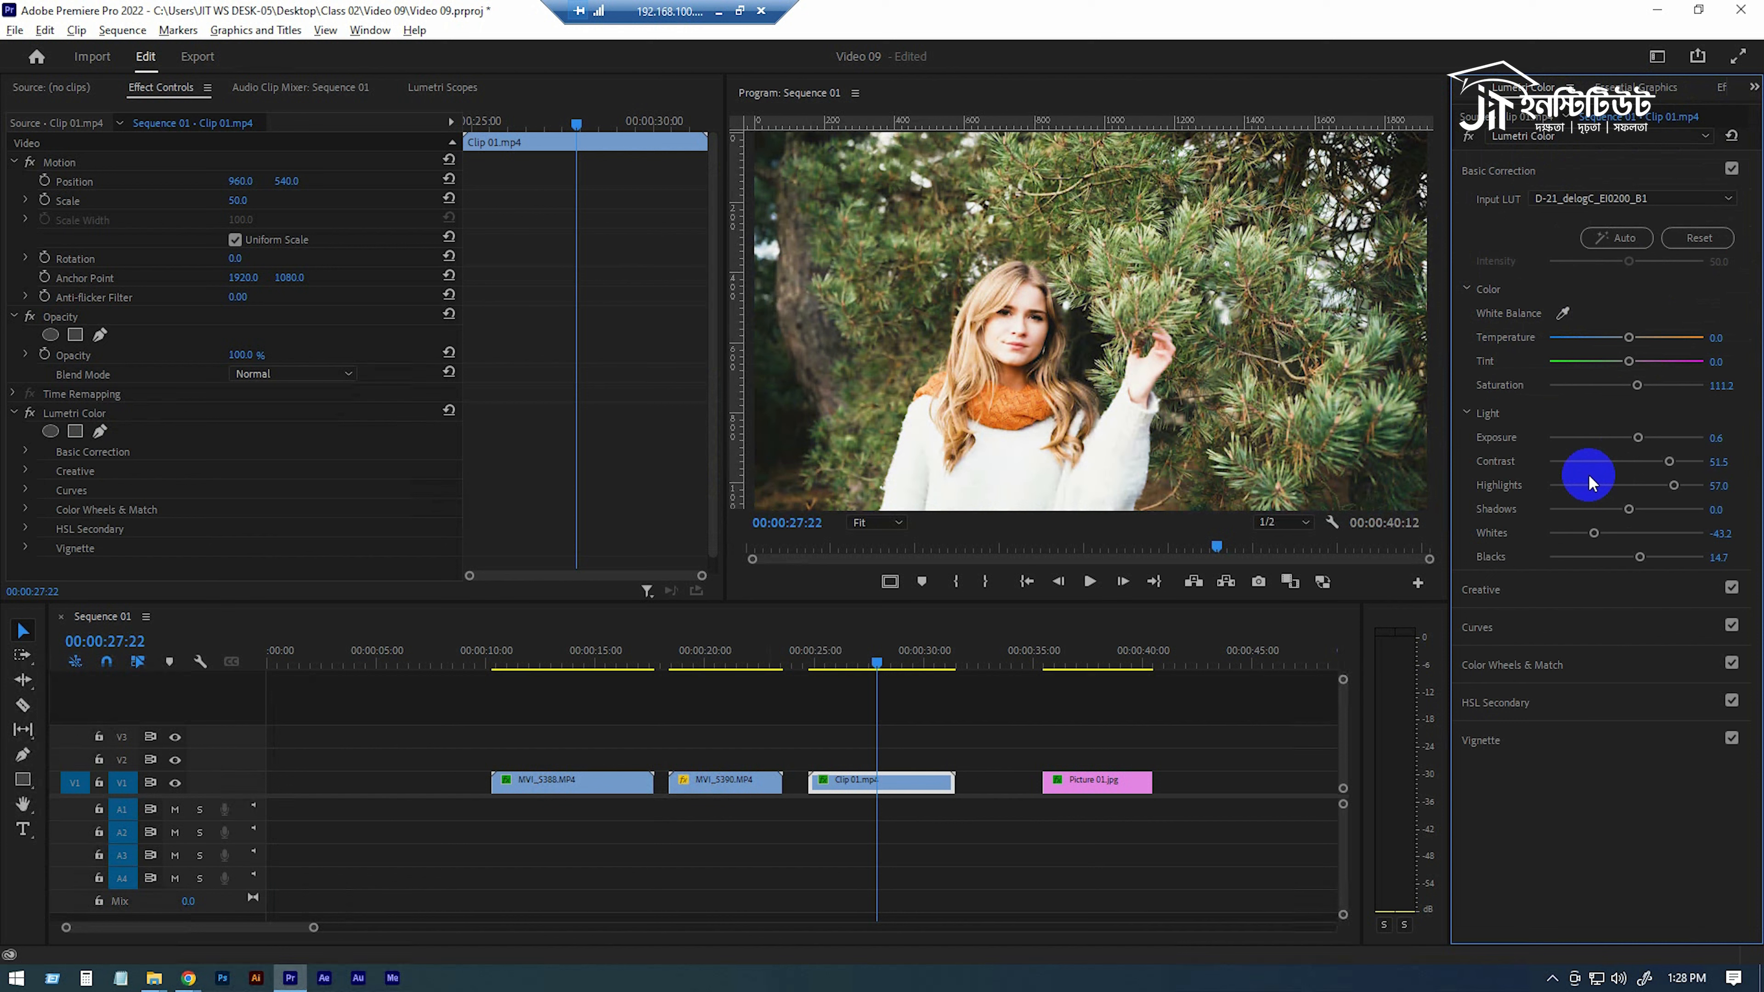
pyautogui.hotkey('ctrl', 'z')
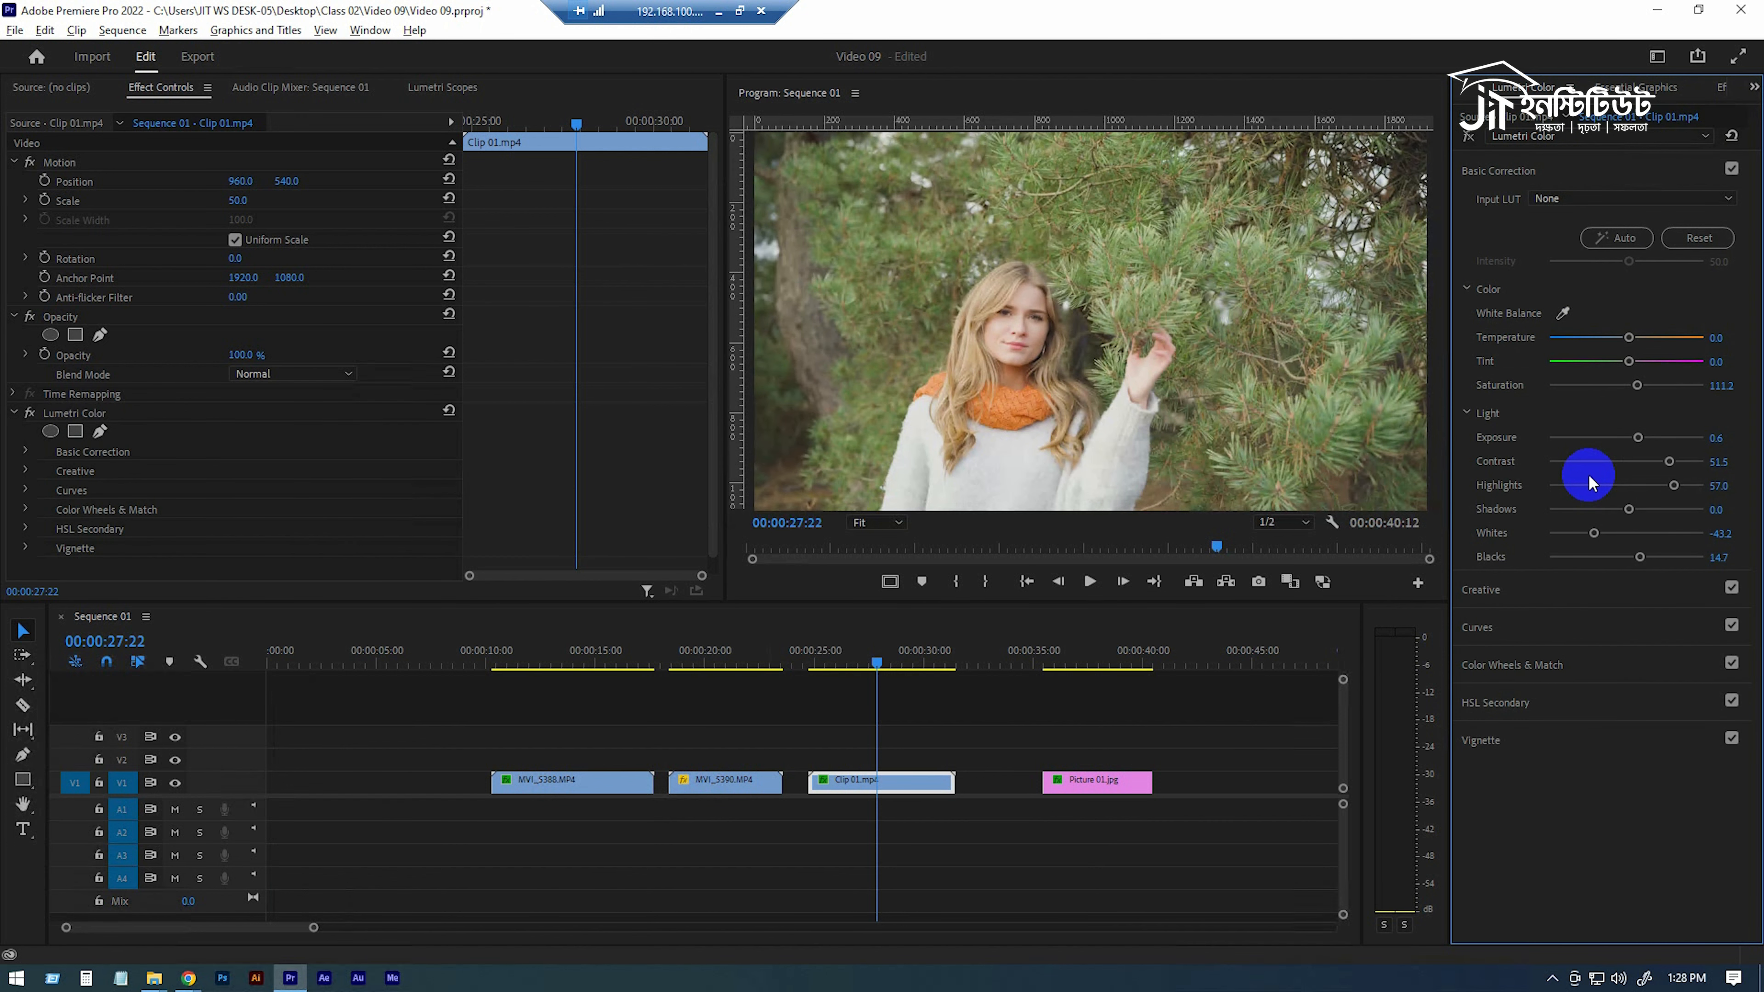
# Collapse Basic Correction and expand the Adjustments controls in the Creative section of Lumetri Color.
pyautogui.click(1525, 178)
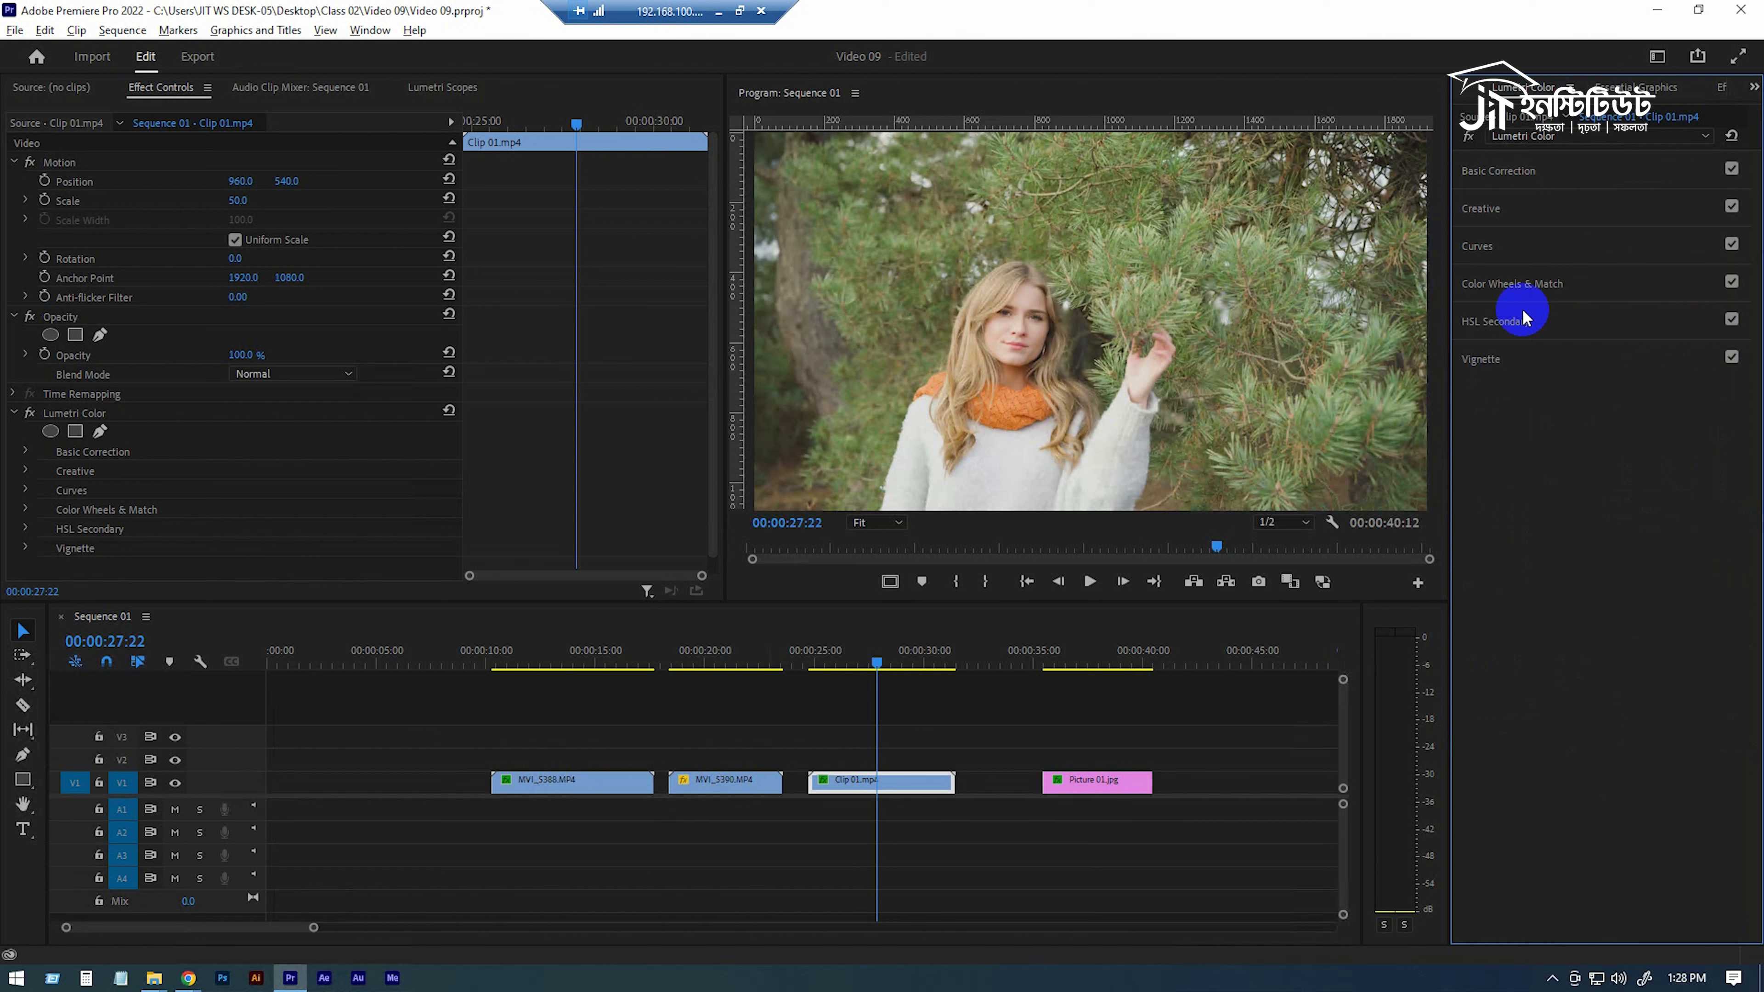
pyautogui.click(1523, 248)
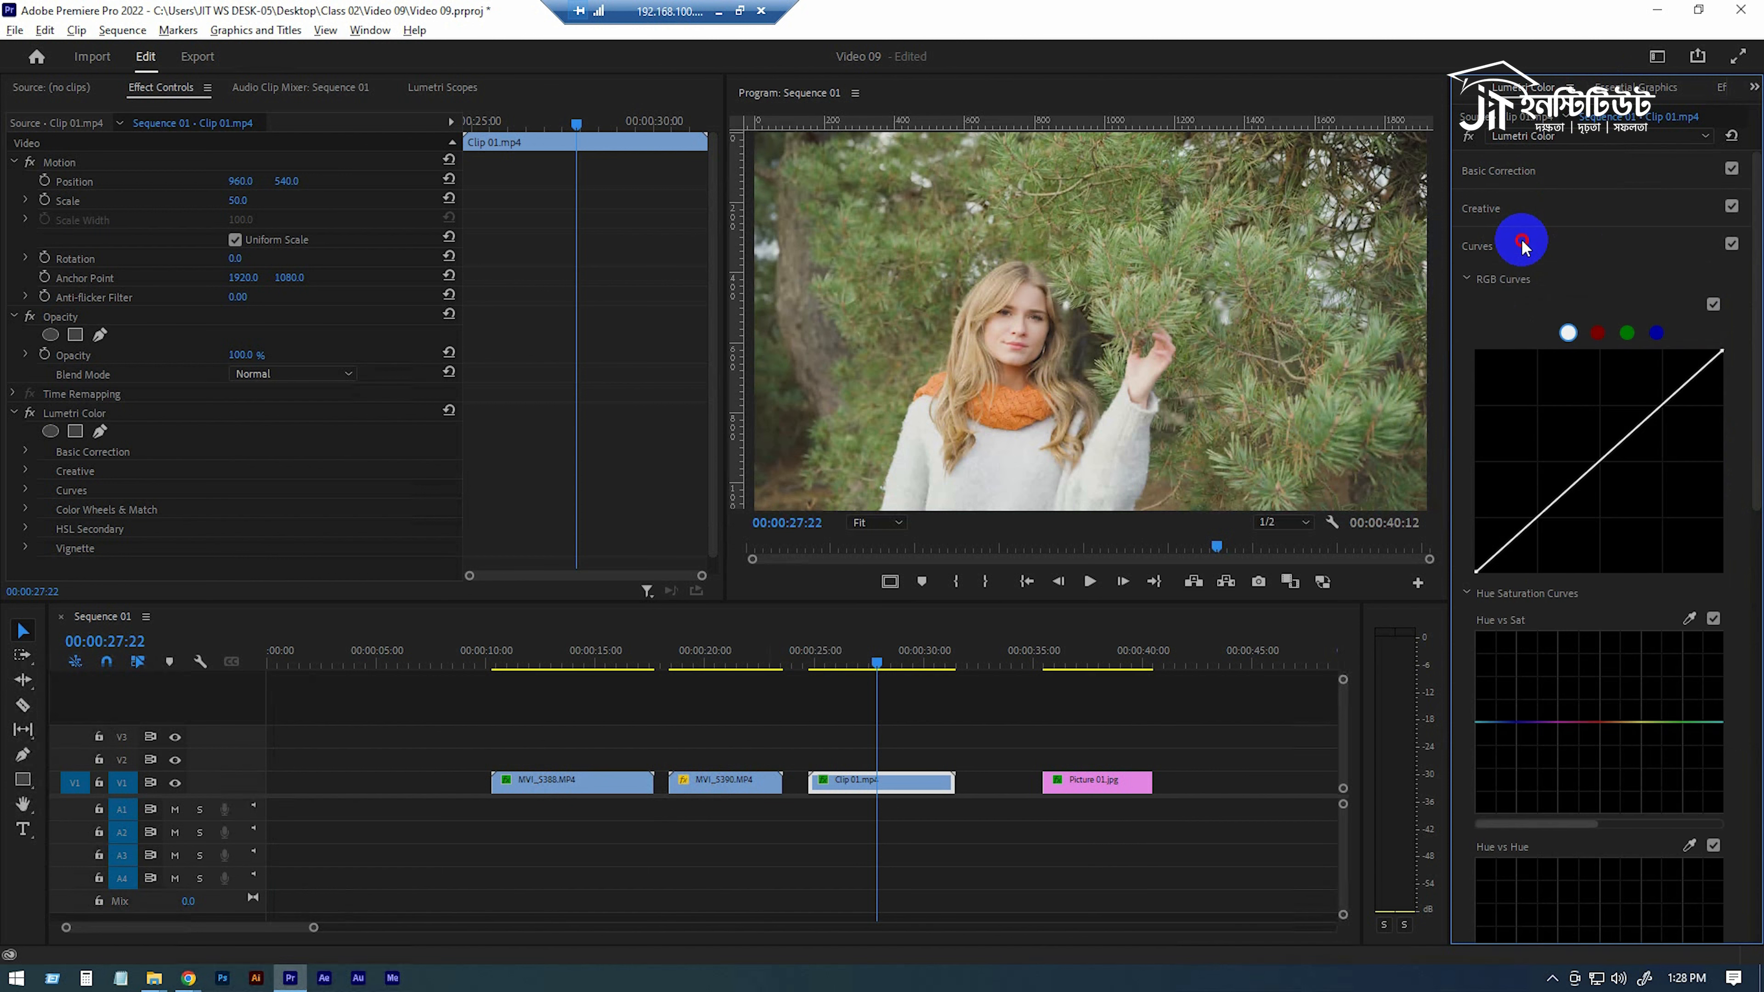
pyautogui.click(1523, 248)
pyautogui.click(1527, 221)
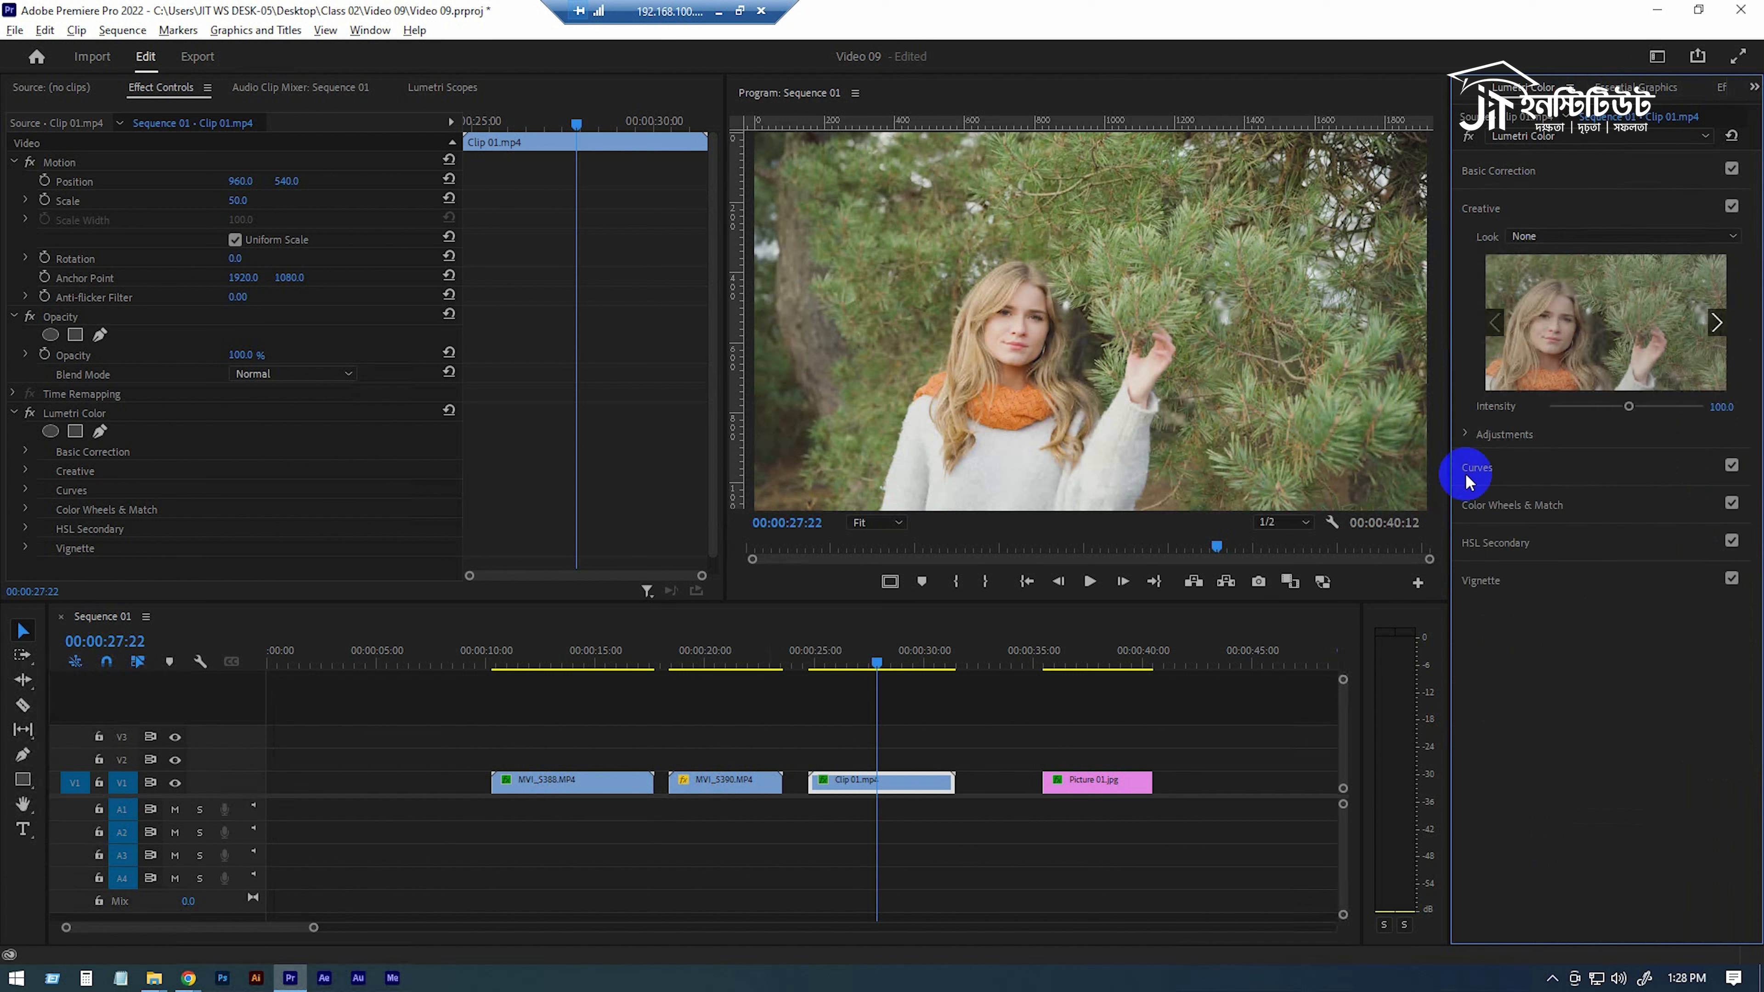
pyautogui.click(1470, 435)
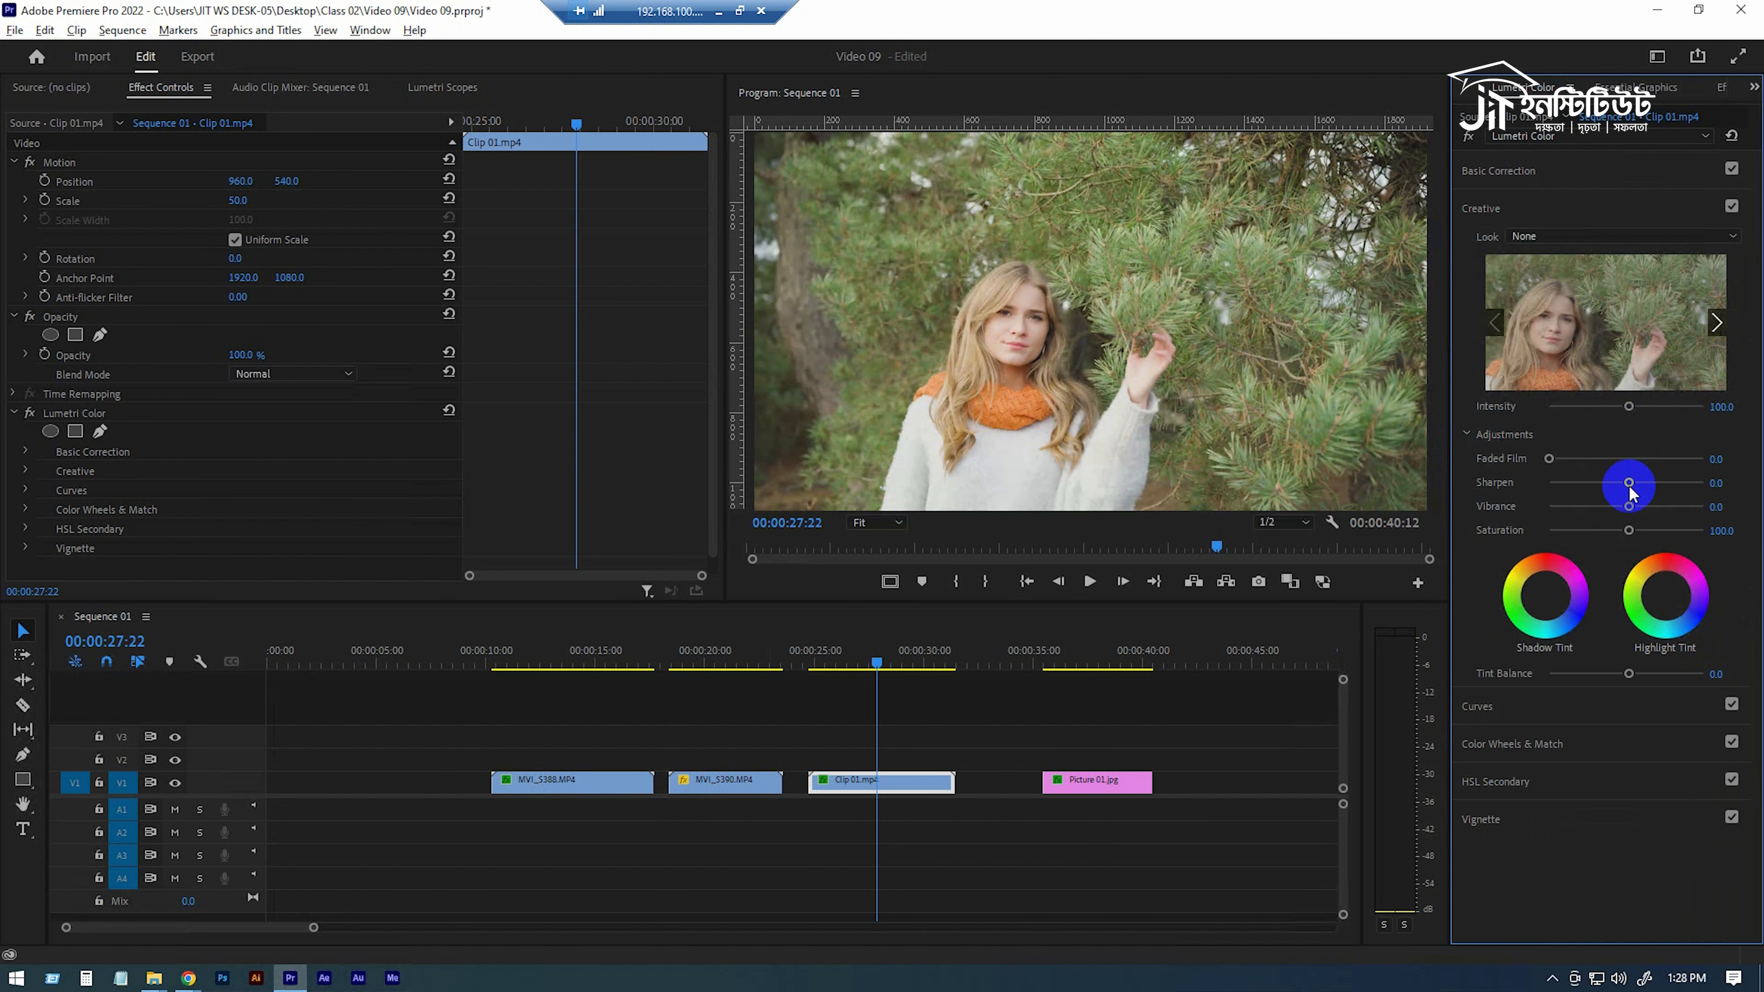
# Try Creative Sharpen at 100 on Clip 01.mp4 and reset it to 0.
pyautogui.moveTo(1630, 487); pyautogui.dragTo(1707, 492)
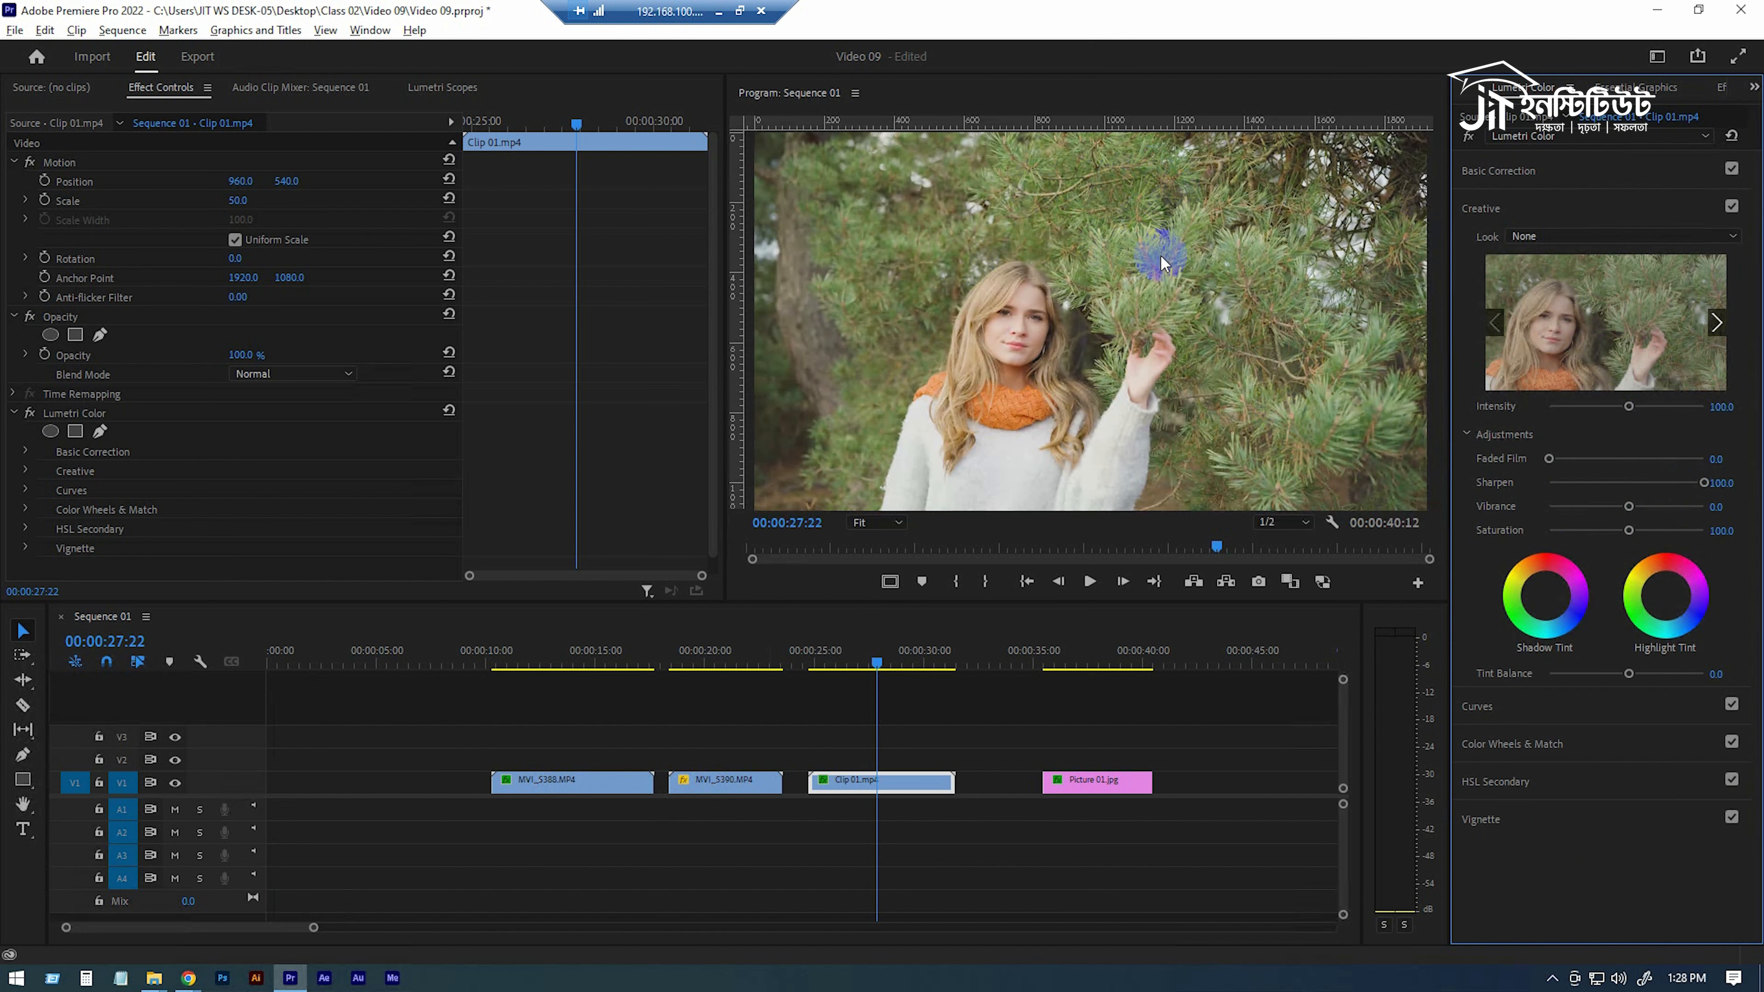
pyautogui.click(1705, 483)
pyautogui.moveTo(1705, 482); pyautogui.dragTo(1052, 306)
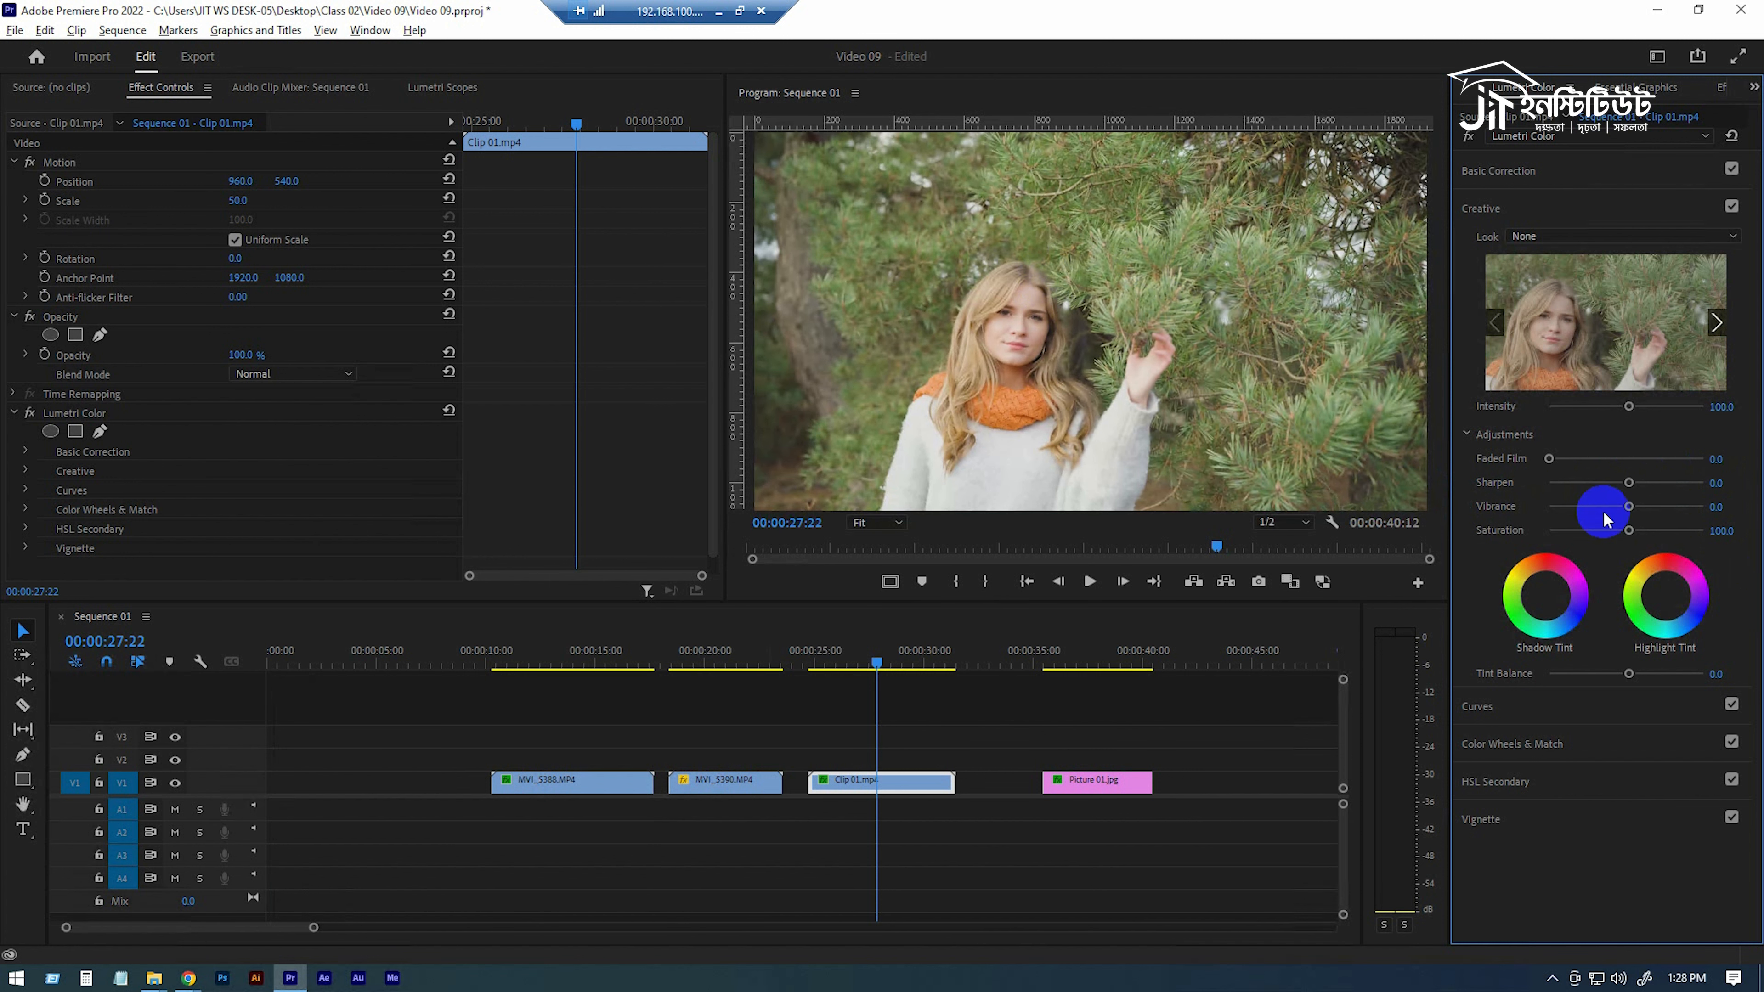
# Try lowering Creative Vibrance and Saturation on Clip 01.mp4, undoing each change.
pyautogui.moveTo(1630, 506); pyautogui.dragTo(1500, 520)
pyautogui.hotkey('ctrl', 'z')
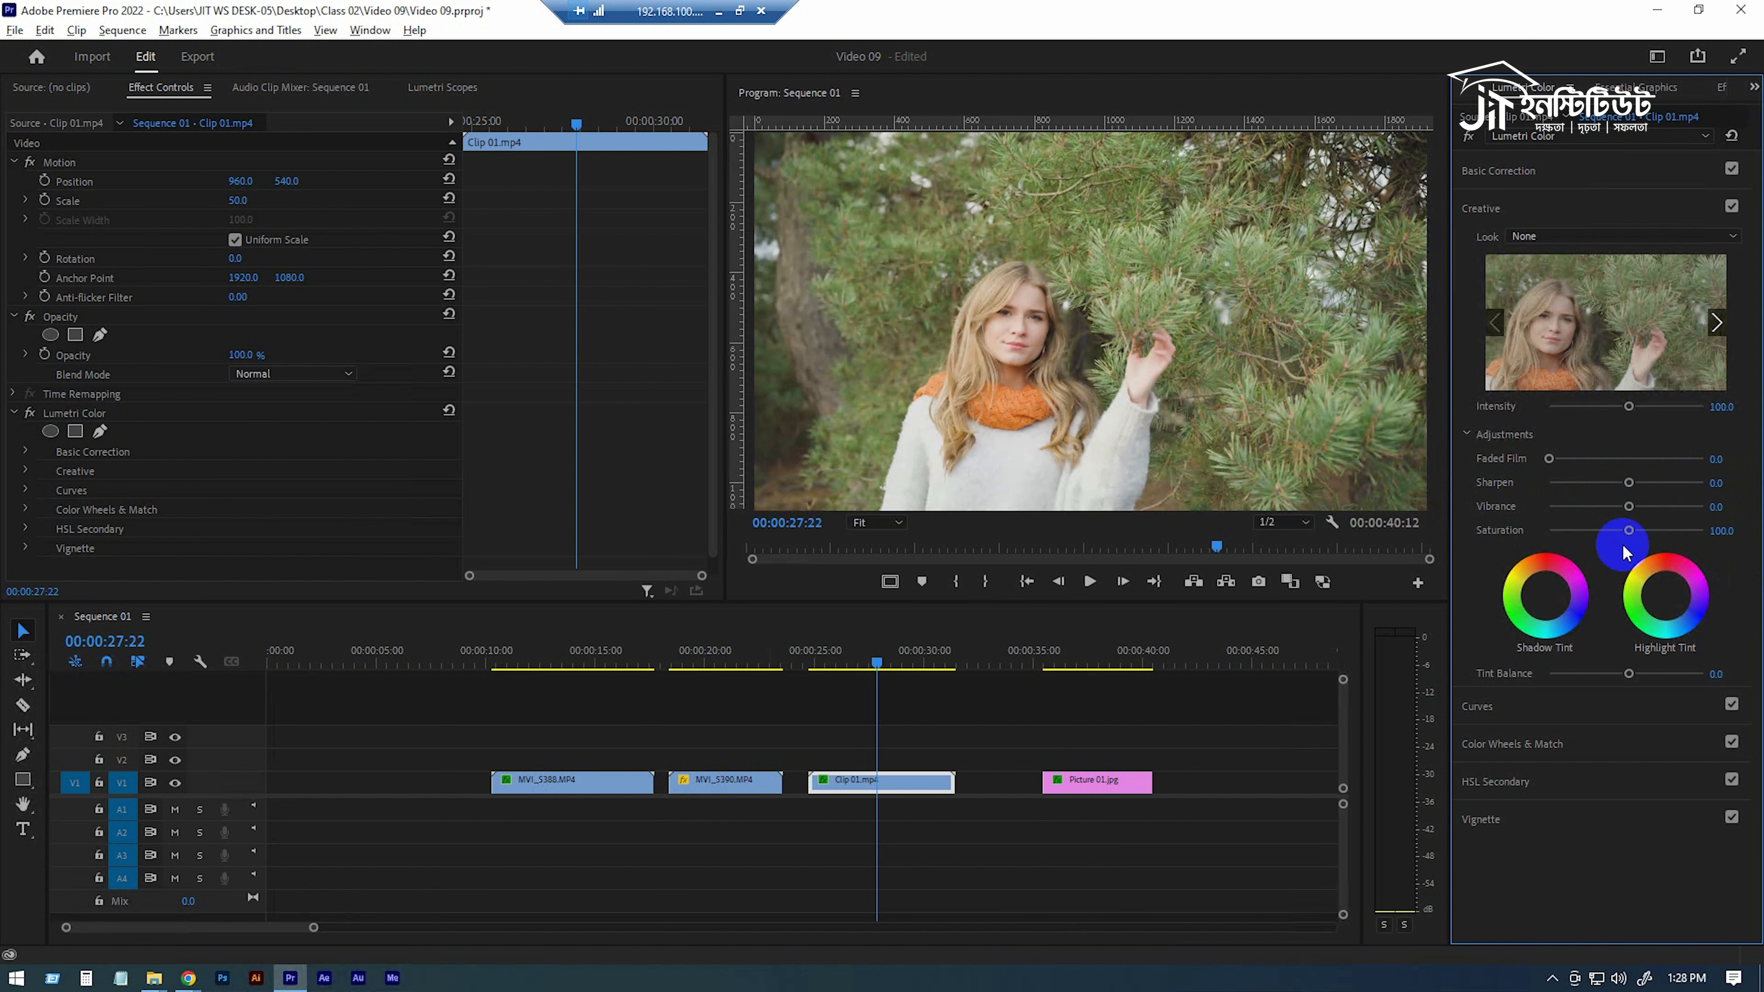
pyautogui.moveTo(1628, 527); pyautogui.dragTo(1489, 525)
pyautogui.hotkey('ctrl', 'z')
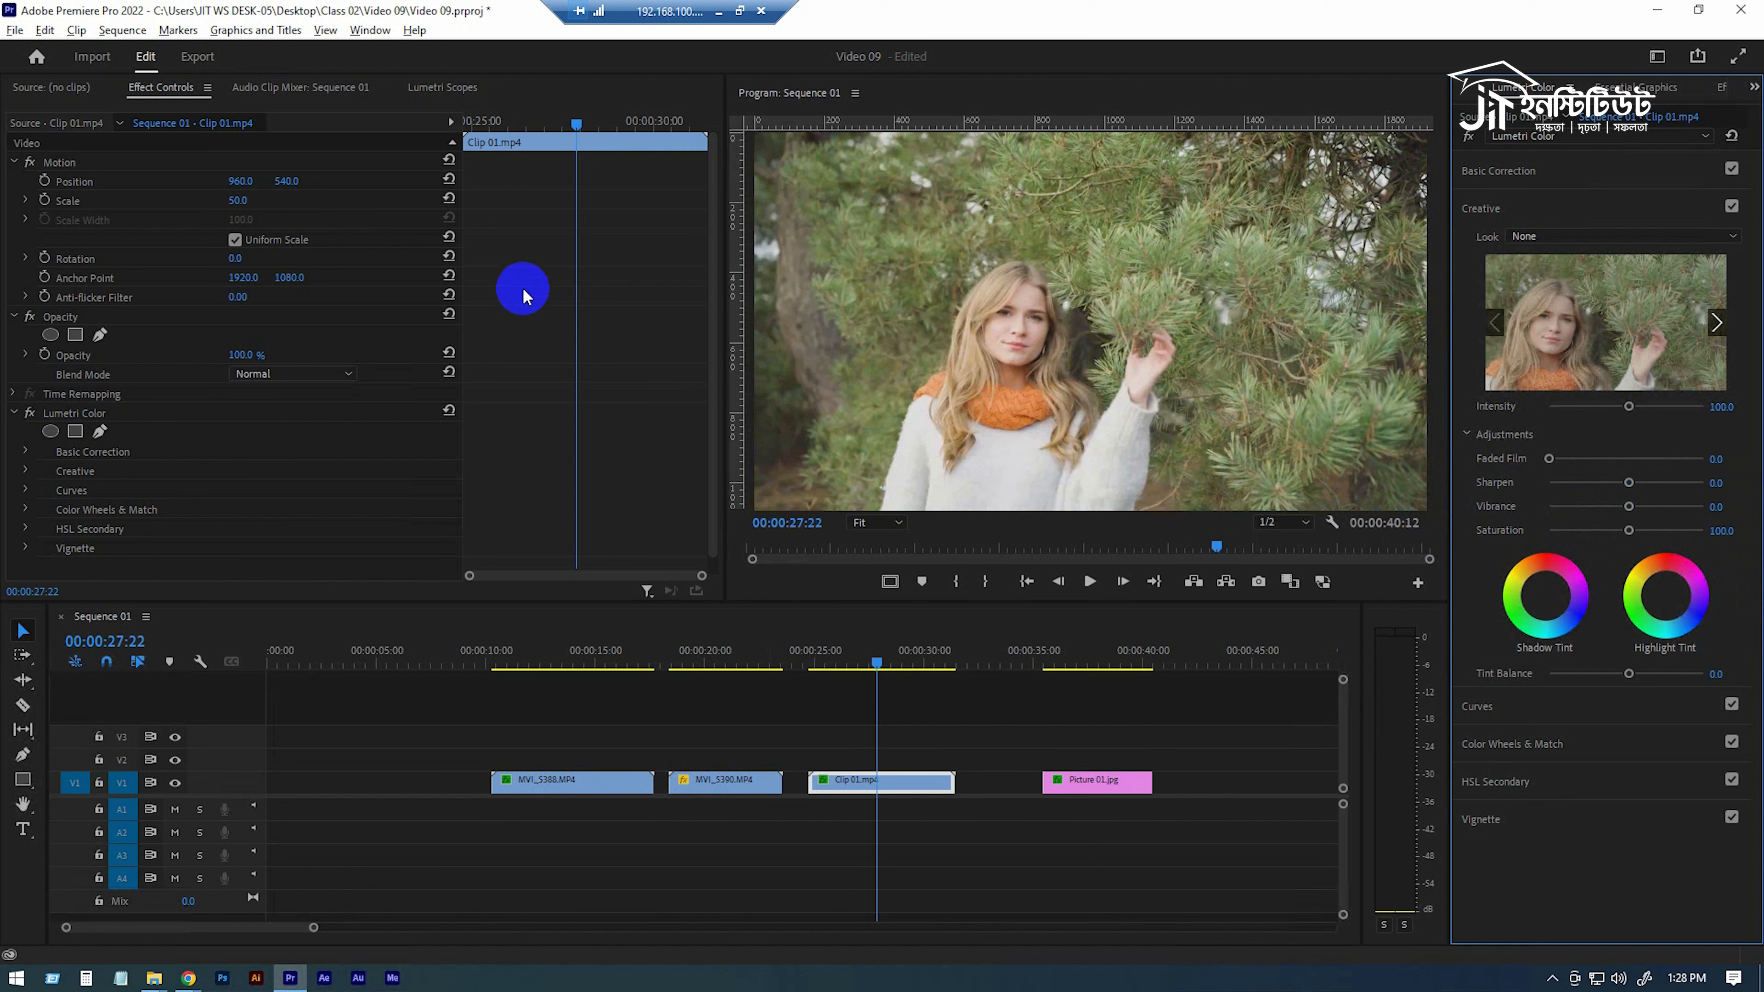
# Show the Lumetri Scopes and set the Waveform Type to RGB.
pyautogui.click(452, 86)
pyautogui.rightClick(537, 270)
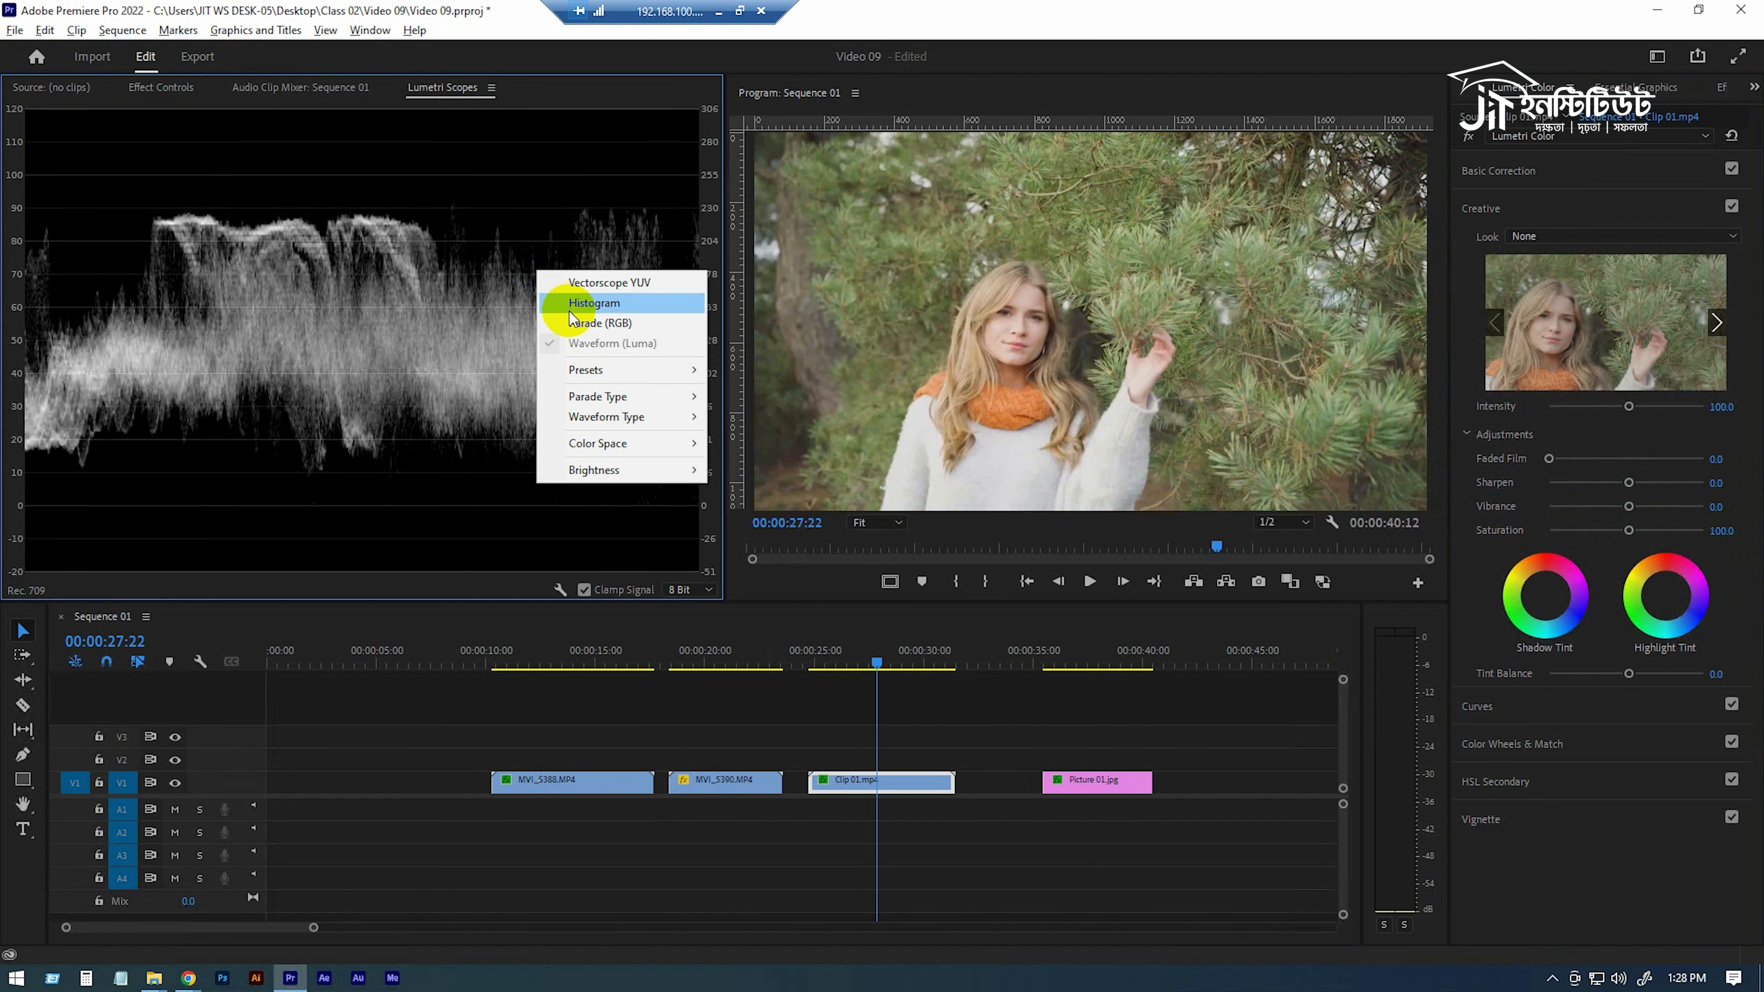
pyautogui.moveTo(597, 417)
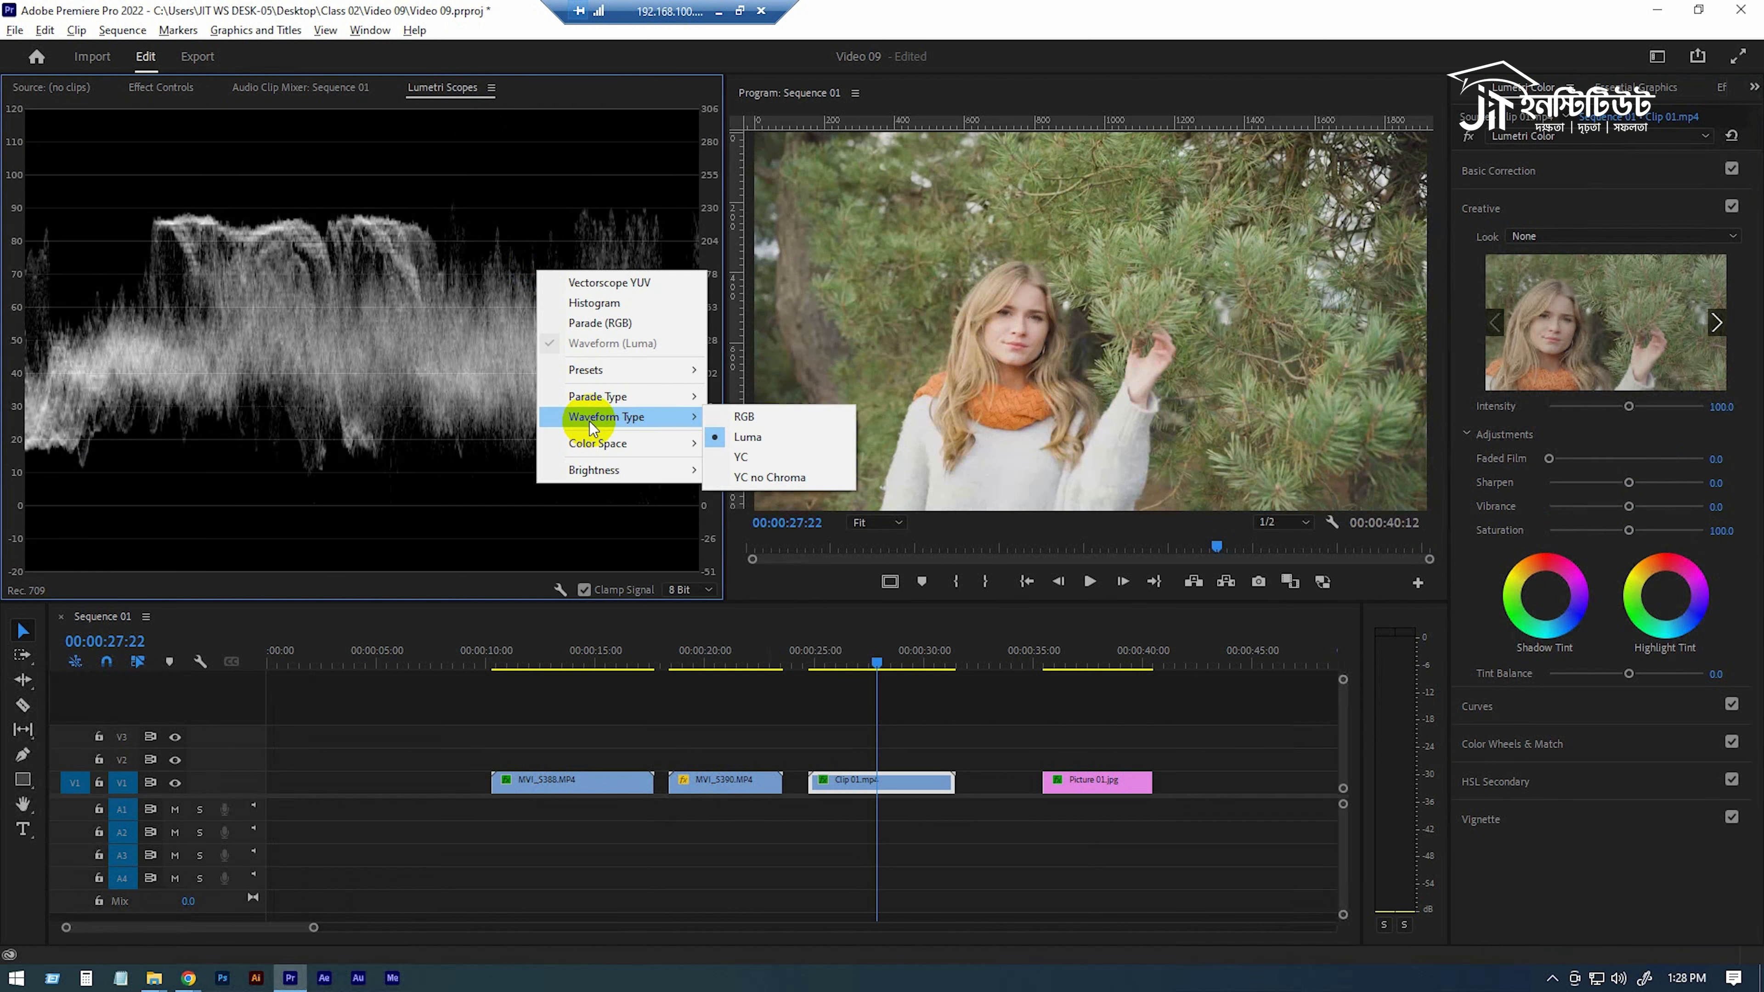
pyautogui.click(749, 416)
pyautogui.rightClick(453, 237)
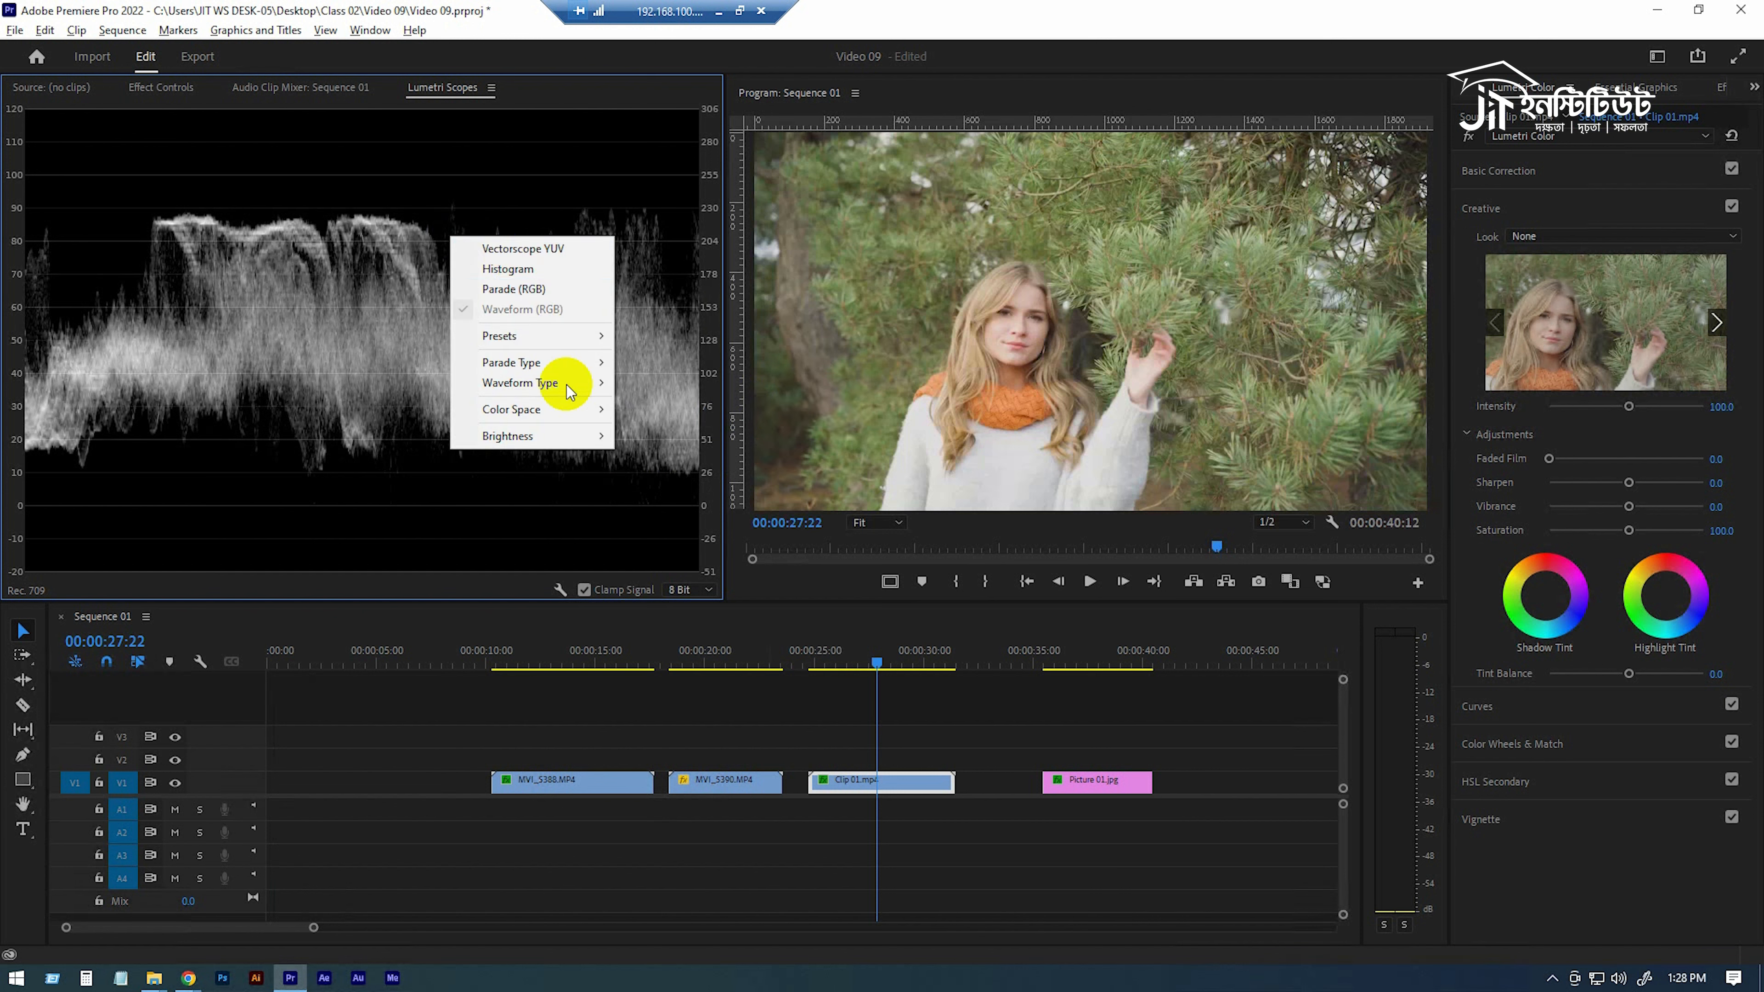
pyautogui.moveTo(563, 382)
pyautogui.click(697, 388)
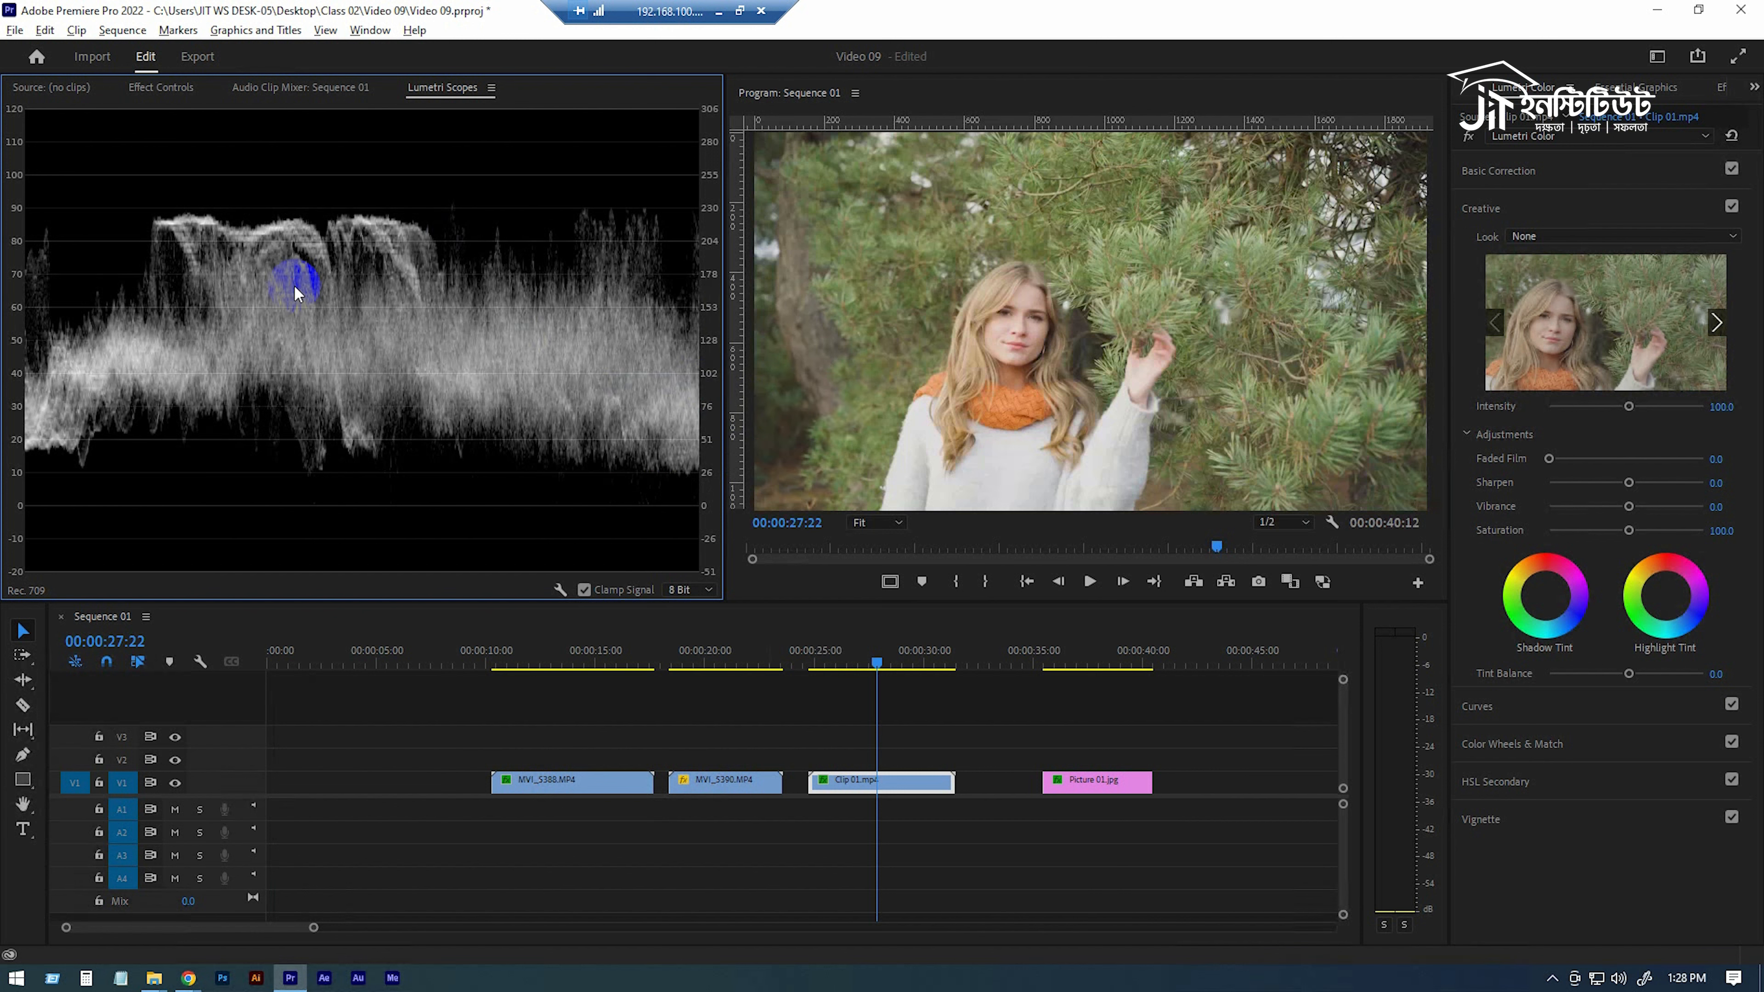
pyautogui.click(309, 99)
pyautogui.click(433, 87)
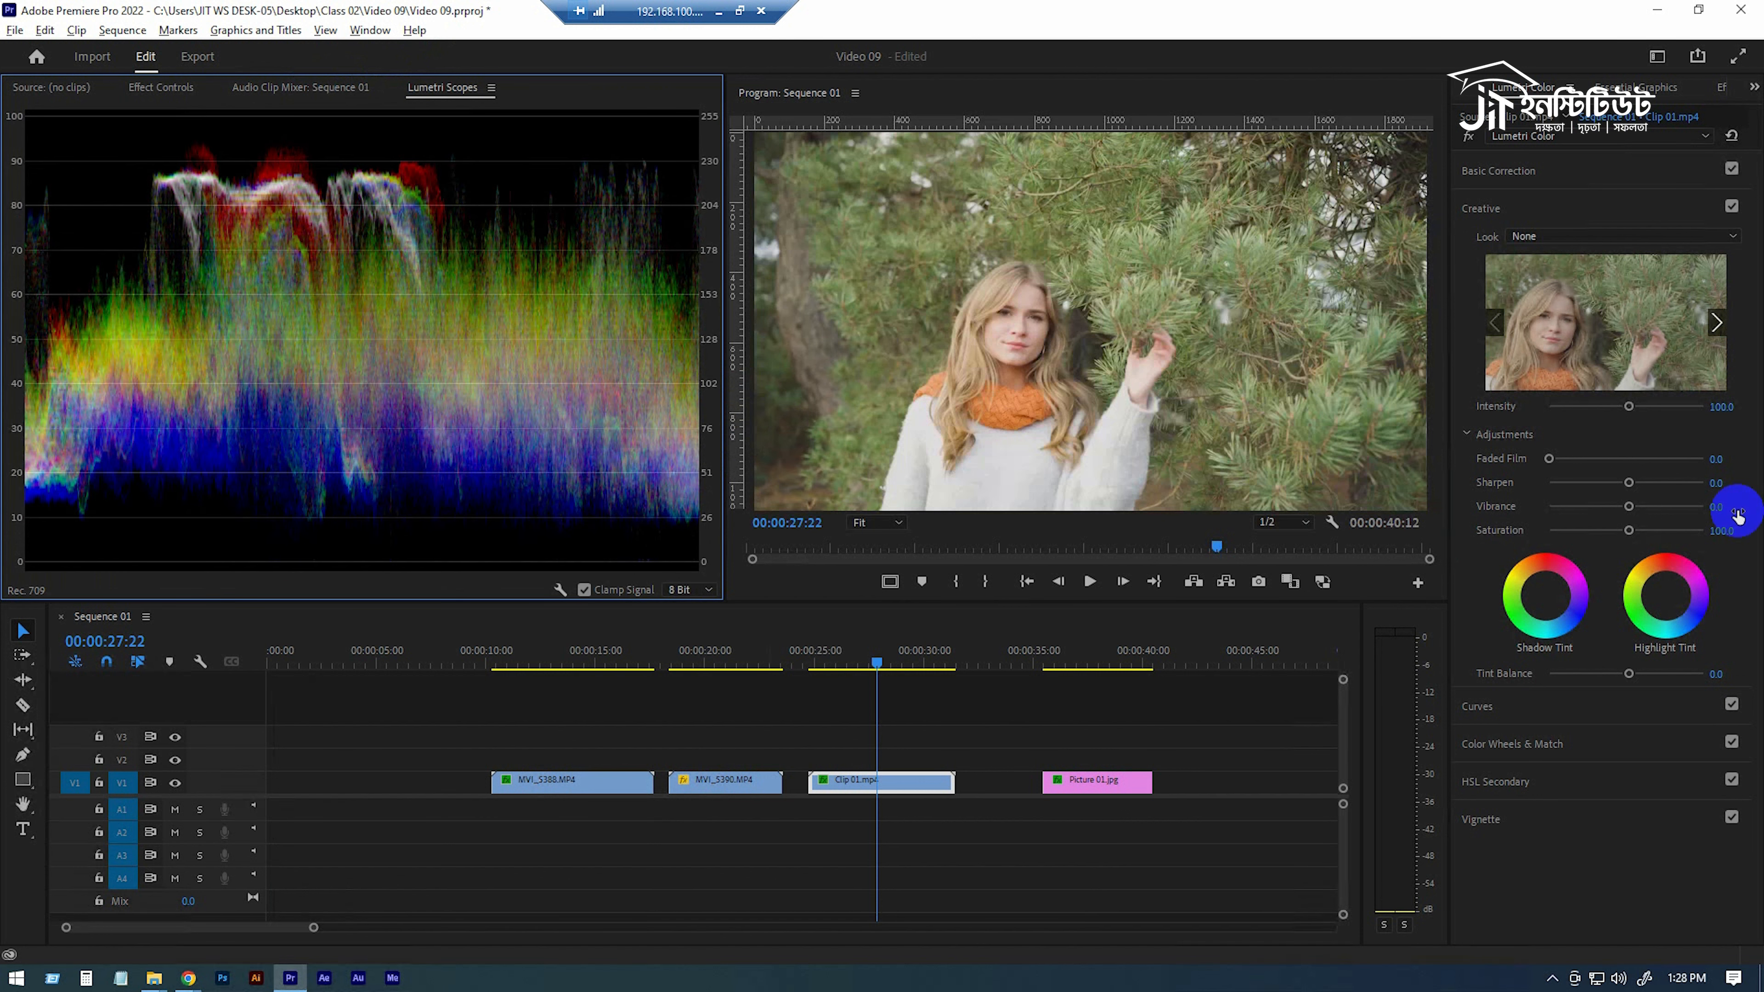
# Try raising Creative Vibrance on Clip 01.mp4 against the RGB waveform and restore it to 0.
pyautogui.moveTo(1628, 506); pyautogui.dragTo(1759, 514)
pyautogui.doubleClick(1676, 542)
pyautogui.hotkey('ctrl', 'z')
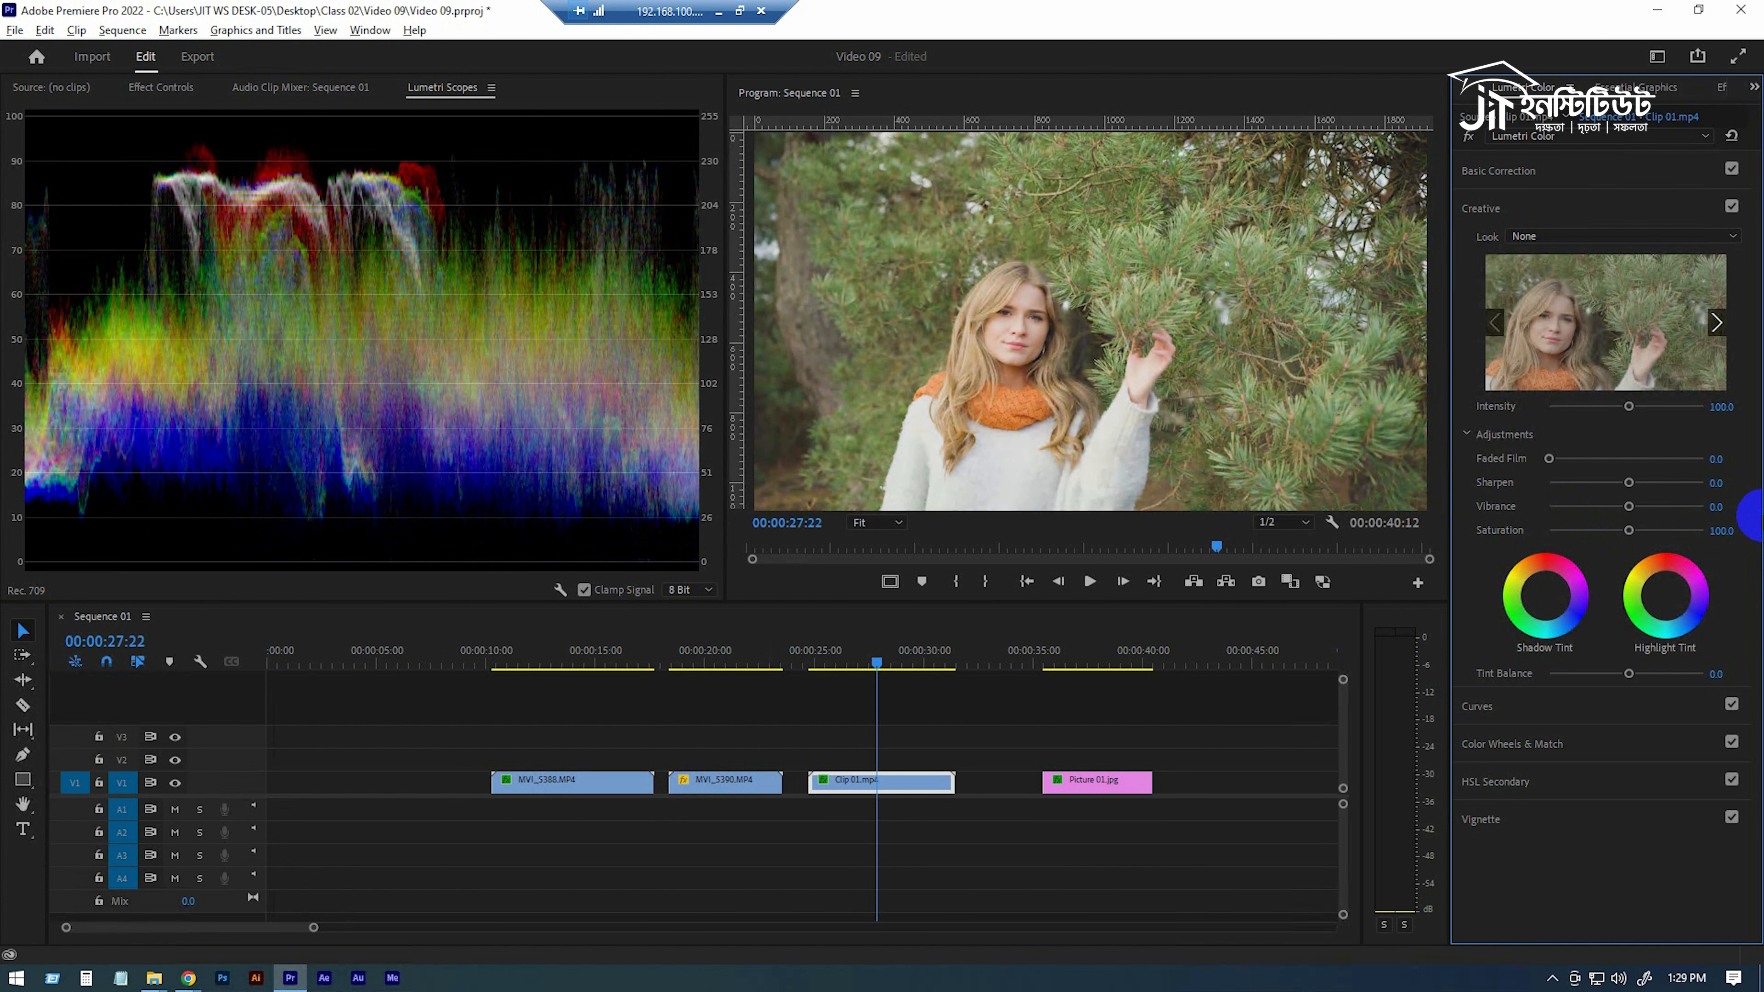
# Try a lower Creative Saturation of about 91 against an added Vectorscope YUV, reset it to 100 and hide the vectorscope.
pyautogui.rightClick(542, 229)
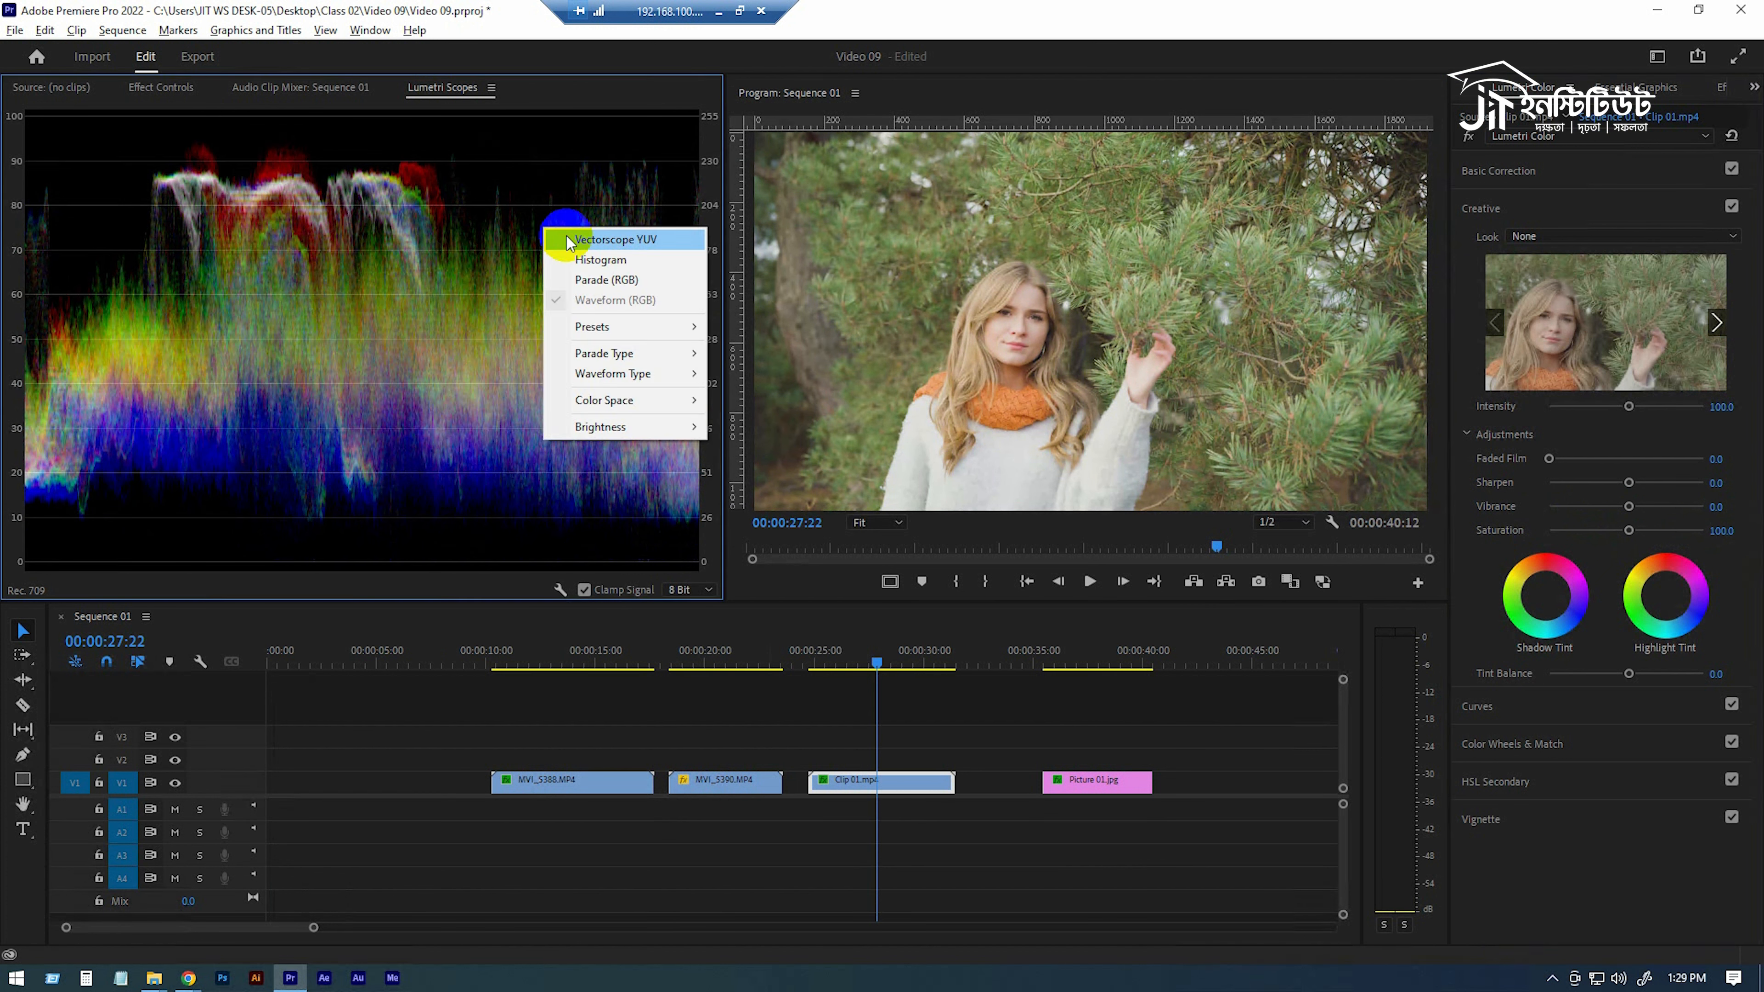
pyautogui.click(617, 240)
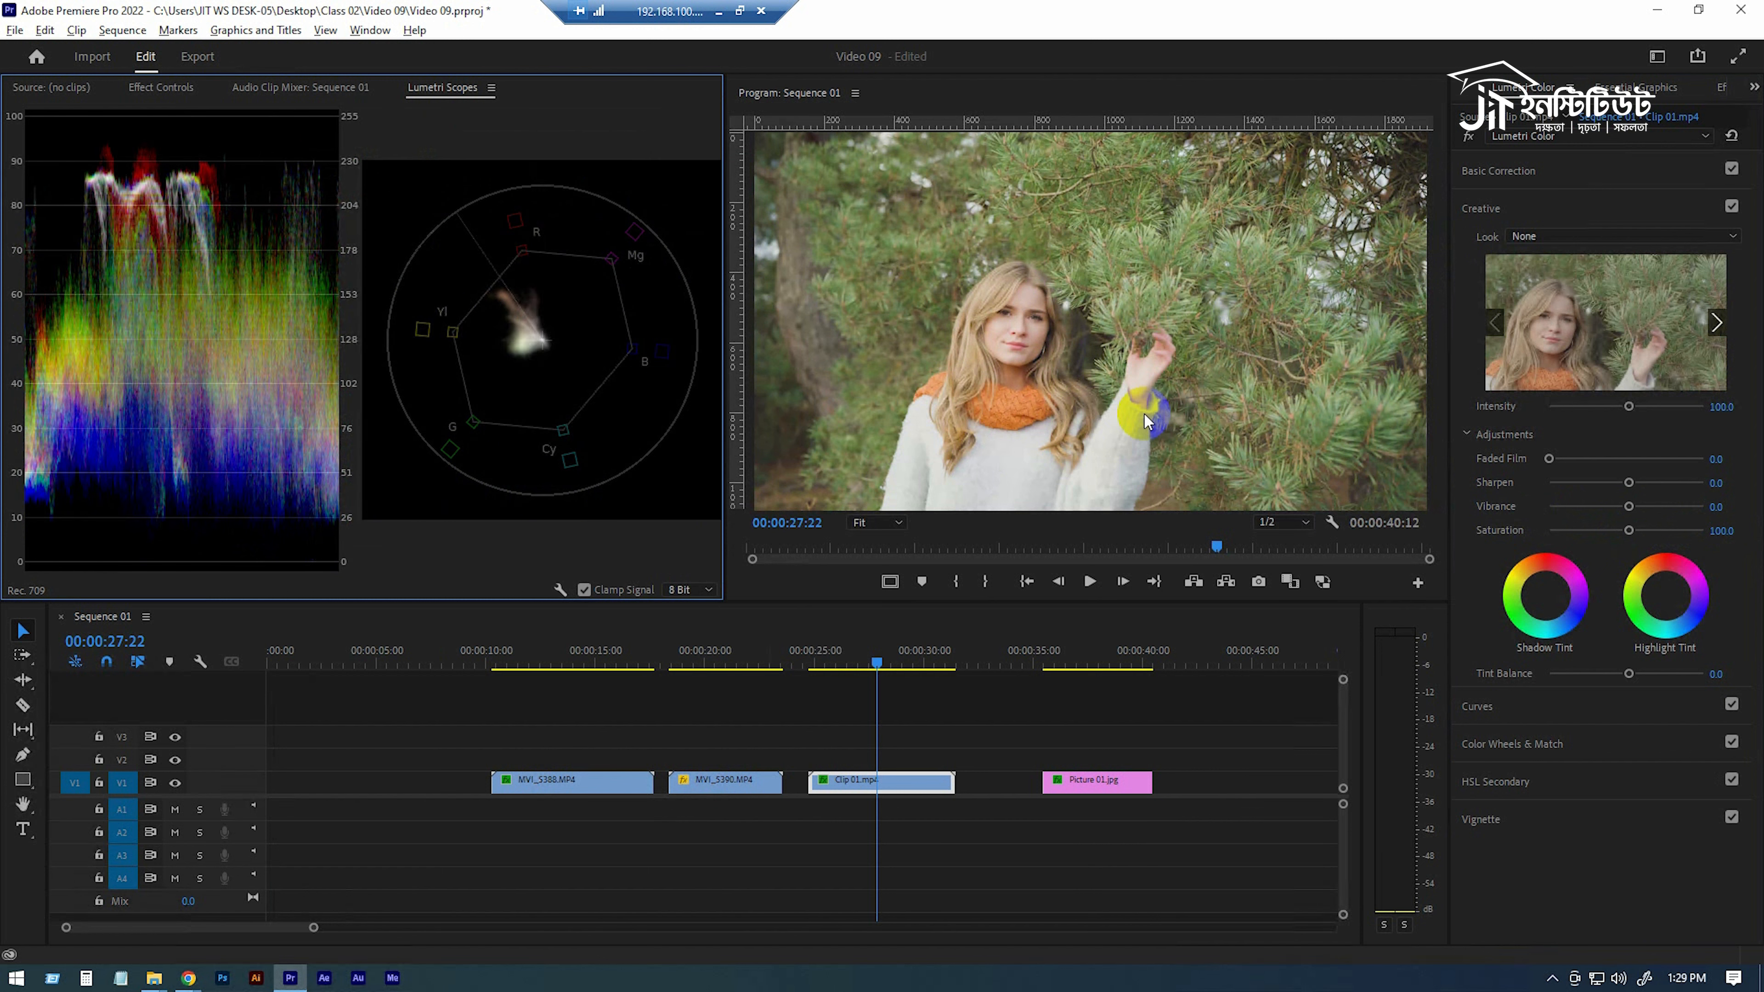
pyautogui.moveTo(1628, 507)
pyautogui.mouseDown()
pyautogui.moveTo(1755, 507)
pyautogui.moveTo(1628, 506)
pyautogui.moveTo(1633, 535)
pyautogui.moveTo(1739, 529)
pyautogui.moveTo(1618, 526)
pyautogui.mouseUp()
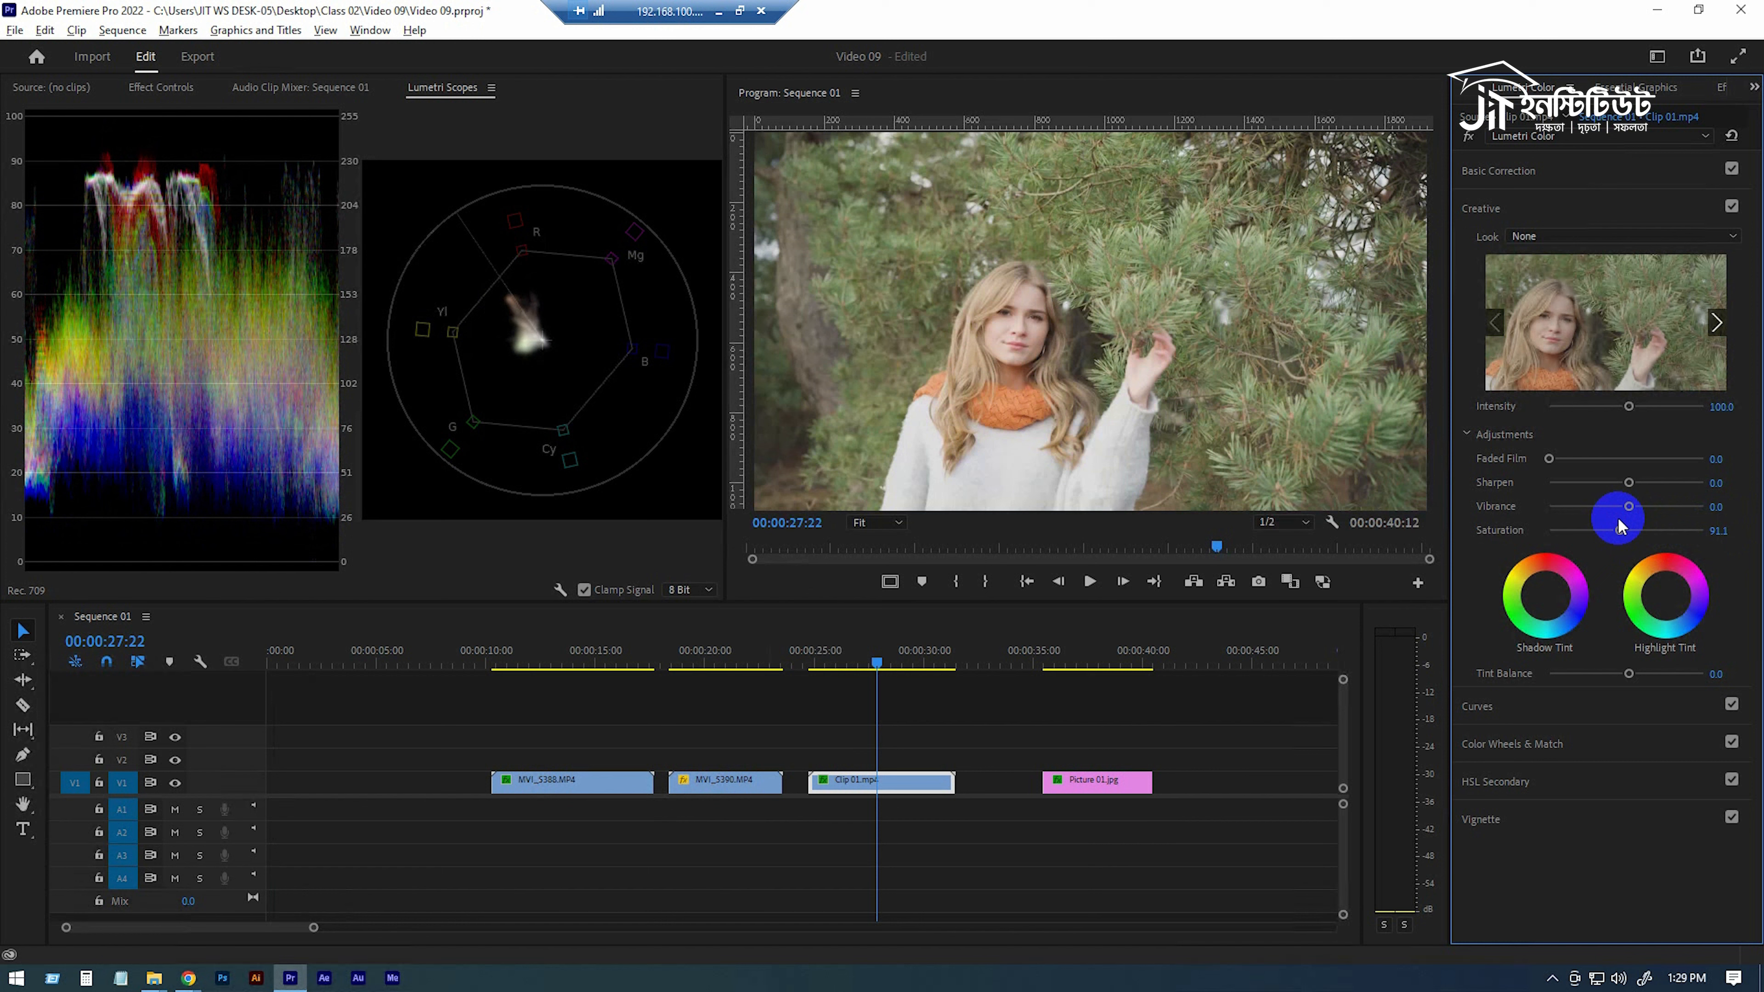
pyautogui.doubleClick(1619, 526)
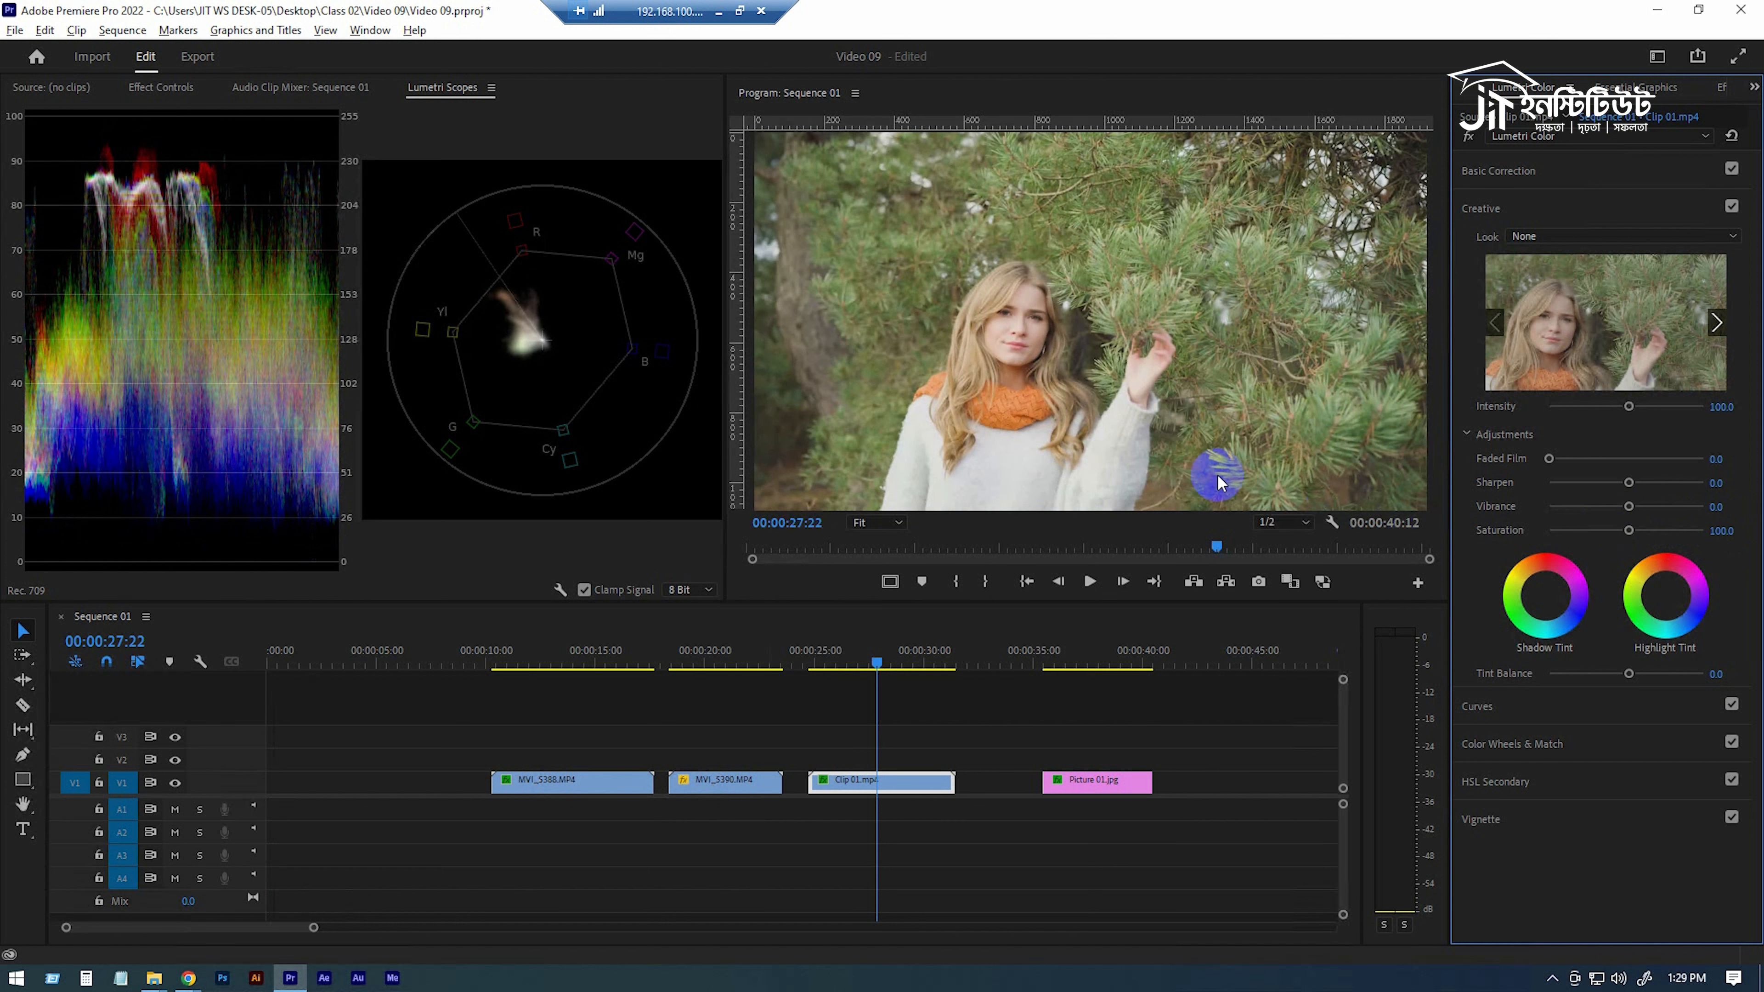
pyautogui.rightClick(415, 307)
pyautogui.click(500, 327)
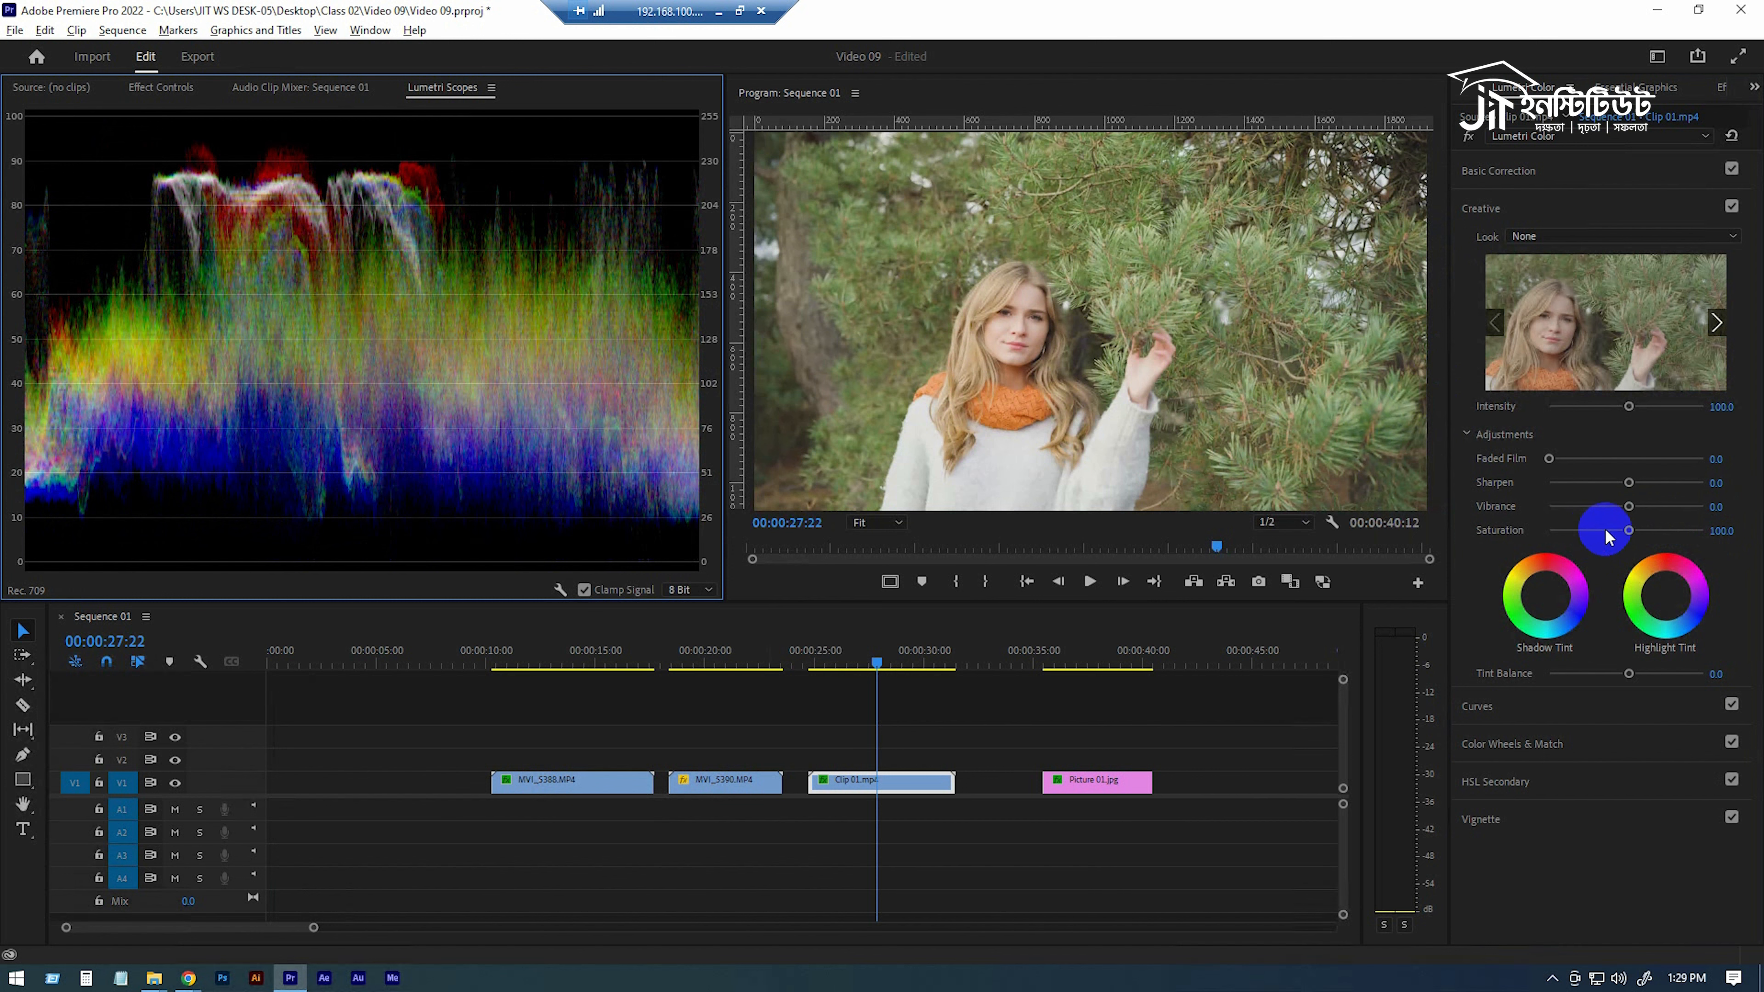
# Open Lumetri's Curves section for Clip 01.mp4, select the white RGB curve and disable Basic Correction.
pyautogui.click(1520, 211)
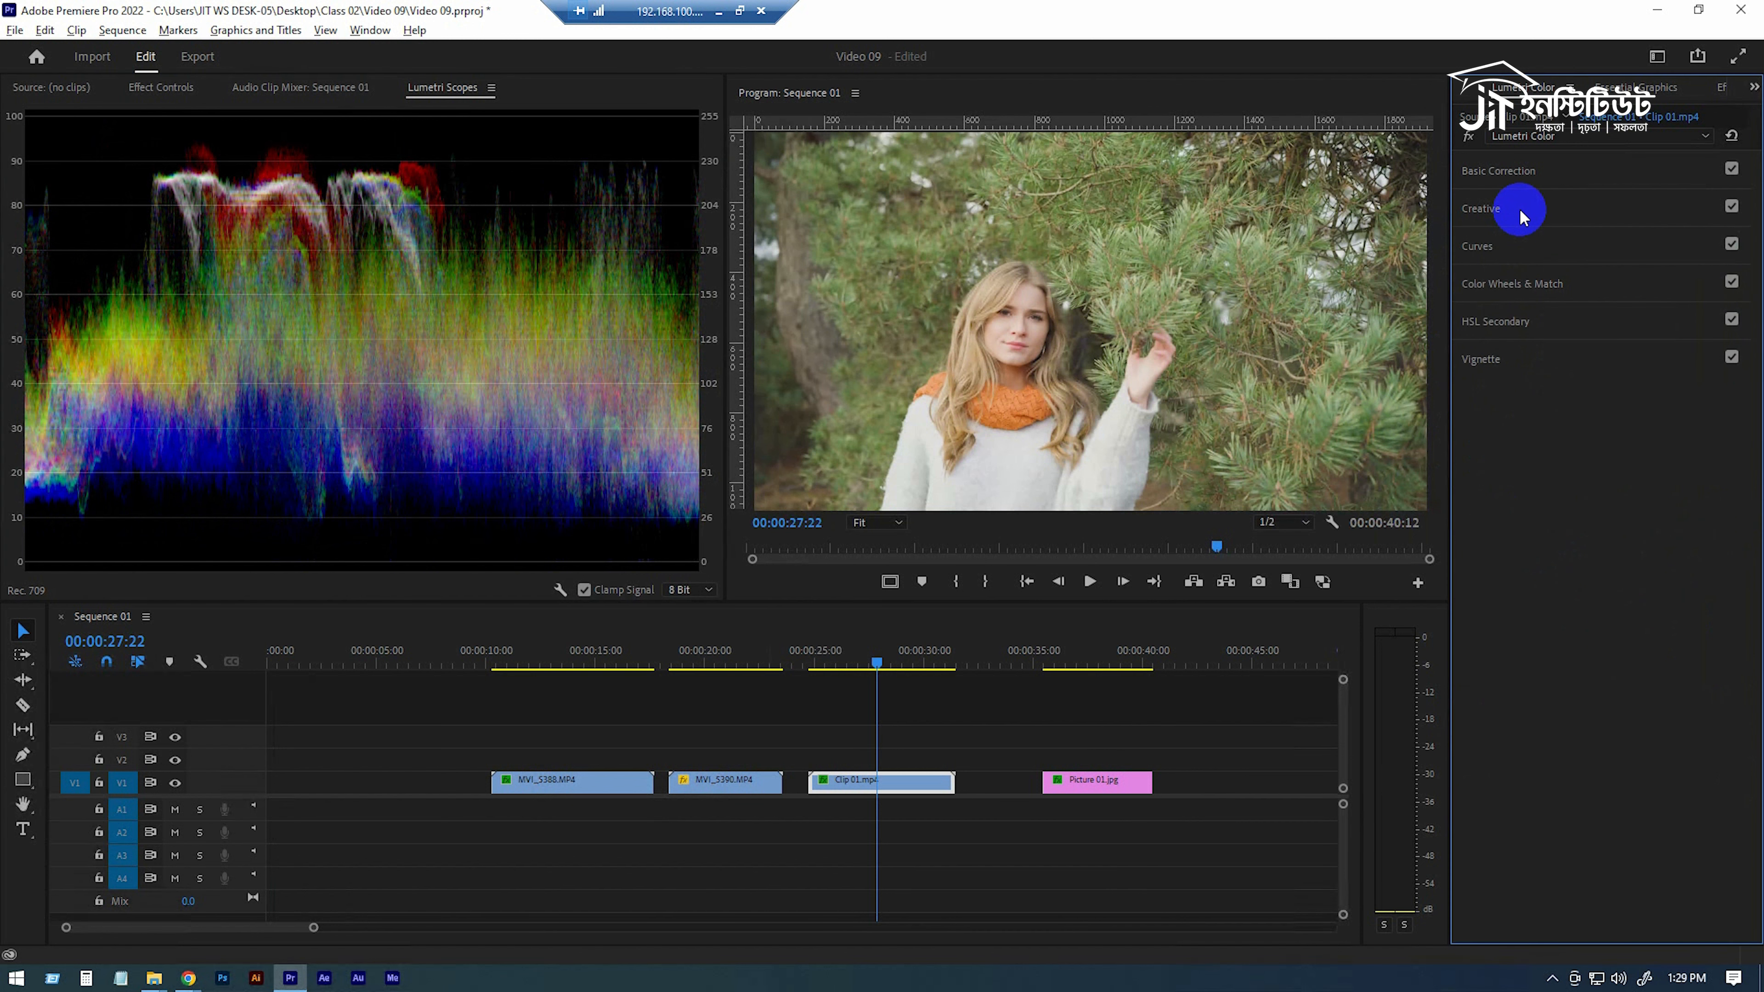
pyautogui.click(1521, 248)
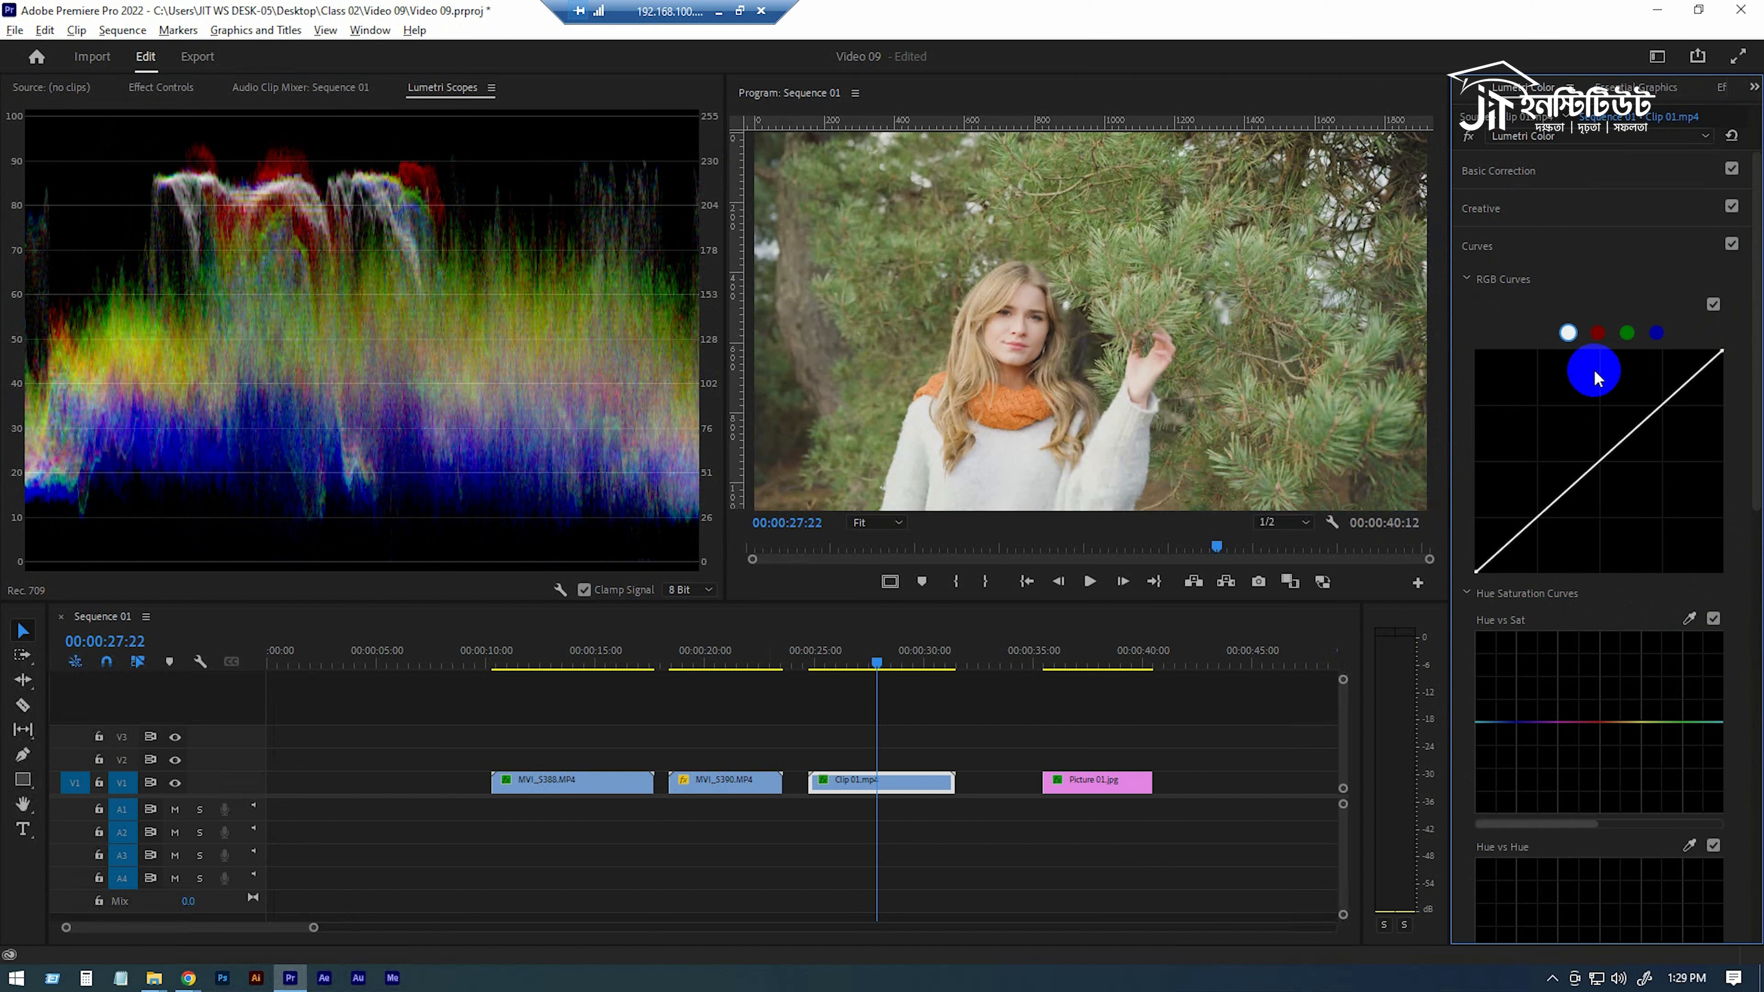
pyautogui.click(1568, 334)
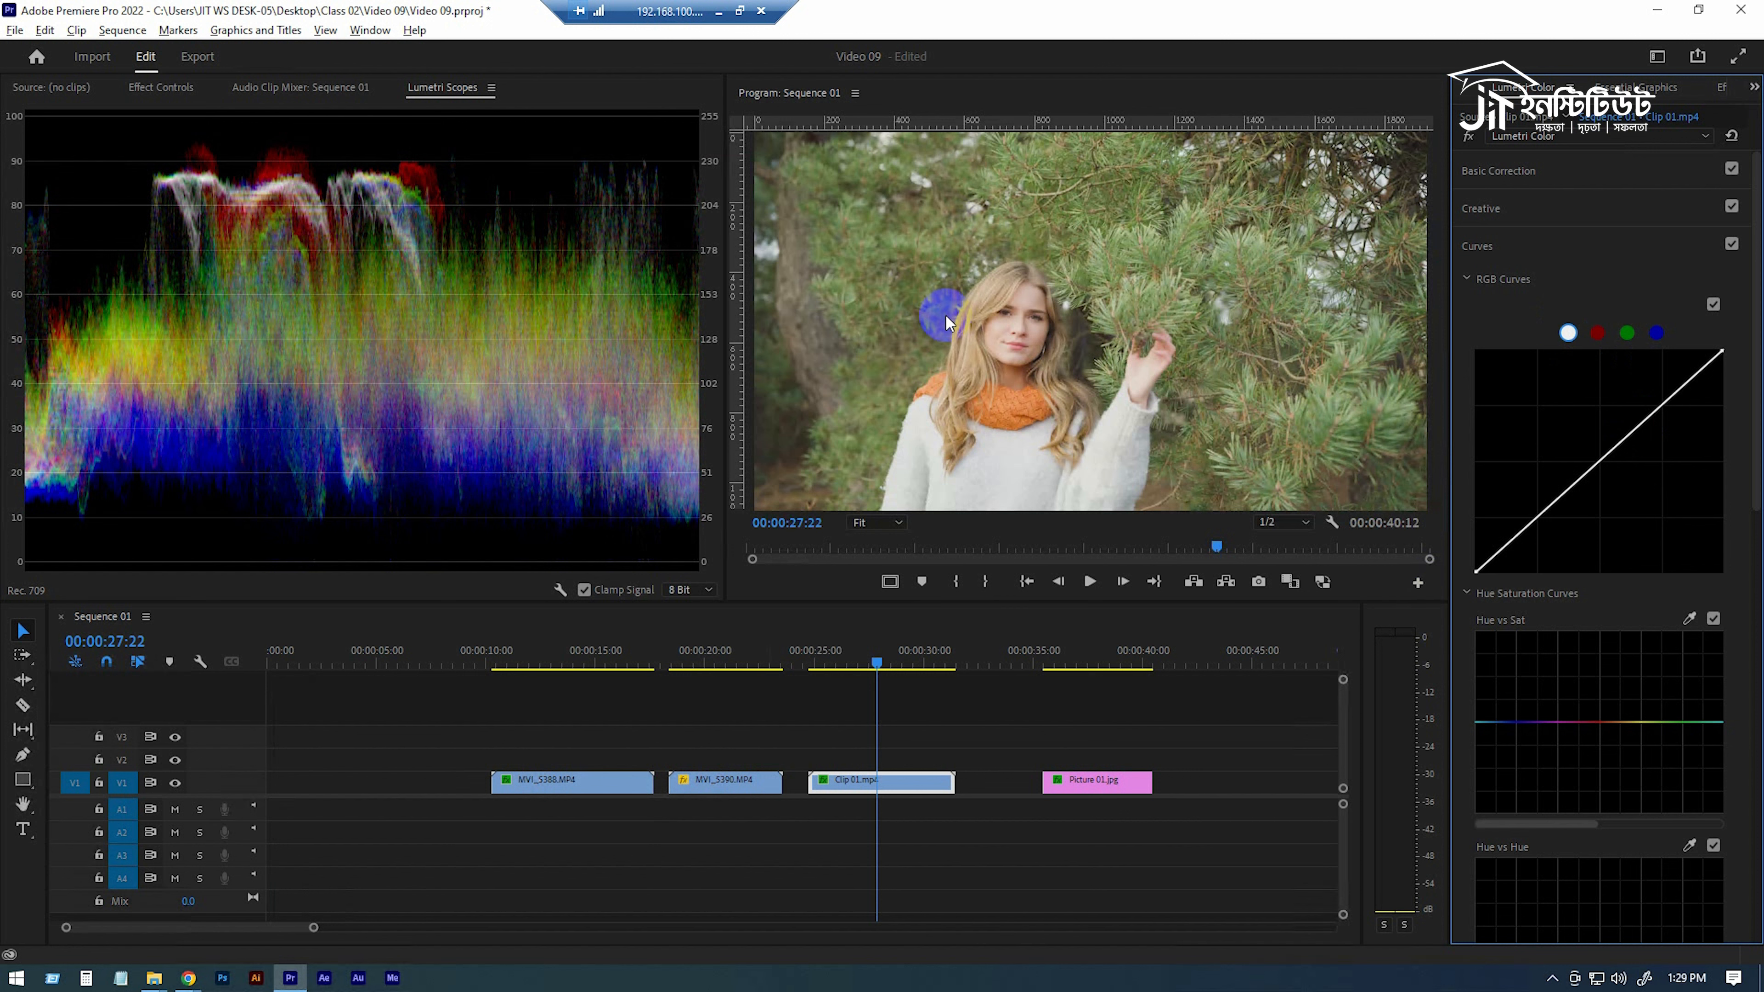
pyautogui.click(1731, 169)
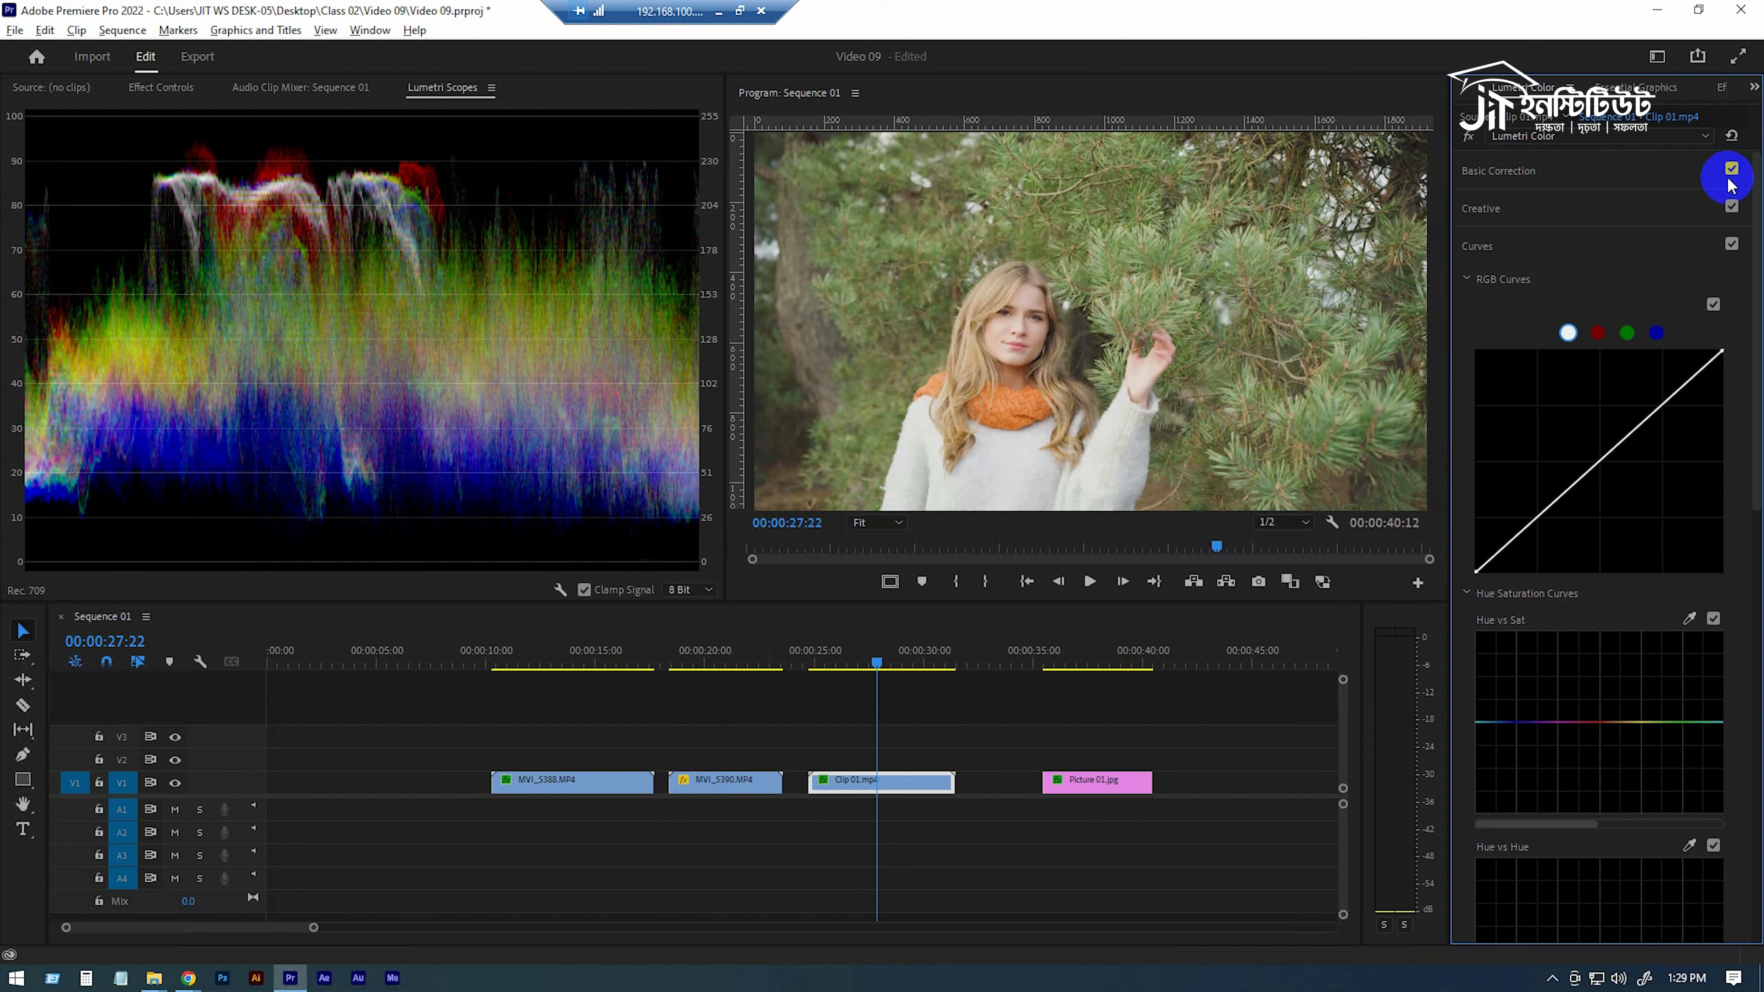
pyautogui.click(1731, 169)
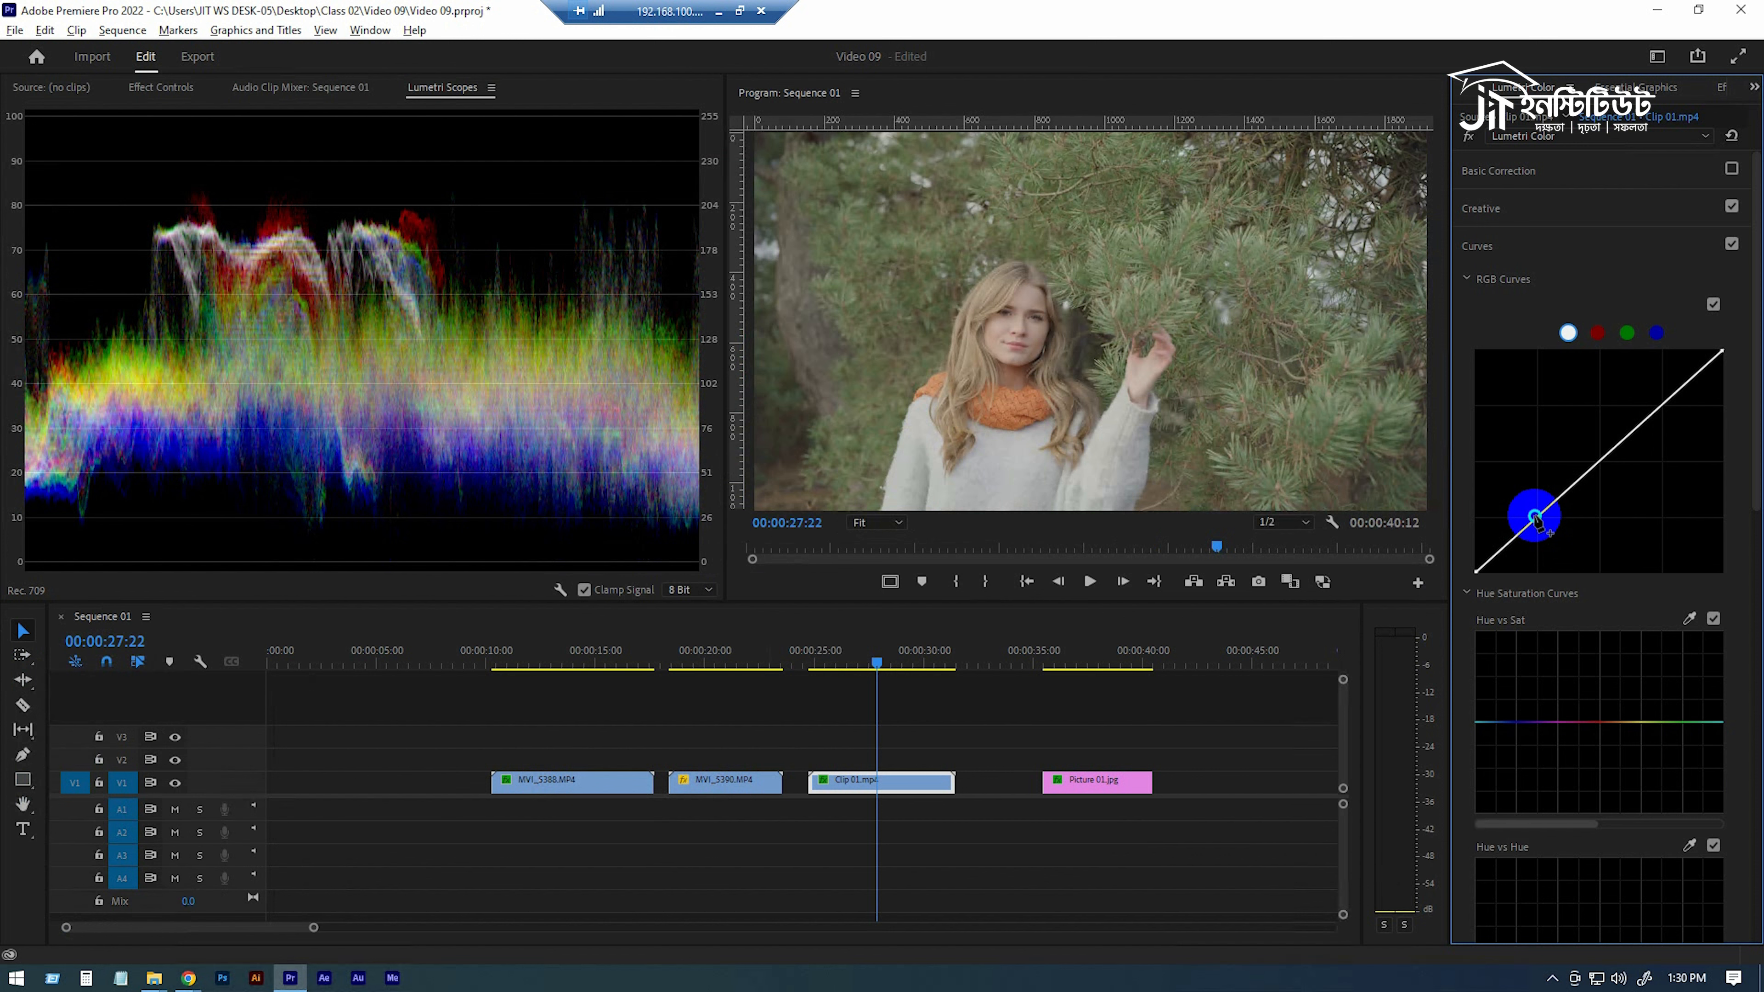
# Shape the white RGB curve into a gentle S, lowering a shadow point at the lower quarter and raising a highlight point at the upper quarter.
pyautogui.click(1536, 520)
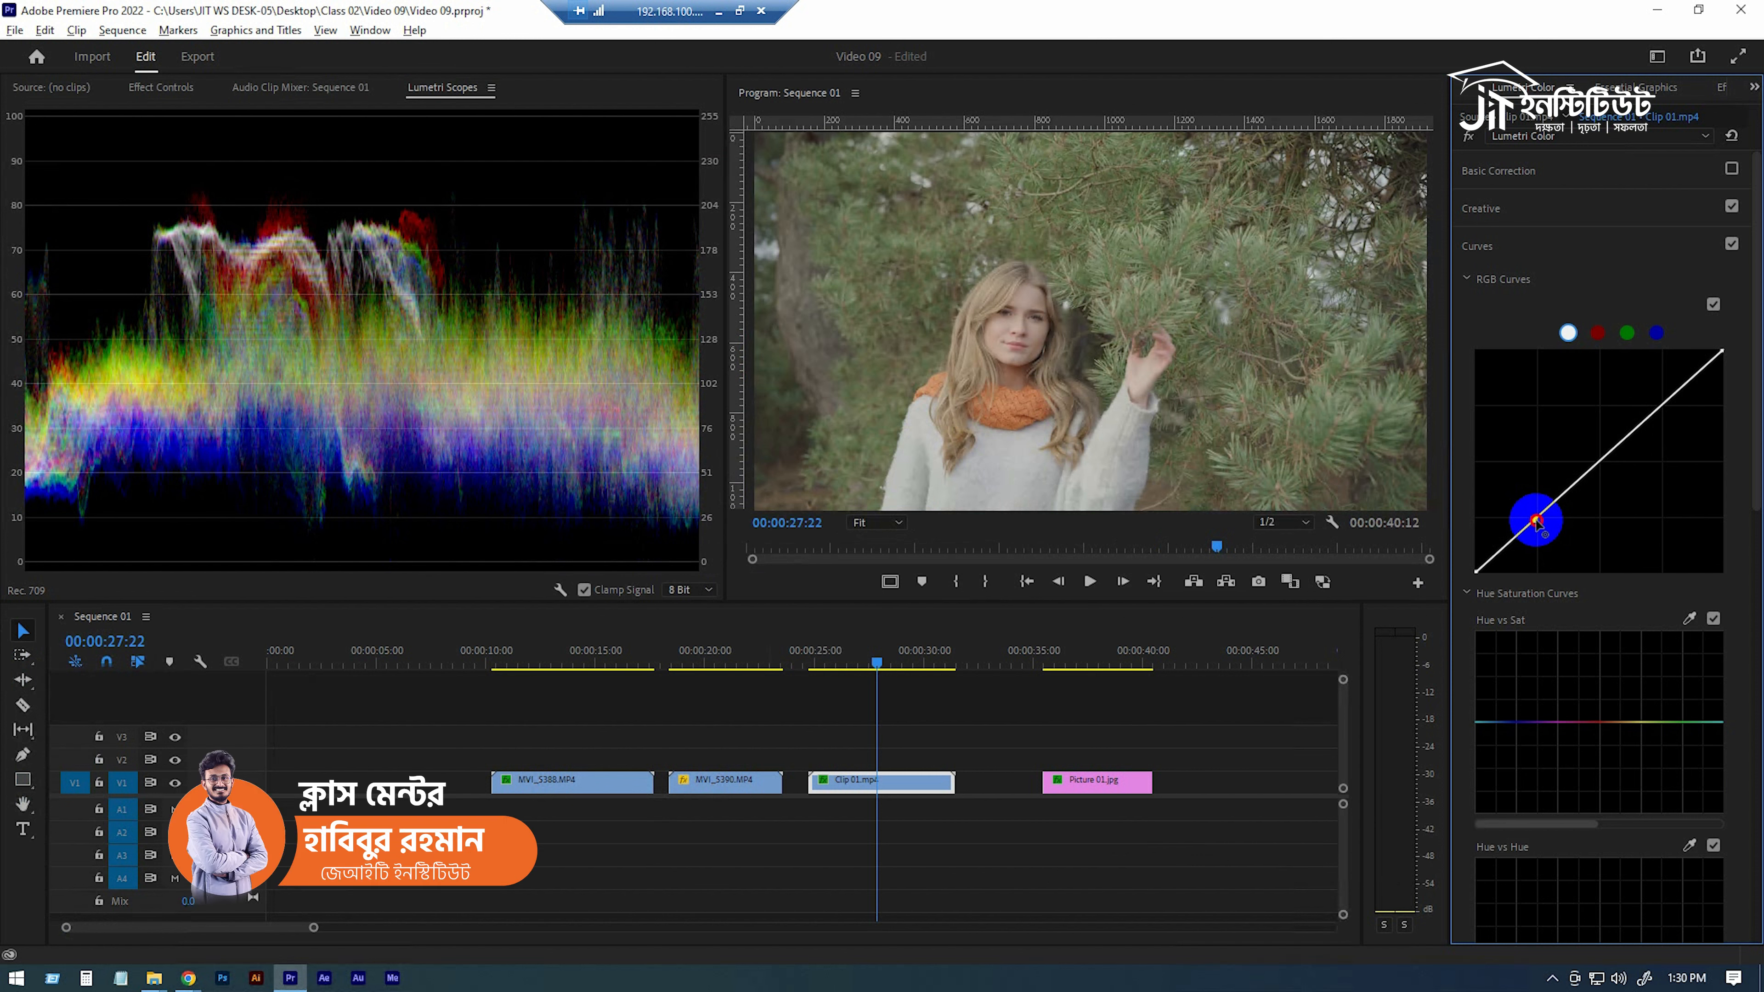
pyautogui.moveTo(1537, 525); pyautogui.dragTo(1541, 528)
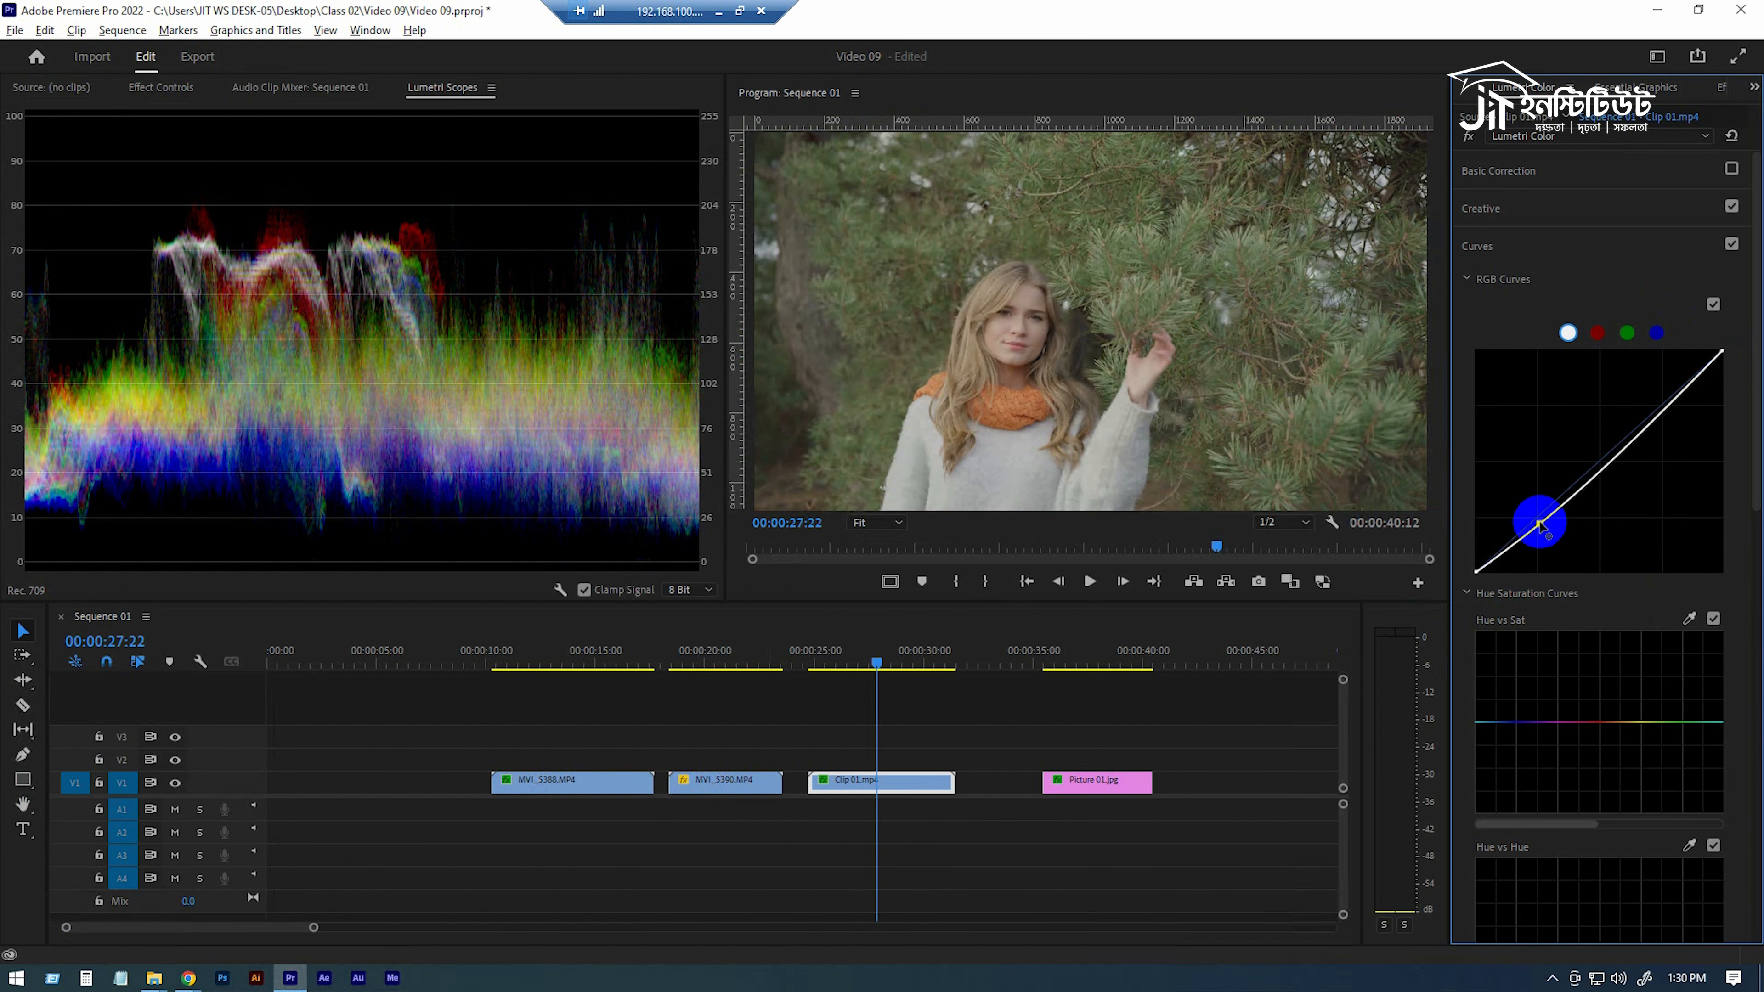
pyautogui.moveTo(1665, 413); pyautogui.dragTo(1656, 402)
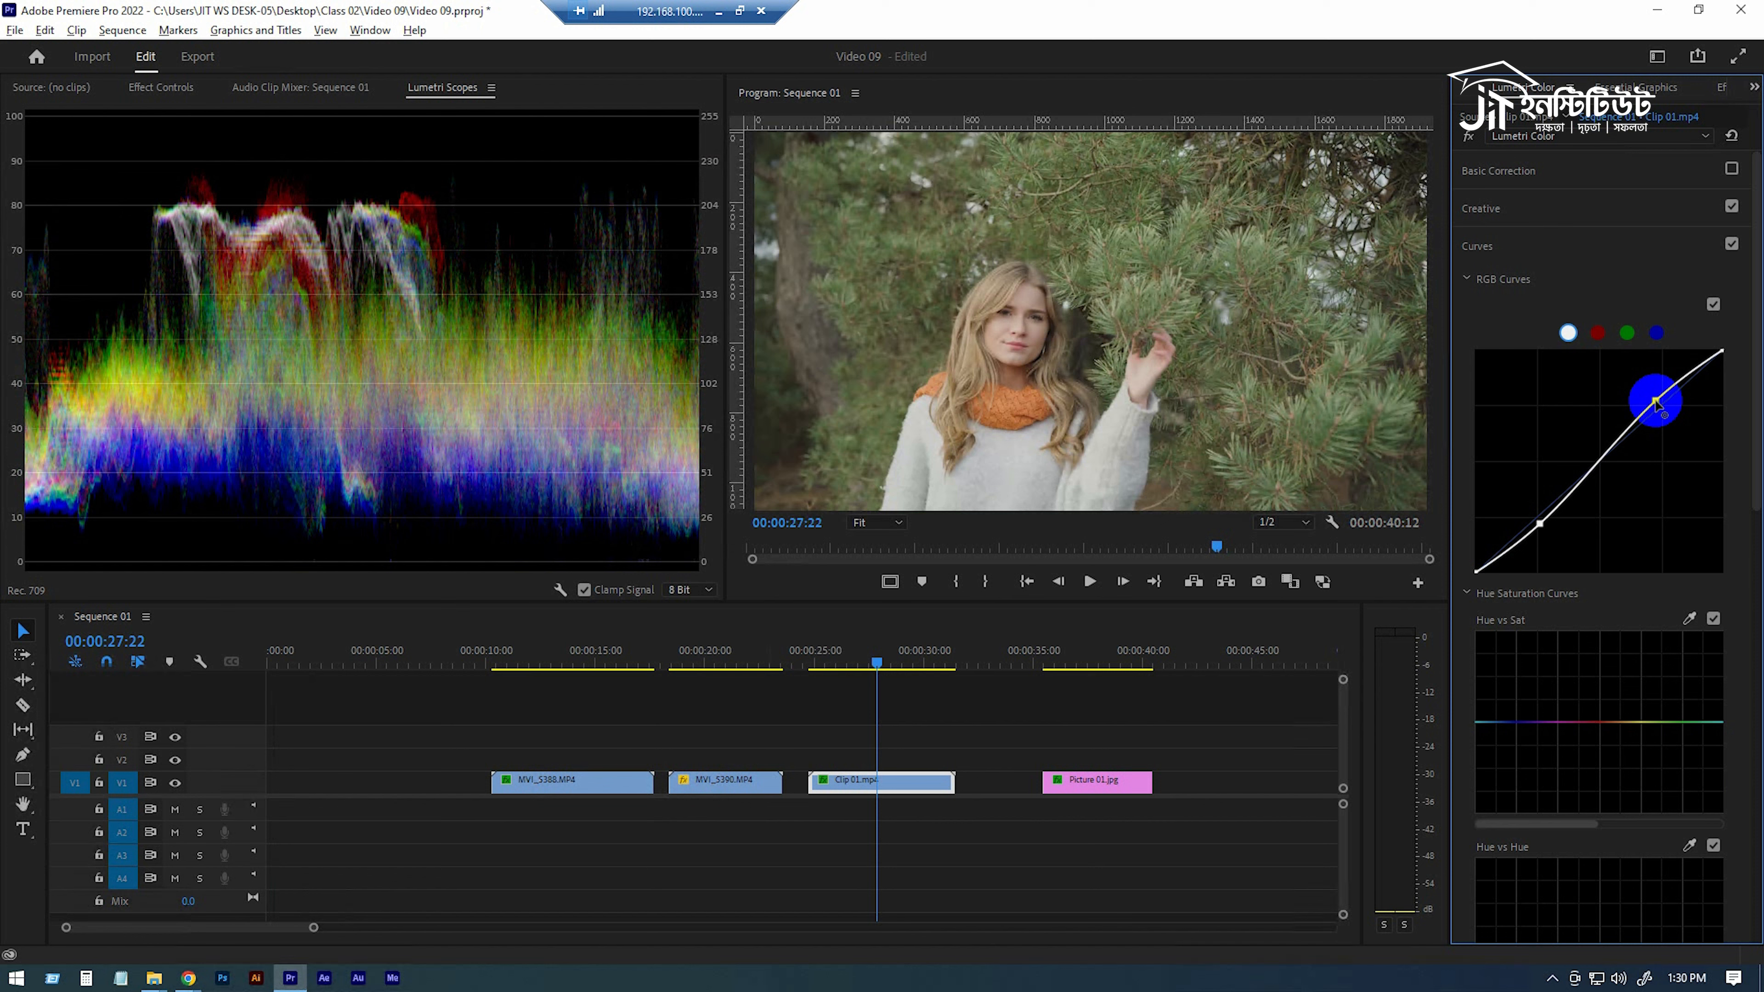
pyautogui.moveTo(1542, 522); pyautogui.dragTo(1550, 528)
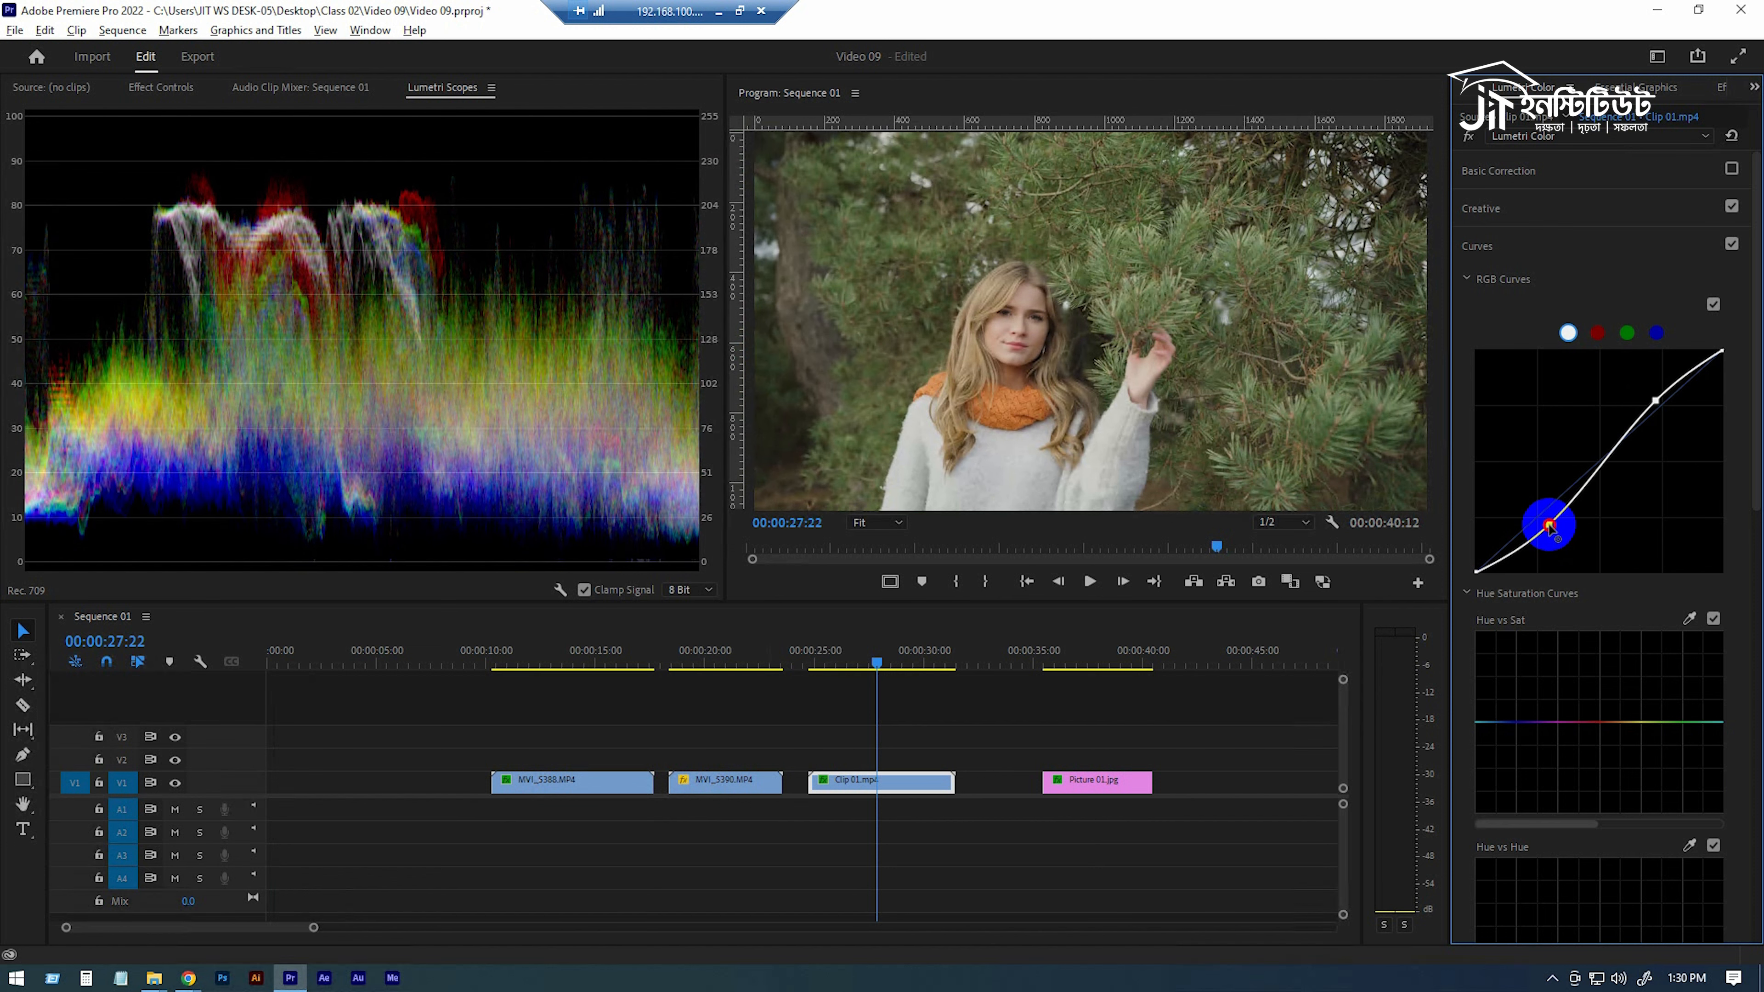
pyautogui.moveTo(1655, 401); pyautogui.dragTo(1657, 401)
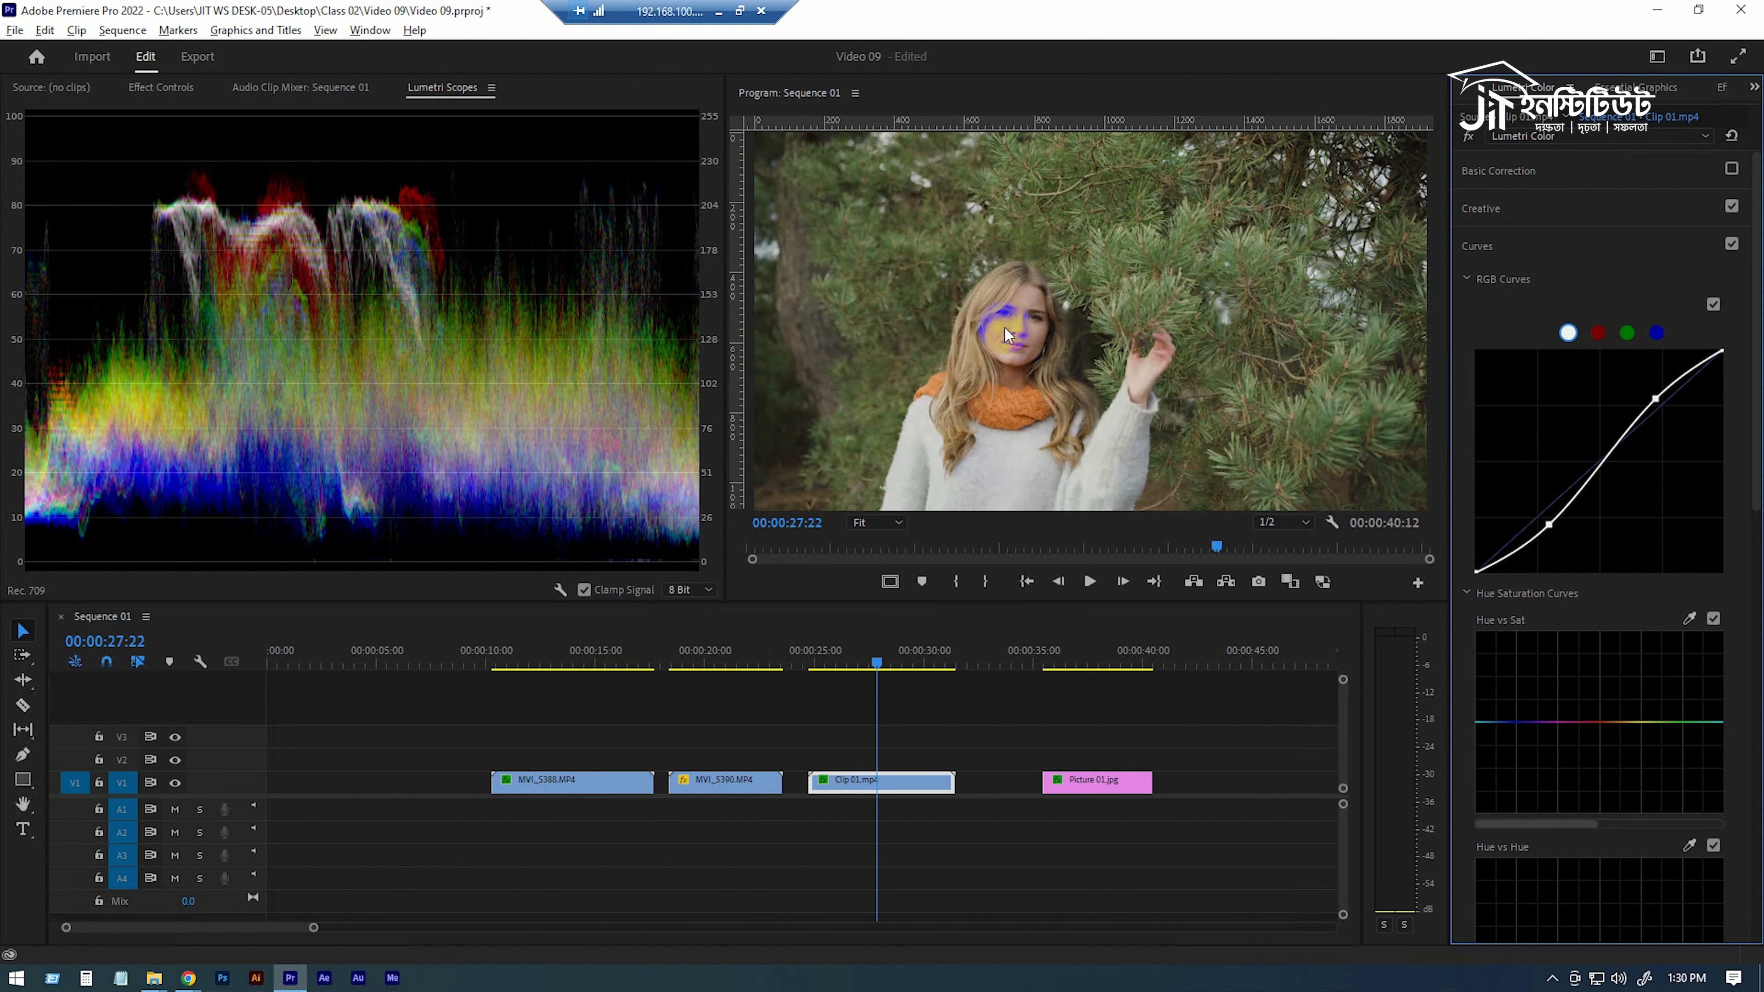
# Compare the Basic Correction grade alone against the curves grade alone, ending with only Curves enabled of the two.
pyautogui.click(1732, 245)
pyautogui.click(1732, 170)
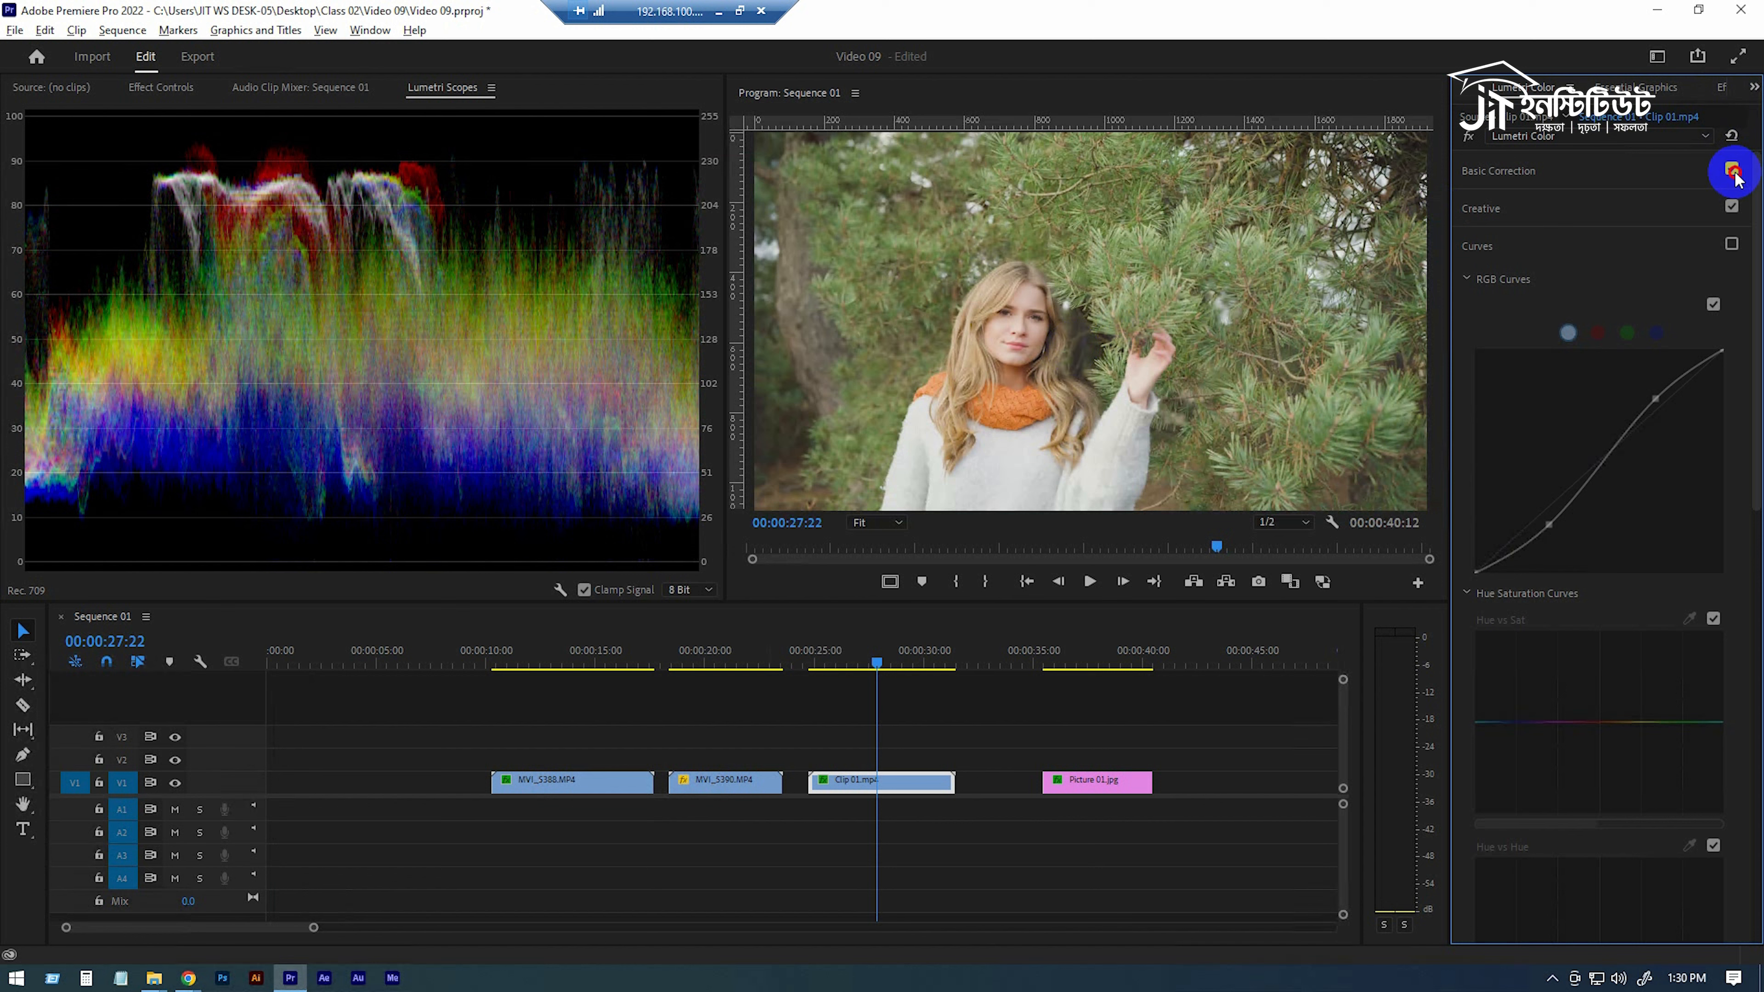
pyautogui.click(1732, 169)
pyautogui.click(1732, 245)
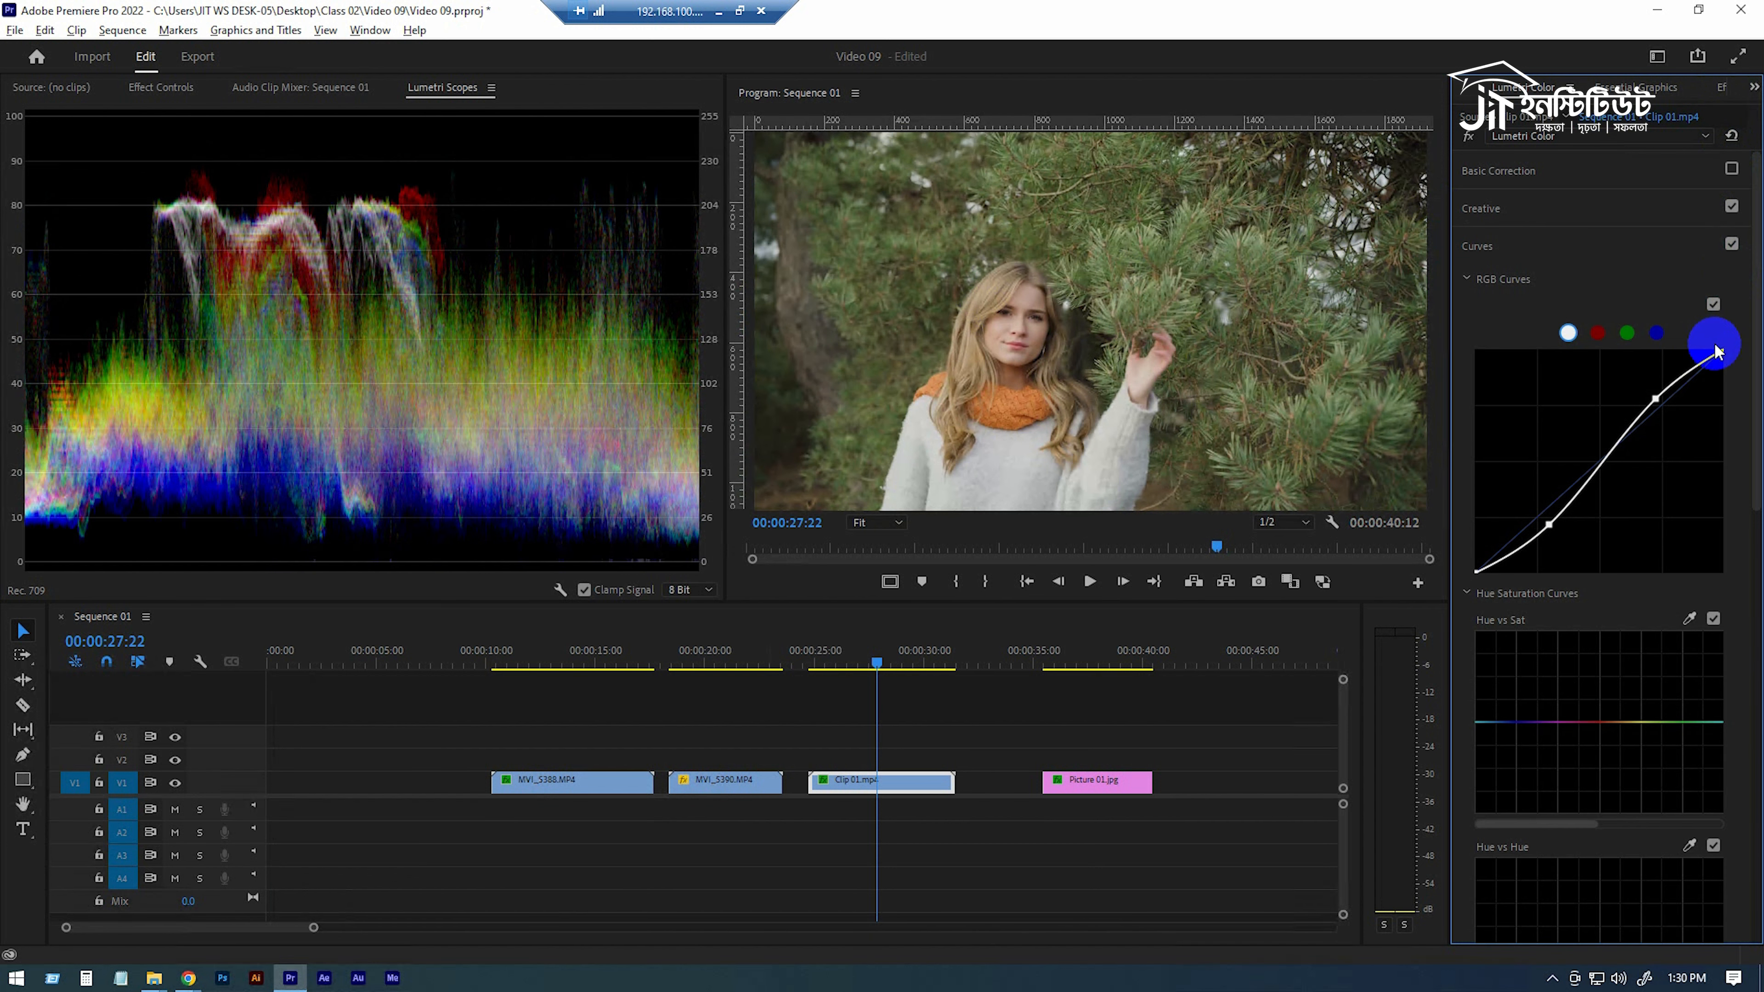
# Raise the white curve's shadow point slightly and compare the image with Curves disabled and enabled.
pyautogui.moveTo(1722, 352)
pyautogui.mouseDown()
pyautogui.moveTo(1675, 339)
pyautogui.moveTo(1738, 354)
pyautogui.mouseUp()
pyautogui.moveTo(1750, 387); pyautogui.dragTo(1750, 383)
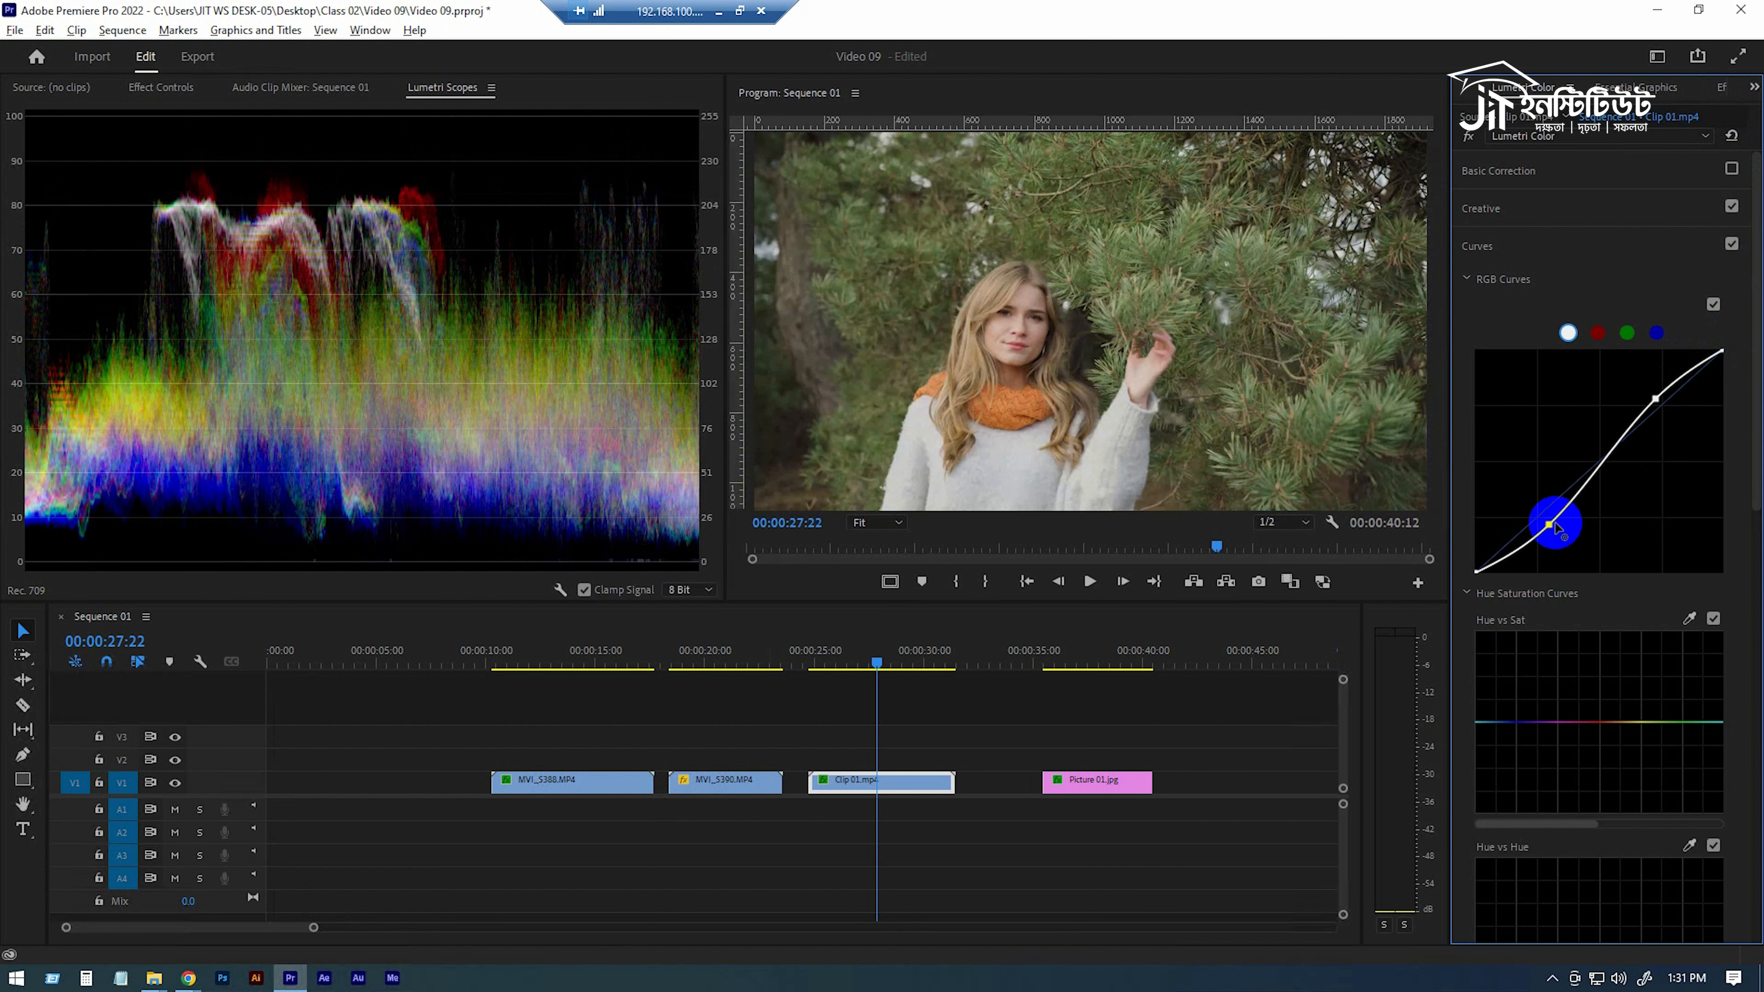
pyautogui.moveTo(1548, 521); pyautogui.dragTo(1548, 522)
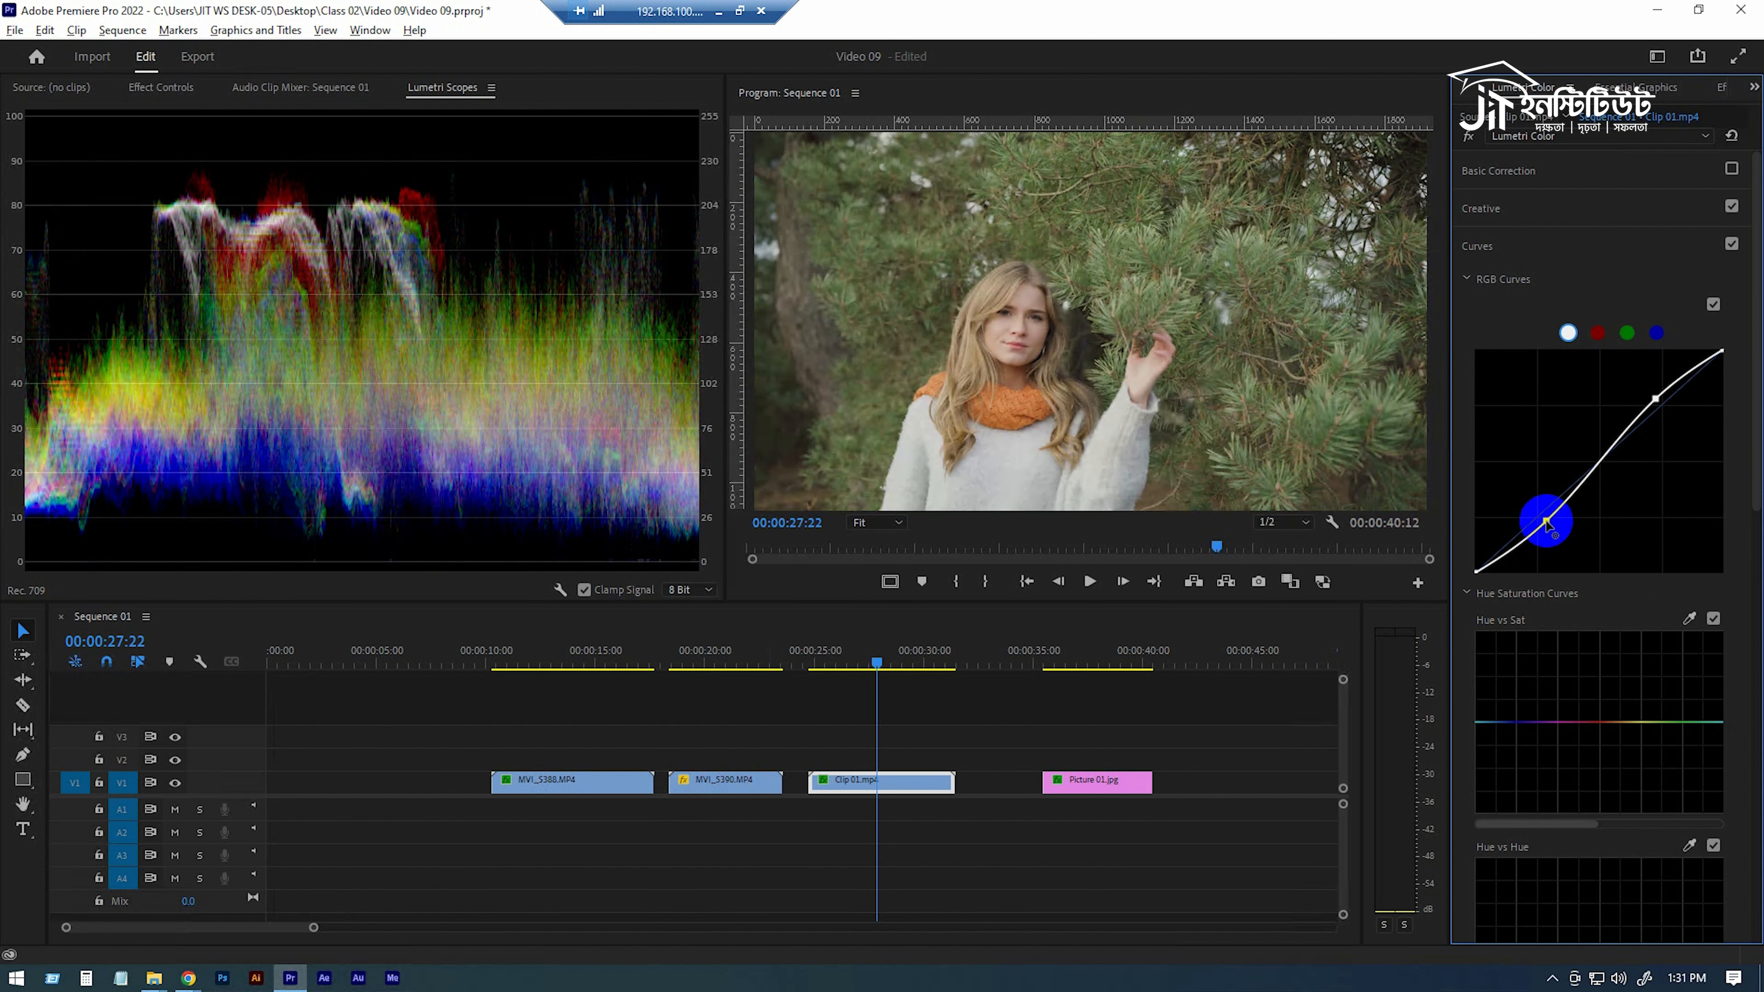
pyautogui.click(1731, 244)
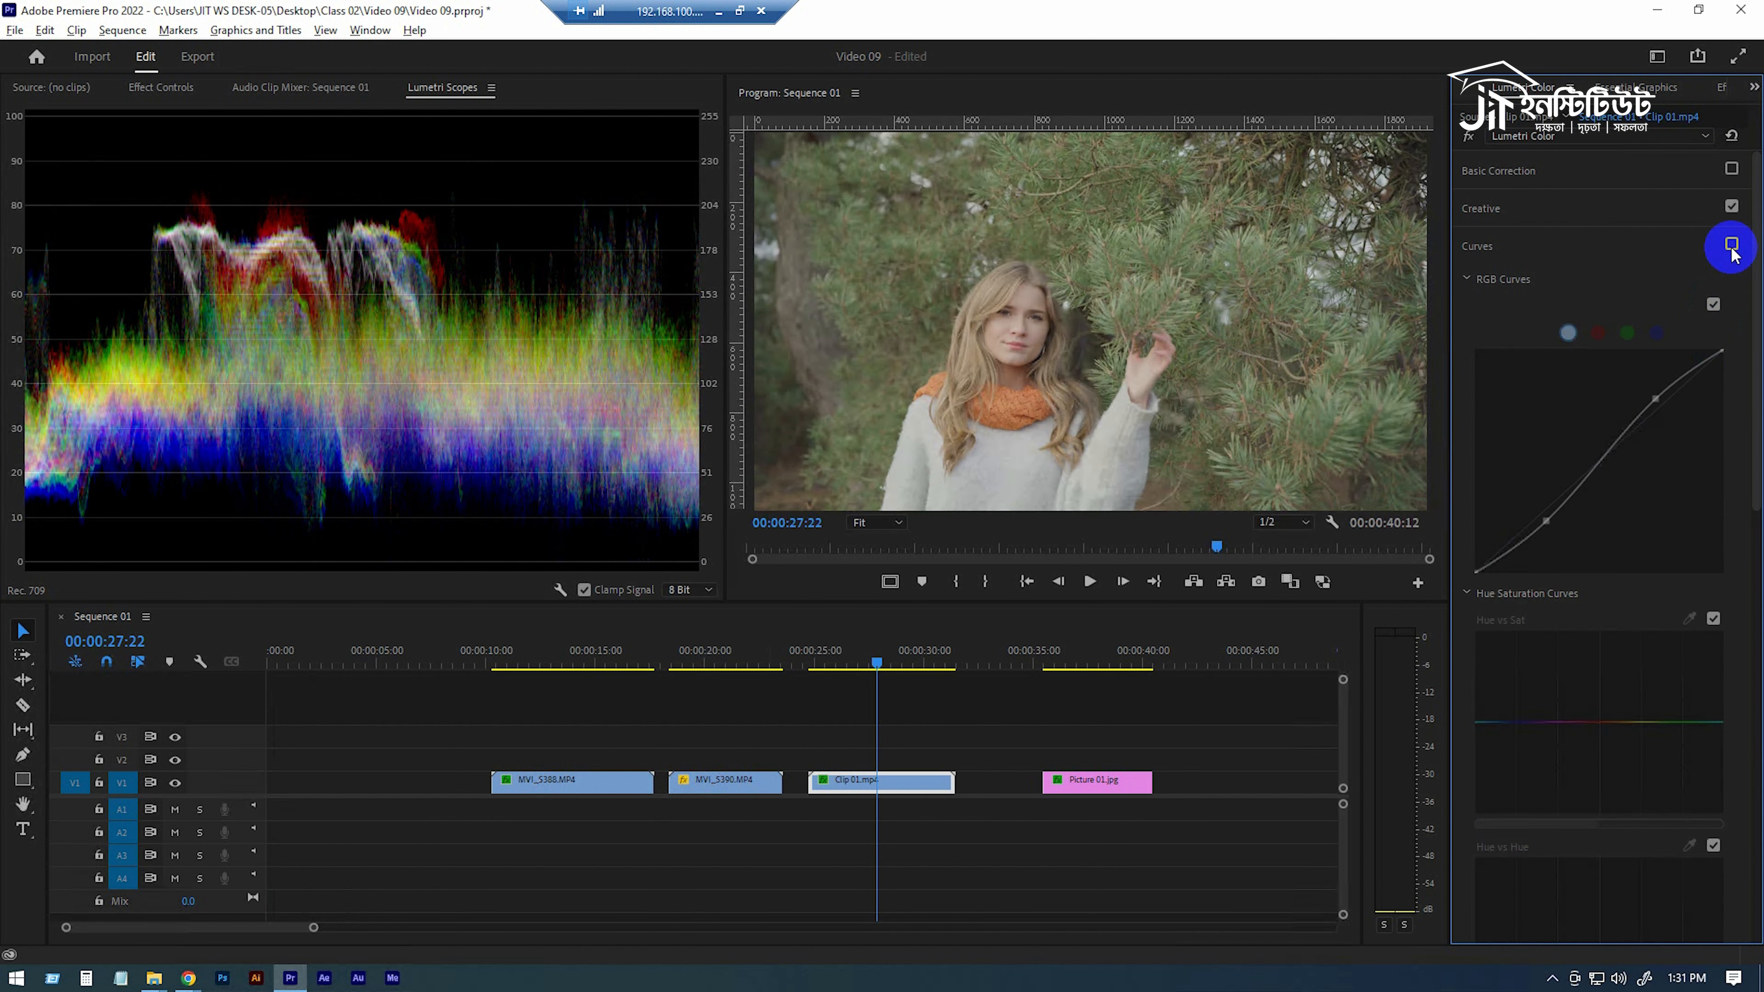
pyautogui.click(1731, 247)
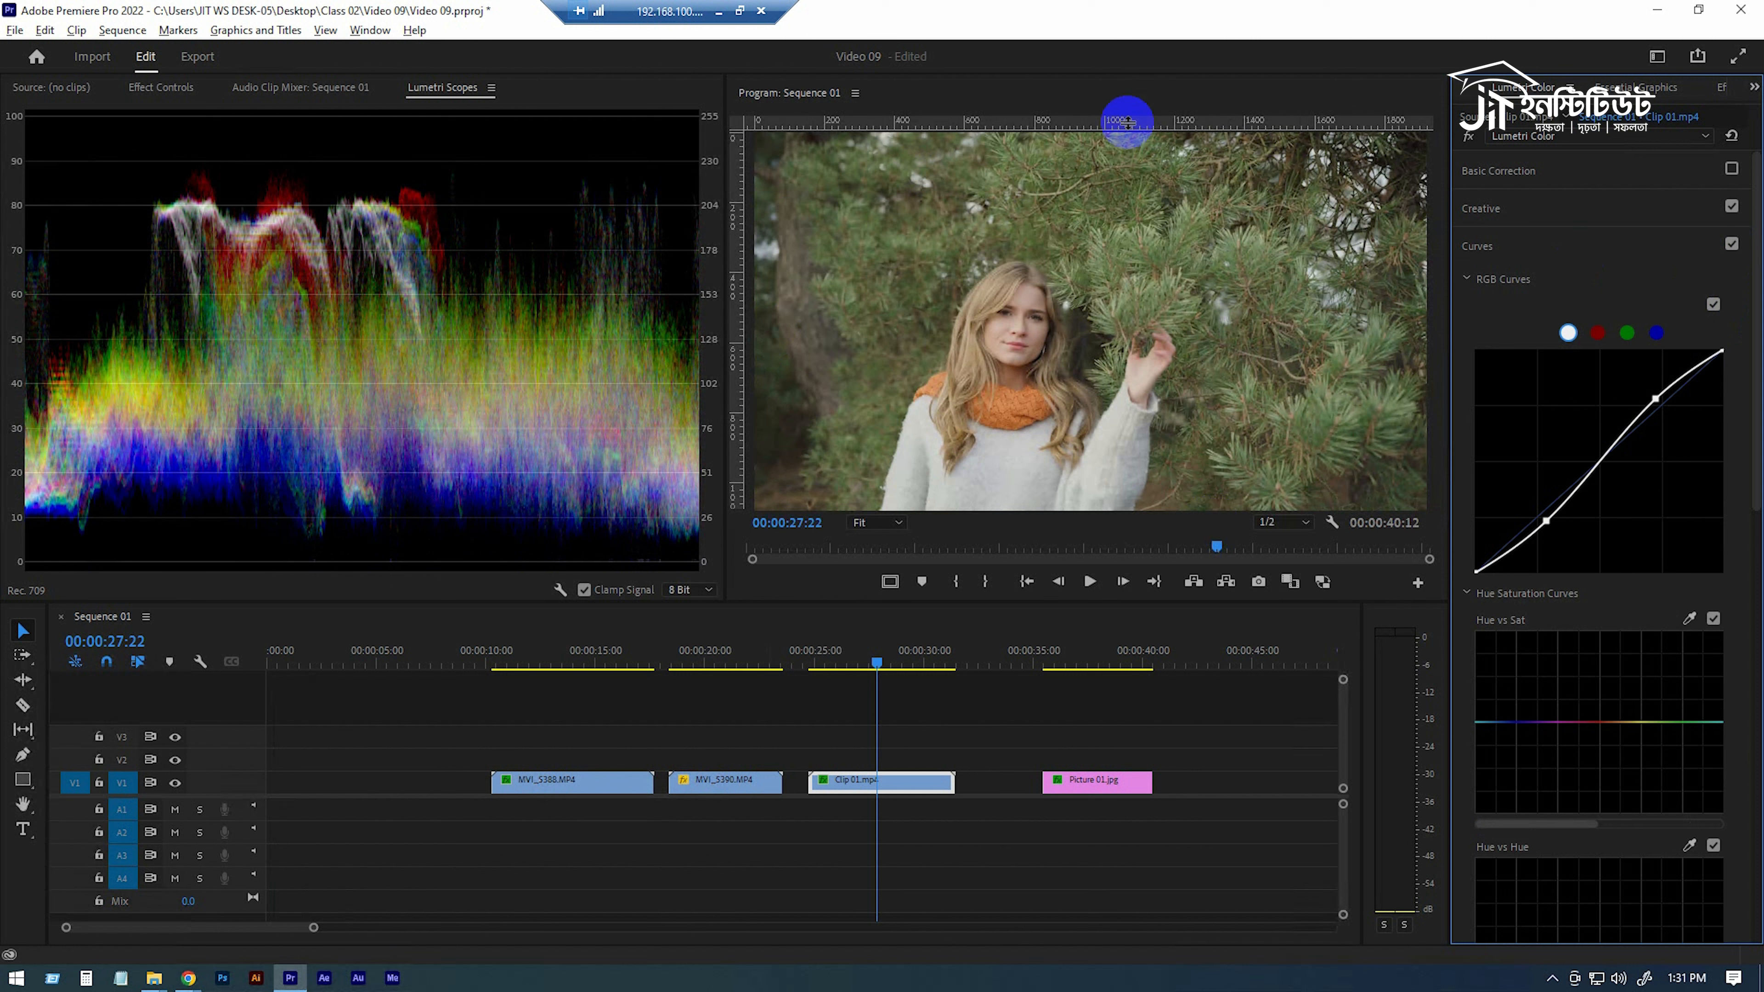
# Add a shadow point at the red curve's lower quarter and a slightly raised highlight point at its upper quarter.
pyautogui.click(1598, 333)
pyautogui.click(1628, 333)
pyautogui.click(1657, 333)
pyautogui.click(1599, 333)
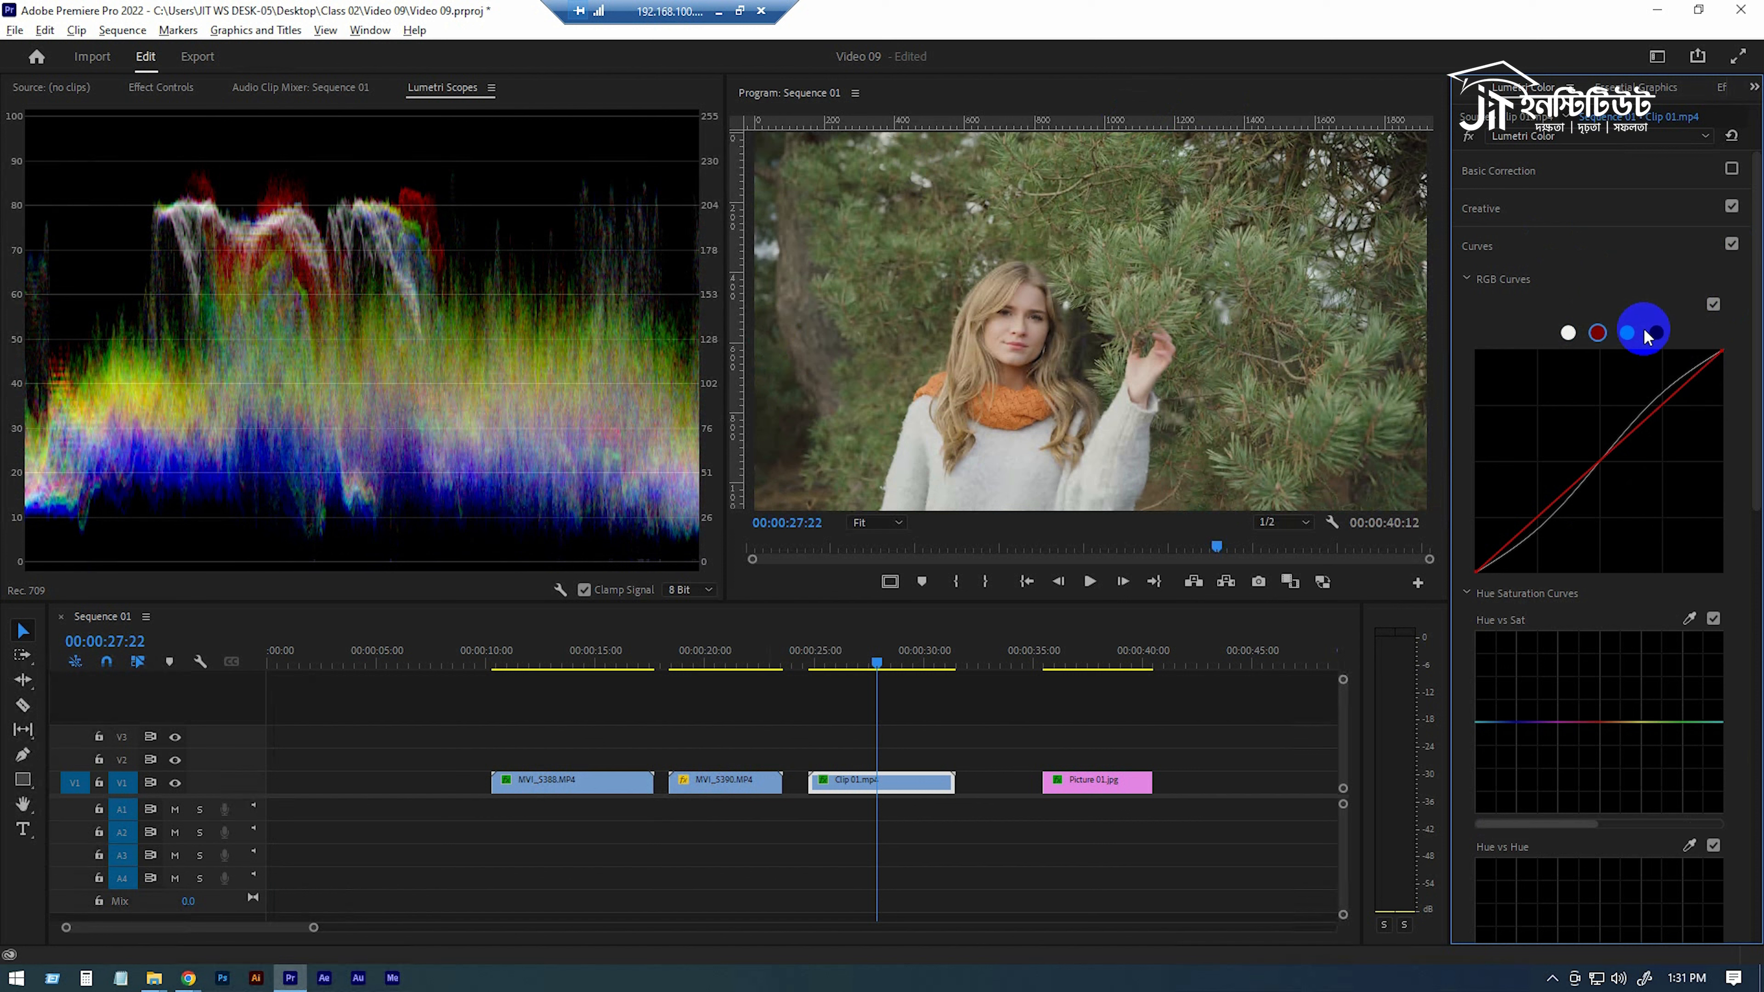
pyautogui.click(1536, 522)
pyautogui.moveTo(1537, 525); pyautogui.dragTo(1540, 529)
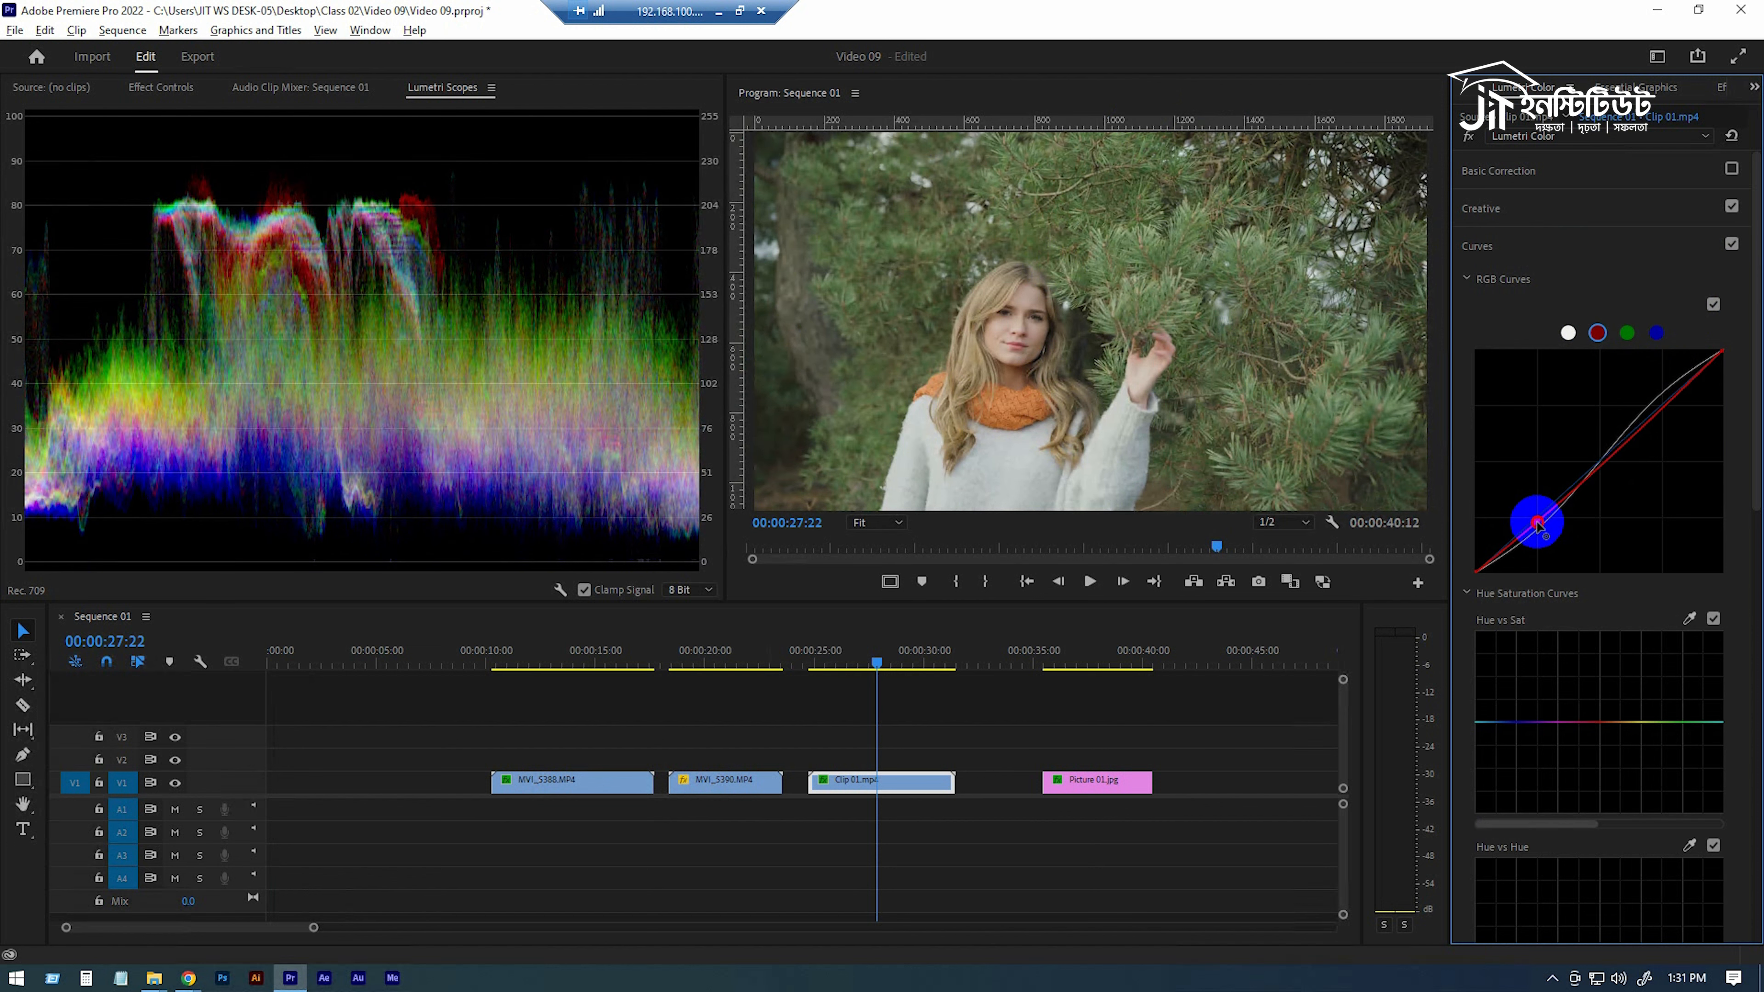
pyautogui.moveTo(1539, 525); pyautogui.dragTo(1540, 527)
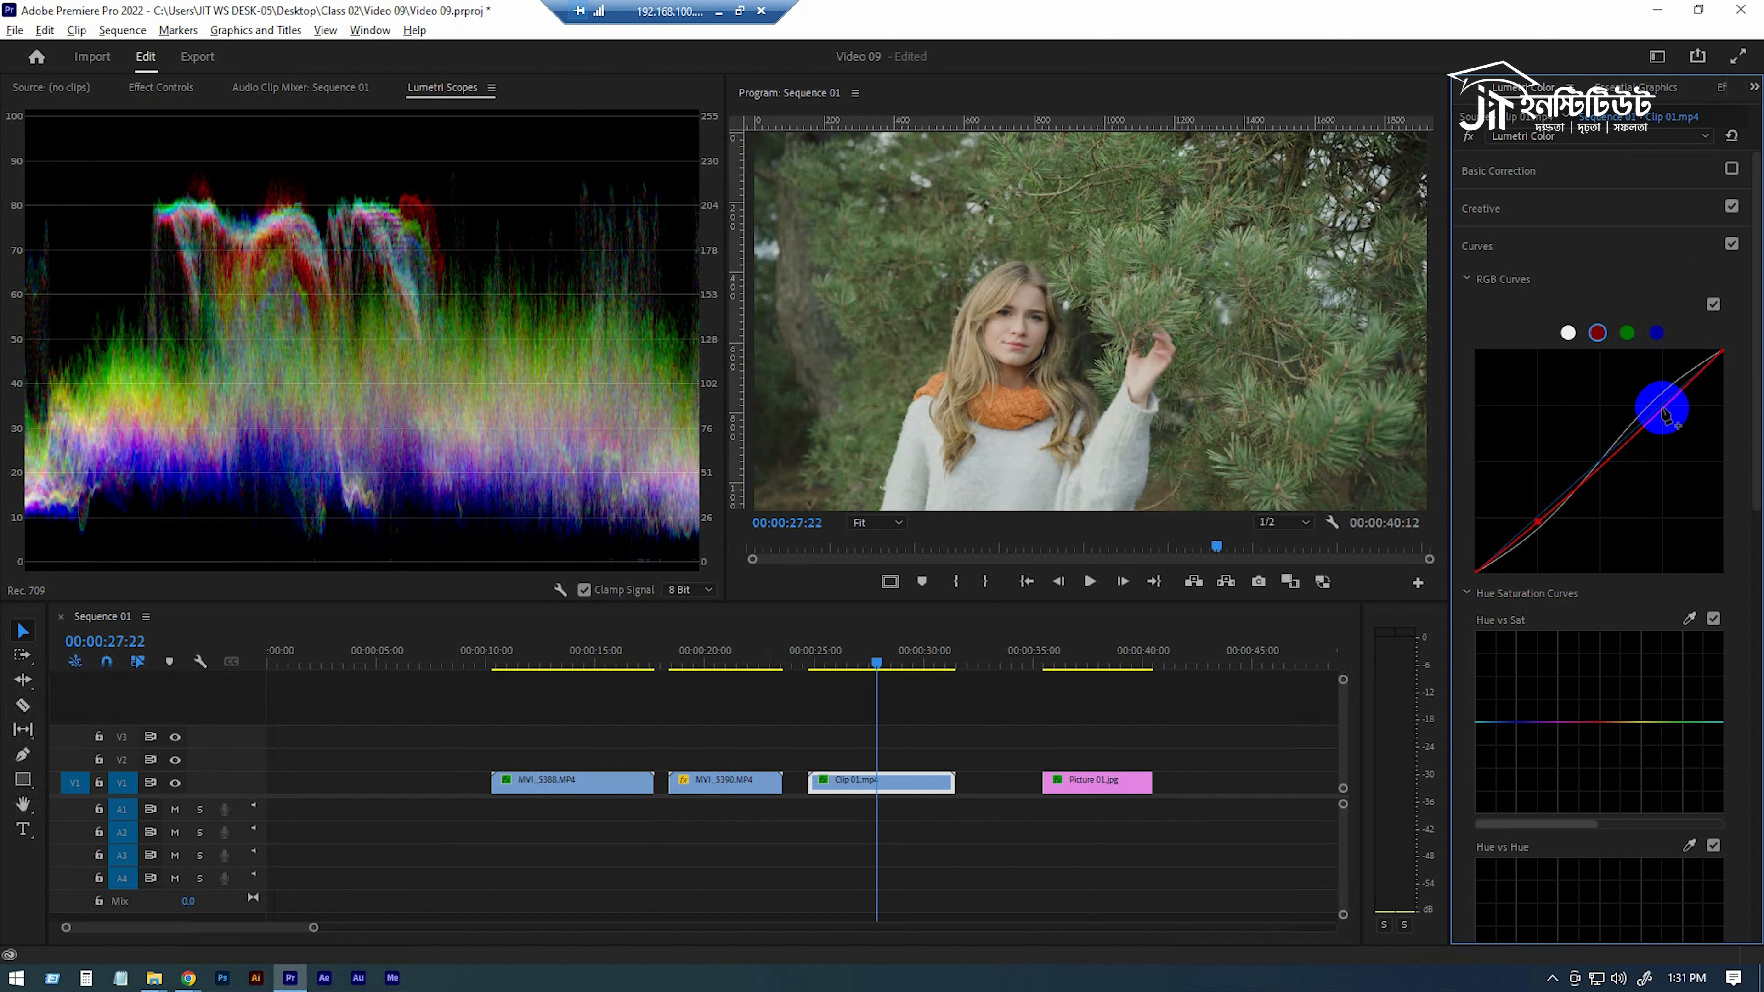
pyautogui.moveTo(1668, 414); pyautogui.dragTo(1658, 410)
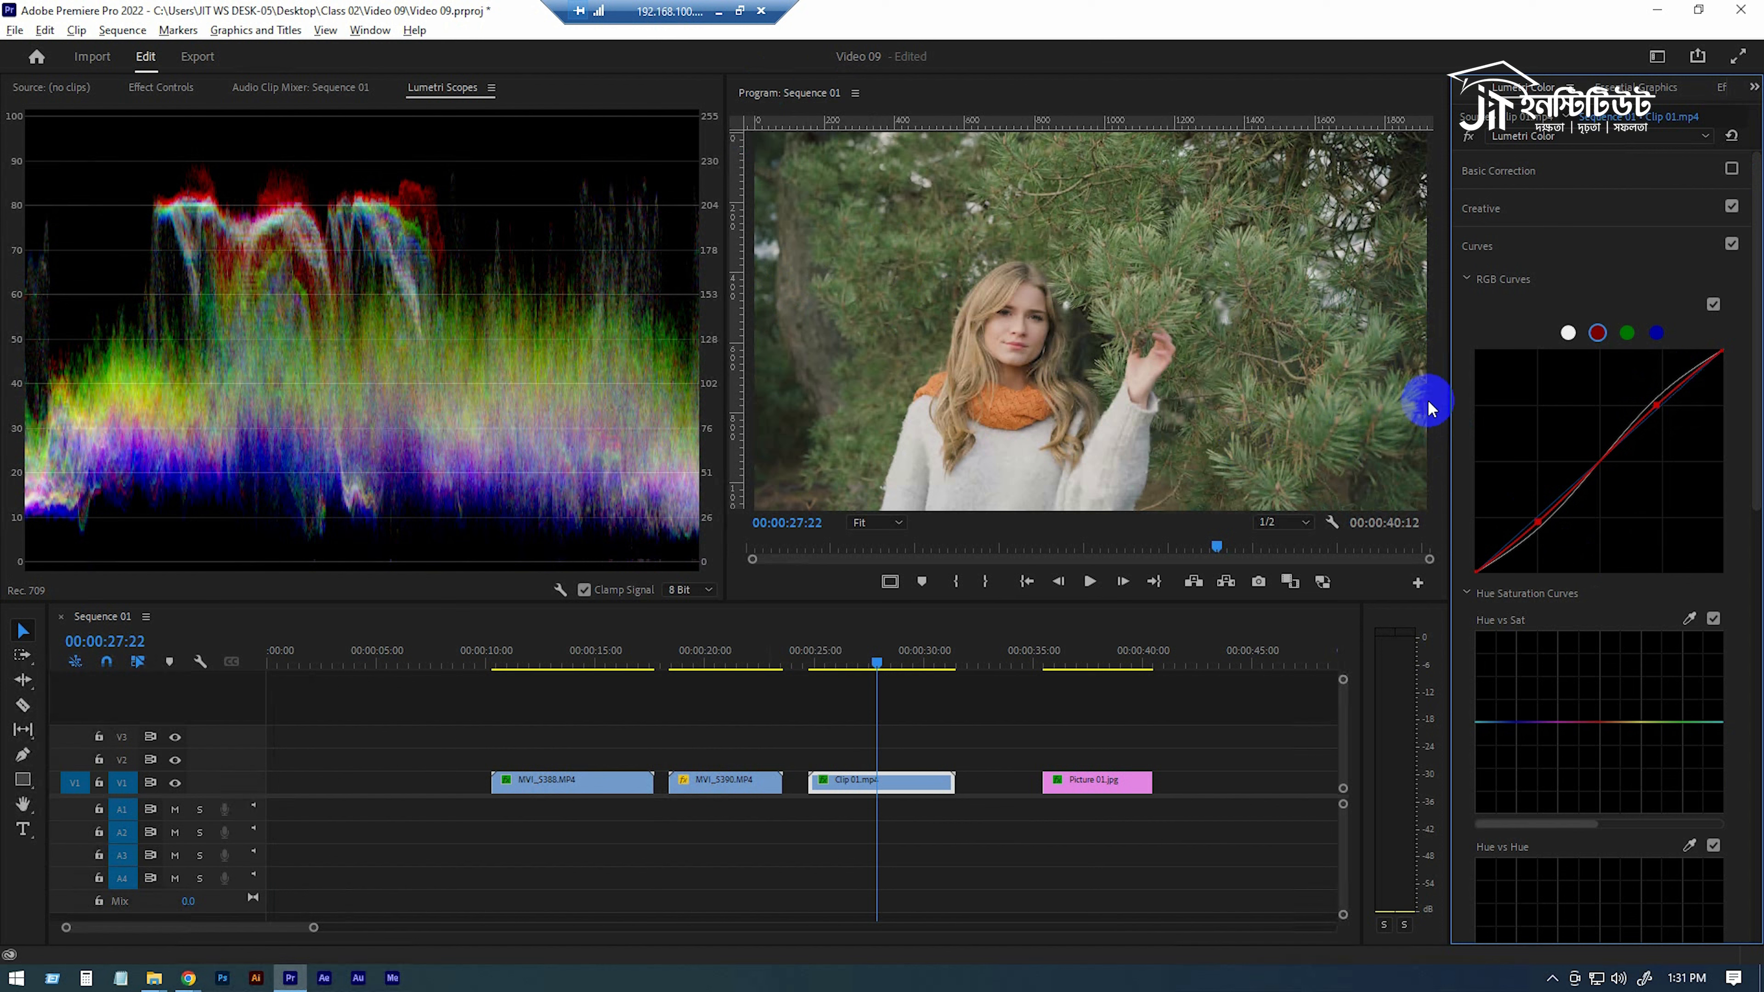
# Try pulling the red curve's shadows far down and its highlights up, and undo a strong highlight reduction.
pyautogui.moveTo(1539, 526); pyautogui.dragTo(1545, 542)
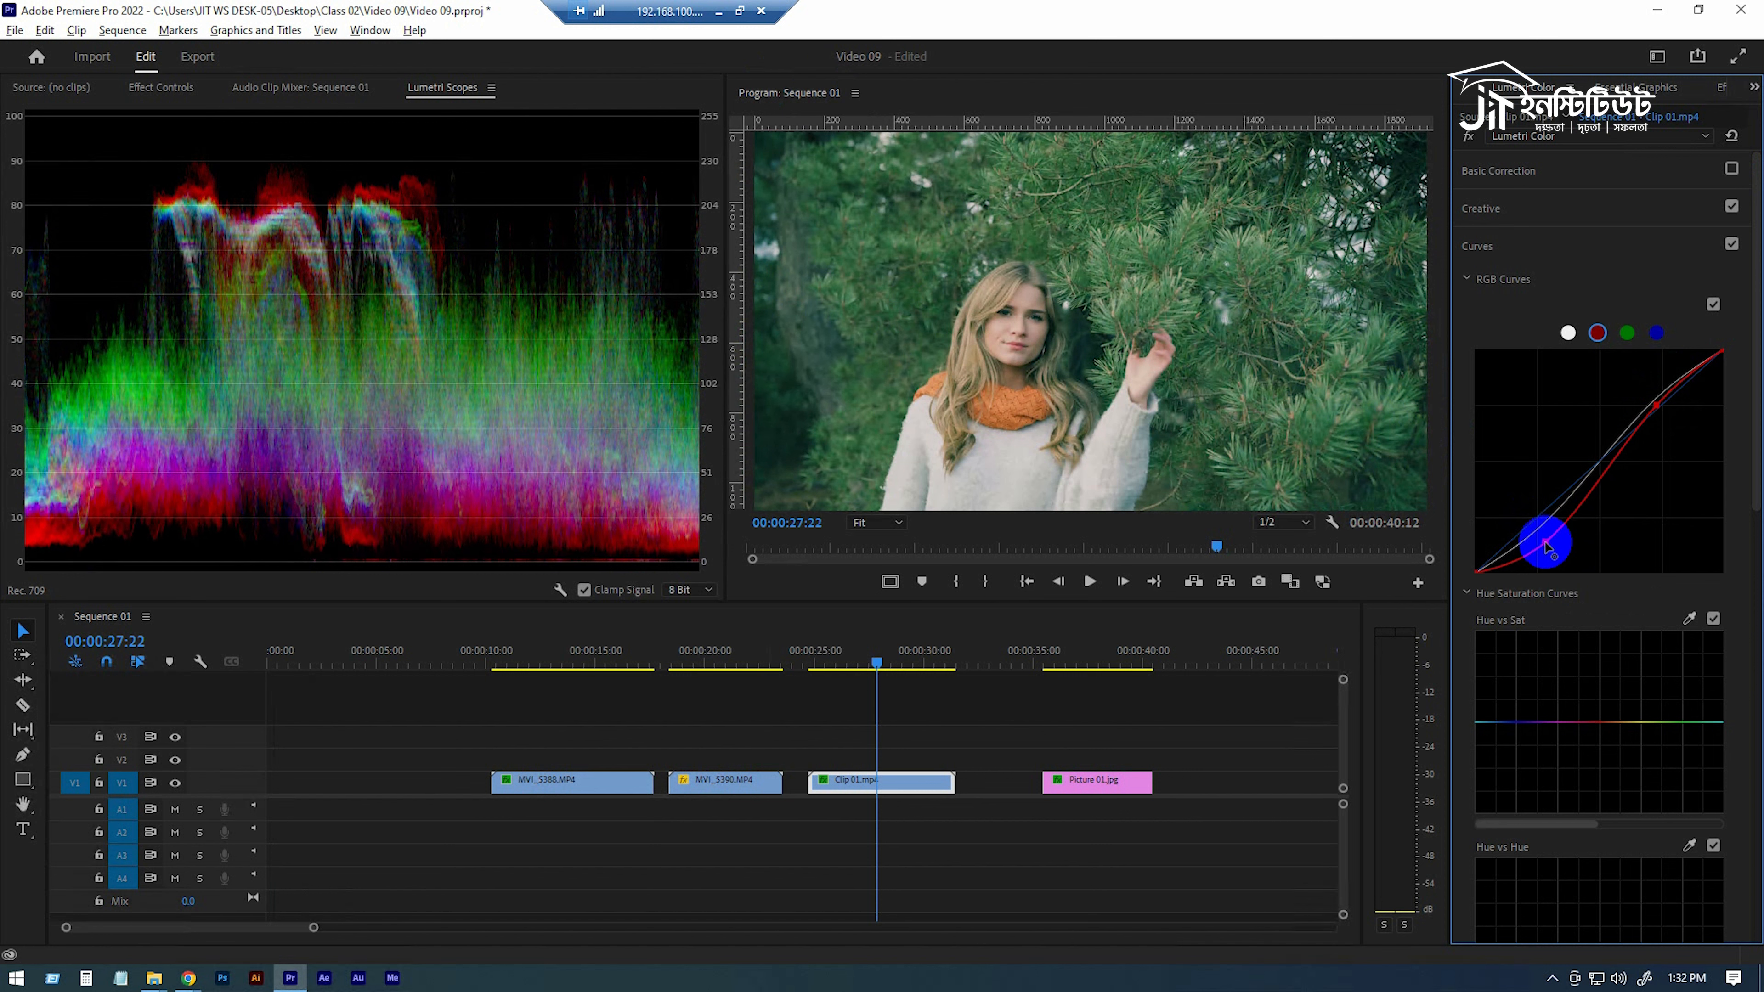
pyautogui.moveTo(1655, 403); pyautogui.dragTo(1649, 396)
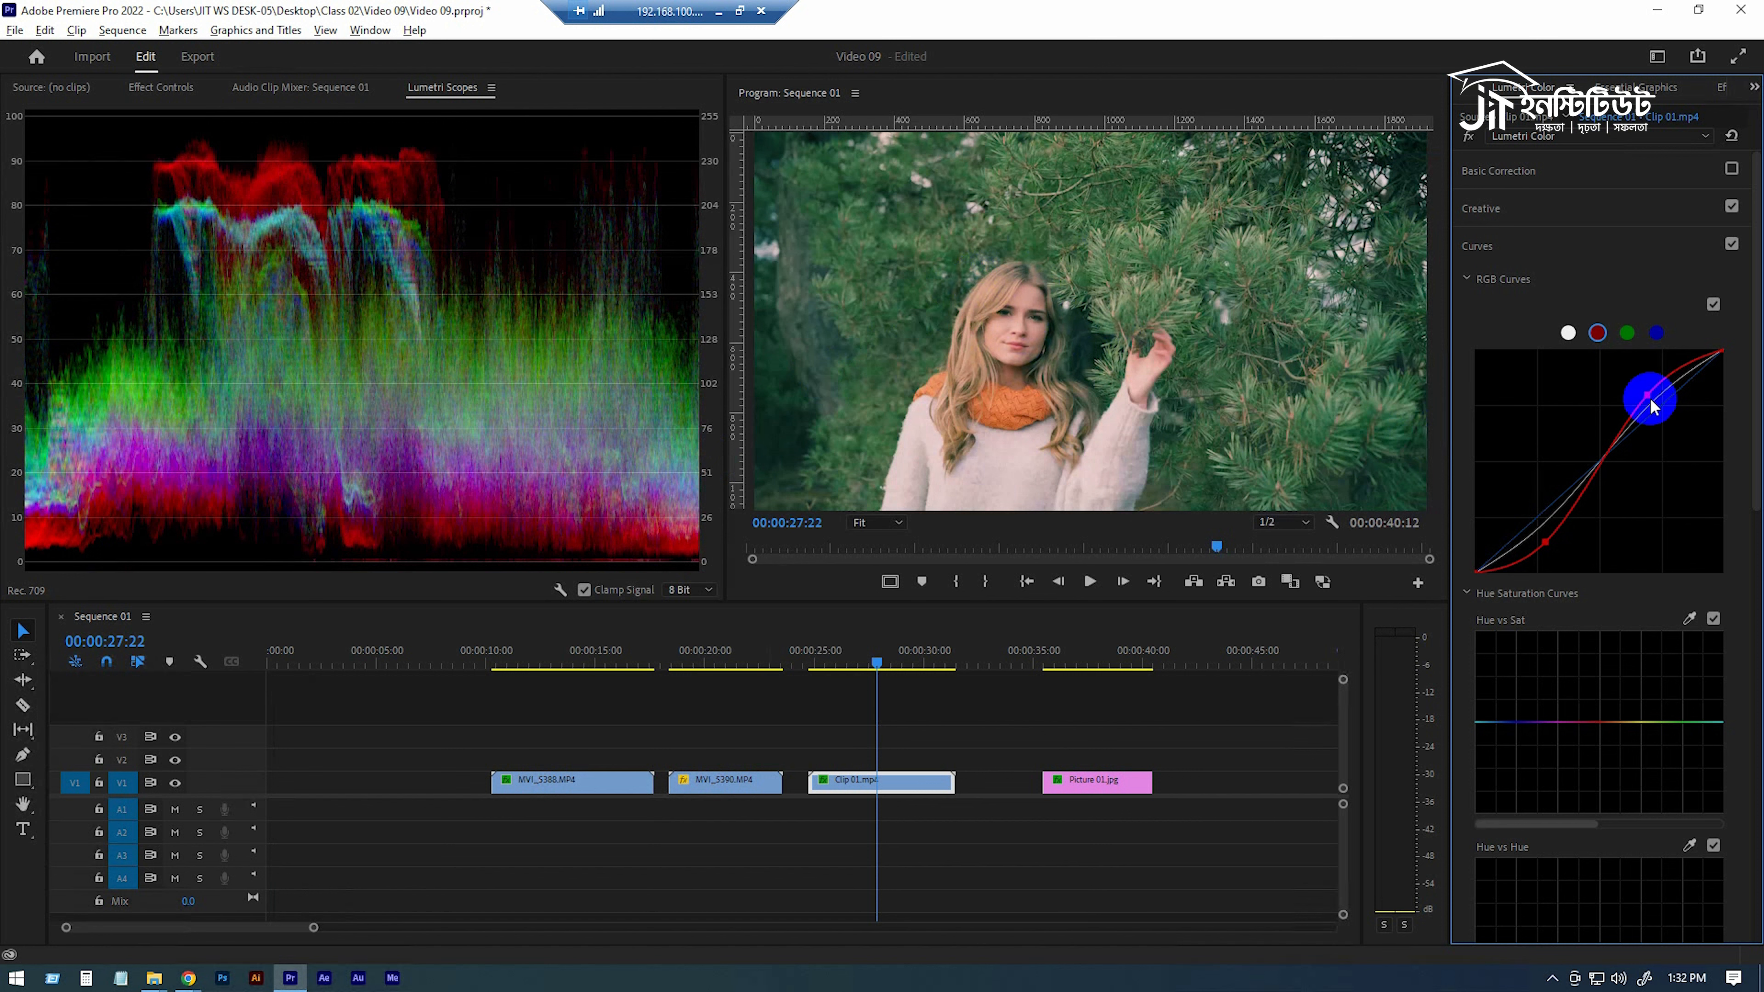
pyautogui.moveTo(1652, 396); pyautogui.dragTo(1683, 422)
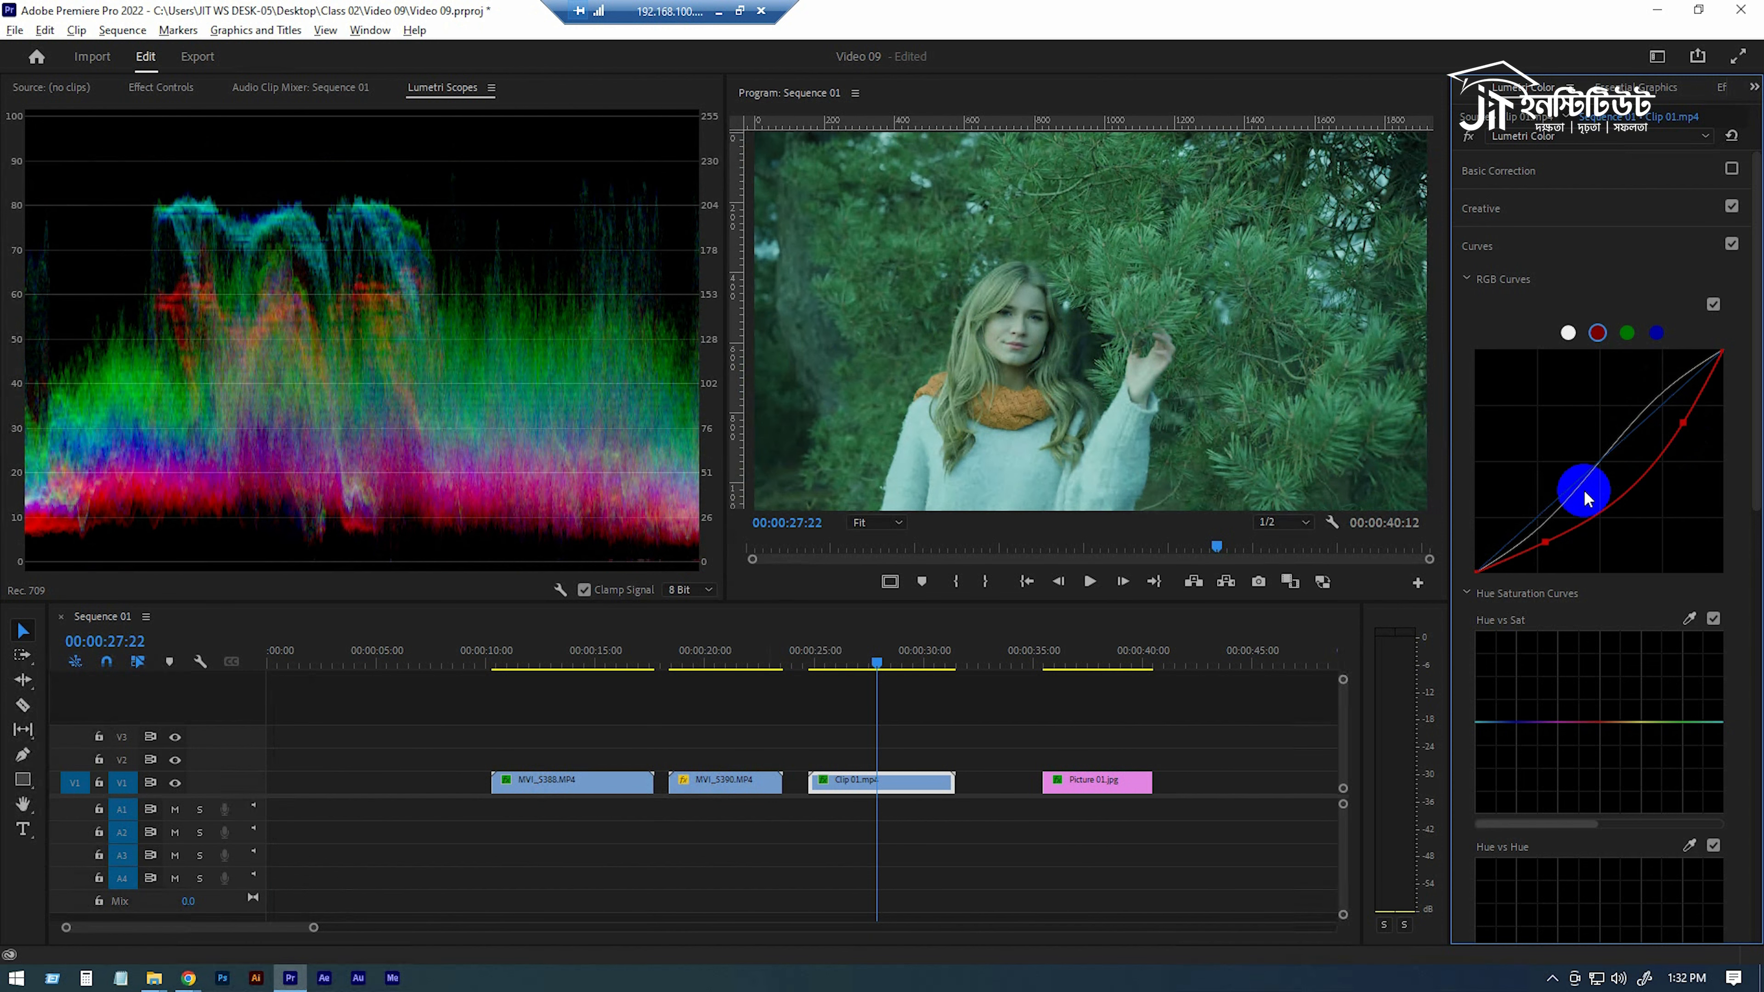
pyautogui.hotkey('ctrl', 'z')
# Soften the red curve to a mild S by raising its shadow point and lowering its highlight point slightly.
pyautogui.moveTo(1546, 544); pyautogui.dragTo(1539, 531)
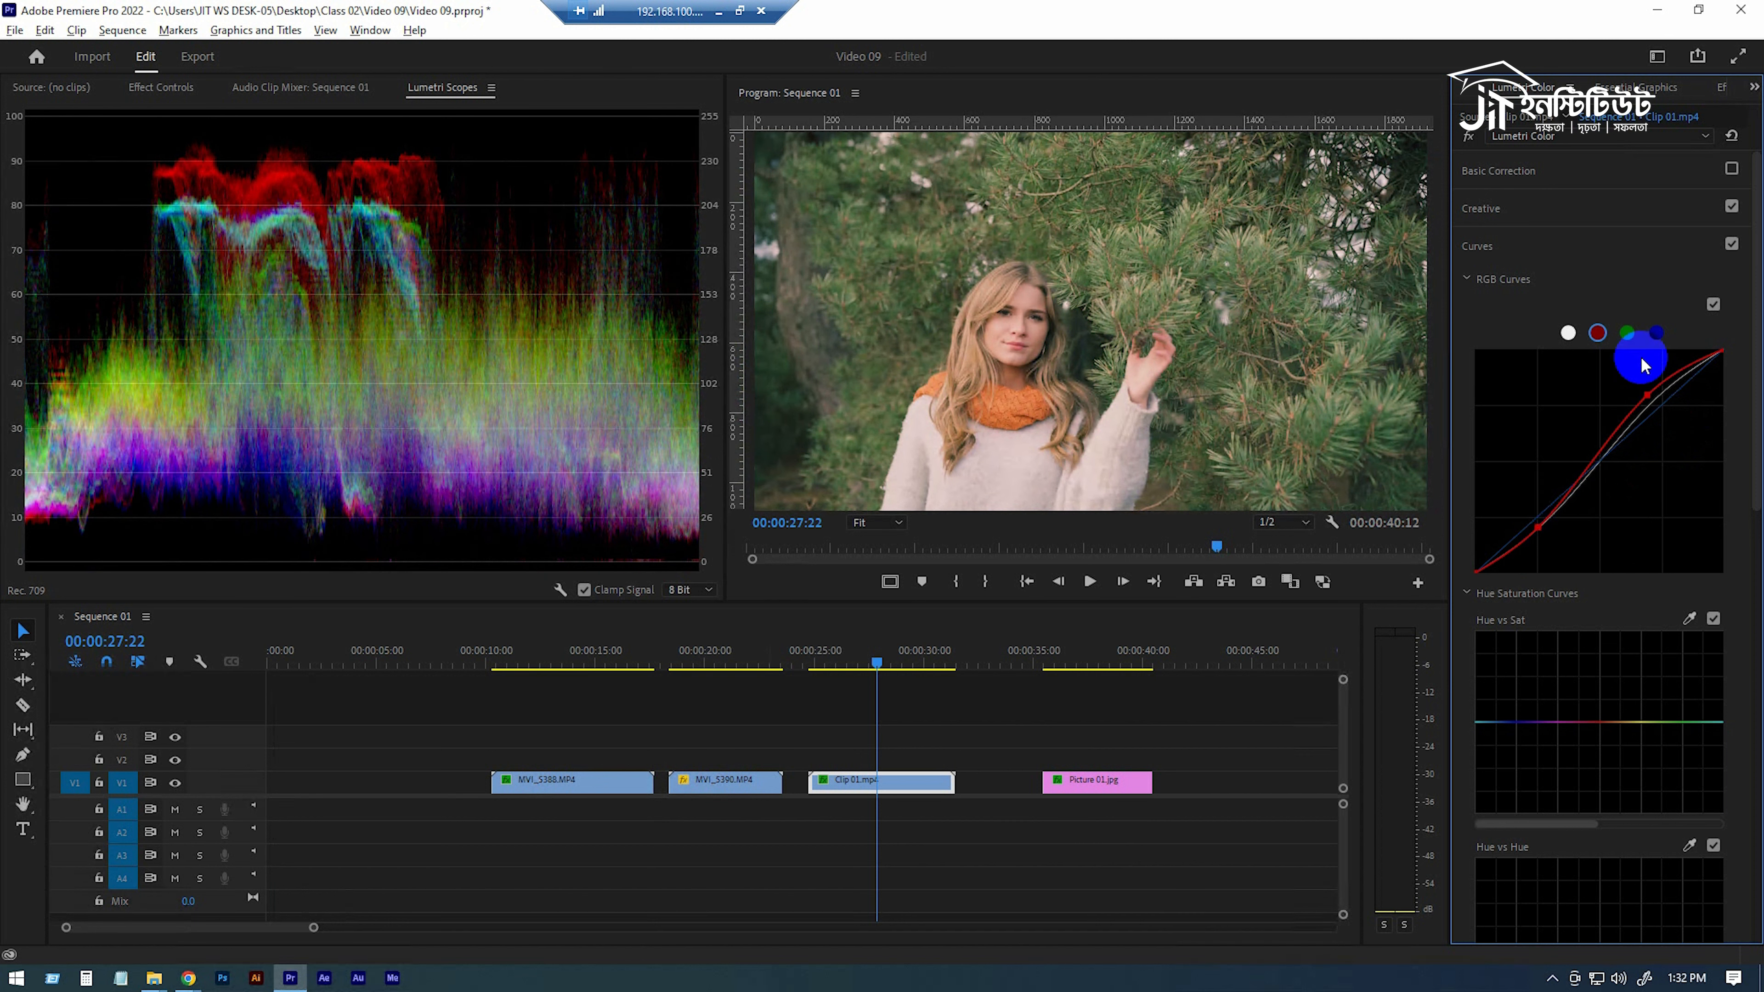
pyautogui.moveTo(1647, 395); pyautogui.dragTo(1654, 402)
pyautogui.moveTo(1537, 527); pyautogui.dragTo(1543, 531)
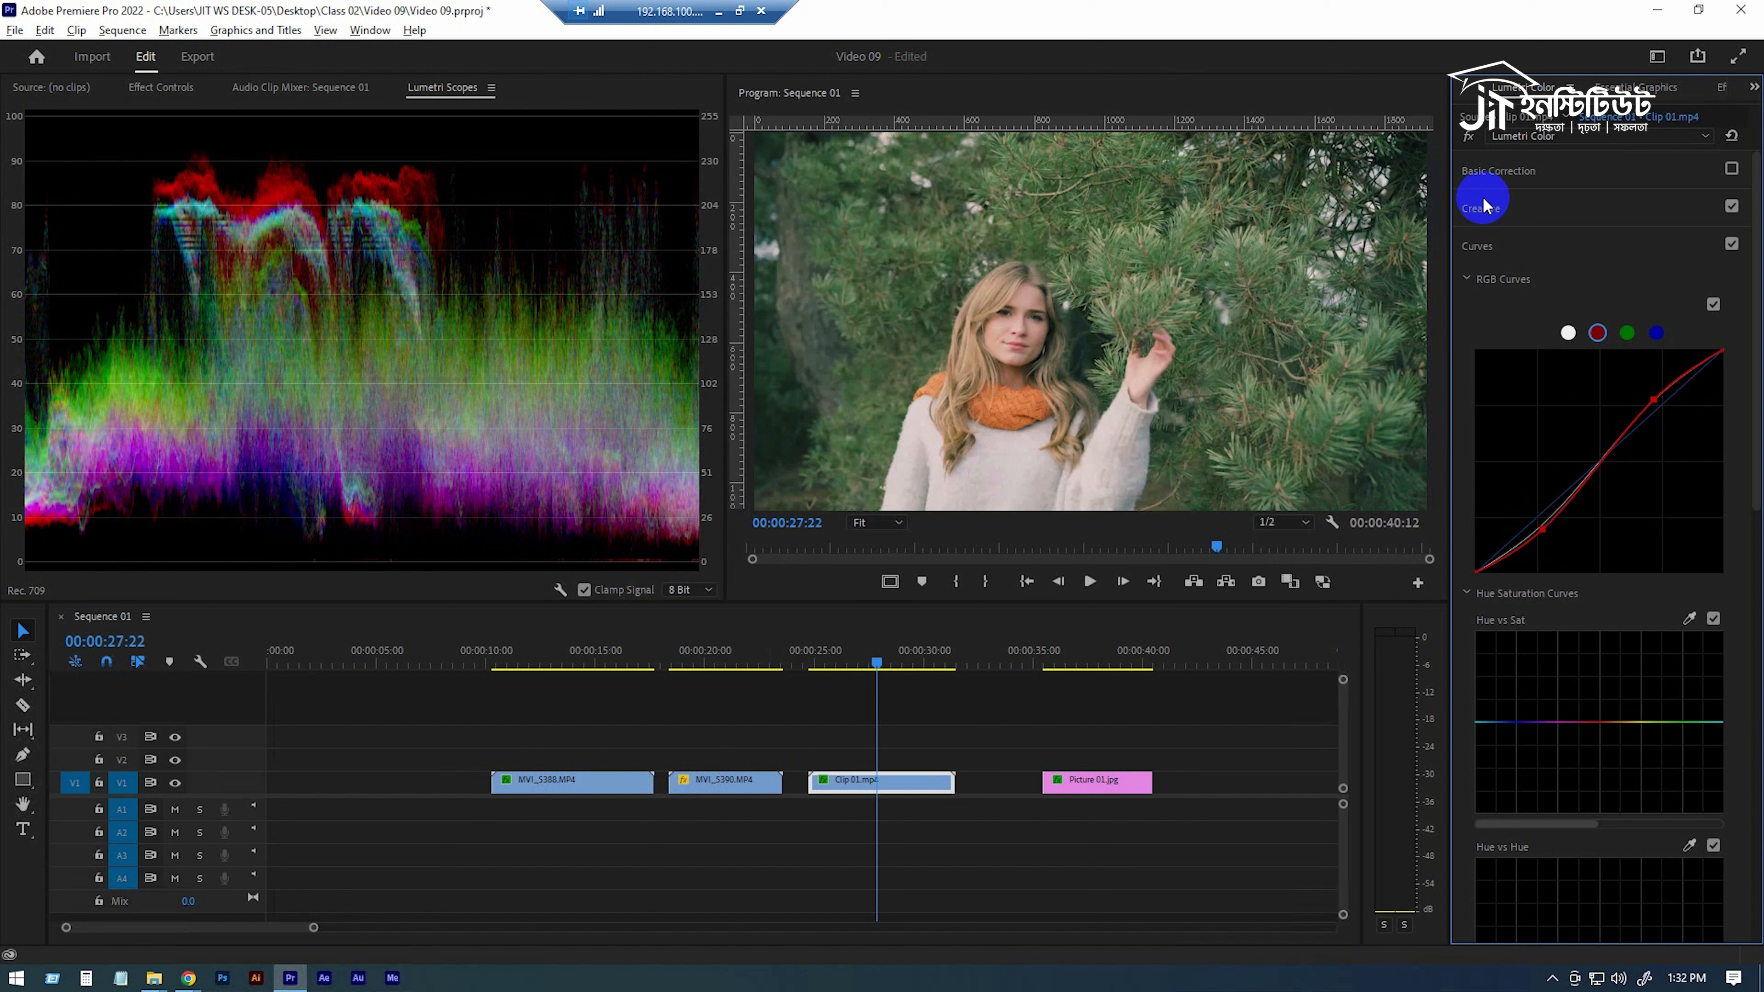
# Add a slightly raised shadow point and a slightly lowered highlight point to the green RGB curve.
pyautogui.click(1627, 334)
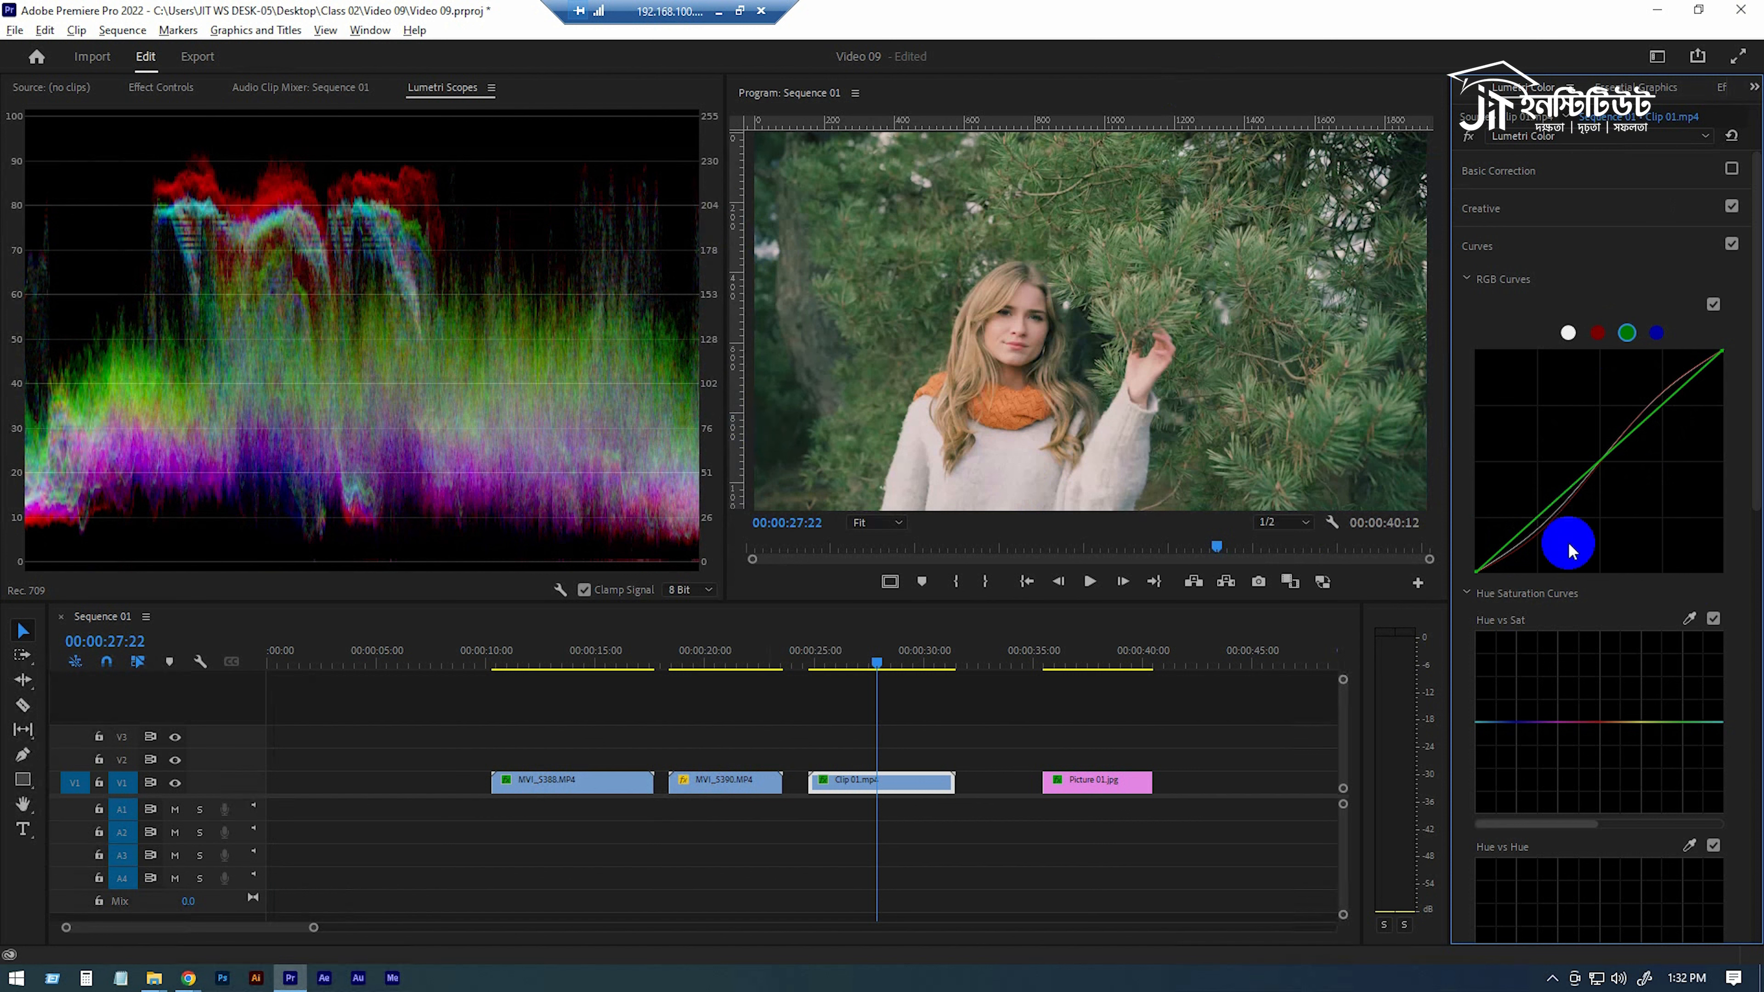
pyautogui.moveTo(1535, 526); pyautogui.dragTo(1531, 521)
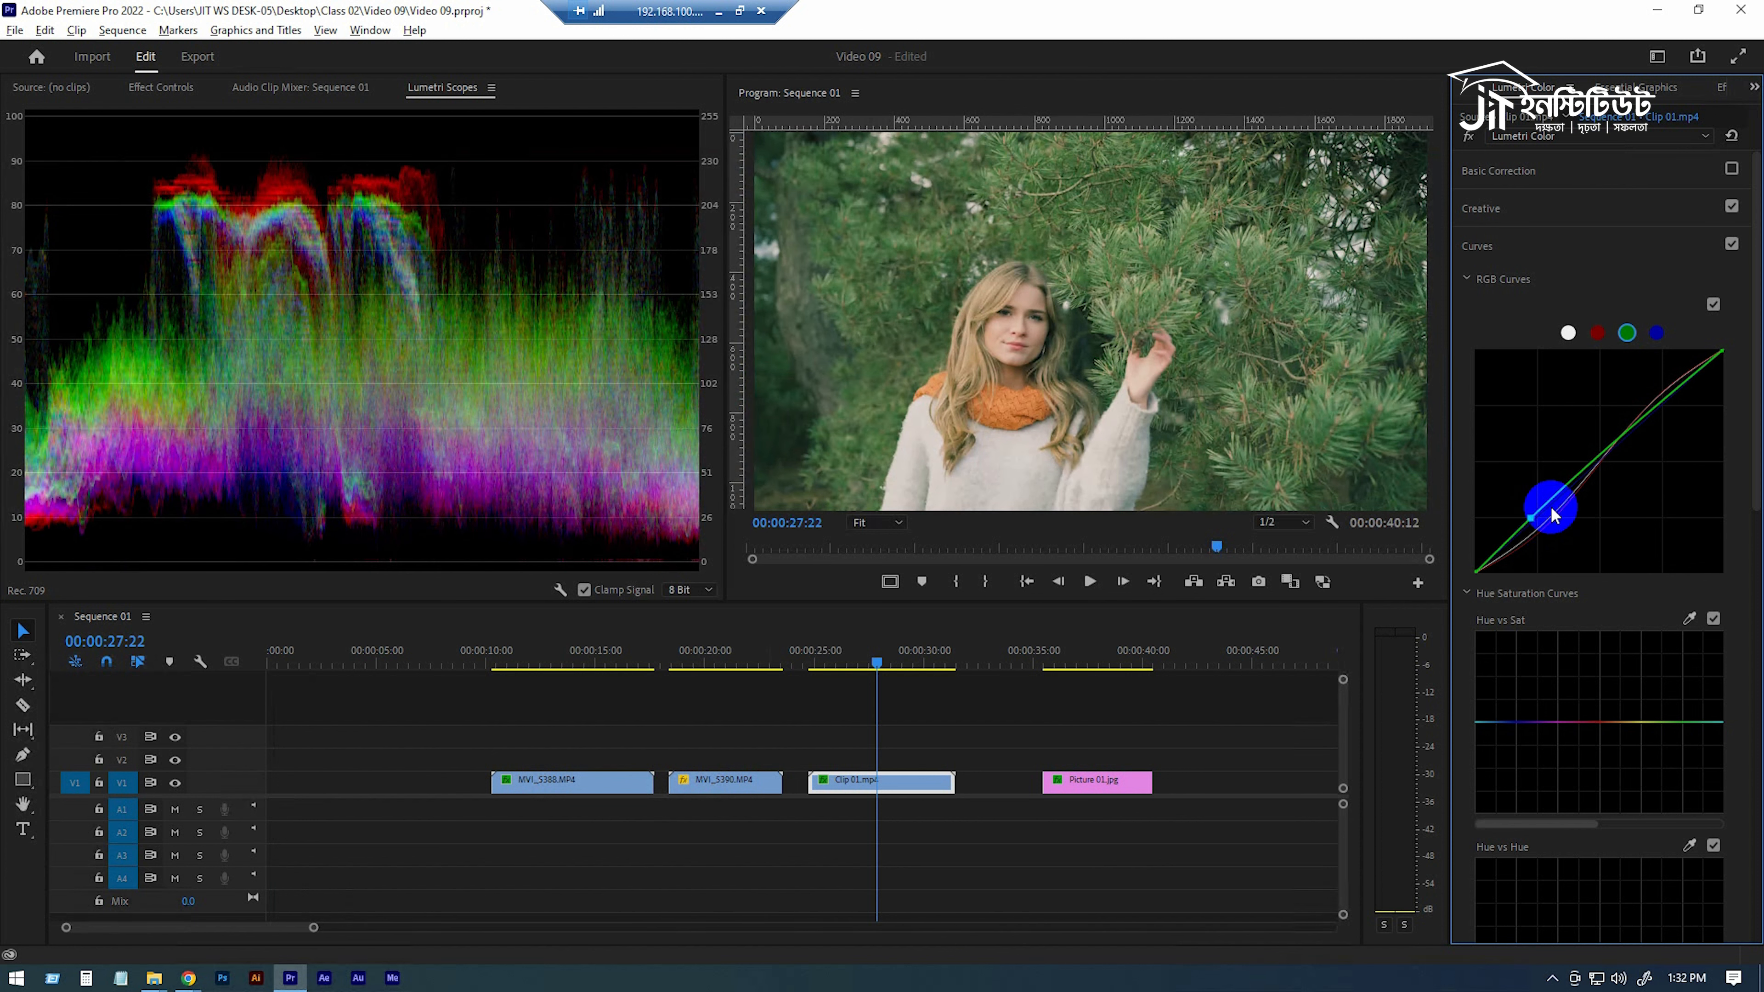
pyautogui.click(1660, 403)
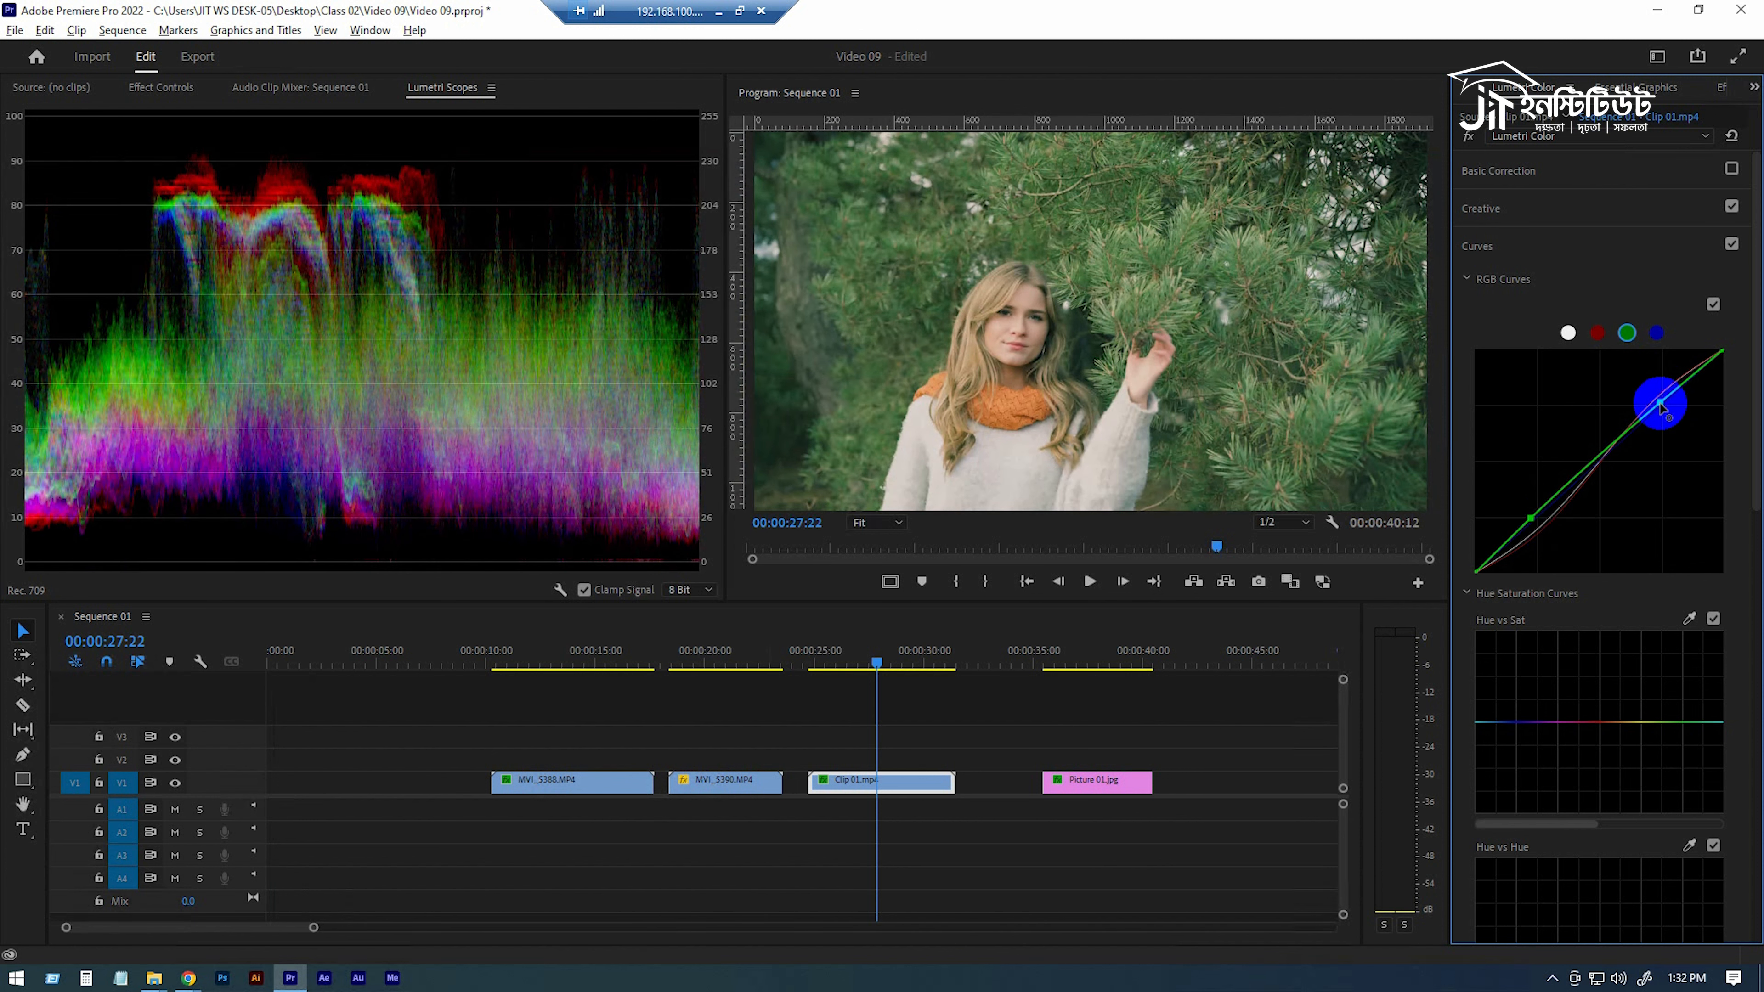
pyautogui.moveTo(1661, 405); pyautogui.dragTo(1665, 412)
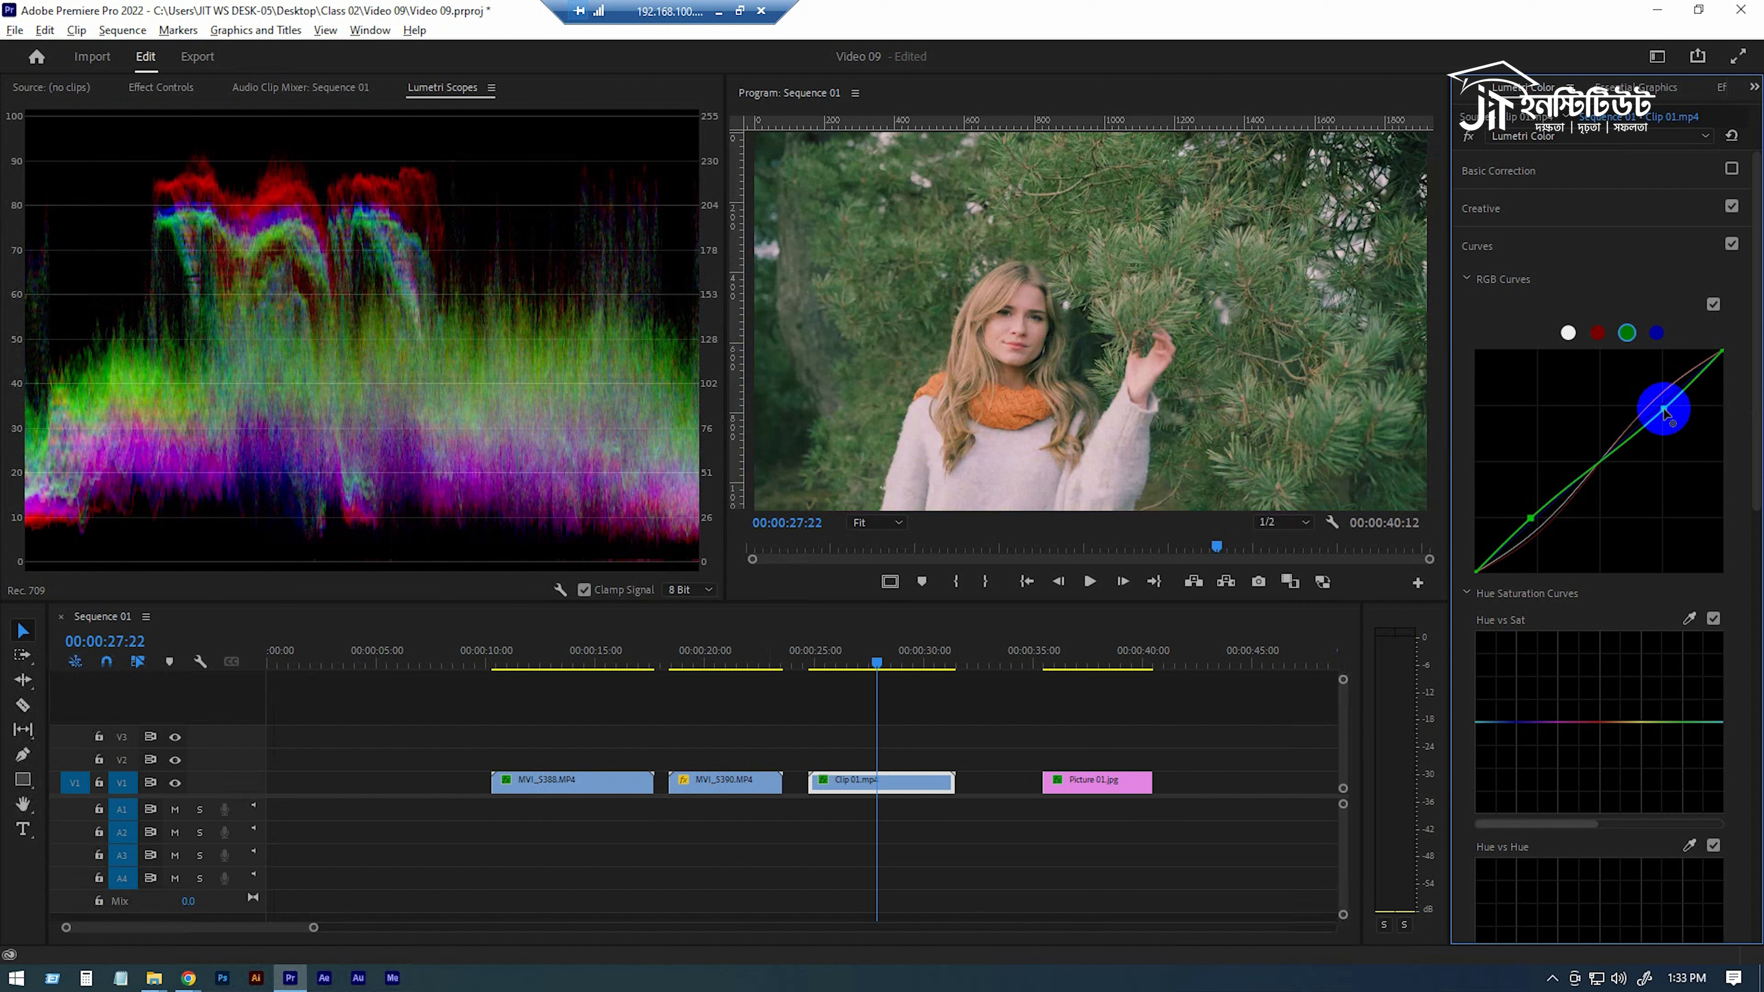
pyautogui.click(1531, 521)
pyautogui.moveTo(1531, 521); pyautogui.dragTo(1539, 519)
# Add a raised shadow point and a lowered highlight point to the blue RGB curve.
pyautogui.click(1656, 334)
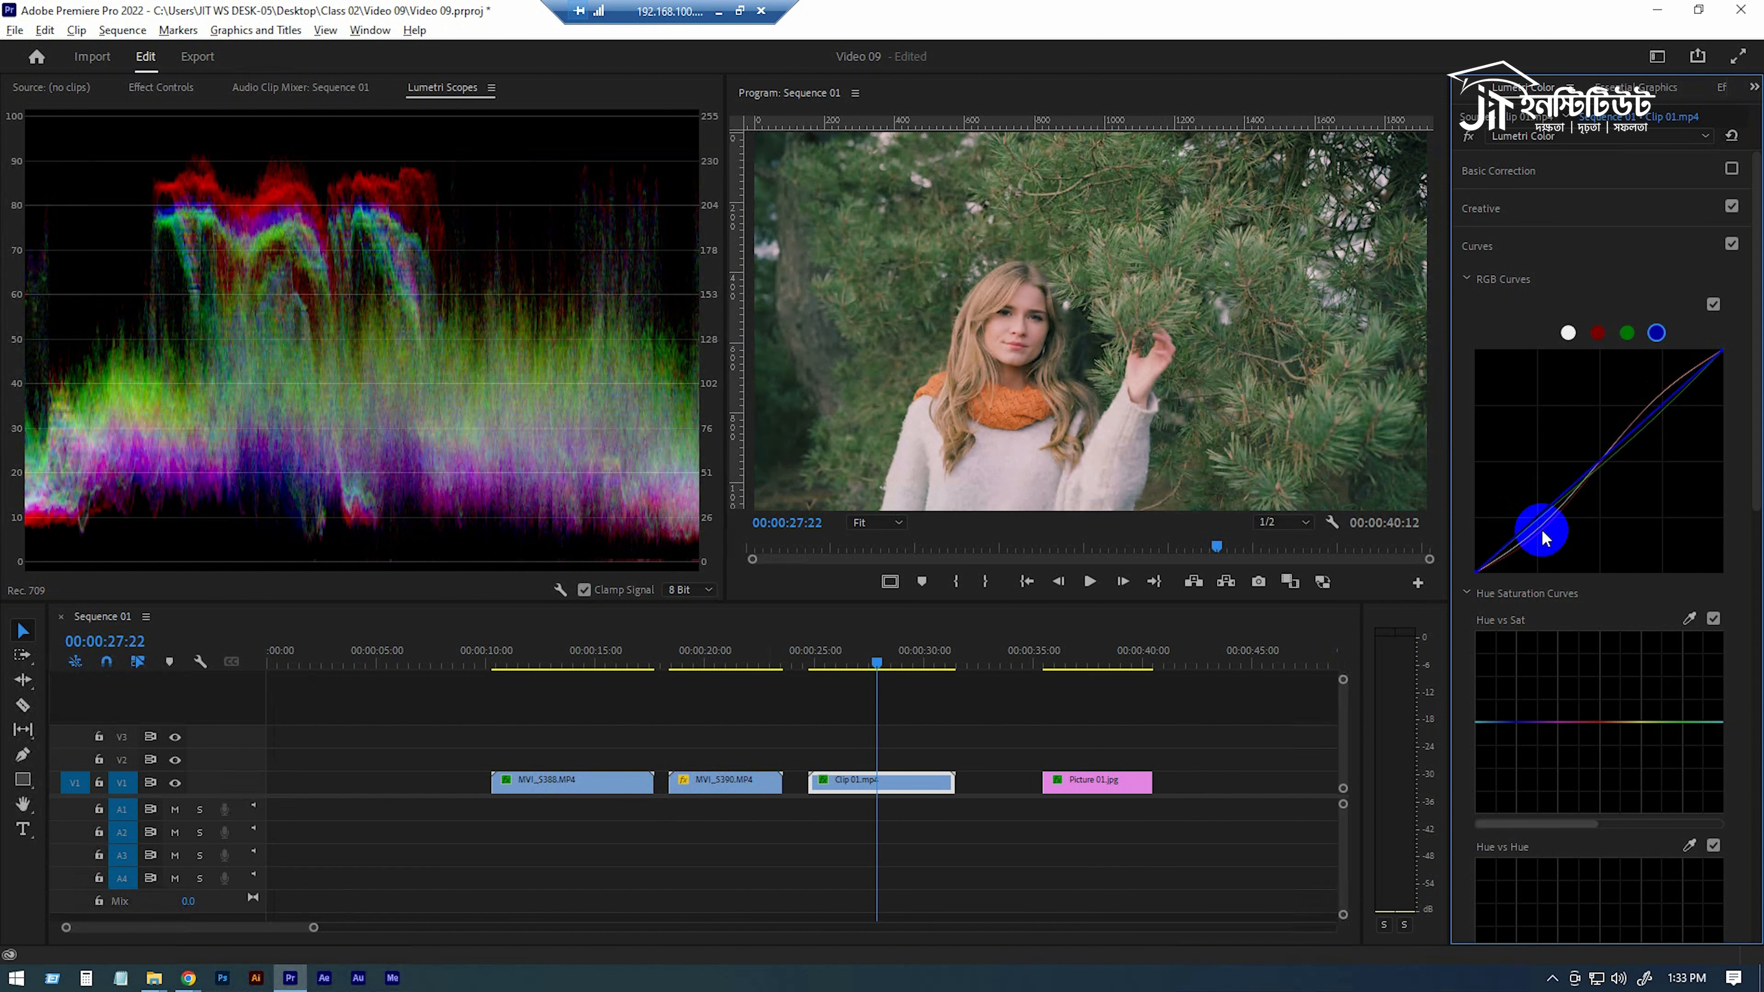
pyautogui.moveTo(1596, 562); pyautogui.dragTo(1532, 521)
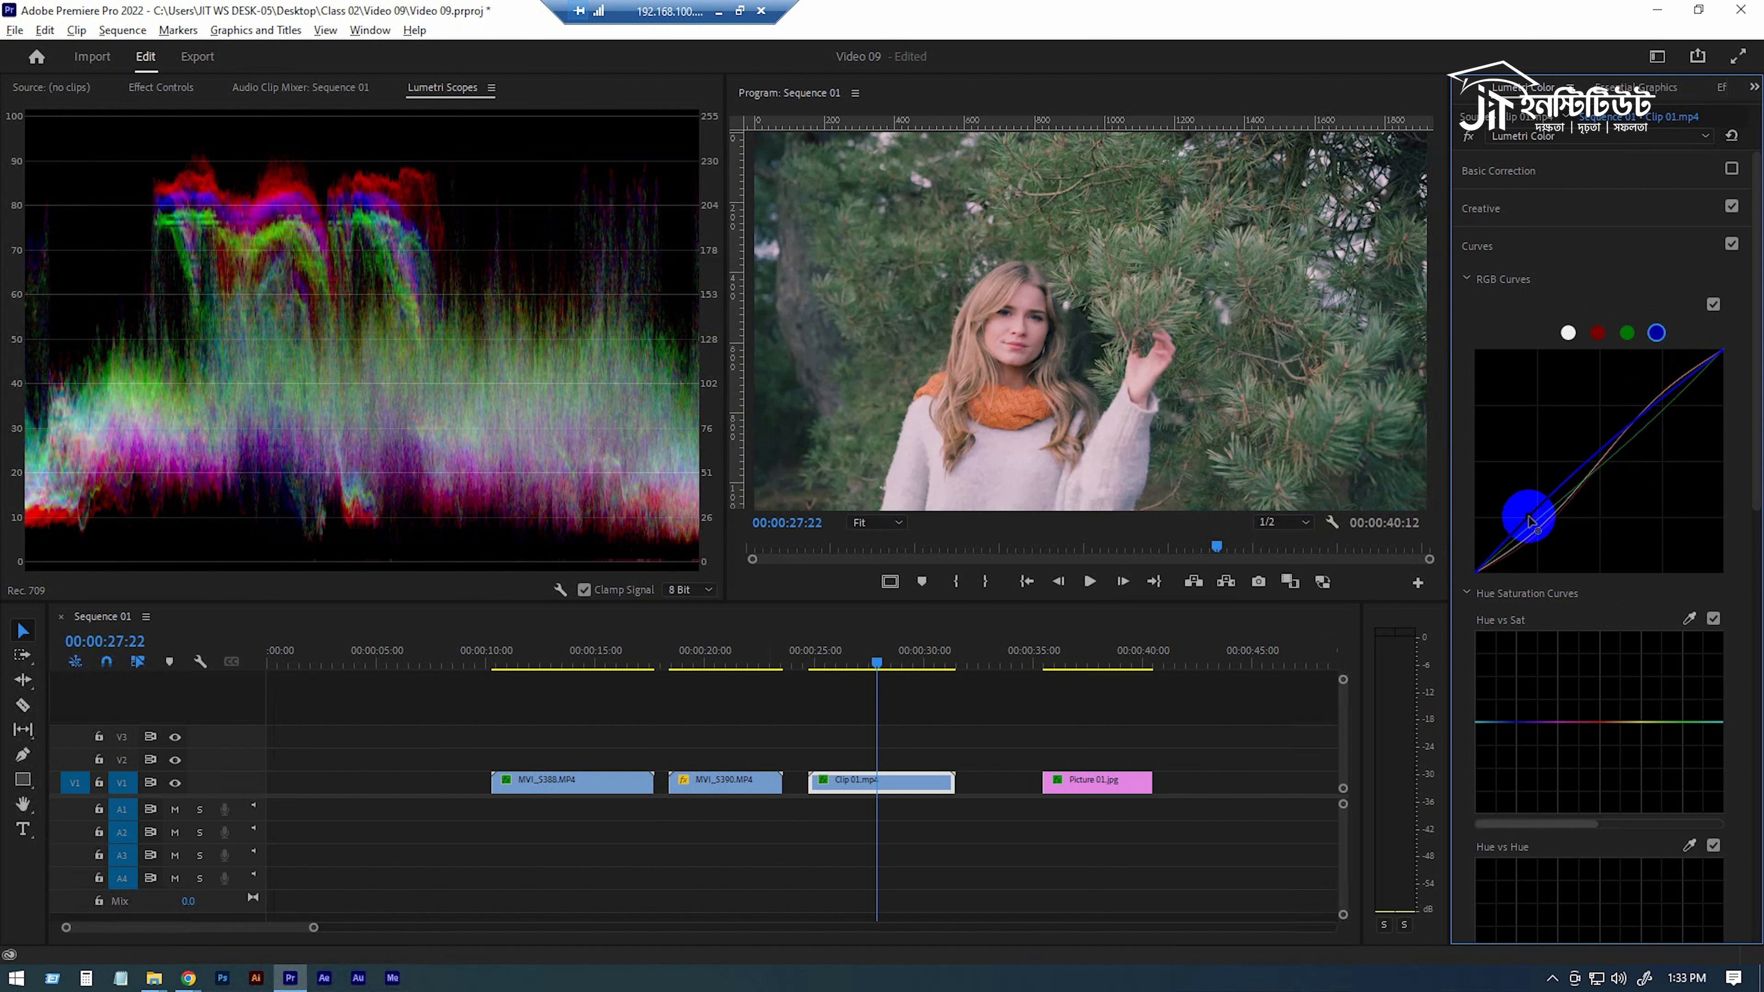
pyautogui.click(1662, 402)
pyautogui.moveTo(1662, 401); pyautogui.dragTo(1672, 410)
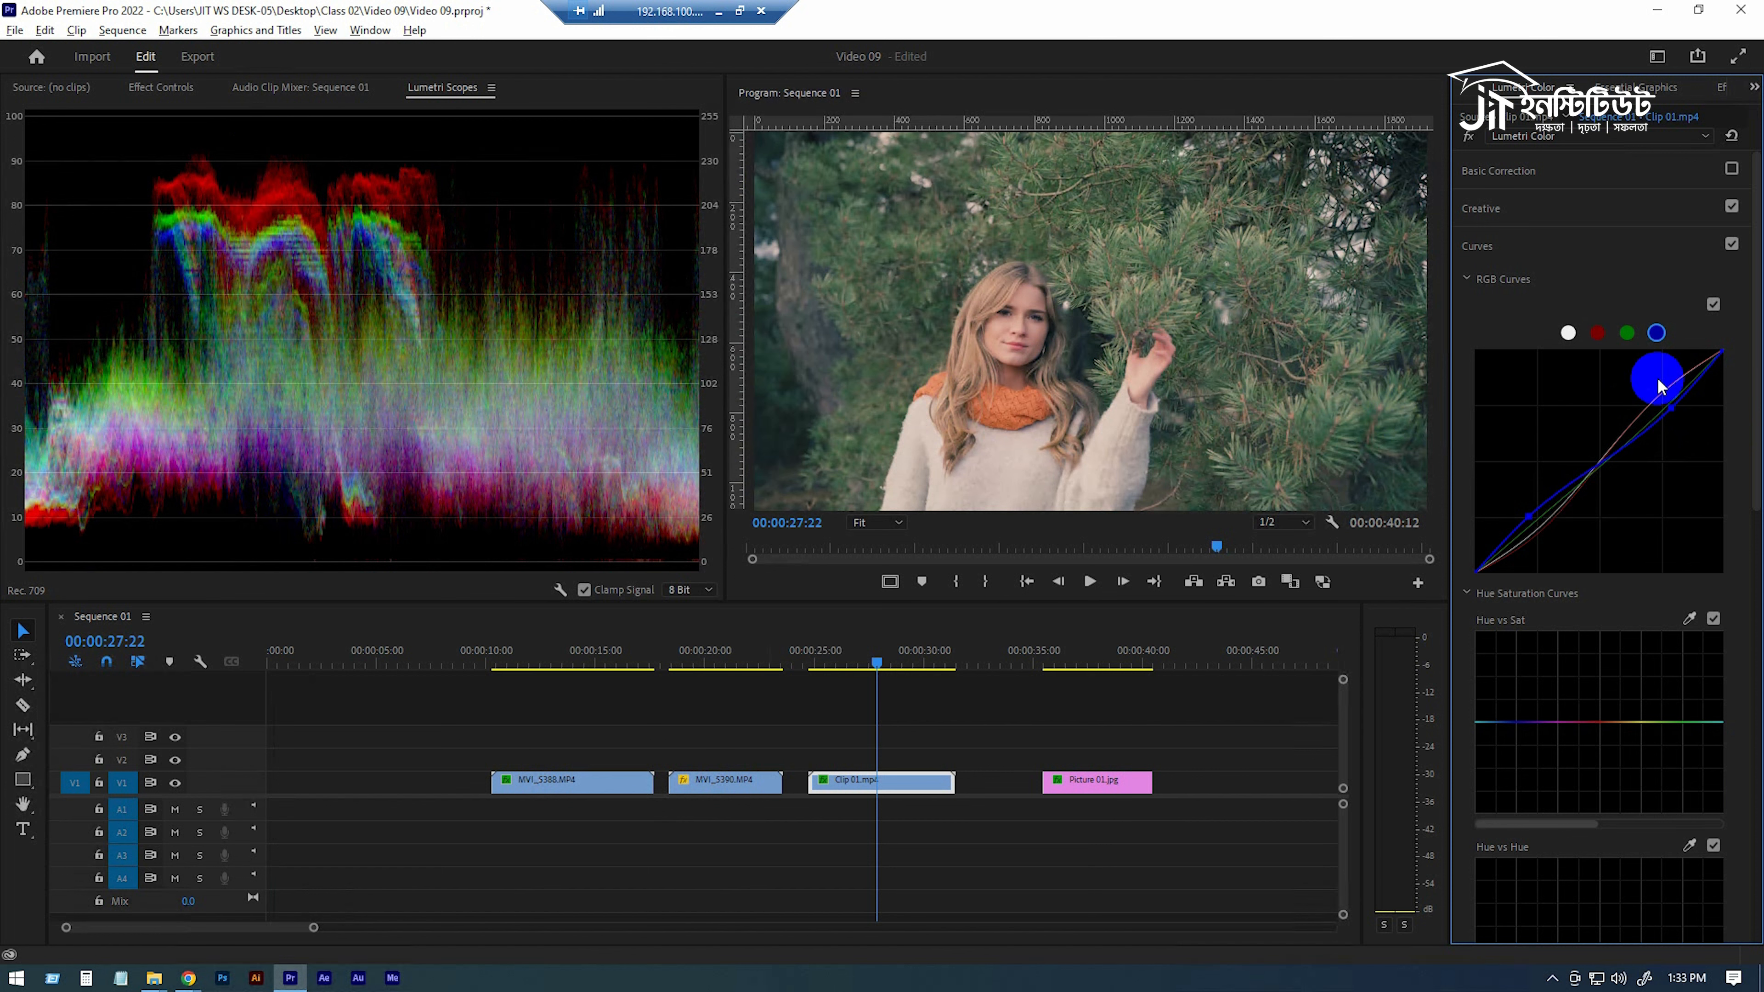
# Lower the red curve's highlight point and raise its shadow point slightly to reduce the red cast in the highlights.
pyautogui.click(1597, 333)
pyautogui.moveTo(1657, 399); pyautogui.dragTo(1668, 405)
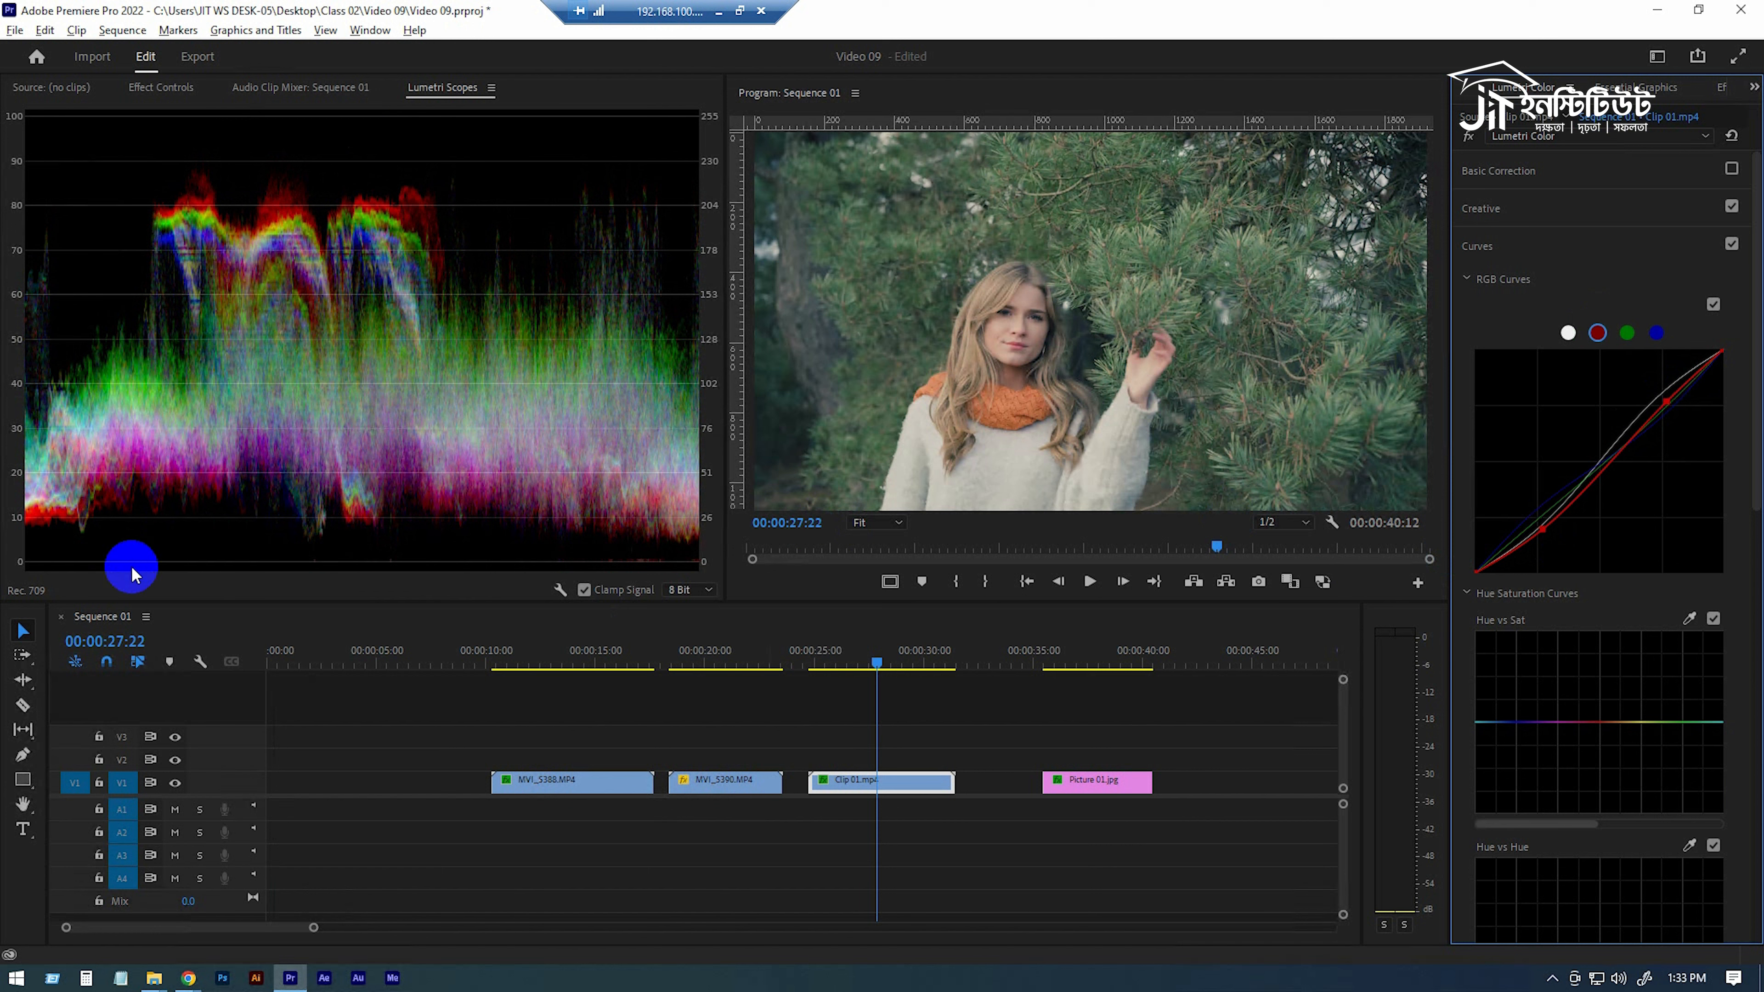
pyautogui.moveTo(1547, 532); pyautogui.dragTo(1540, 530)
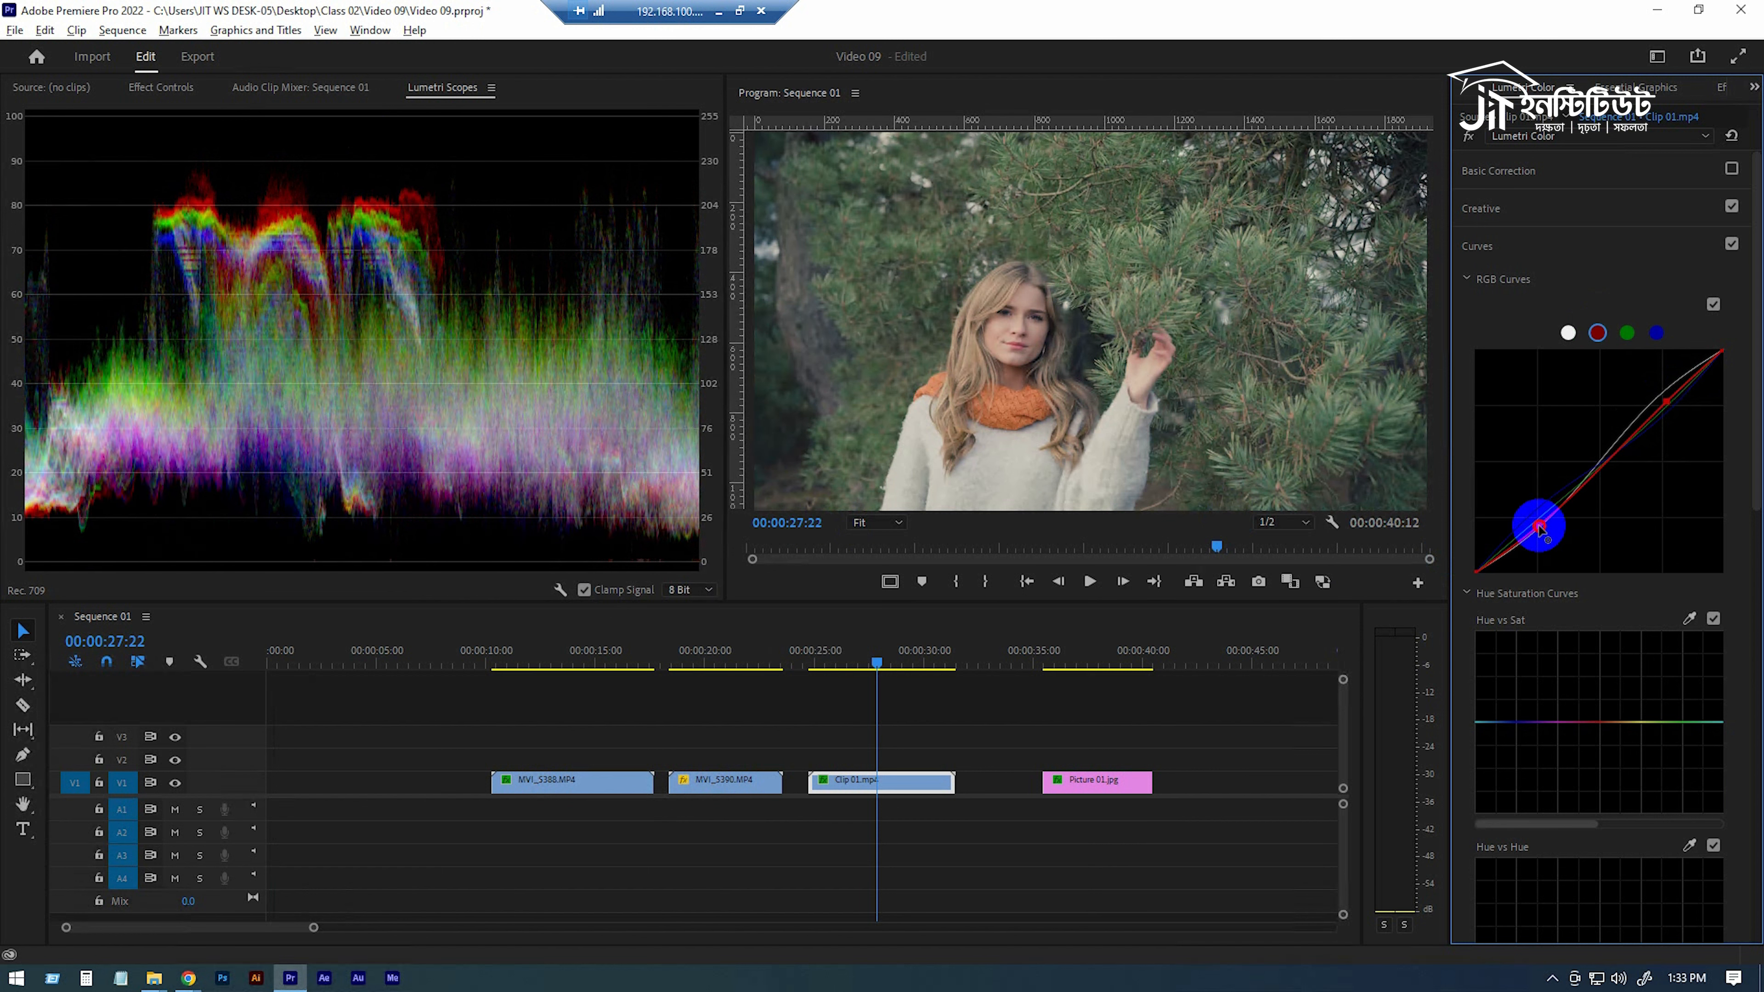
# Undo the recent RGB curve edits until the control points added to the green curve are removed.
pyautogui.click(1626, 334)
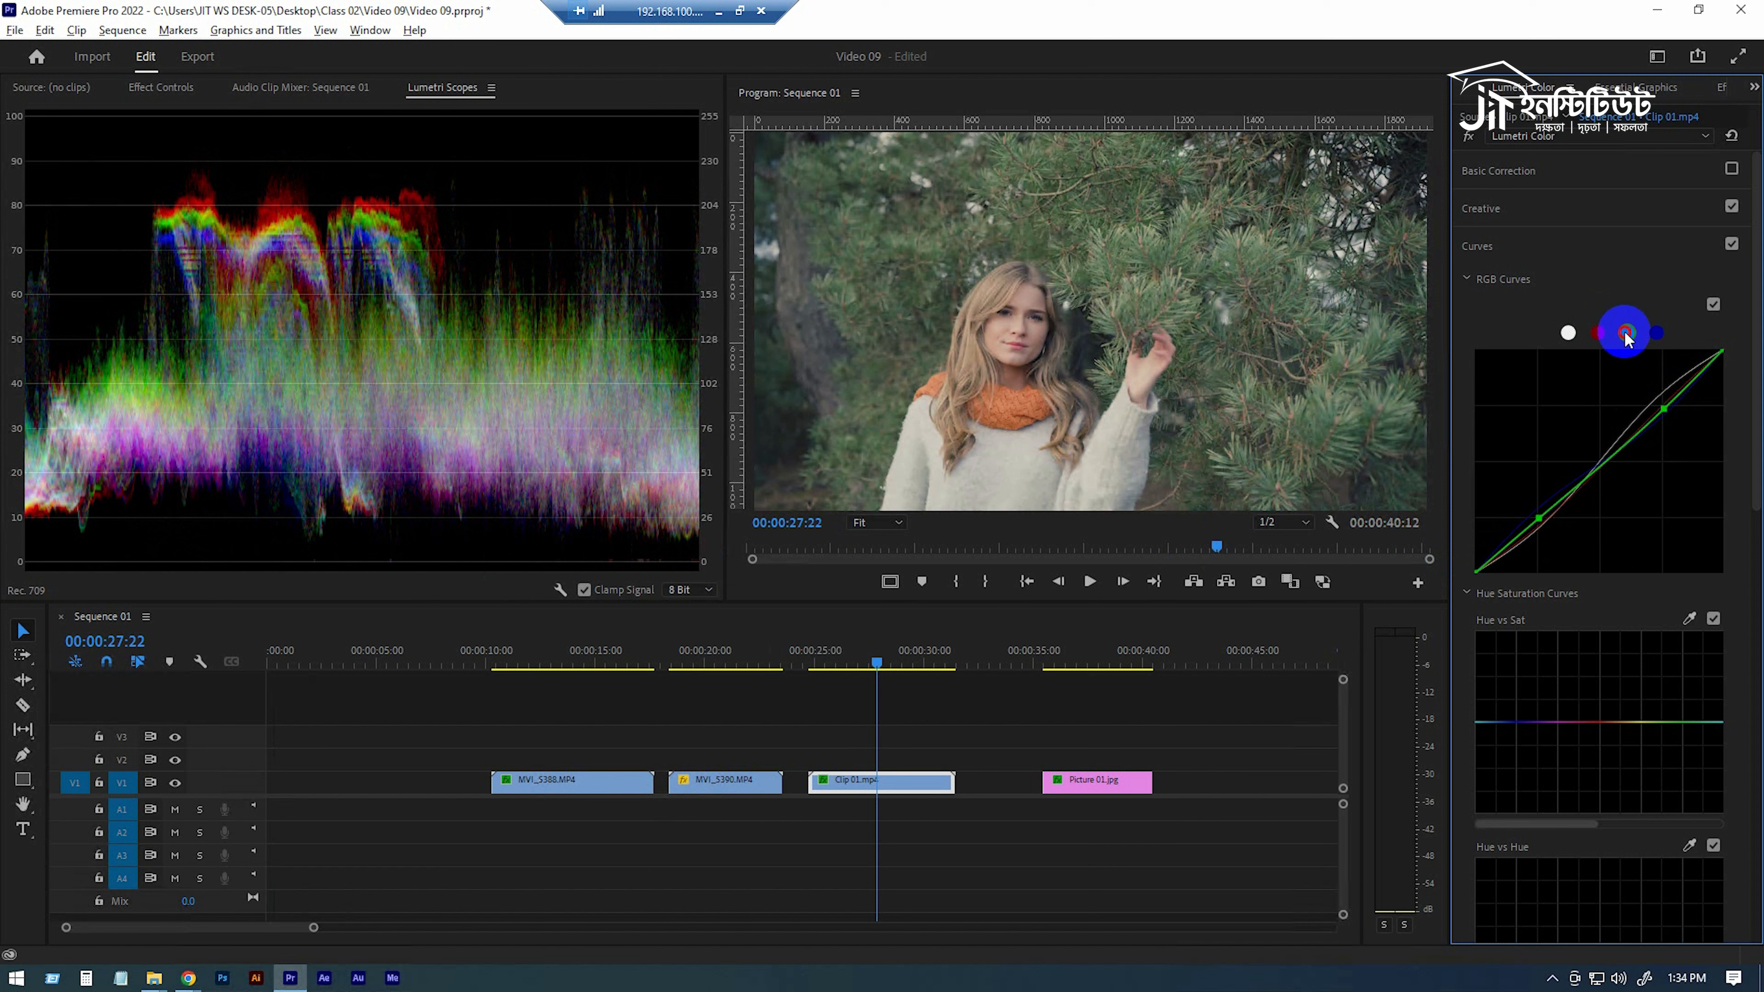
pyautogui.moveTo(1538, 518); pyautogui.dragTo(1532, 518)
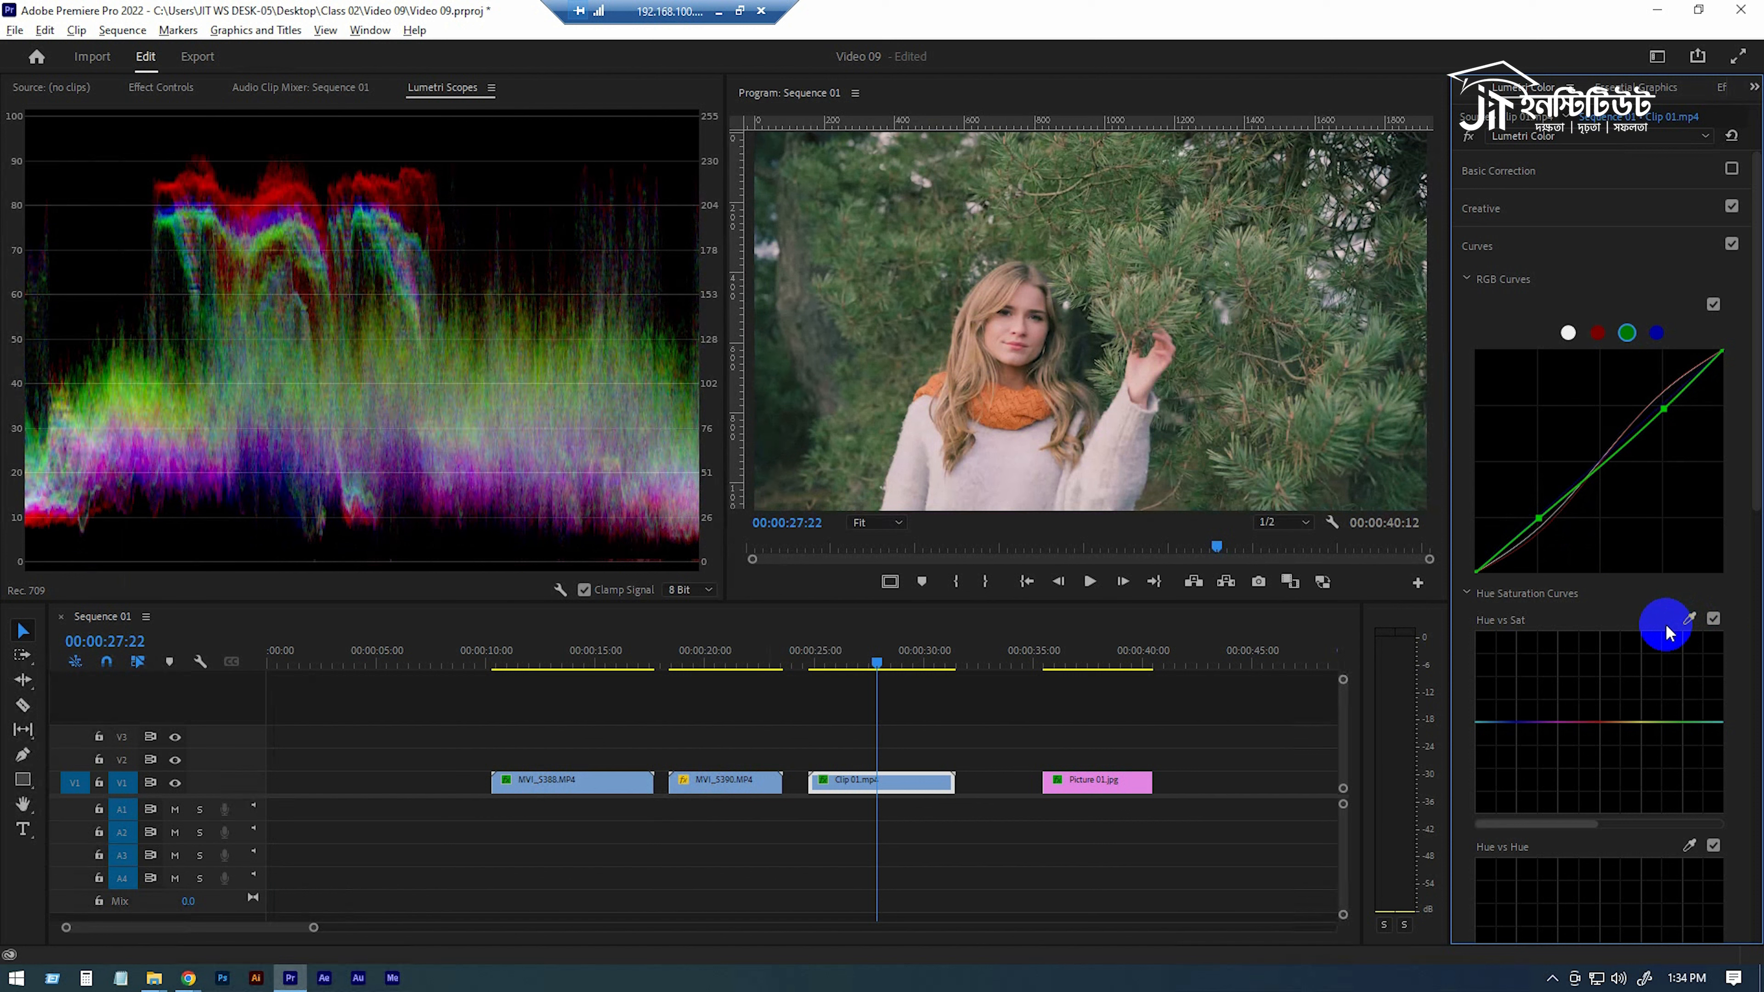
pyautogui.hotkey('ctrl', 'z')
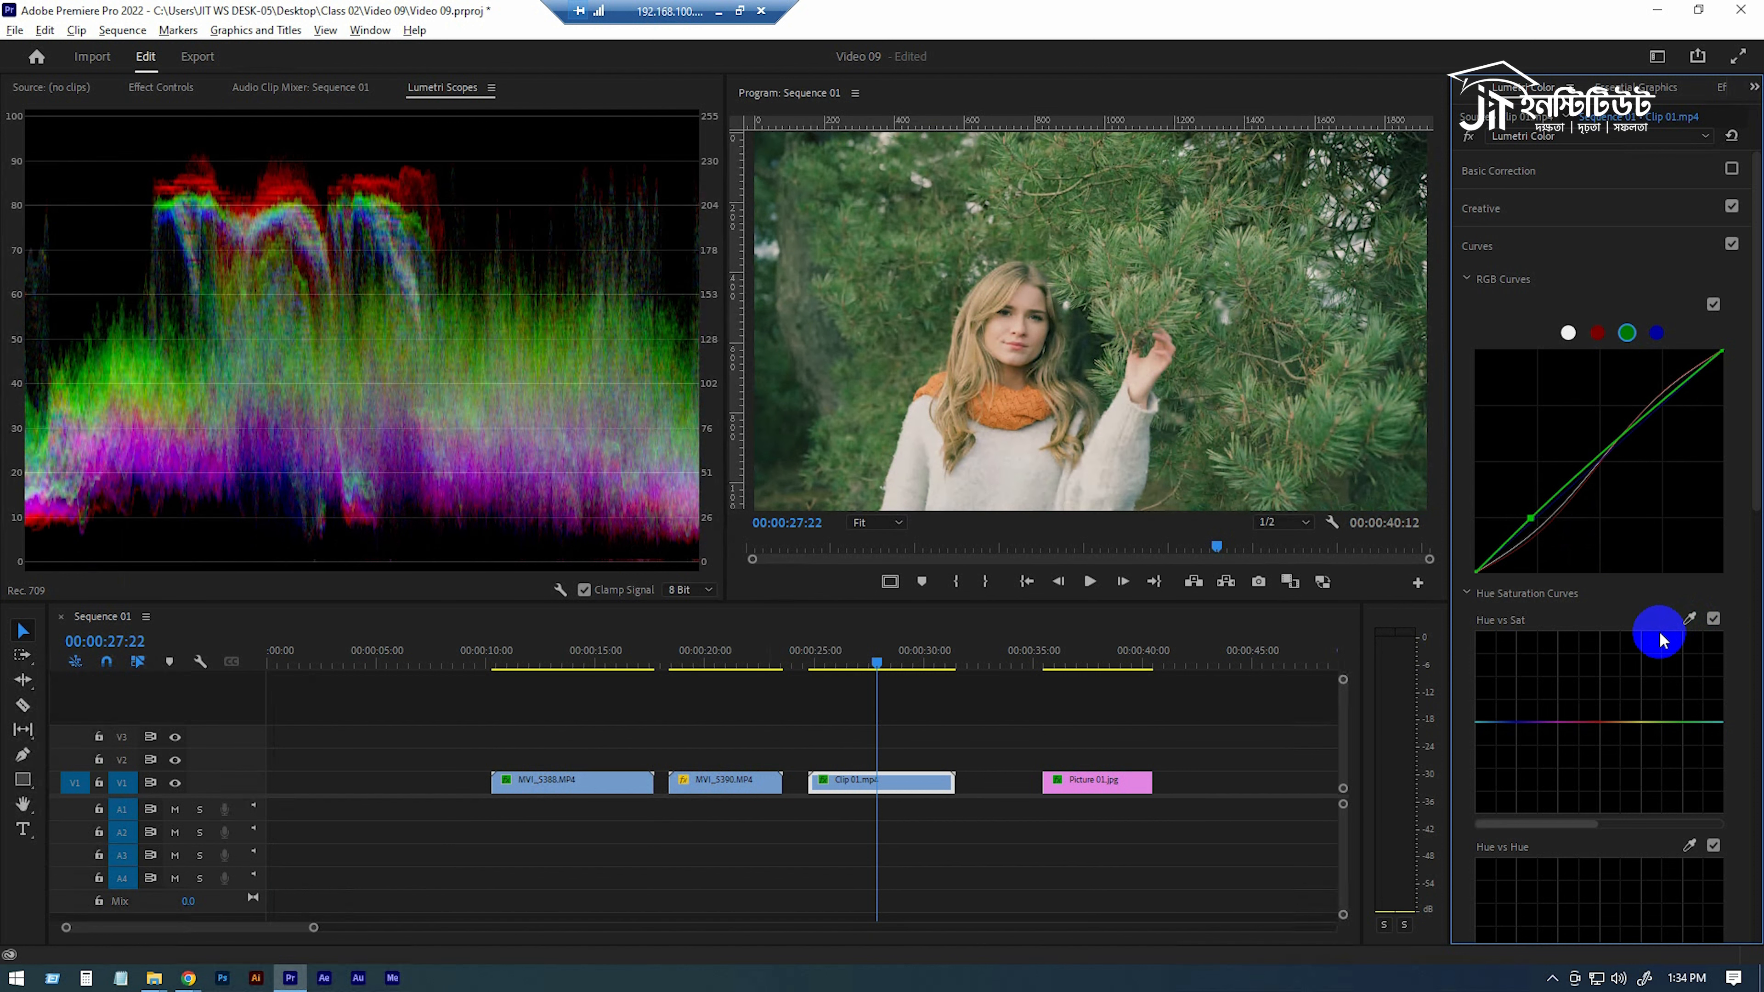
pyautogui.hotkey('ctrl', 'z')
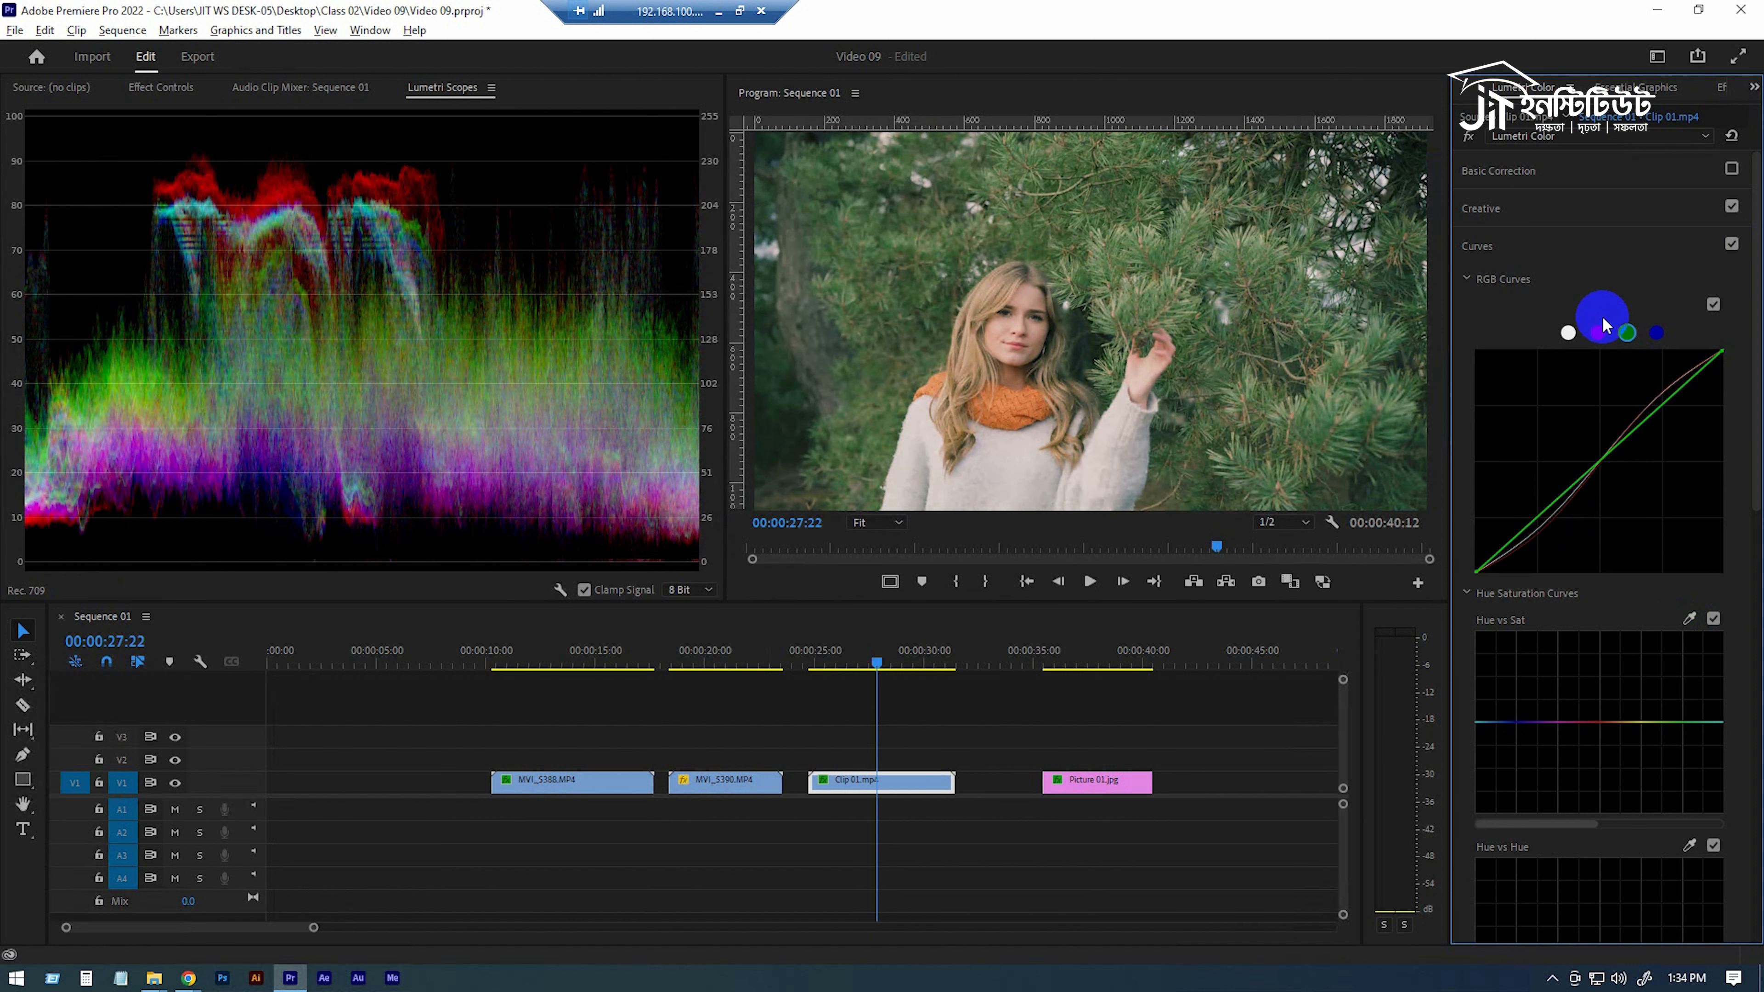
# Sample the pine foliage's green onto the Hue vs Sat curve and try desaturating it by lowering the middle point.
pyautogui.scroll(-3, 1464, 611)
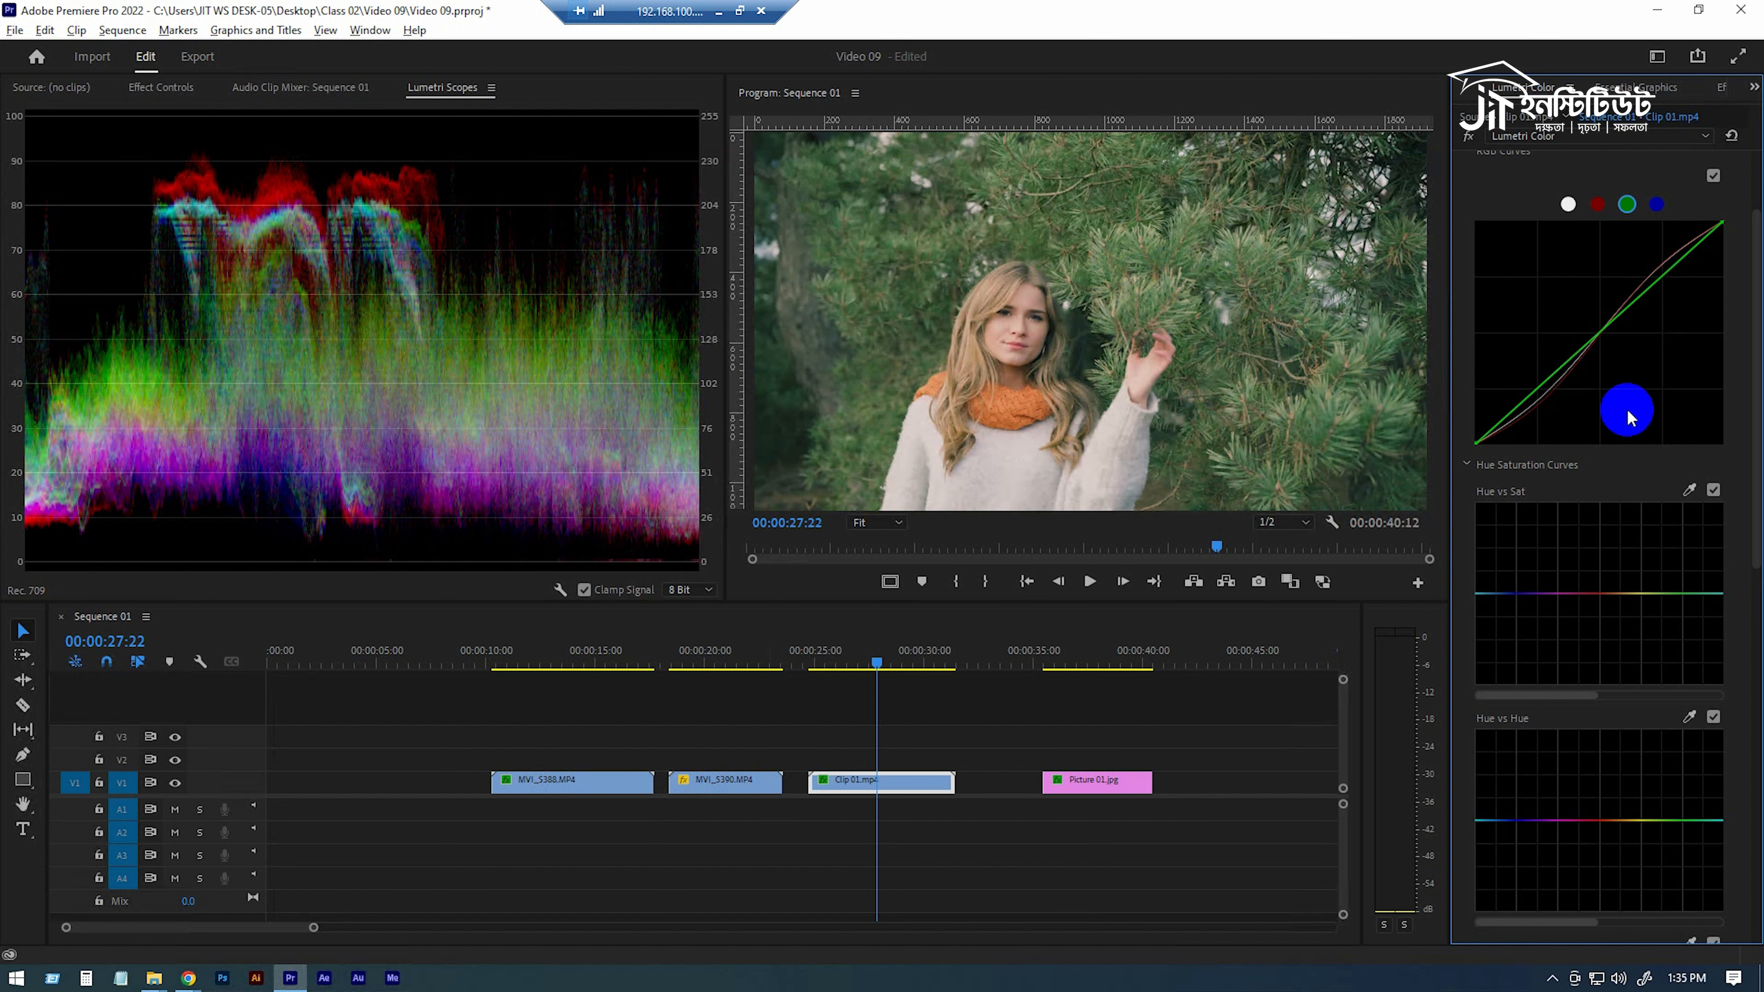
pyautogui.click(1690, 492)
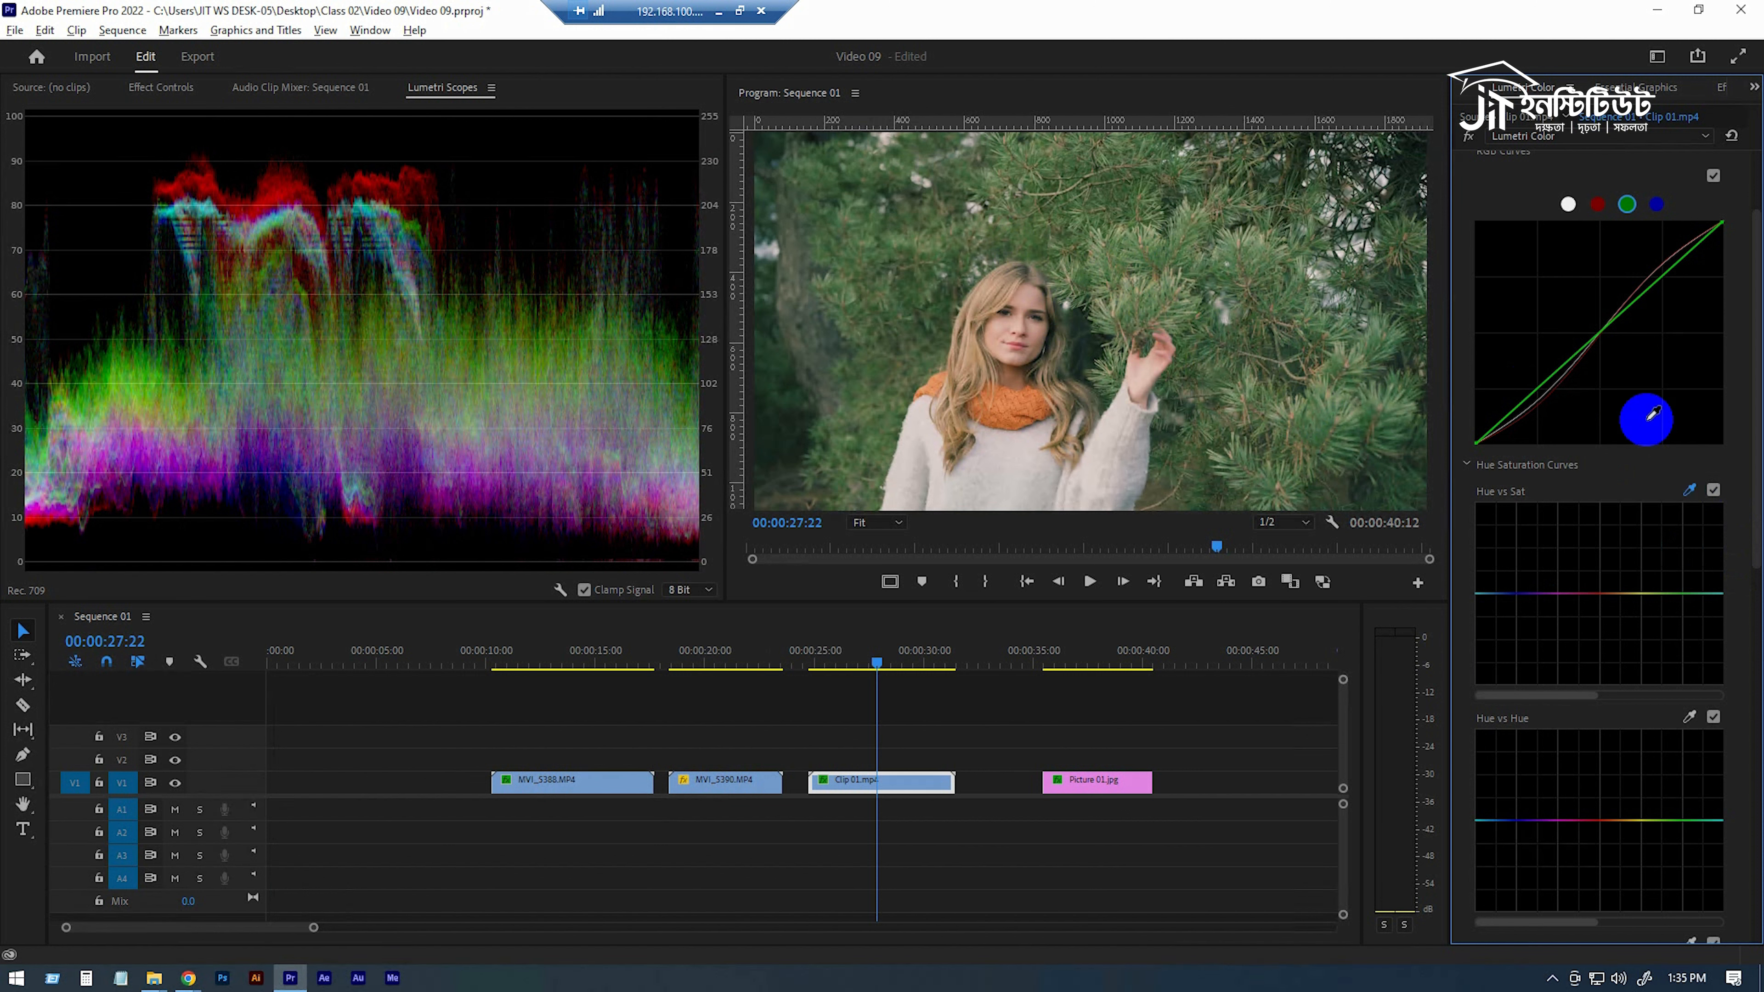
pyautogui.click(1347, 431)
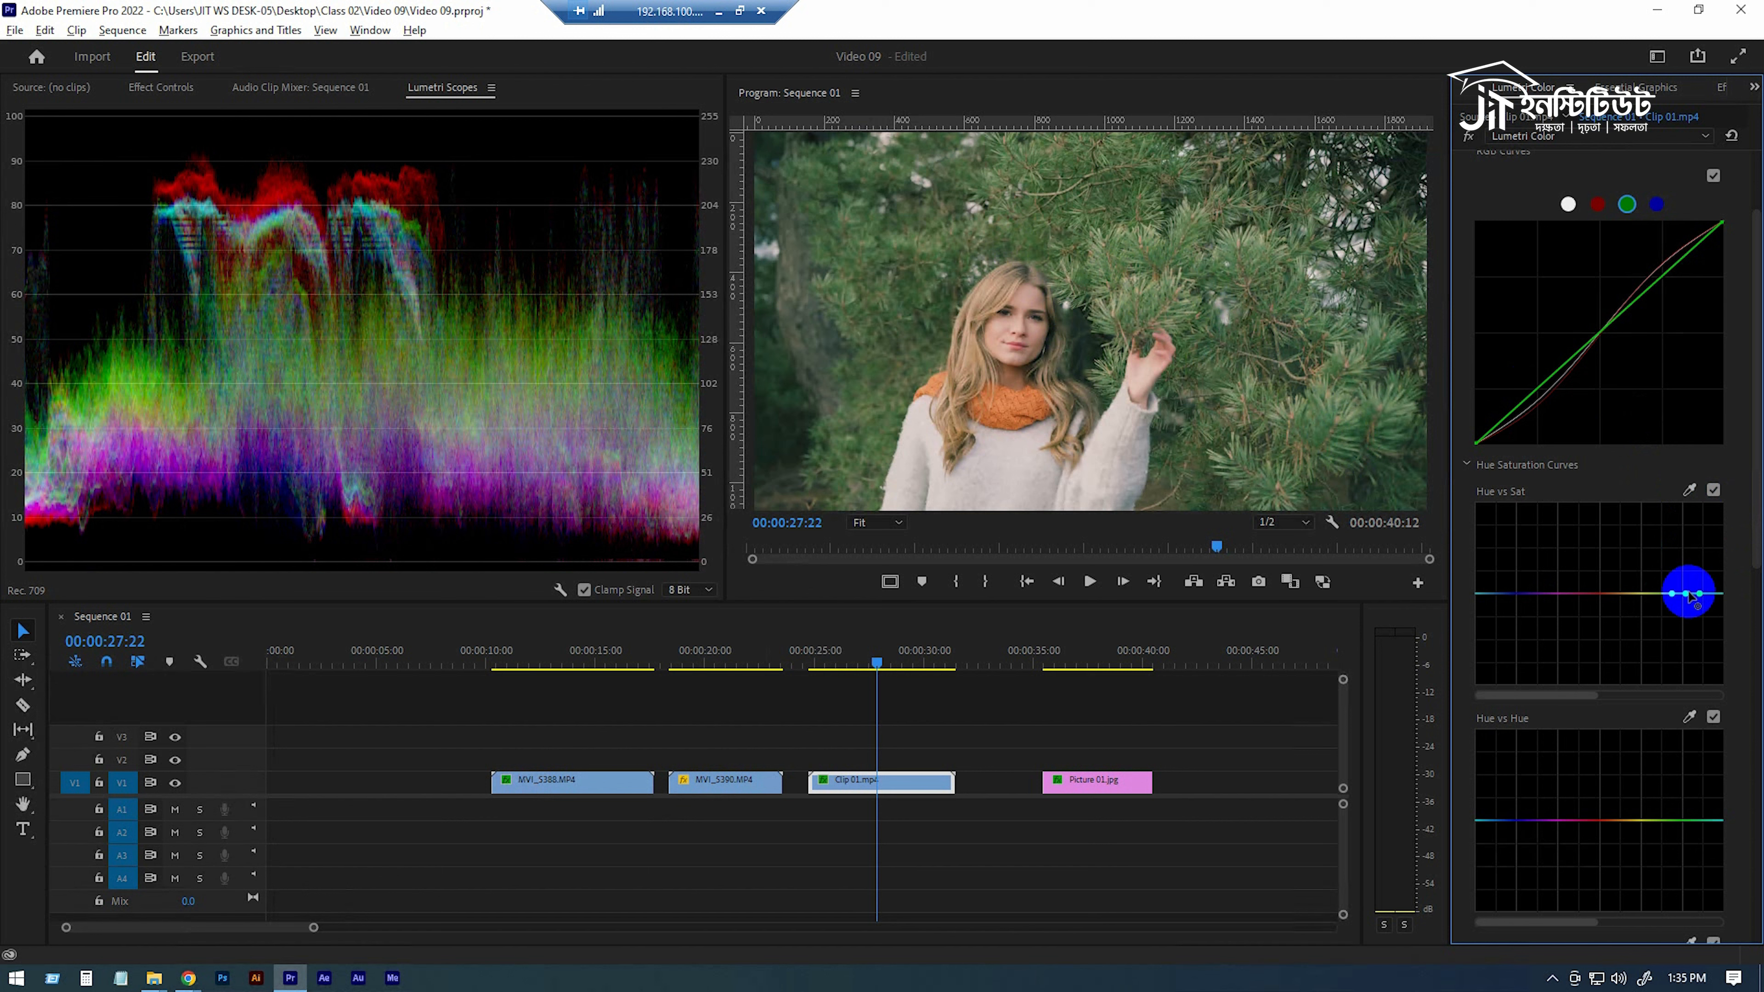
pyautogui.moveTo(1685, 595); pyautogui.dragTo(1689, 680)
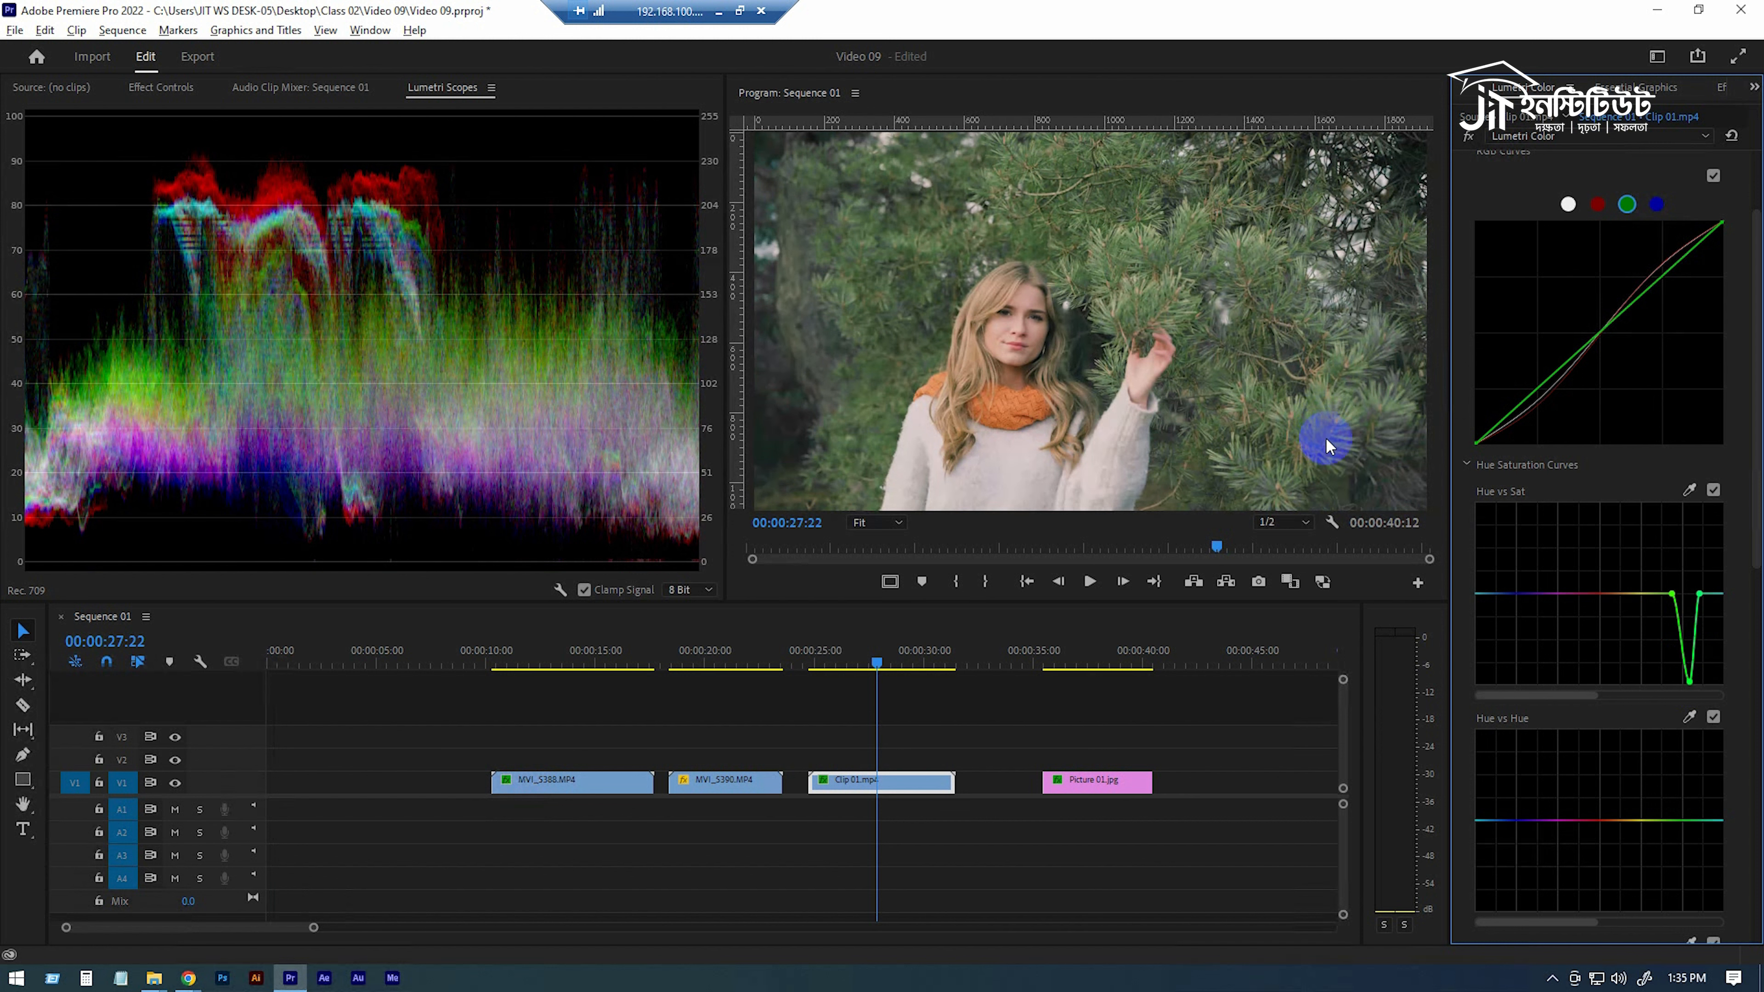
pyautogui.hotkey('ctrl', 'z')
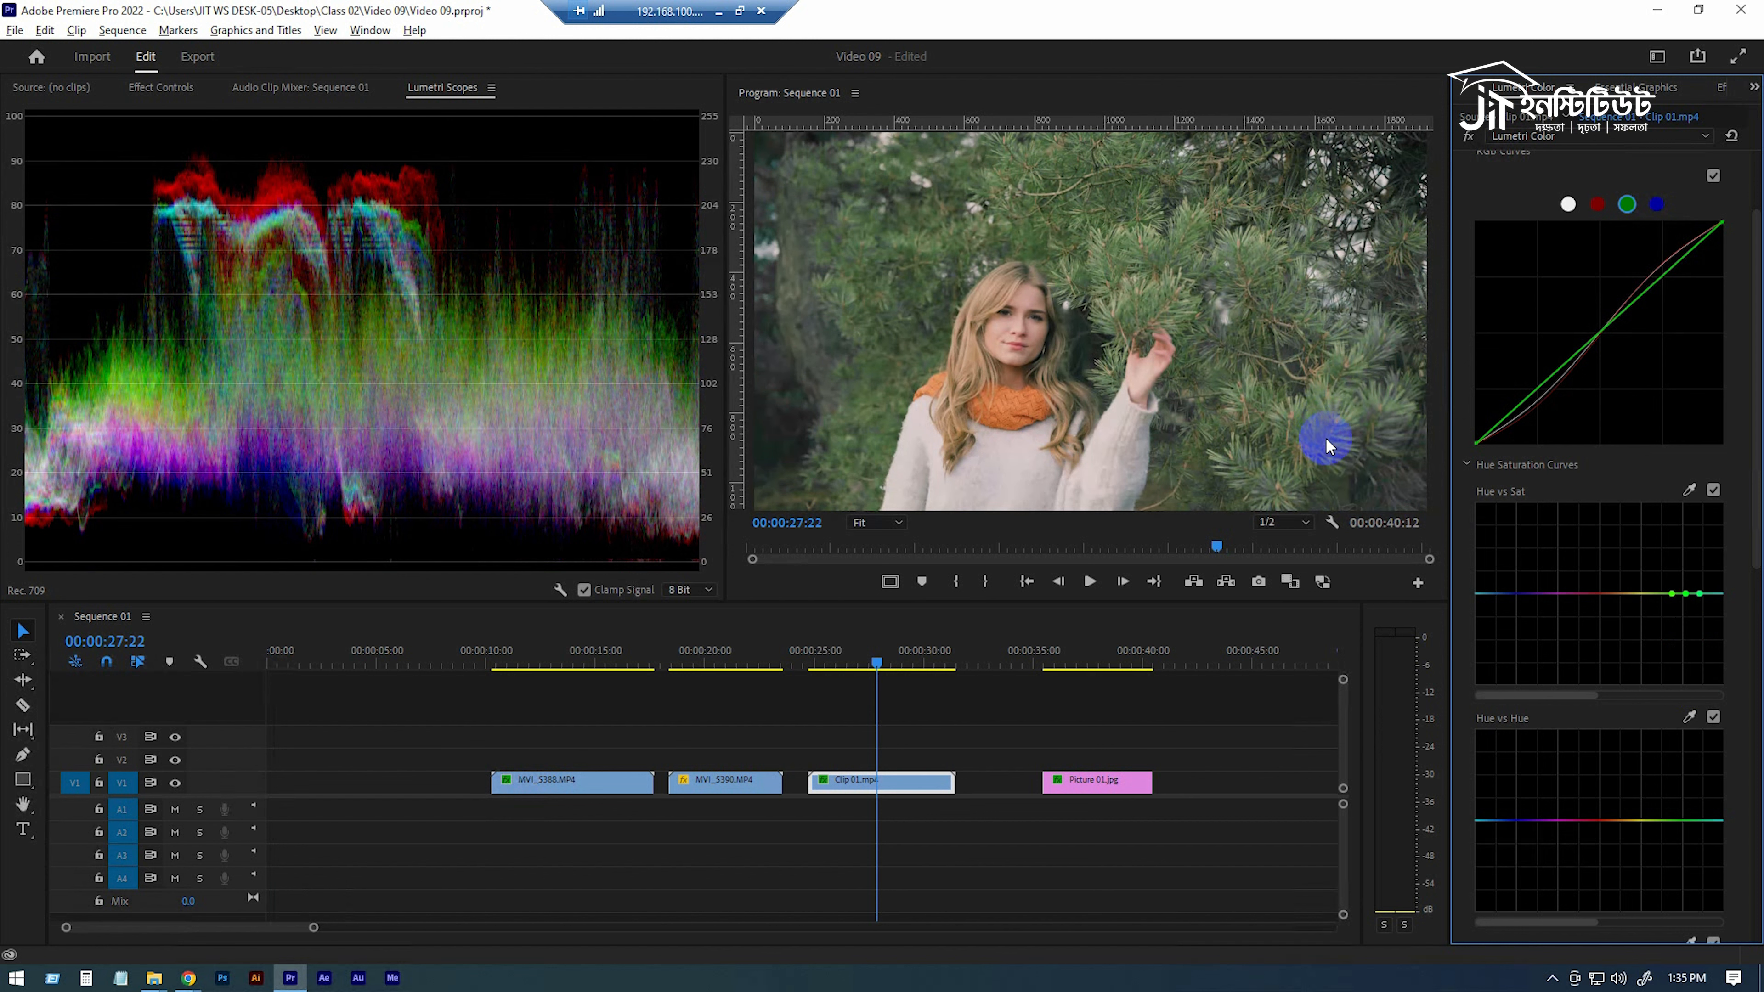
# Spread the outer green points on the Hue vs Sat curve to widen the range, and try both lowering and raising its middle point.
pyautogui.click(1672, 594)
pyautogui.moveTo(1673, 594); pyautogui.dragTo(1689, 675)
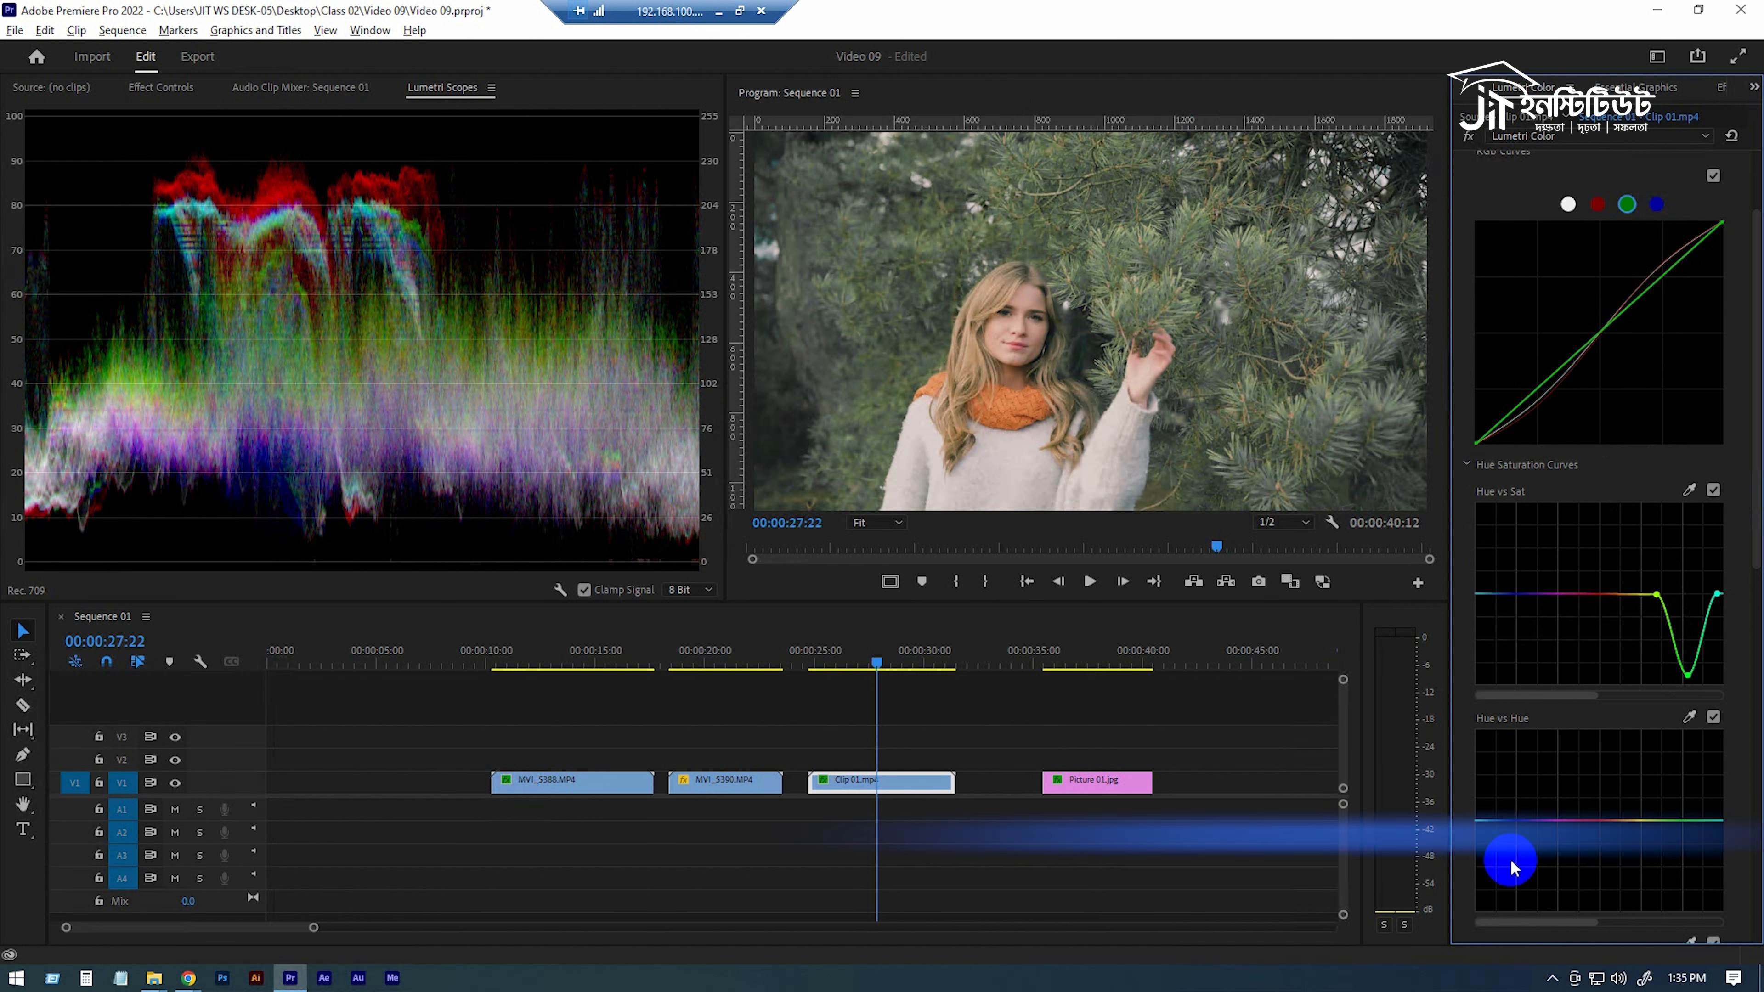
pyautogui.moveTo(1688, 676); pyautogui.dragTo(1688, 488)
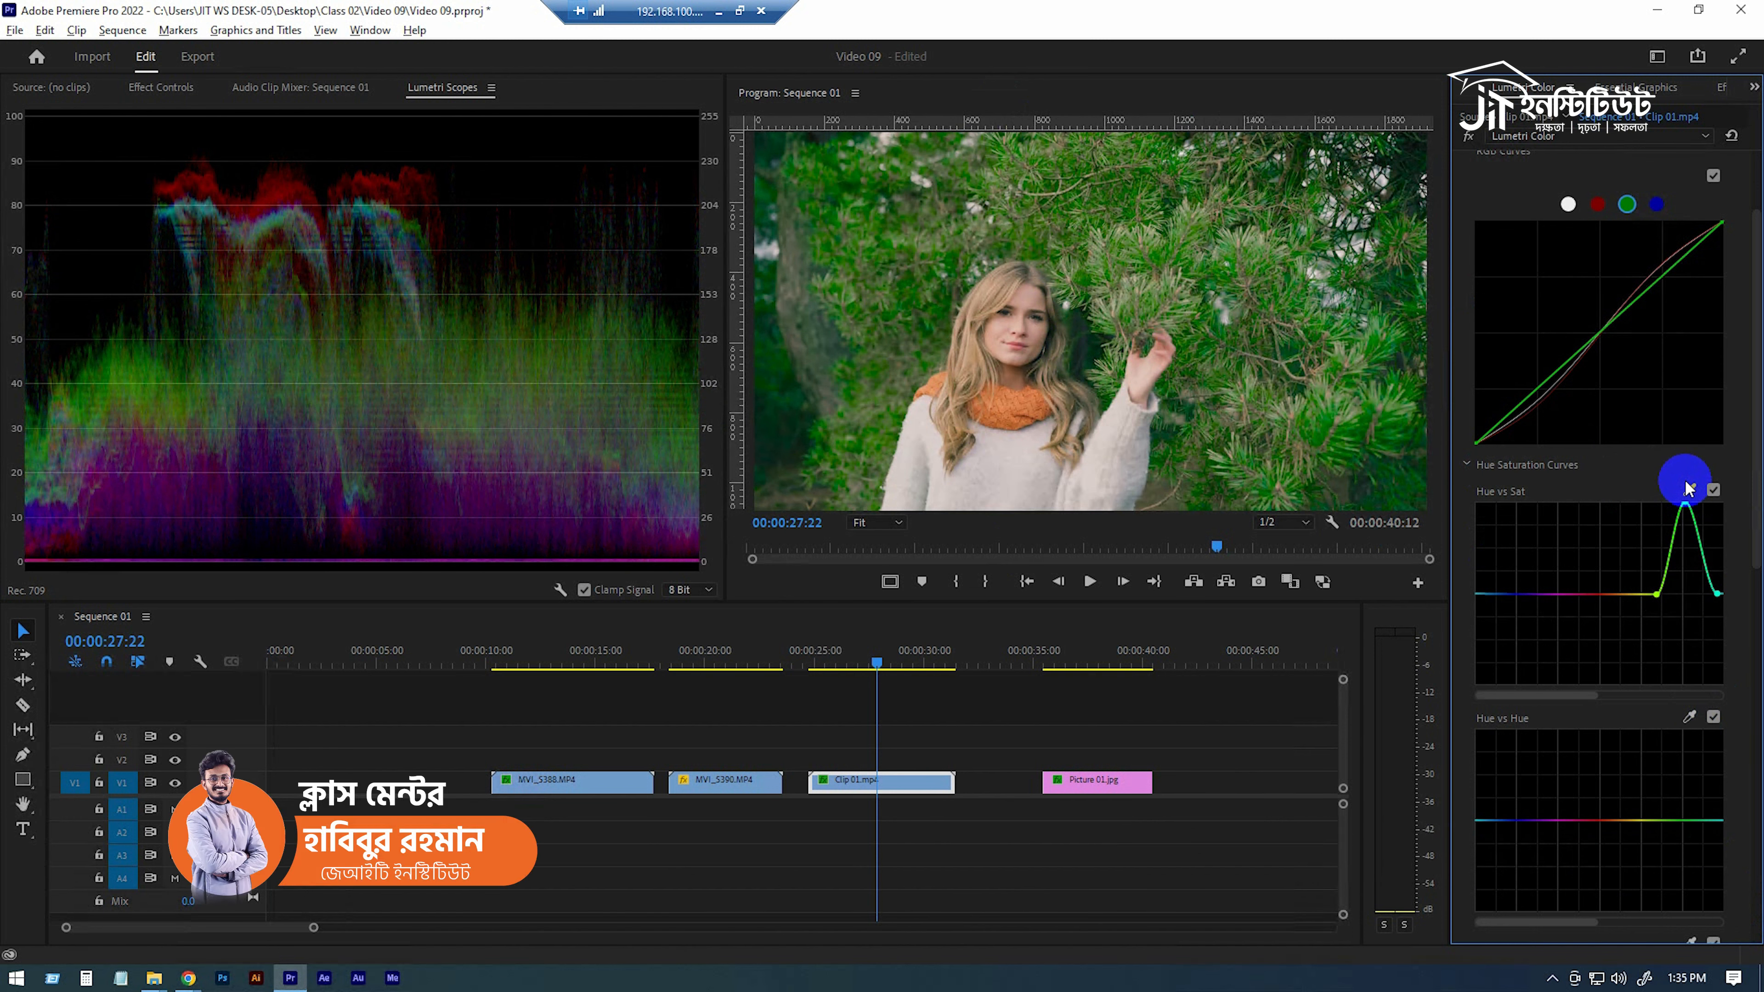
pyautogui.hotkey('ctrl', 'z')
pyautogui.hotkey('ctrl', 'z')
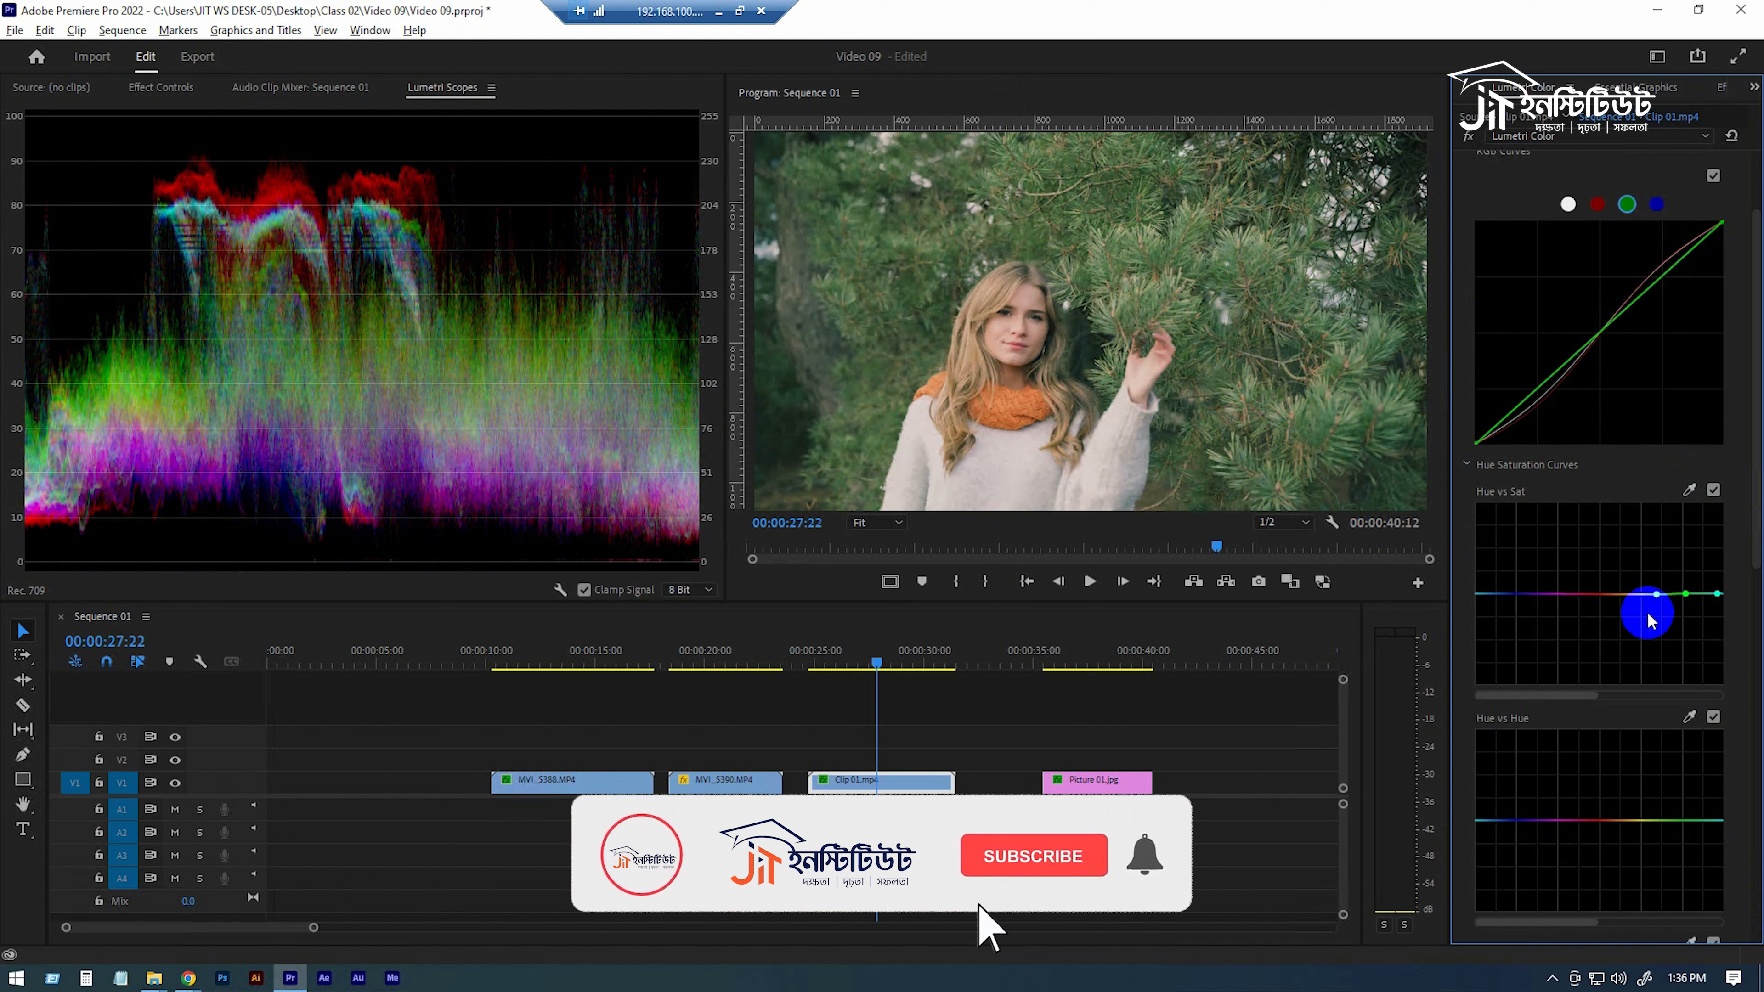
# Sample the woman's red-orange tone onto the Hue vs Sat curve and lower its middle point almost fully to desaturate that colour.
pyautogui.click(1689, 490)
pyautogui.click(1007, 354)
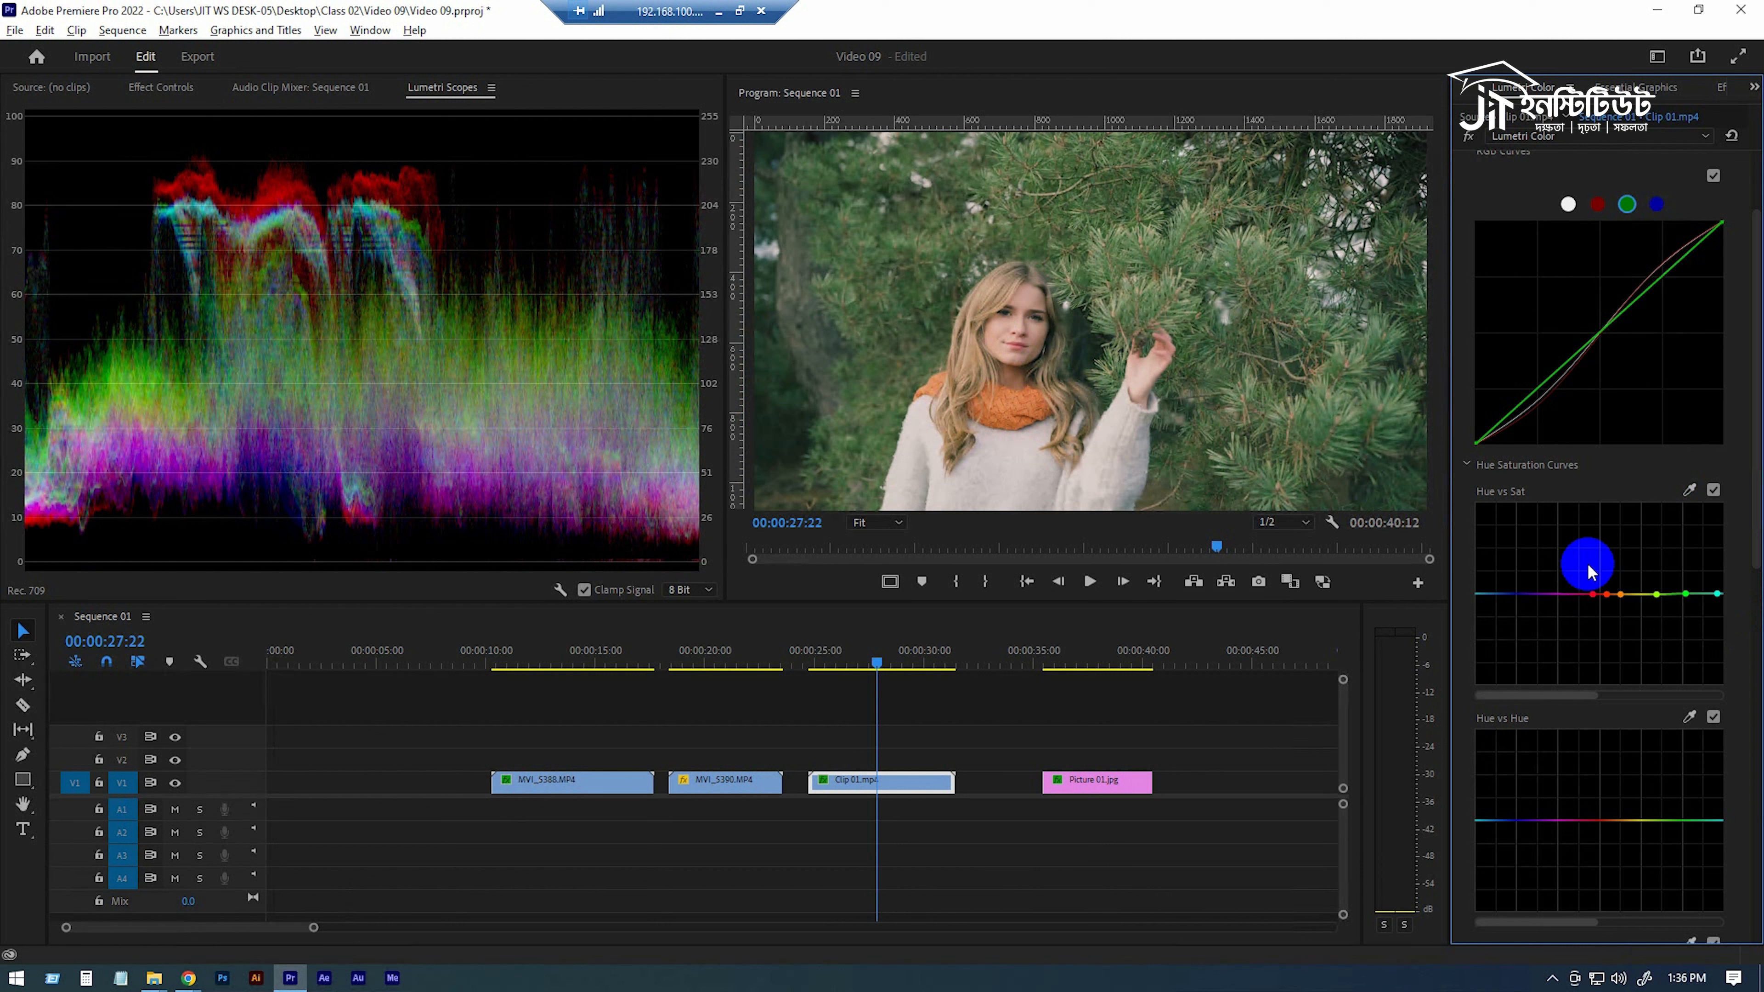
pyautogui.moveTo(1609, 603); pyautogui.dragTo(1609, 677)
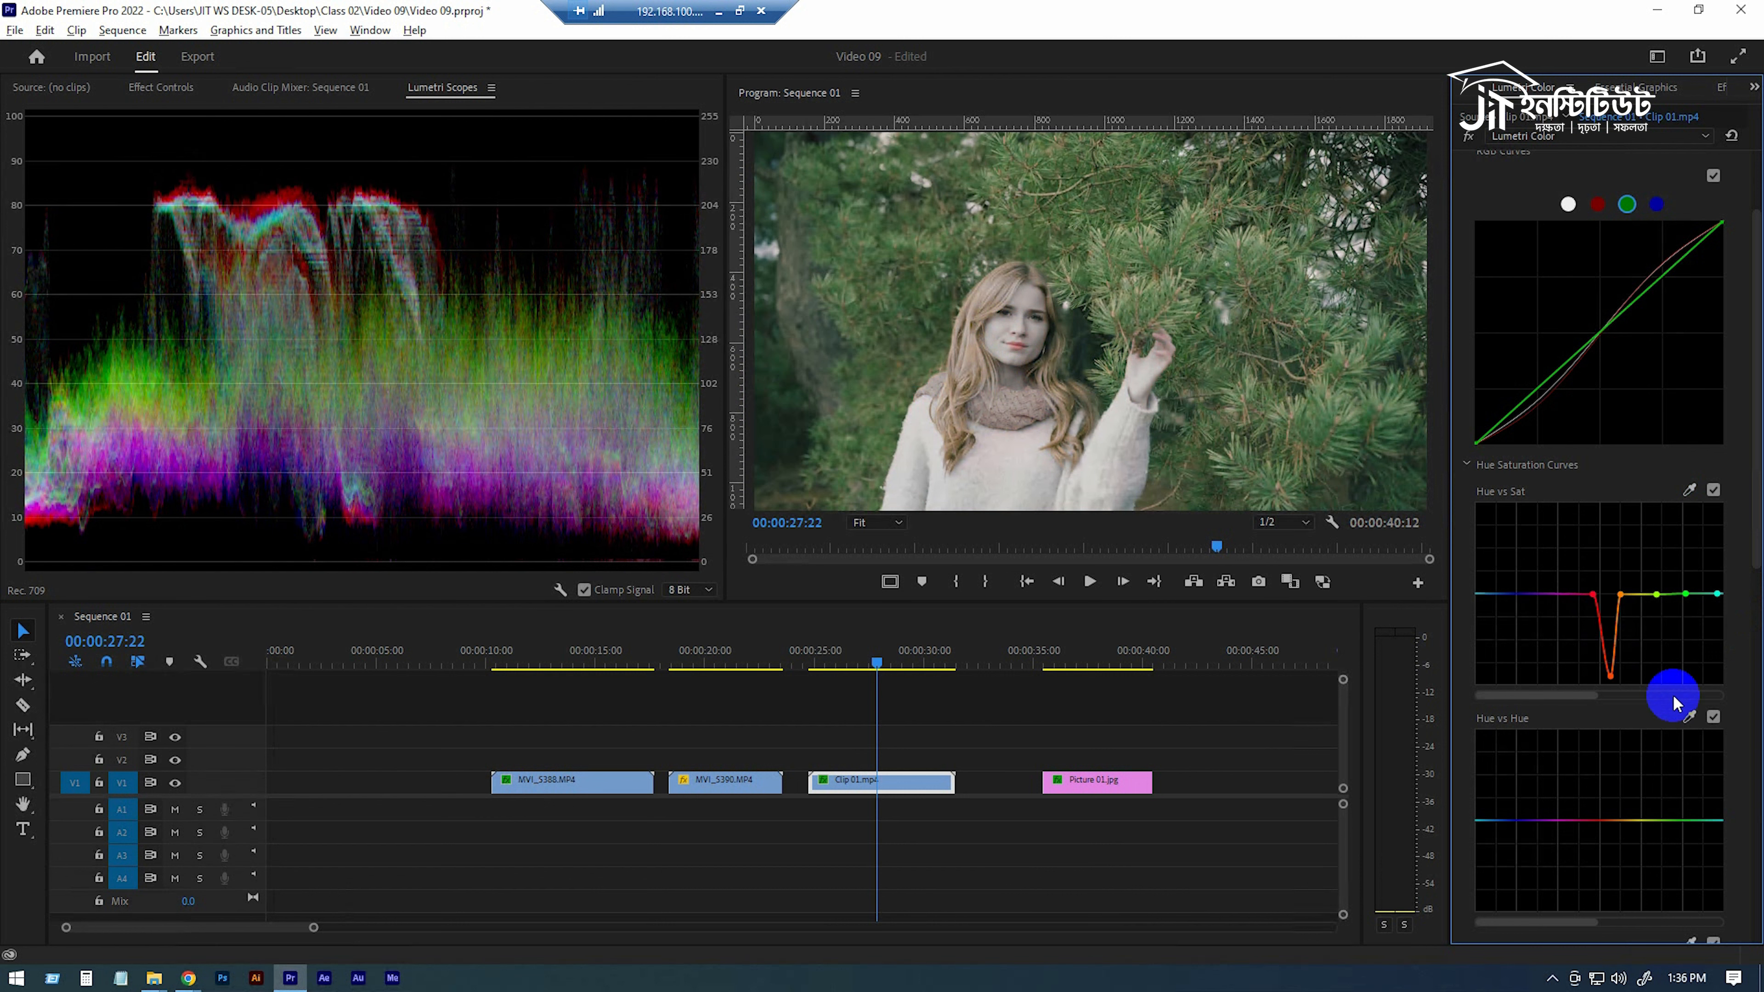